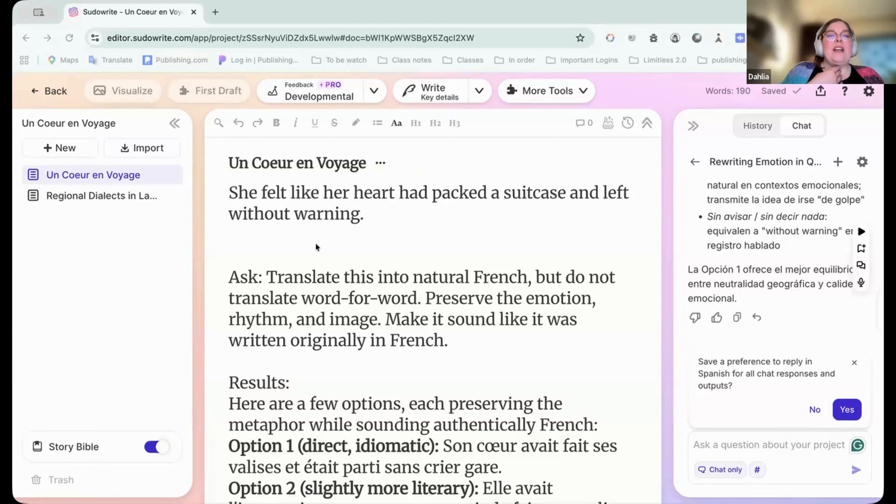
Start a Brainstorm session and choose "Something Else" as the kind of ideas to generate.
{"action": "left_click", "coordinate": [578, 90]}
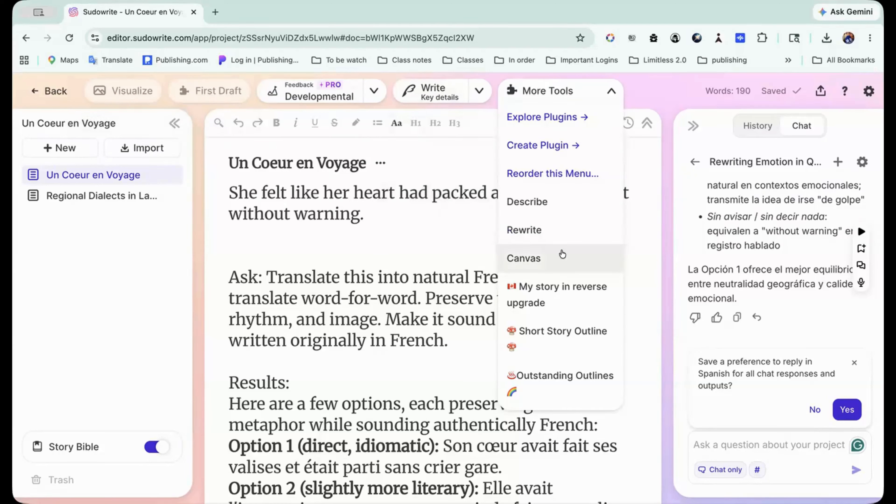
{"action": "scroll", "coordinate": [562, 253], "scroll_direction": "down", "scroll_amount": 3}
{"action": "scroll", "coordinate": [562, 254], "scroll_direction": "down", "scroll_amount": 6}
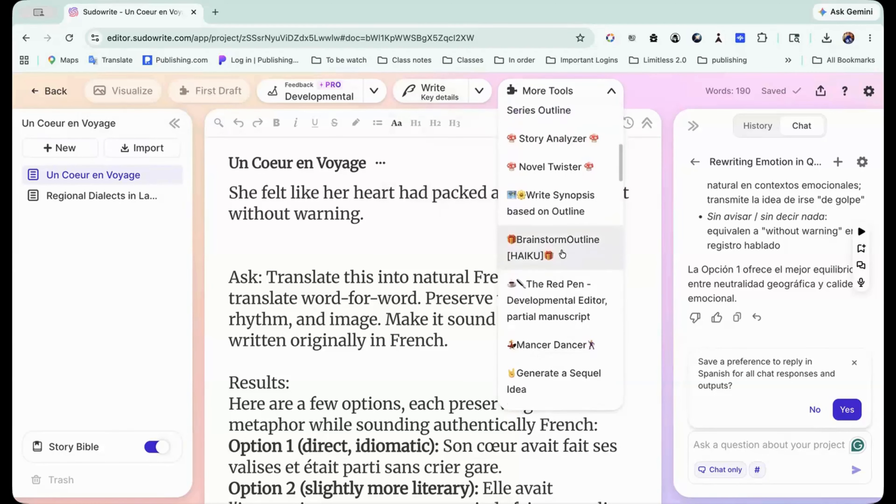
{"action": "scroll", "coordinate": [562, 254], "scroll_direction": "down", "scroll_amount": 5}
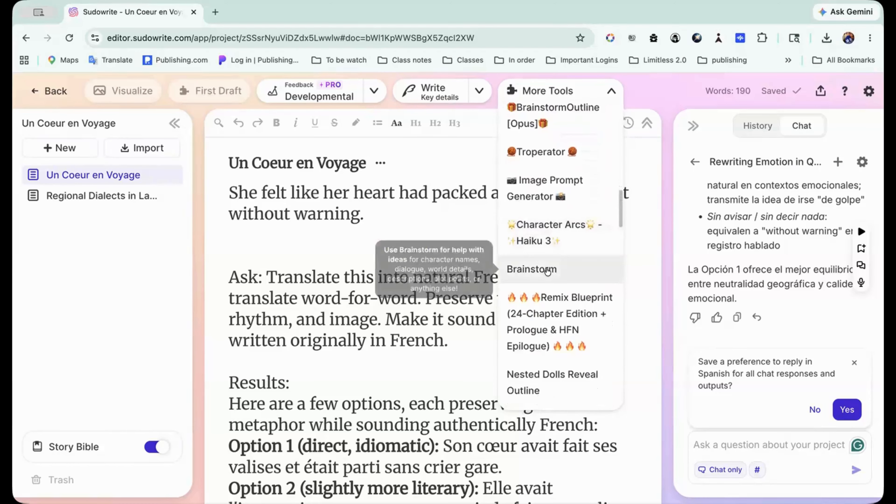
{"action": "left_click", "coordinate": [532, 271]}
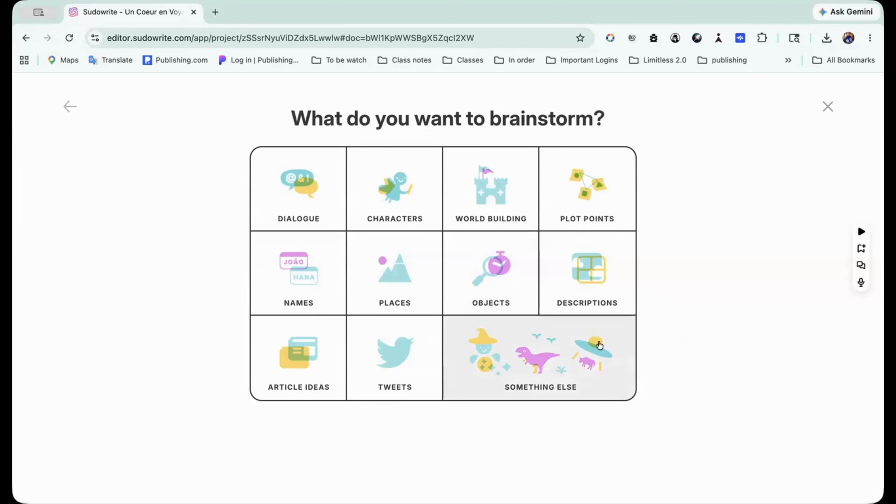
{"action": "left_click", "coordinate": [547, 358]}
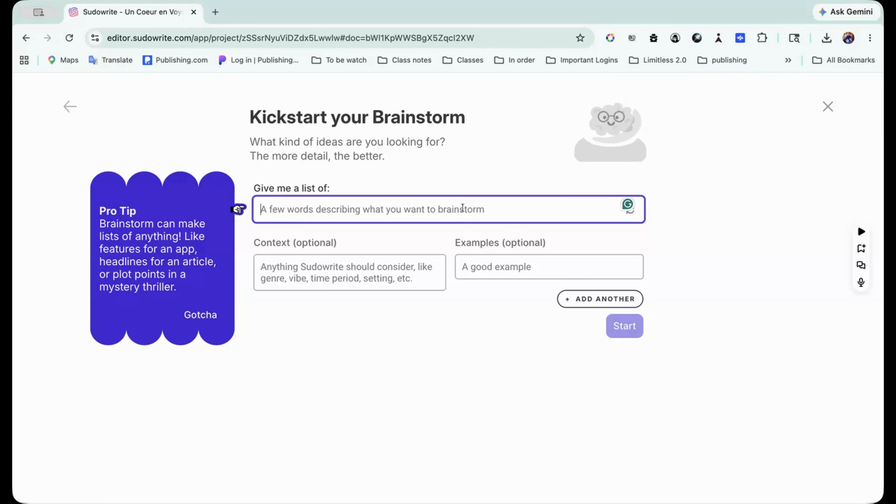
{"action": "type", "text": "I nee"}
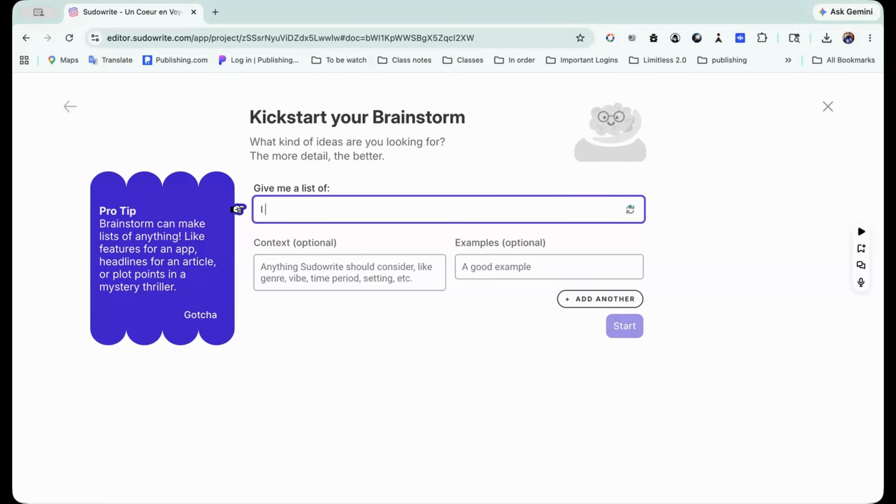
{"action": "key", "text": "BackSpace"}
{"action": "key", "text": "BackSpace"}
{"action": "key", "text": "BackSpace"}
{"action": "key", "text": "BackSpace"}
{"action": "key", "text": "BackSpace"}
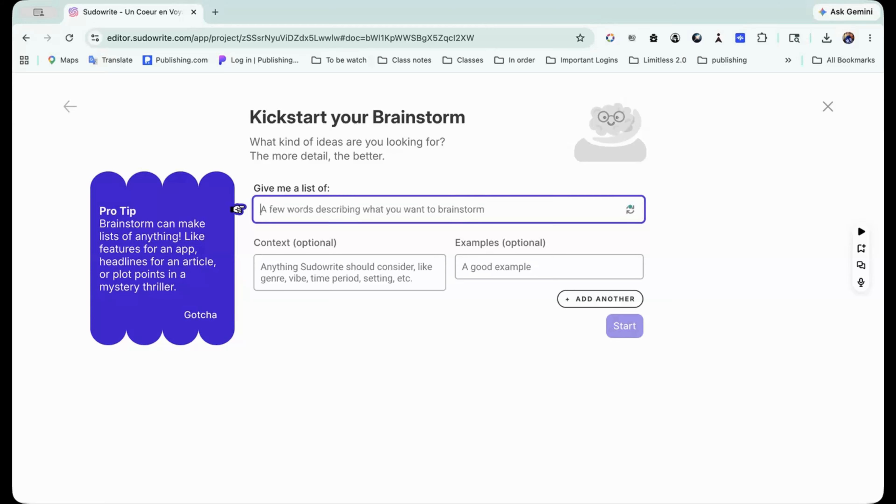
Request brainstorm ideas in French for children's stories, beginning with "Je voudrais des idees d'histoire pour jeune en".
{"action": "type", "text": "Je vo"}
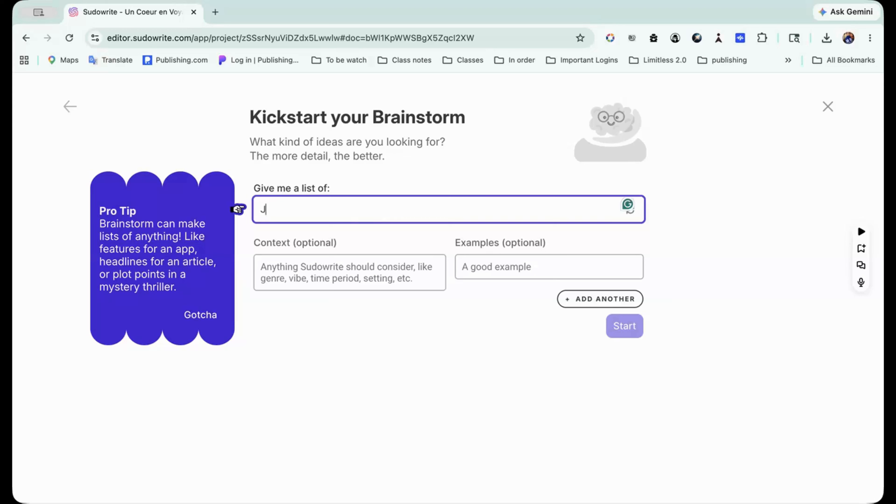
{"action": "type", "text": "drais des "}
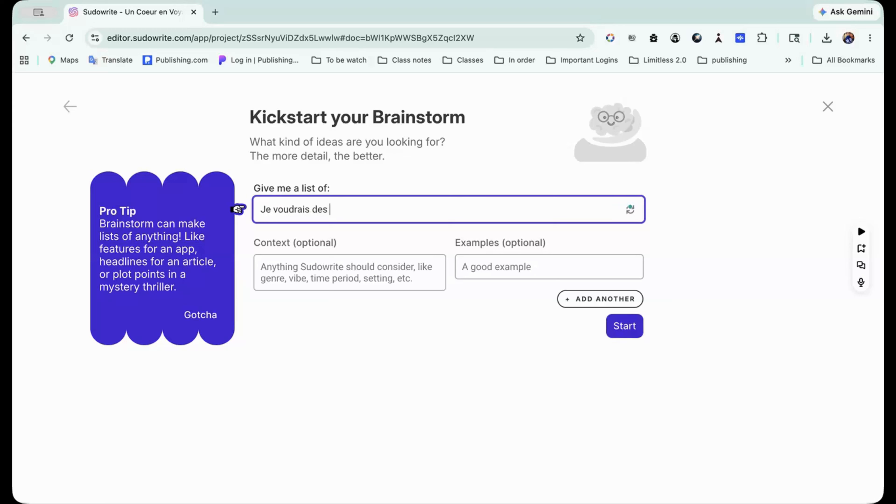
{"action": "type", "text": "idees d'histoire po"}
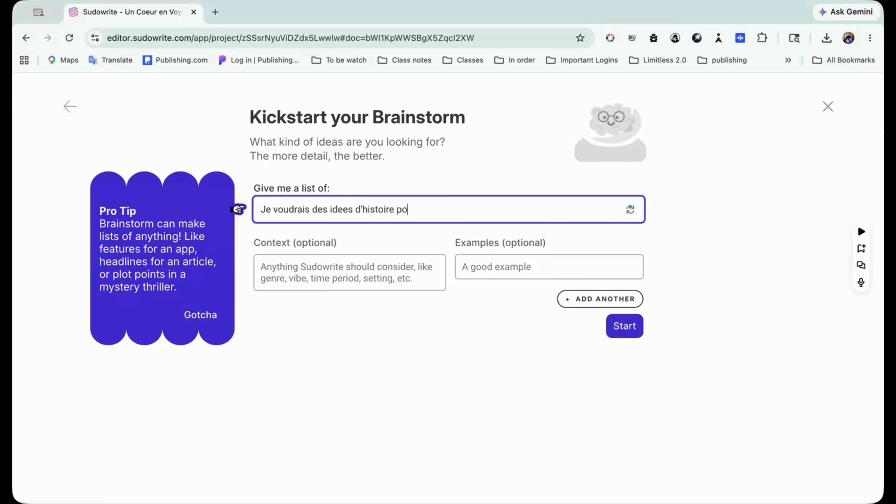
{"action": "type", "text": "ur jeune en"}
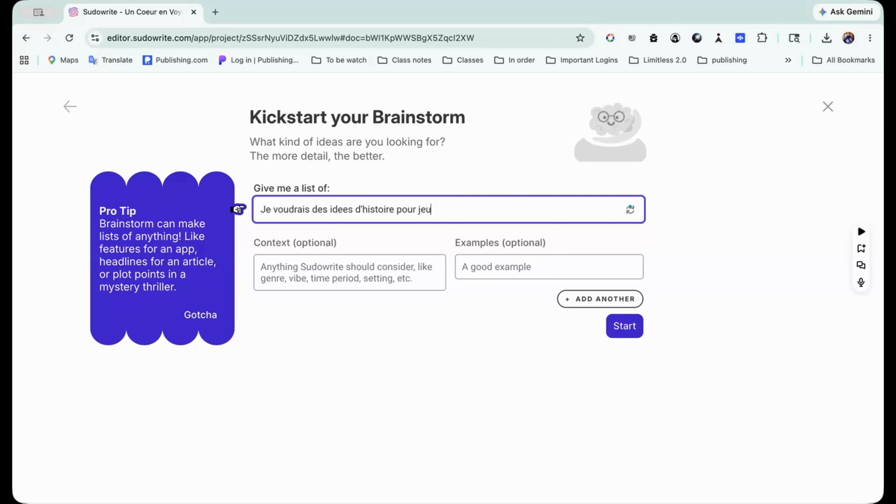
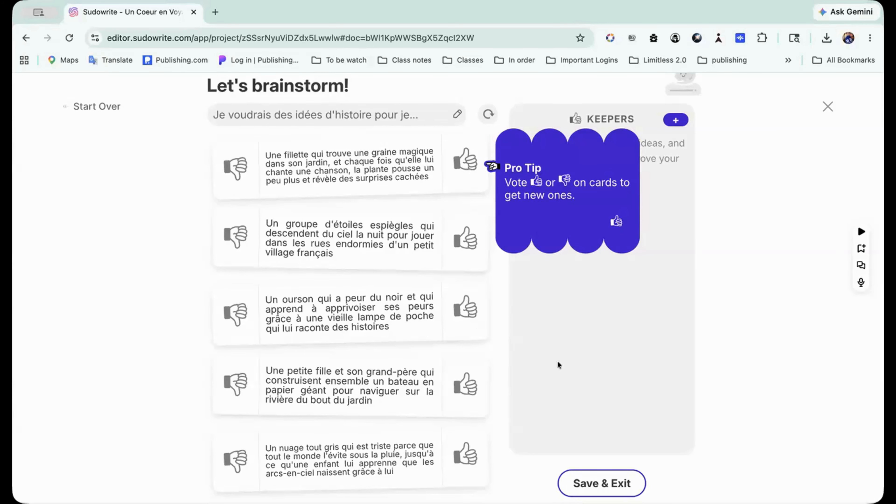
Keep the story ideas about the magic seed, slow snail, giant paper boat and sad grey cloud, and save the brainstorm.
{"action": "left_click", "coordinate": [467, 164]}
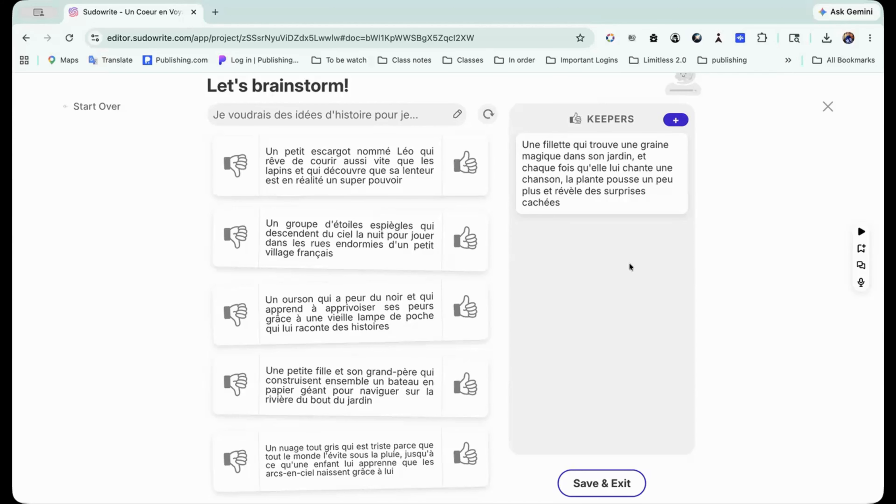
{"action": "left_click", "coordinate": [466, 164]}
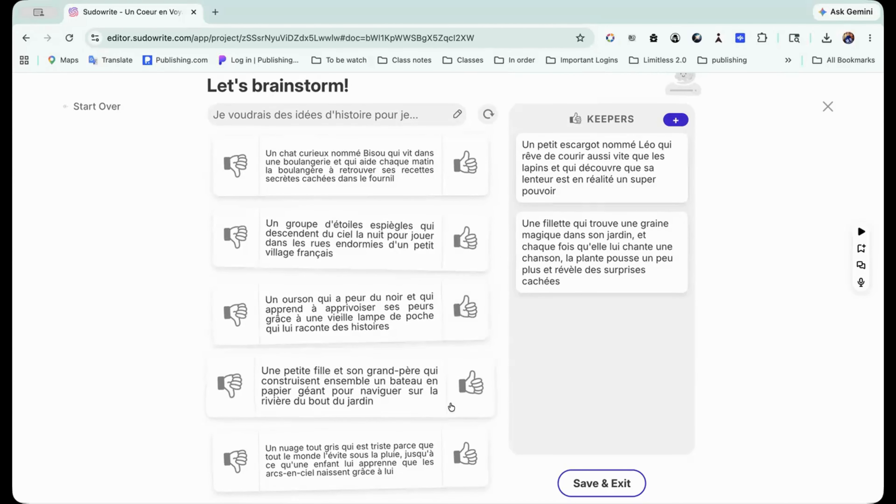
{"action": "left_click", "coordinate": [471, 384]}
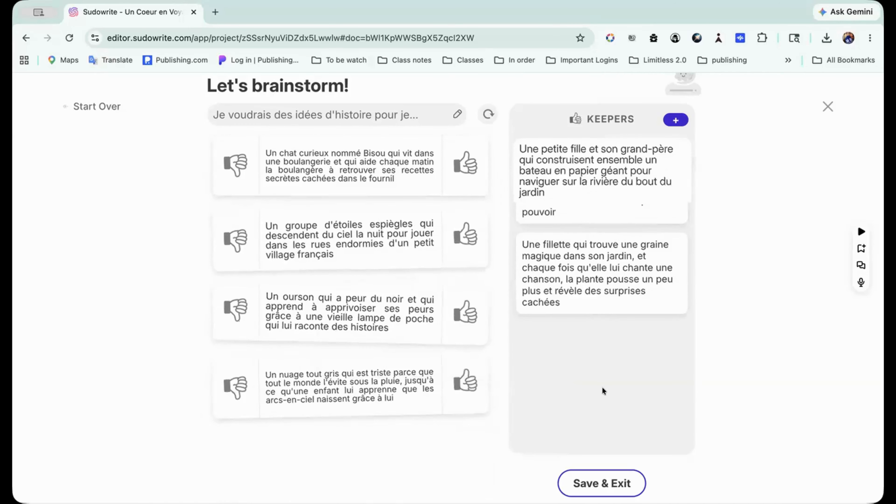
{"action": "left_click", "coordinate": [466, 381]}
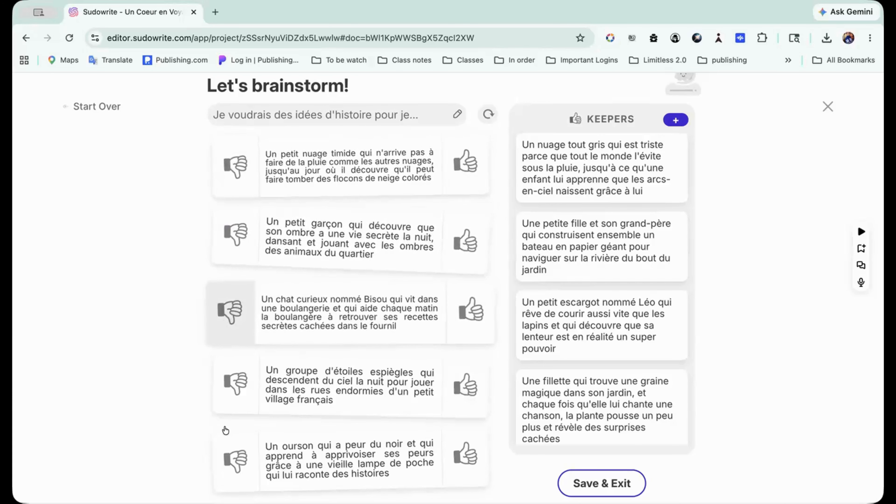
{"action": "mouse_move", "coordinate": [587, 134]}
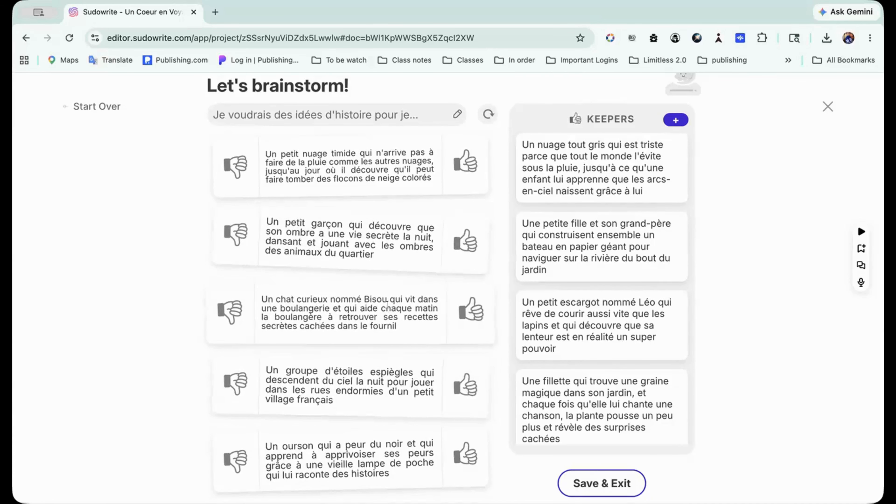
{"action": "left_click", "coordinate": [611, 489]}
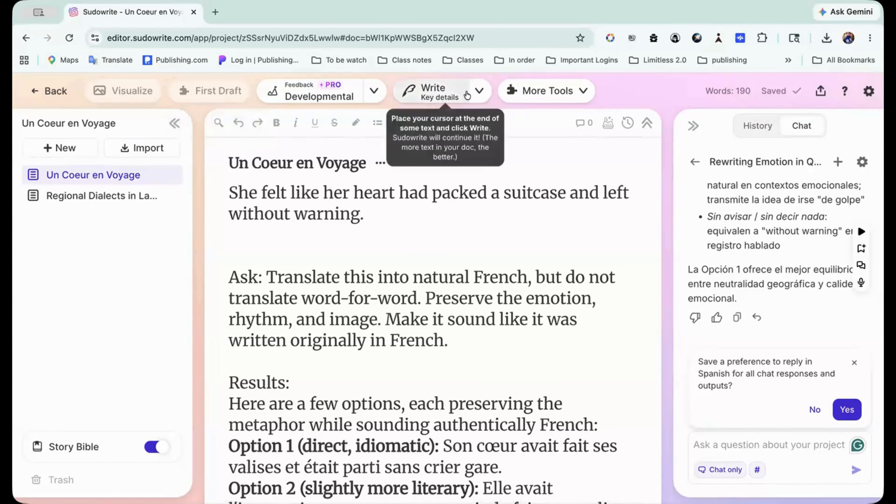
Open the Write settings and examine the Key Details instructions about natural Canadian French, France-only expressions, tone and non-literal translation.
{"action": "left_click", "coordinate": [478, 92]}
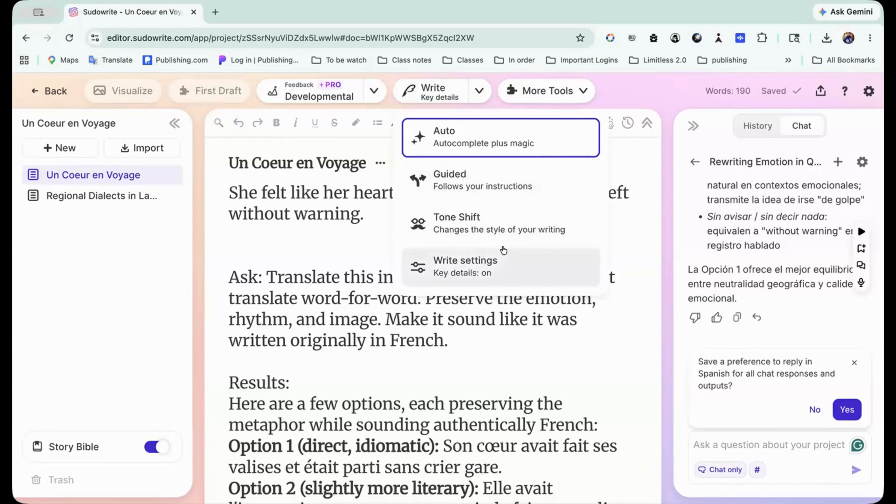
{"action": "left_click", "coordinate": [468, 275]}
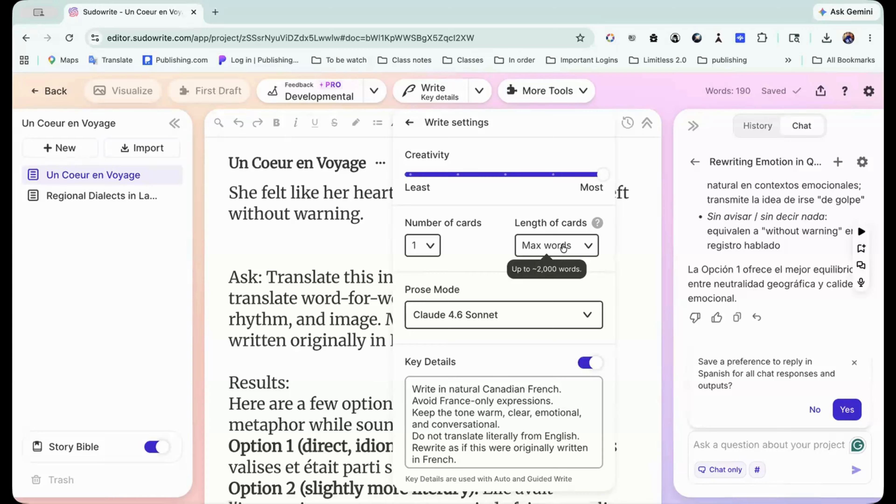
{"action": "scroll", "coordinate": [502, 409], "scroll_direction": "down", "scroll_amount": 1}
{"action": "scroll", "coordinate": [503, 409], "scroll_direction": "up", "scroll_amount": 1}
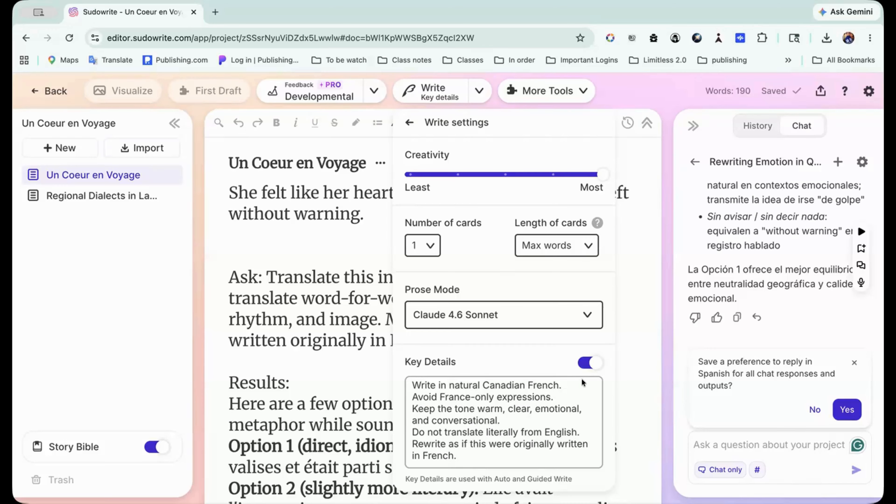
{"action": "left_click_drag", "start_coordinate": [563, 384], "coordinate": [442, 376]}
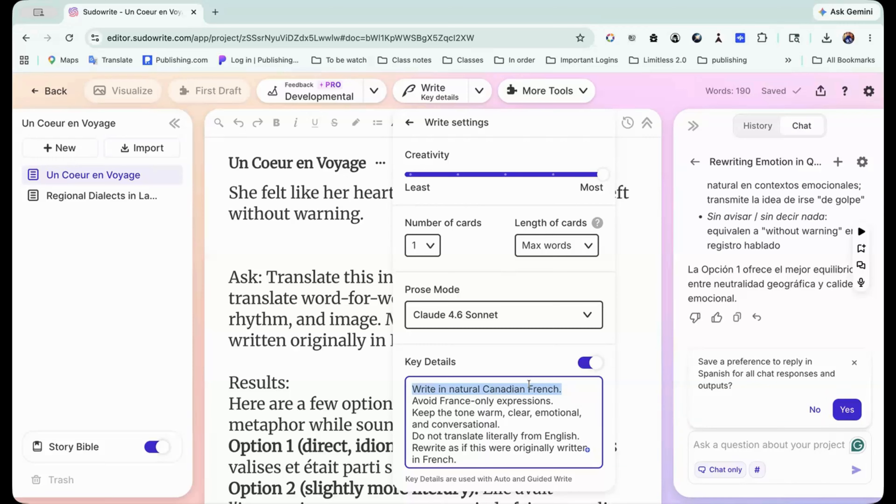
{"action": "left_click", "coordinate": [406, 401]}
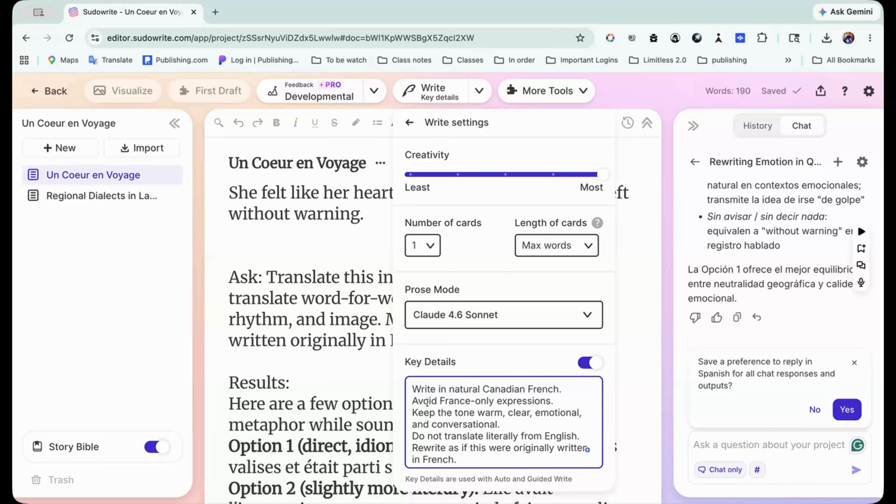
{"action": "left_click_drag", "start_coordinate": [410, 400], "coordinate": [503, 402]}
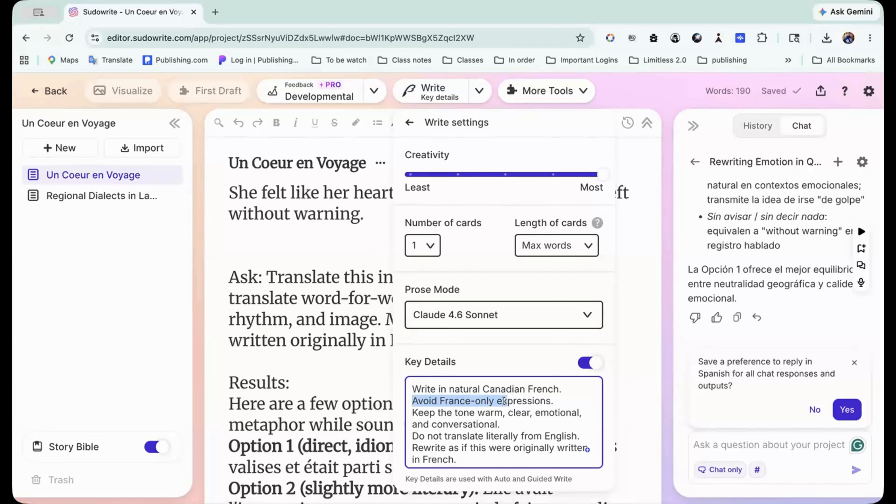
{"action": "left_click", "coordinate": [553, 401]}
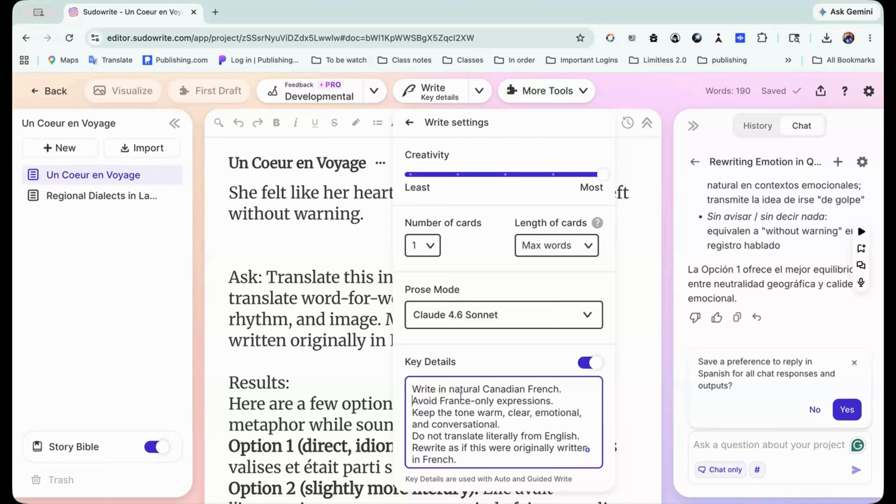
{"action": "left_click_drag", "start_coordinate": [413, 401], "coordinate": [512, 401]}
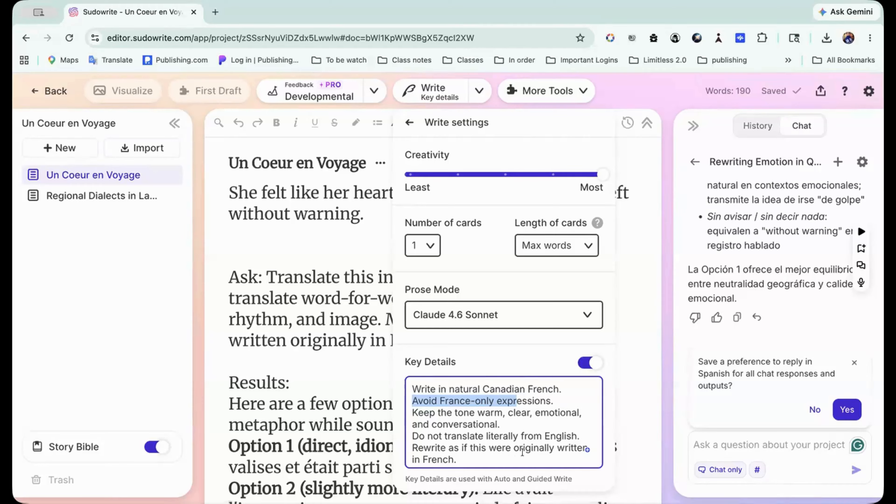
{"action": "left_click", "coordinate": [460, 458]}
{"action": "left_click_drag", "start_coordinate": [460, 459], "coordinate": [405, 382]}
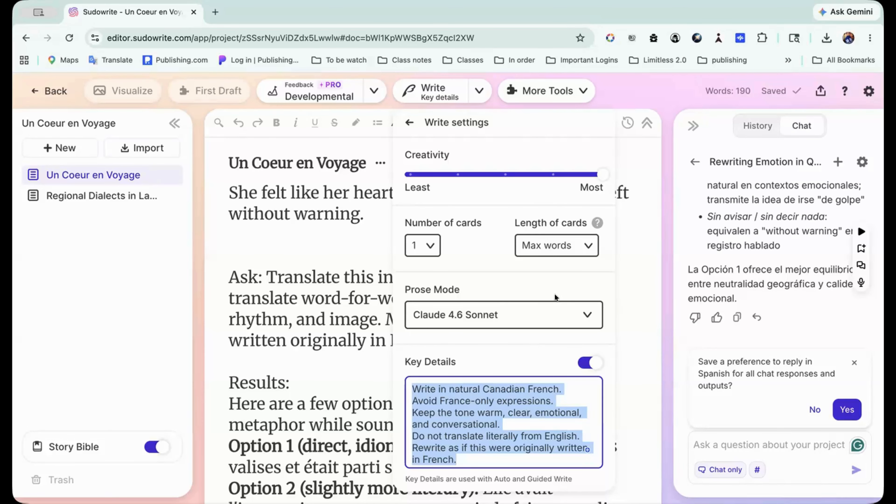
Compare the Muse, Excellent and Basic prose modes, checking their ratings, multilingual support, credit use and writing samples.
{"action": "left_click", "coordinate": [587, 314]}
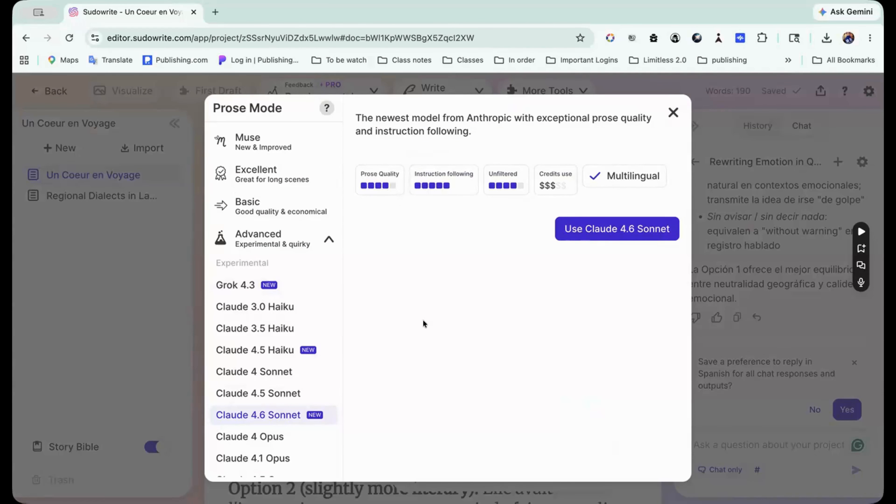
{"action": "left_click", "coordinate": [259, 145]}
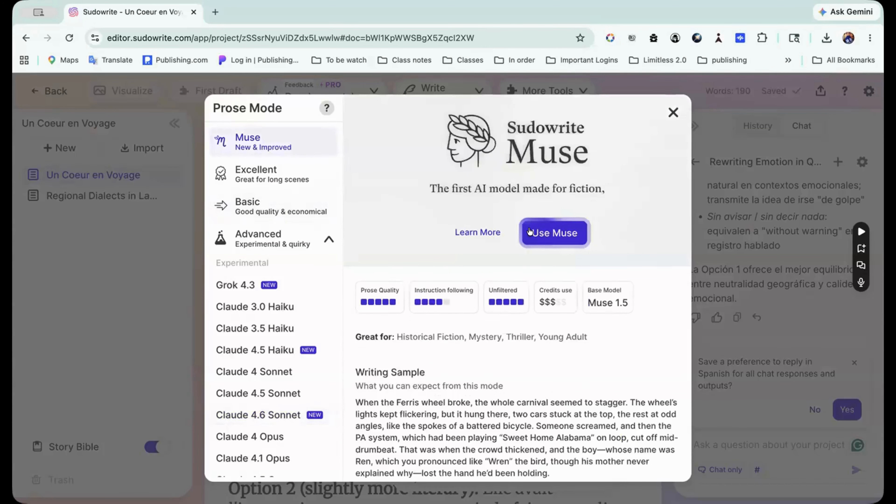
{"action": "scroll", "coordinate": [518, 344], "scroll_direction": "down", "scroll_amount": 2}
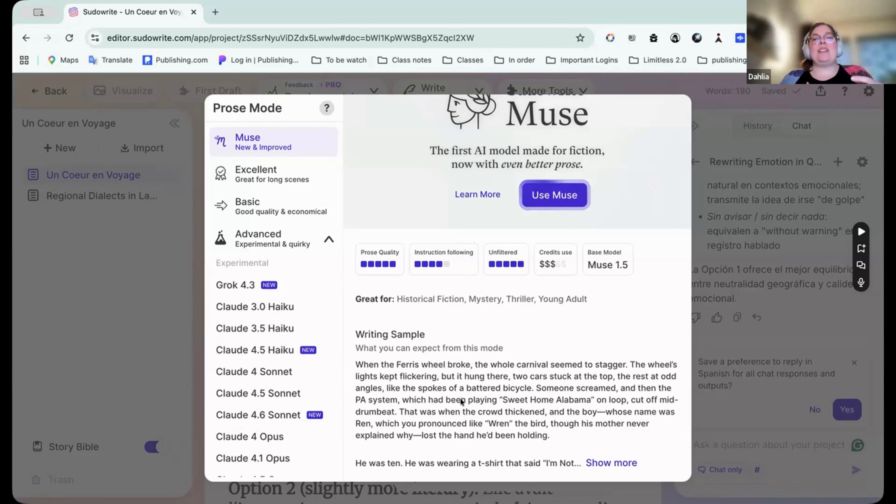
{"action": "left_click", "coordinate": [601, 461]}
{"action": "scroll", "coordinate": [599, 455], "scroll_direction": "down", "scroll_amount": 4}
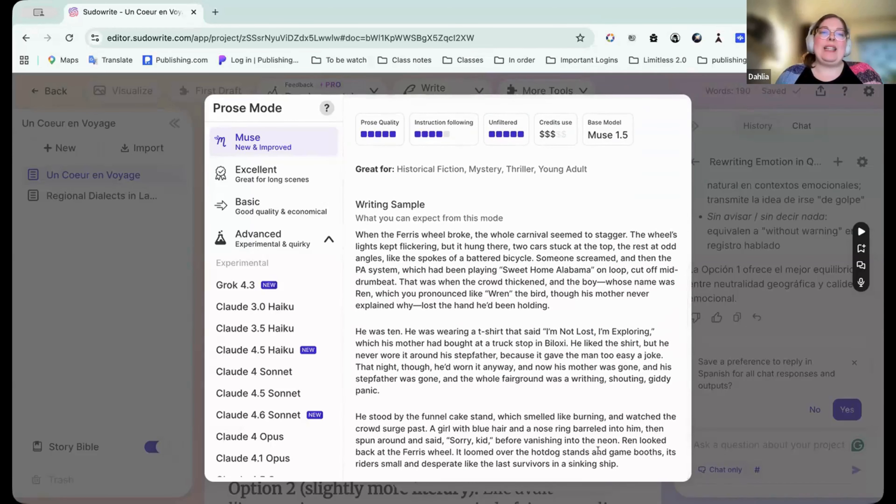
{"action": "scroll", "coordinate": [598, 451], "scroll_direction": "up", "scroll_amount": 4}
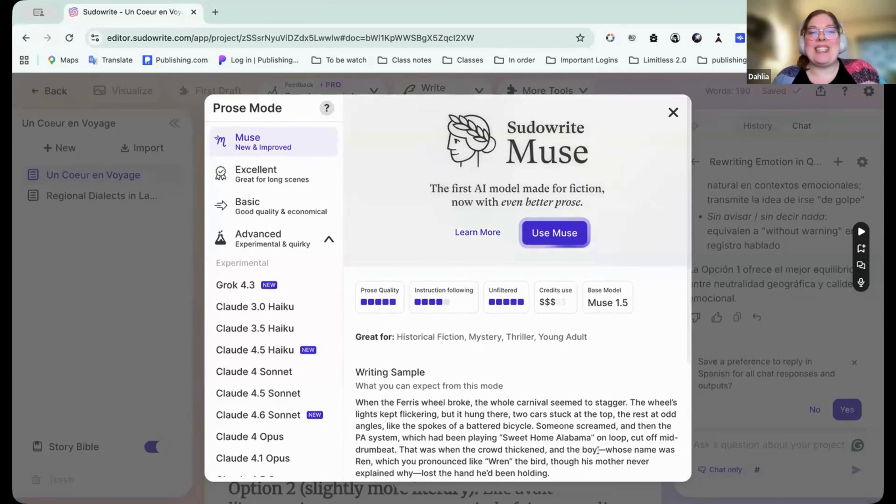
{"action": "left_click", "coordinate": [260, 173]}
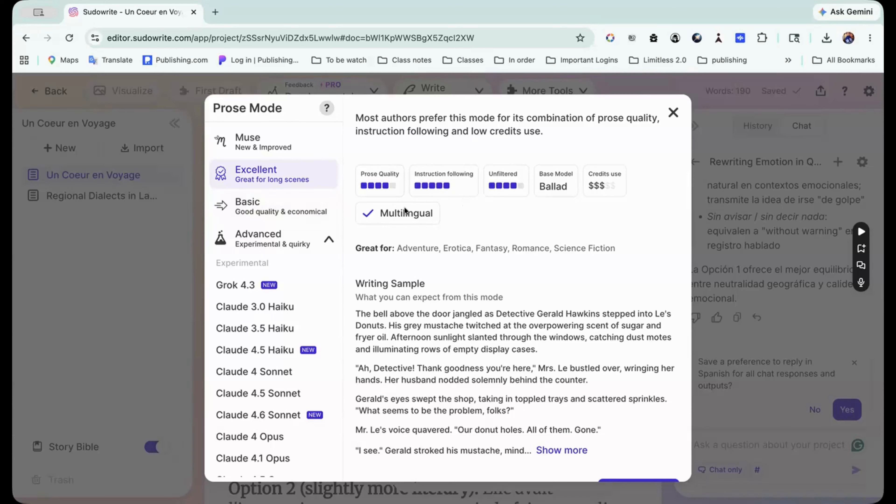
{"action": "left_click", "coordinate": [273, 211]}
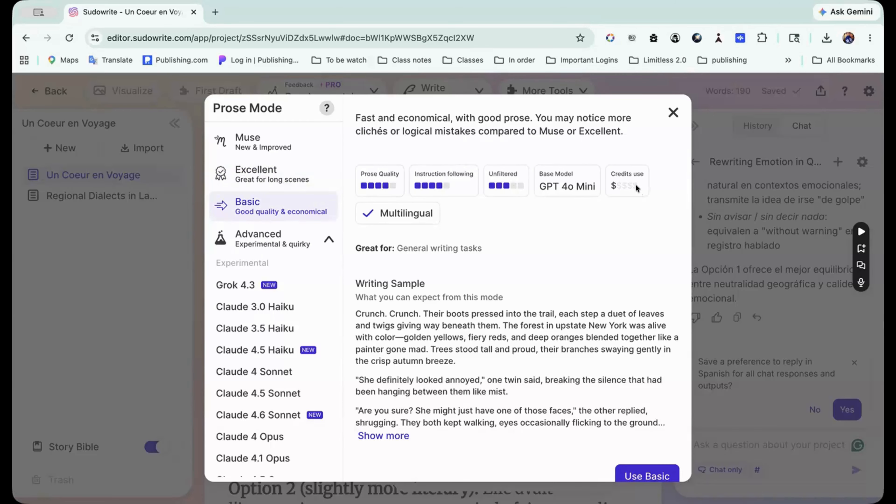
{"action": "scroll", "coordinate": [423, 303], "scroll_direction": "down", "scroll_amount": 1}
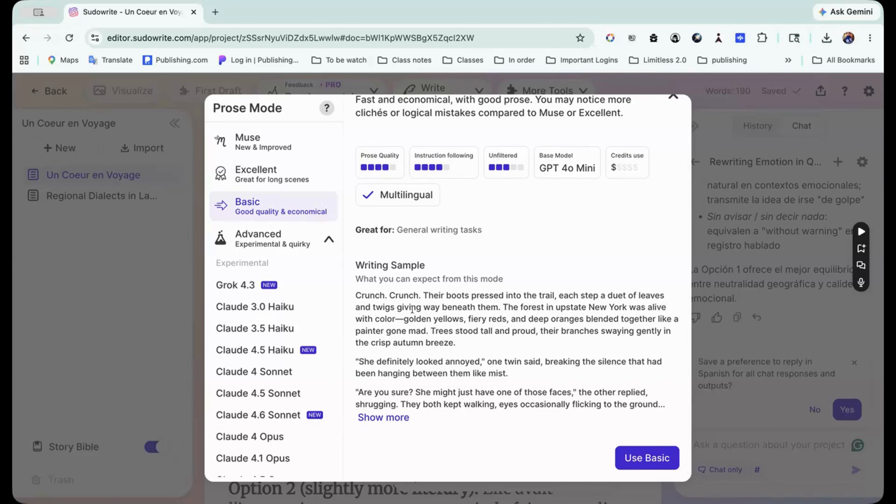
Compare the Advanced prose models Grok 4.3, Claude 4.6 Sonnet and Claude 4.6 Opus for ratings, credit use and multilingual support.
{"action": "scroll", "coordinate": [459, 202], "scroll_direction": "up", "scroll_amount": 1}
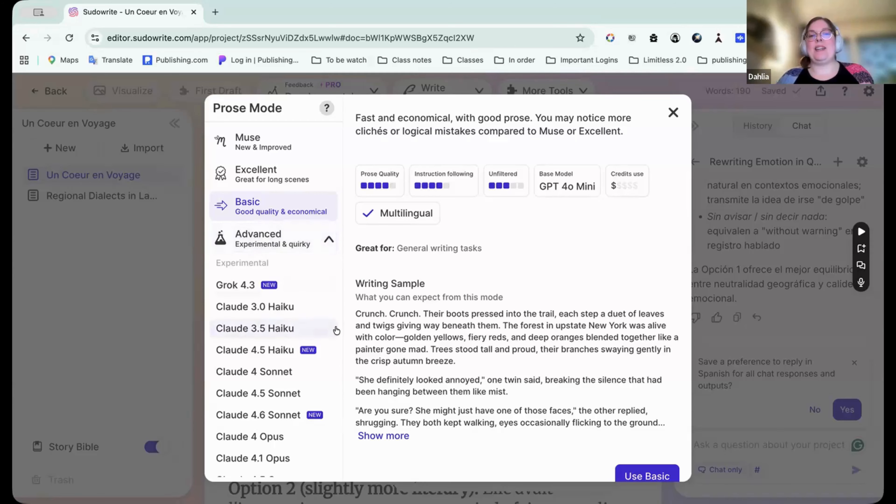
{"action": "left_click", "coordinate": [232, 287]}
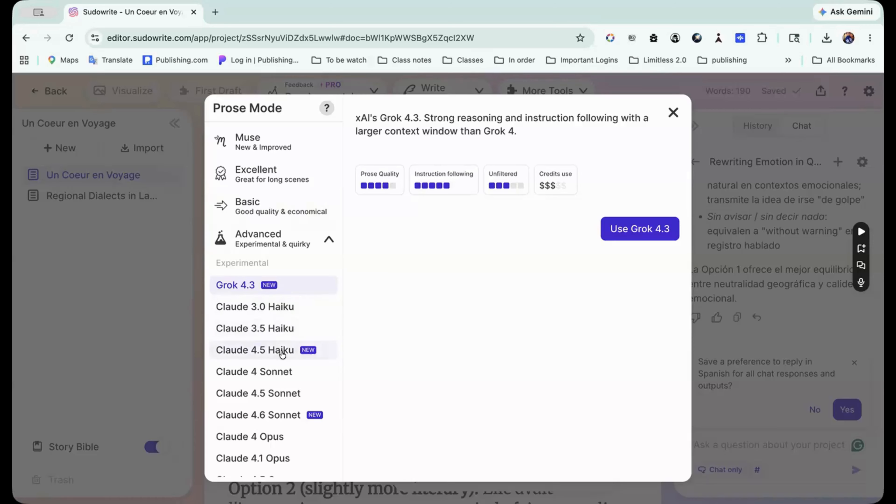
{"action": "scroll", "coordinate": [282, 354], "scroll_direction": "down", "scroll_amount": 3}
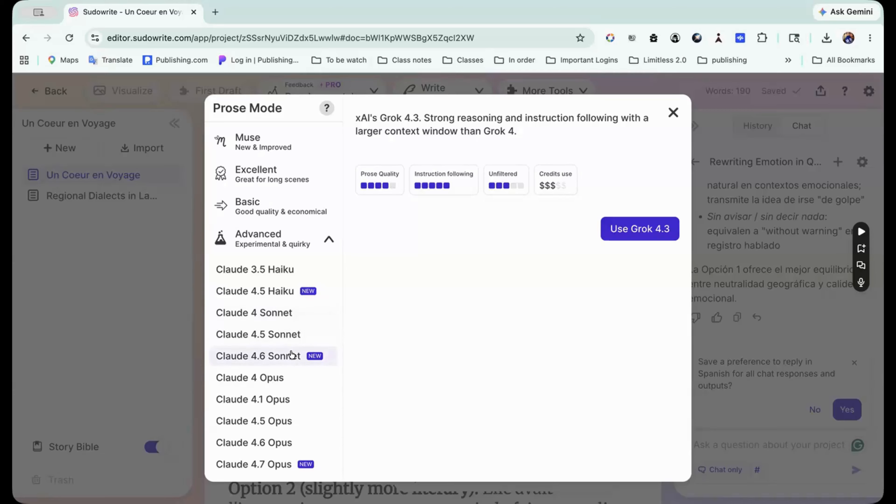
{"action": "scroll", "coordinate": [290, 415], "scroll_direction": "down", "scroll_amount": 2}
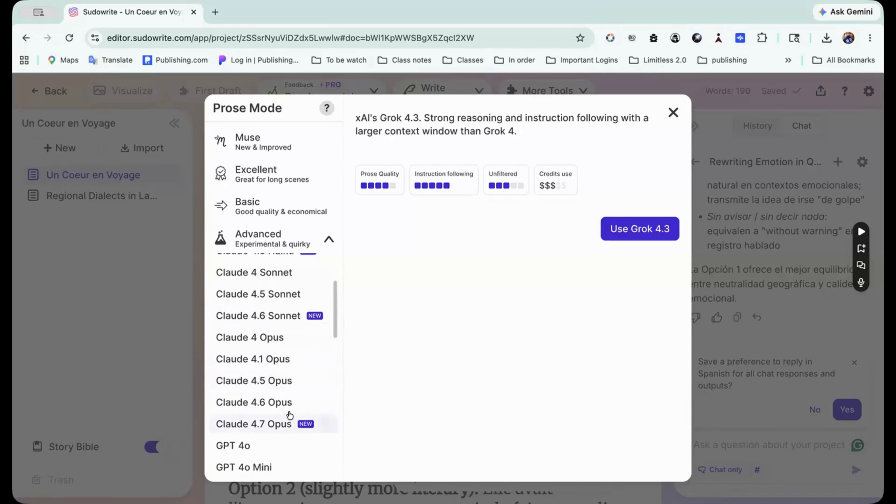
{"action": "left_click", "coordinate": [274, 315]}
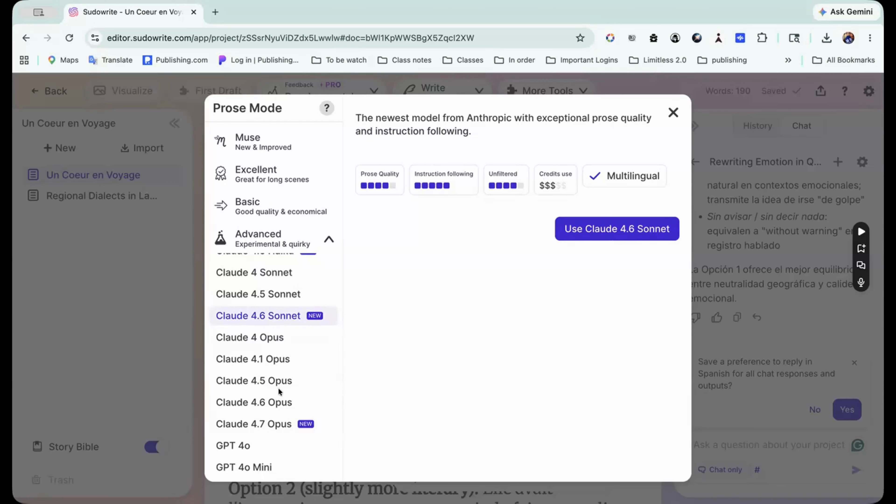
{"action": "left_click", "coordinate": [280, 397]}
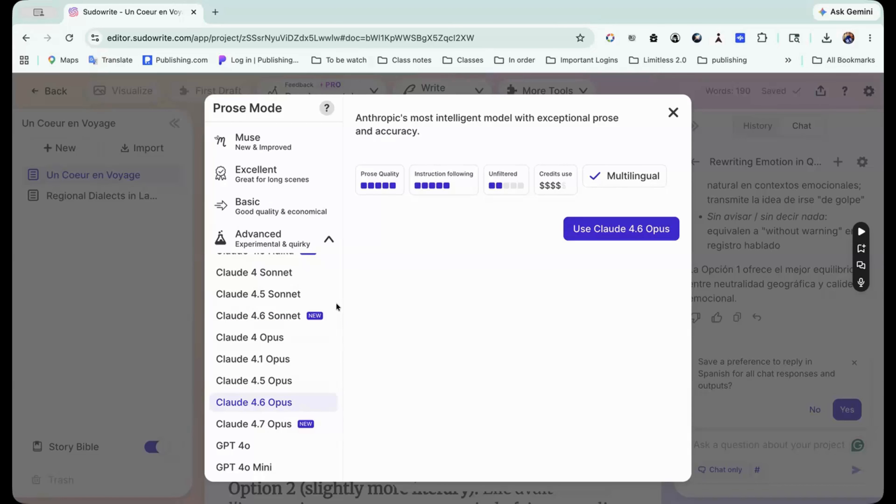
{"action": "left_click", "coordinate": [279, 316]}
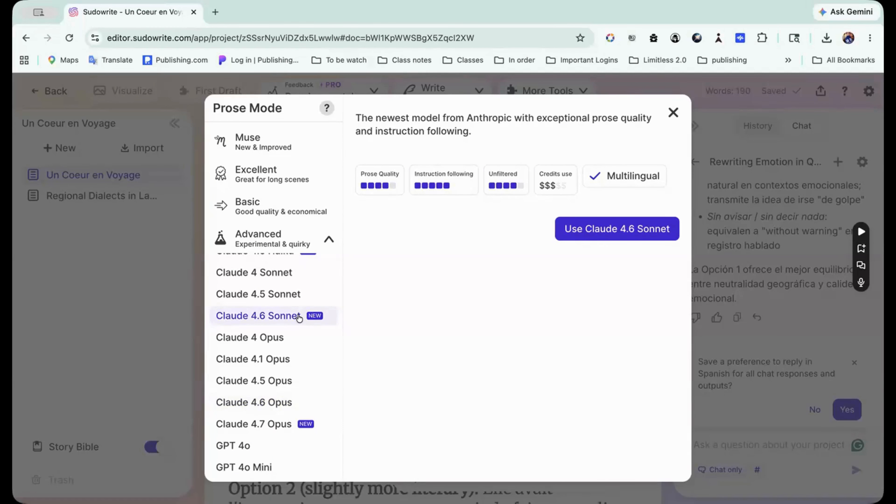
Look through the remaining Advanced prose models, covering the Claude, GPT, Gemini, Kimi, DeepSeek and Mistral options.
{"action": "scroll", "coordinate": [299, 317], "scroll_direction": "down", "scroll_amount": 3}
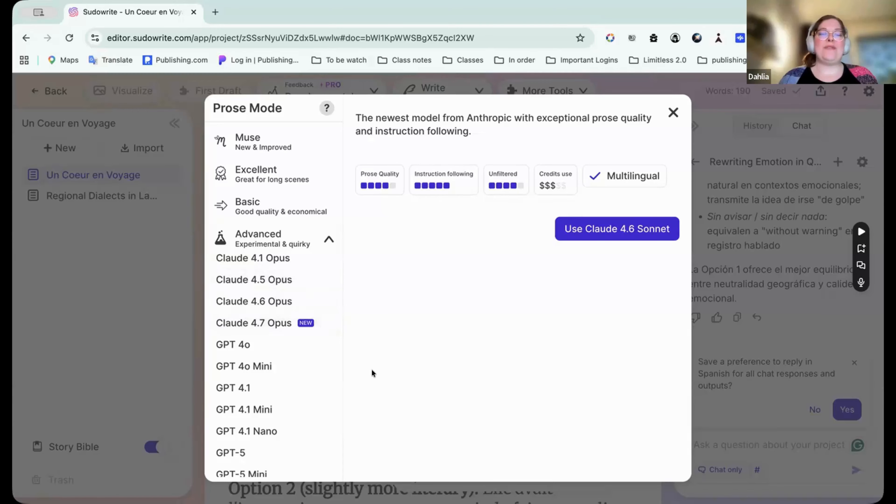
{"action": "scroll", "coordinate": [300, 358], "scroll_direction": "up", "scroll_amount": 2}
{"action": "scroll", "coordinate": [299, 358], "scroll_direction": "up", "scroll_amount": 2}
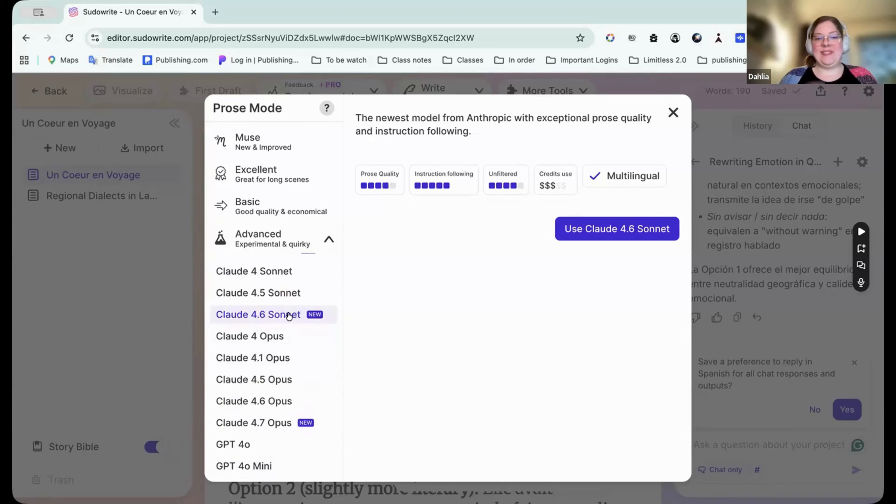
{"action": "scroll", "coordinate": [288, 315], "scroll_direction": "down", "scroll_amount": 5}
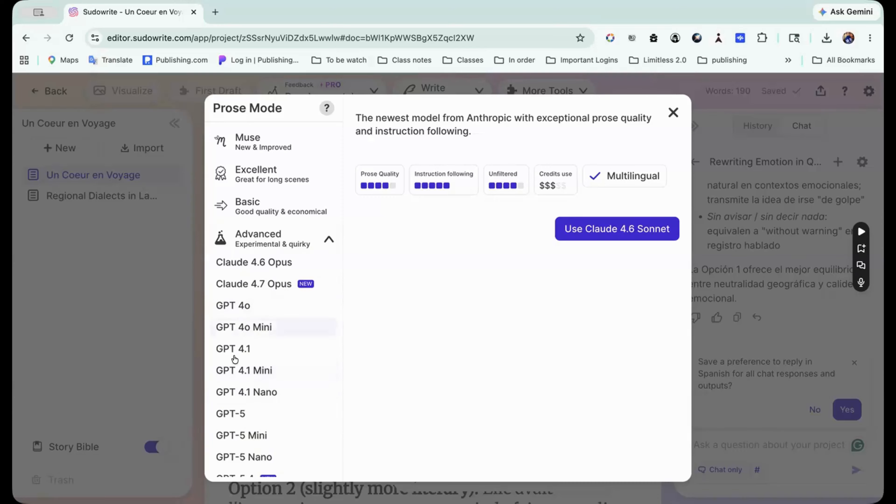
{"action": "scroll", "coordinate": [263, 387], "scroll_direction": "down", "scroll_amount": 3}
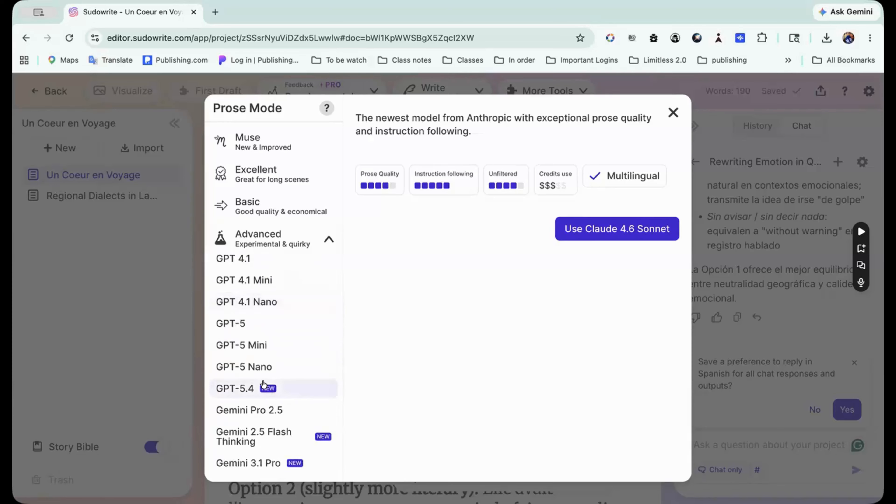
{"action": "scroll", "coordinate": [268, 384], "scroll_direction": "down", "scroll_amount": 1}
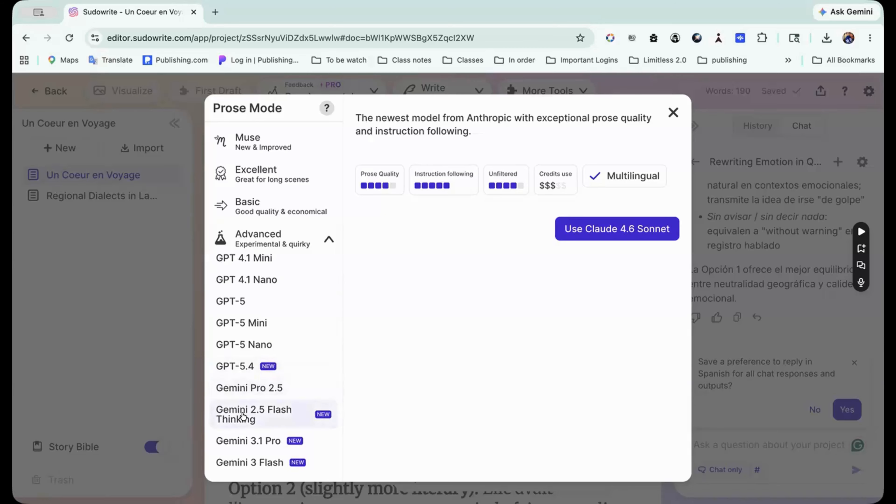
{"action": "scroll", "coordinate": [243, 416], "scroll_direction": "down", "scroll_amount": 3}
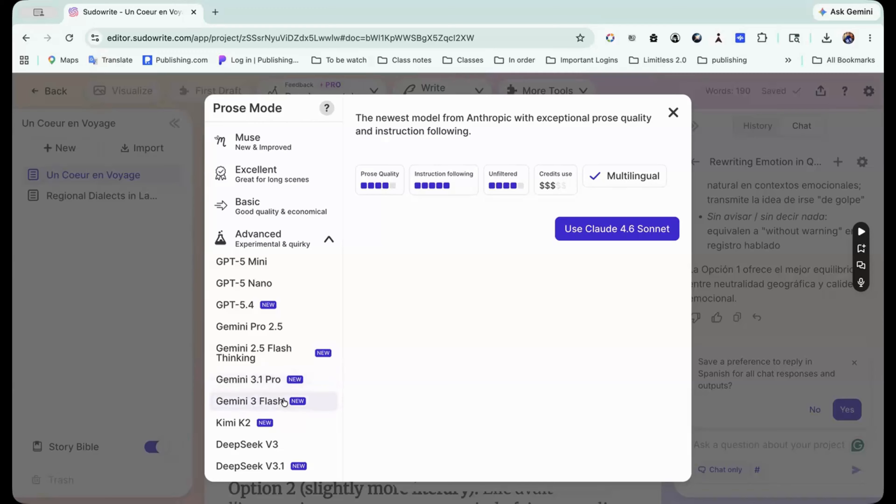
{"action": "scroll", "coordinate": [284, 402], "scroll_direction": "down", "scroll_amount": 3}
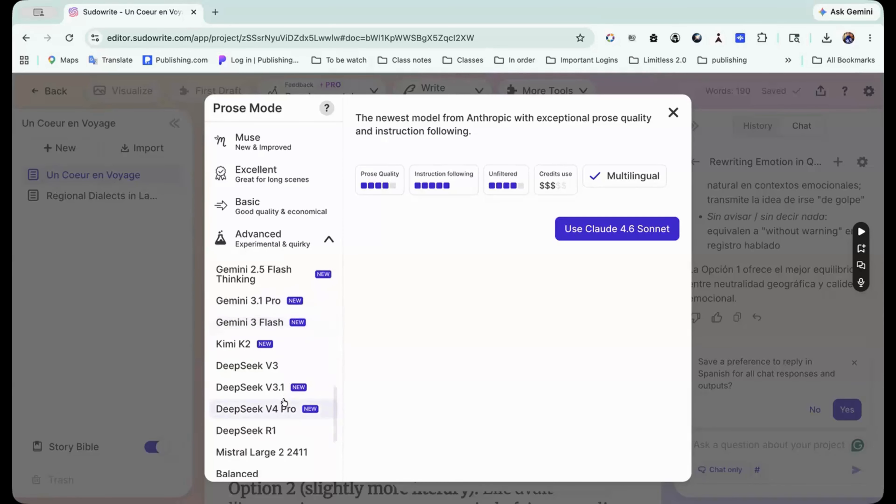
{"action": "scroll", "coordinate": [284, 402], "scroll_direction": "down", "scroll_amount": 2}
{"action": "scroll", "coordinate": [284, 402], "scroll_direction": "up", "scroll_amount": 2}
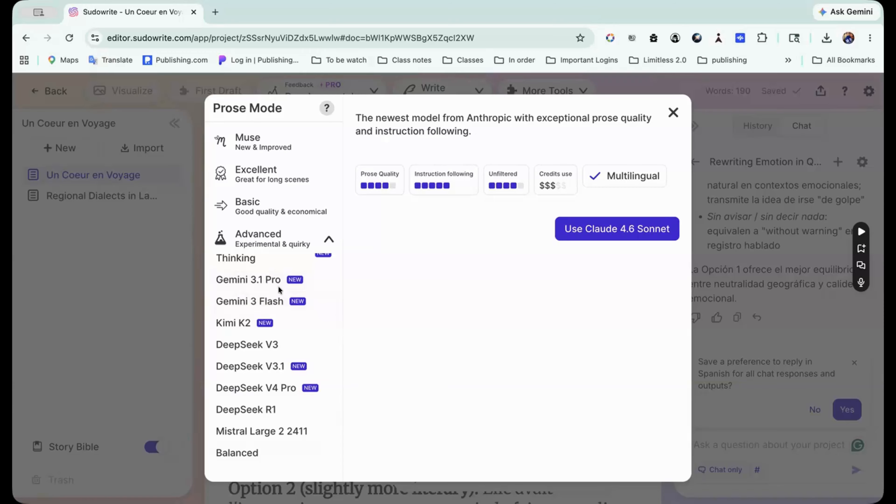
{"action": "scroll", "coordinate": [255, 286], "scroll_direction": "down", "scroll_amount": 1}
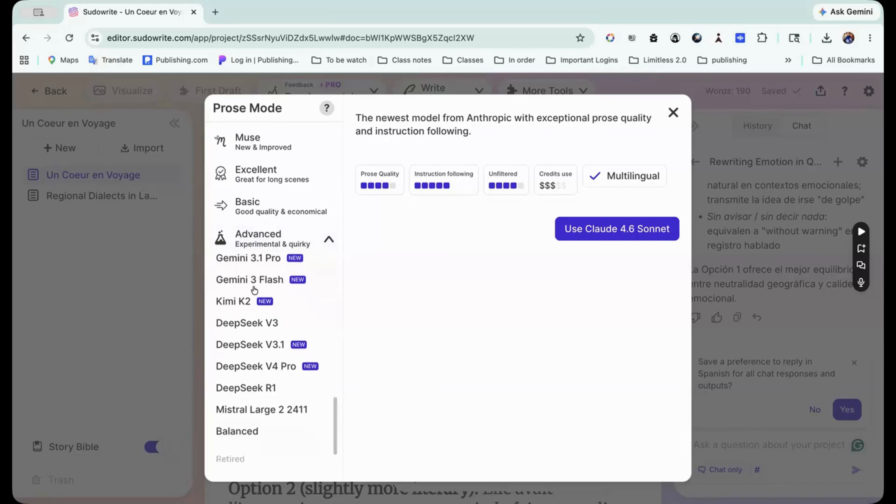
Set the prose mode to Claude 4.6 Sonnet.
{"action": "scroll", "coordinate": [254, 288], "scroll_direction": "up", "scroll_amount": 6}
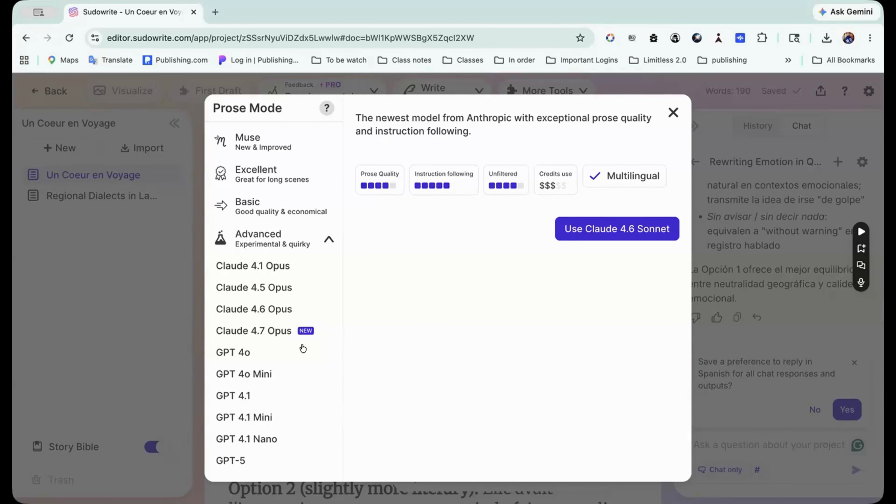
{"action": "scroll", "coordinate": [302, 348], "scroll_direction": "up", "scroll_amount": 2}
{"action": "scroll", "coordinate": [303, 347], "scroll_direction": "up", "scroll_amount": 5}
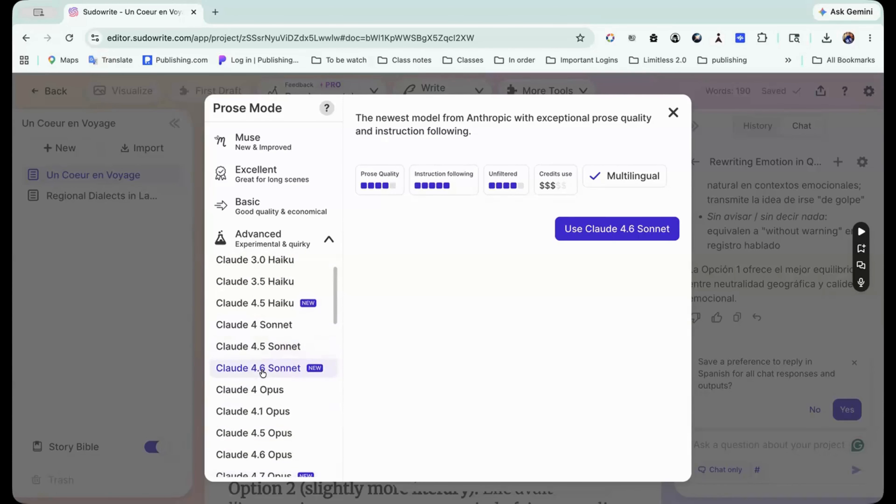
{"action": "left_click", "coordinate": [621, 229]}
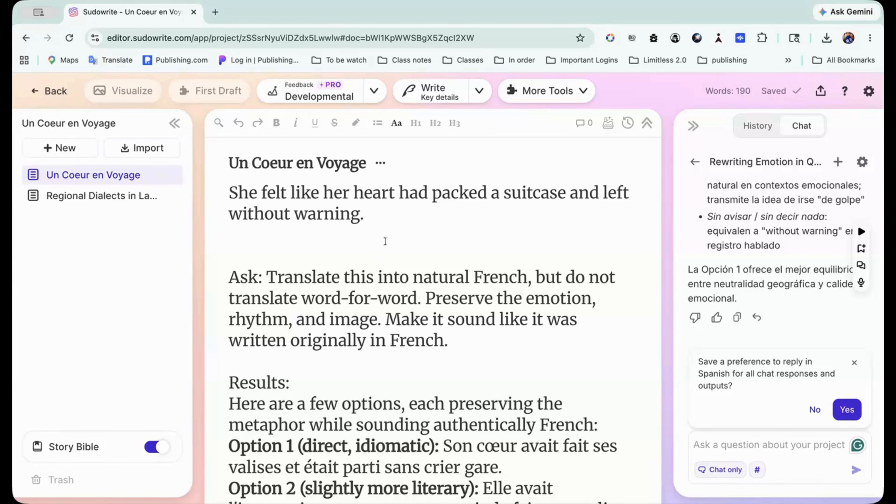
Review the "Un Coeur en Voyage" document, examining the English source sentence, the translation request and the French results.
{"action": "scroll", "coordinate": [385, 241], "scroll_direction": "down", "scroll_amount": 10}
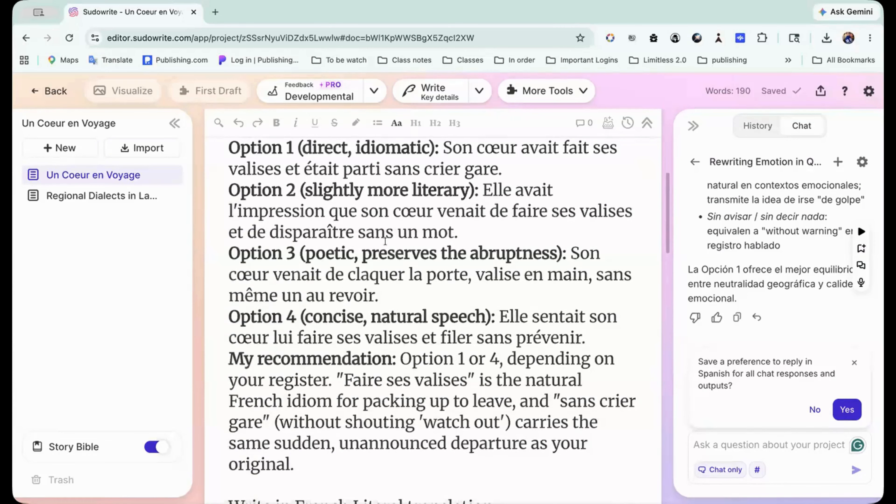
{"action": "scroll", "coordinate": [384, 241], "scroll_direction": "down", "scroll_amount": 2}
{"action": "scroll", "coordinate": [385, 241], "scroll_direction": "up", "scroll_amount": 8}
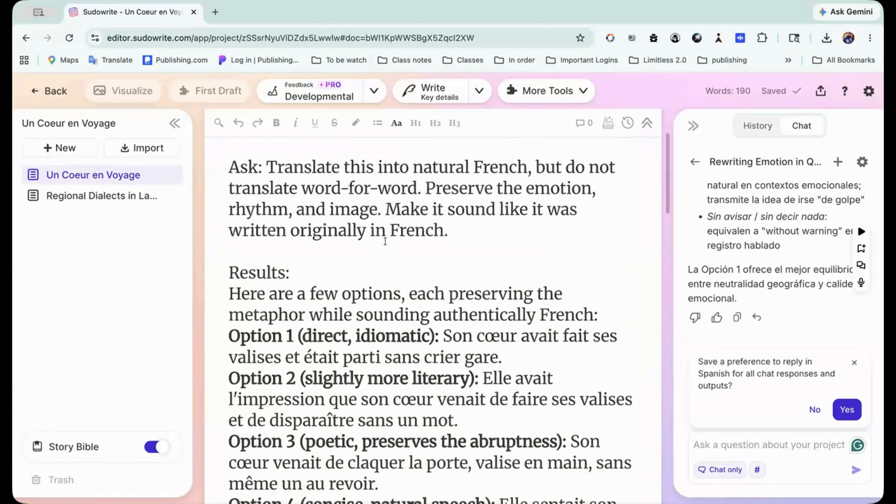
{"action": "scroll", "coordinate": [385, 241], "scroll_direction": "up", "scroll_amount": 3}
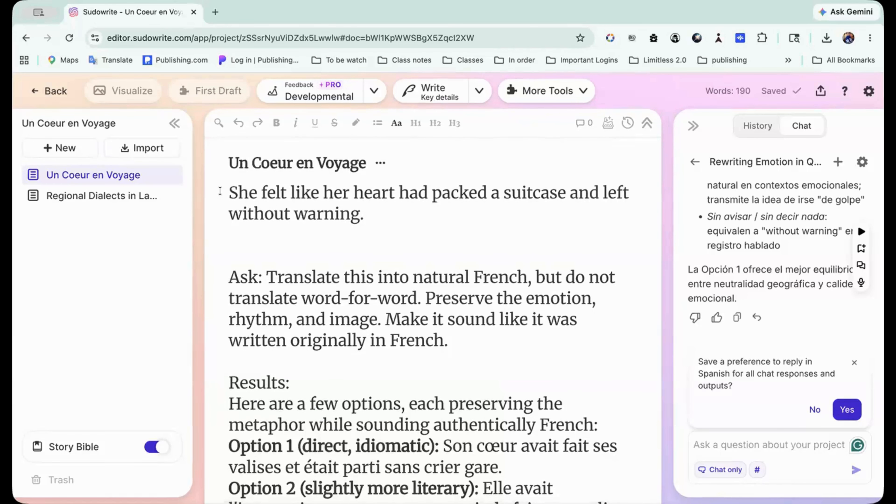
{"action": "left_click_drag", "start_coordinate": [220, 191], "coordinate": [375, 220]}
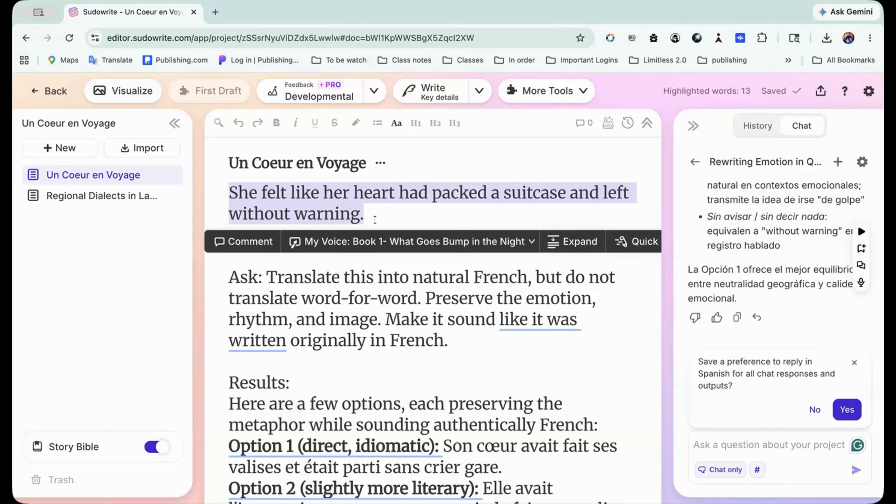
{"action": "left_click", "coordinate": [375, 219]}
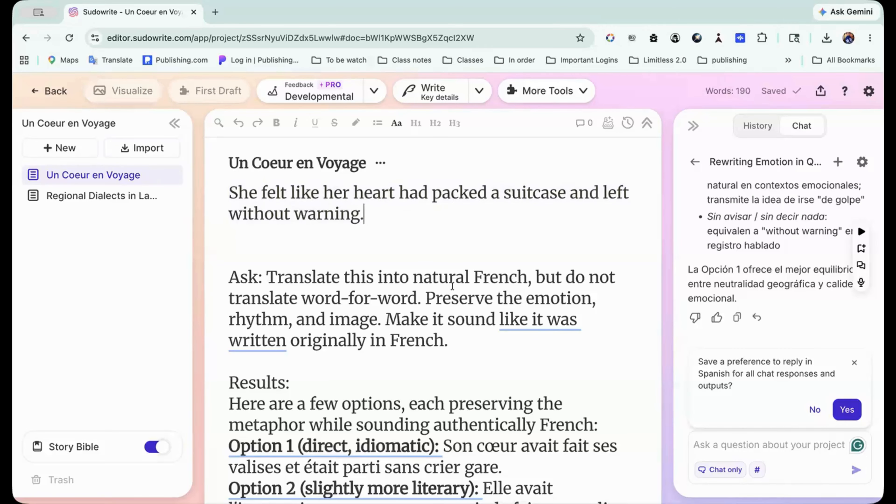
{"action": "scroll", "coordinate": [452, 286], "scroll_direction": "down", "scroll_amount": 2}
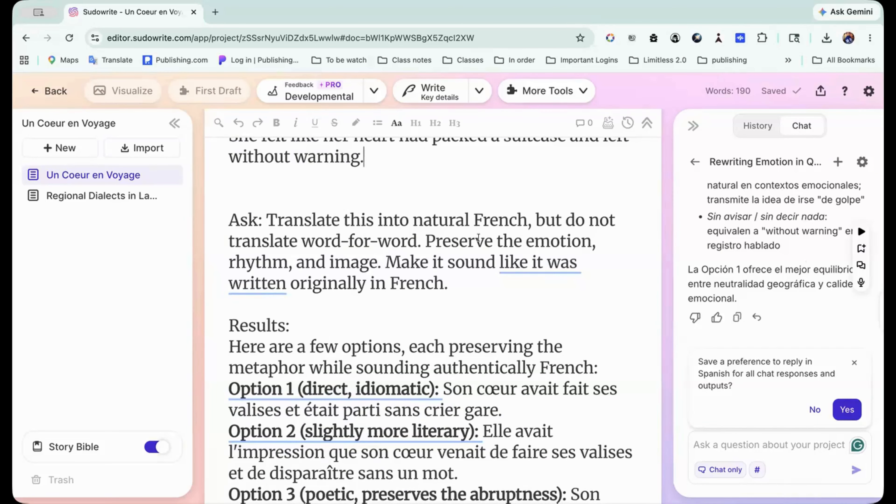
{"action": "scroll", "coordinate": [433, 229], "scroll_direction": "up", "scroll_amount": 2}
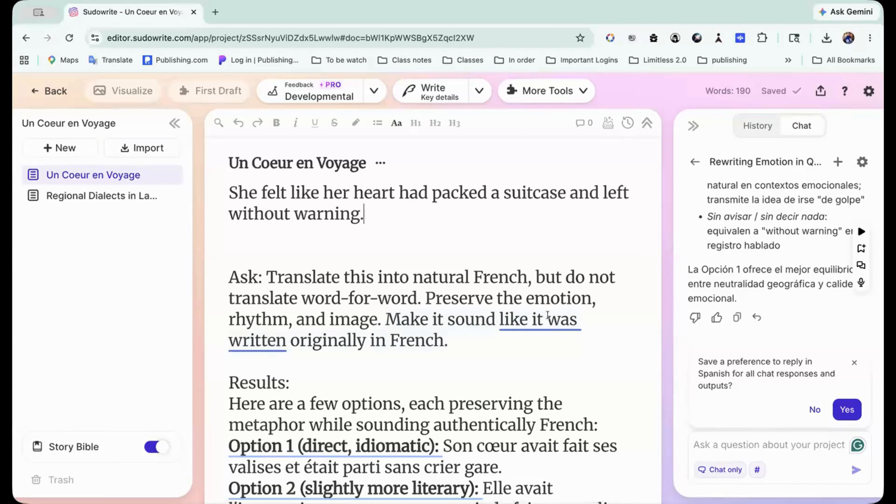
Copy the "Translate this into natural French" request from the document into the message of a new chat.
{"action": "mouse_move", "coordinate": [548, 315]}
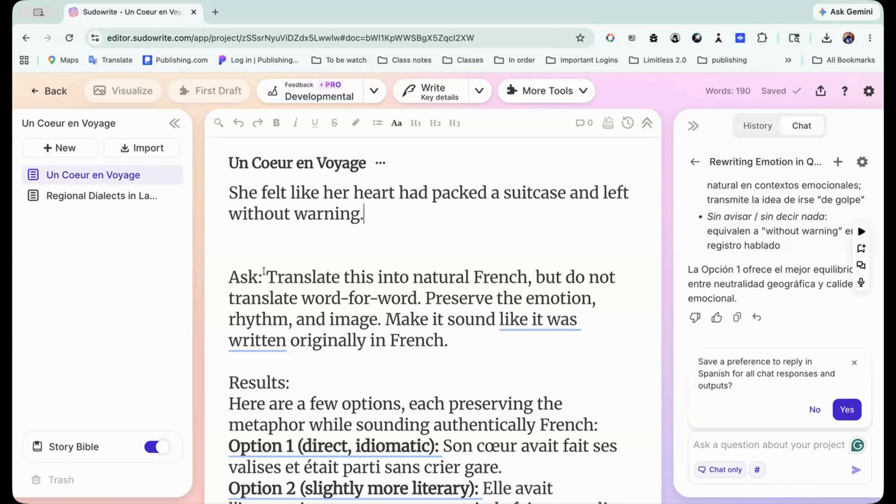
{"action": "left_click_drag", "start_coordinate": [264, 271], "coordinate": [447, 335]}
{"action": "key", "text": "super+c"}
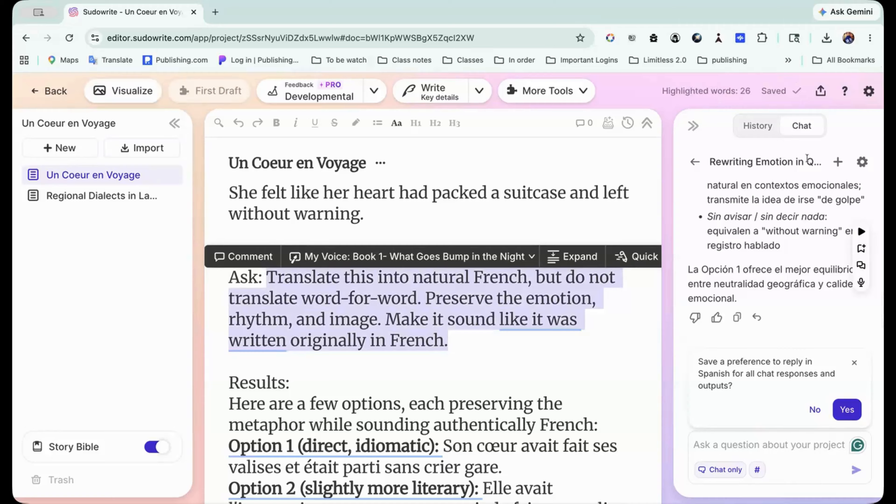
{"action": "left_click", "coordinate": [838, 162]}
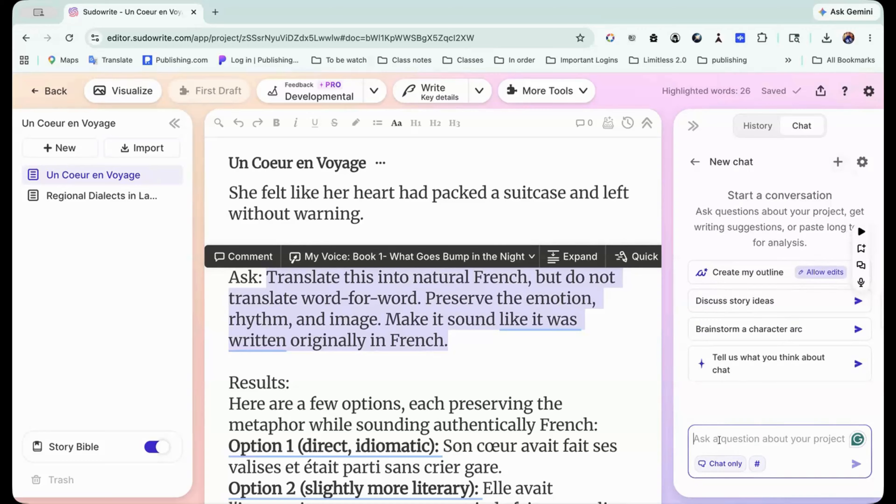
{"action": "key", "text": "super+v"}
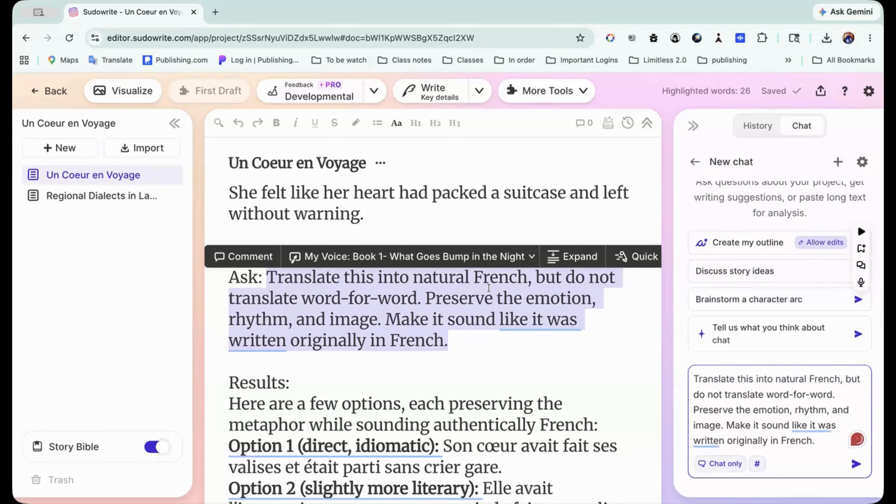
Highlight the sentence "She felt like her heart had packed a suitcase and left without warning." and send the chat translation request.
{"action": "left_click", "coordinate": [436, 216]}
{"action": "left_click_drag", "start_coordinate": [228, 190], "coordinate": [370, 210]}
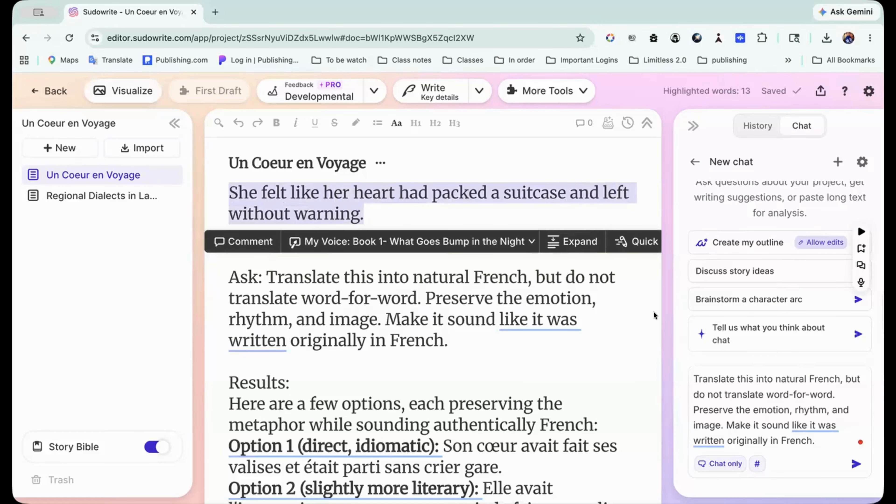
{"action": "left_click", "coordinate": [853, 463]}
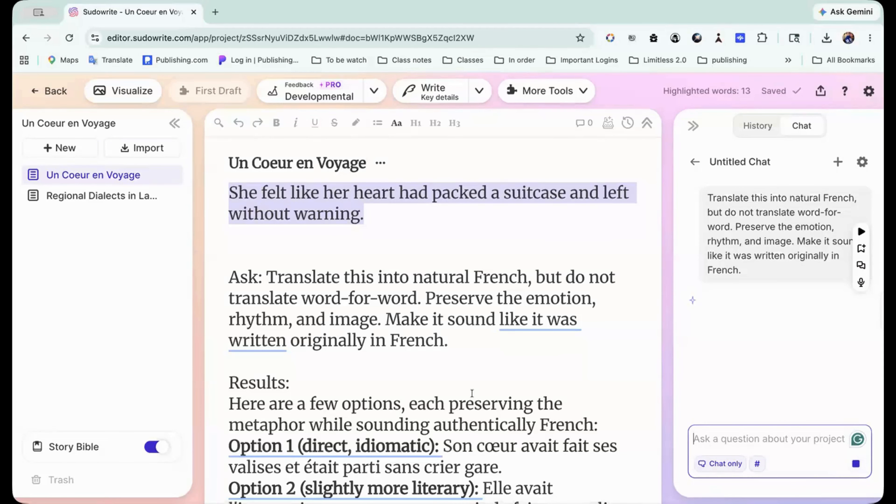
Read the saved French translation options 1 to 4 and the recommendation in the document.
{"action": "scroll", "coordinate": [472, 392], "scroll_direction": "down", "scroll_amount": 3}
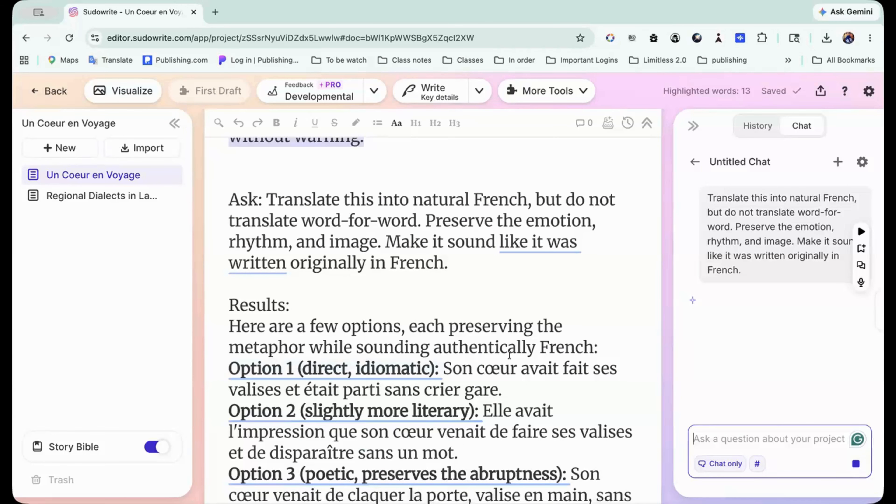
{"action": "scroll", "coordinate": [509, 354], "scroll_direction": "down", "scroll_amount": 1}
{"action": "scroll", "coordinate": [510, 355], "scroll_direction": "down", "scroll_amount": 2}
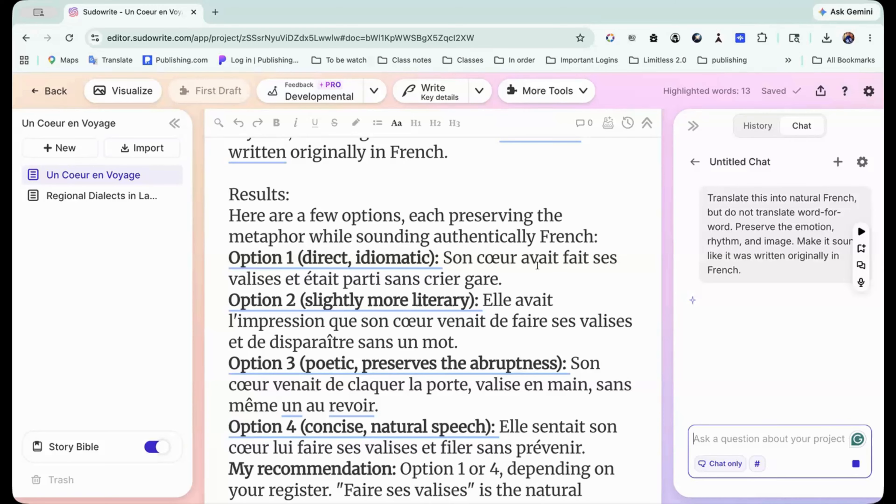
{"action": "scroll", "coordinate": [537, 265], "scroll_direction": "down", "scroll_amount": 3}
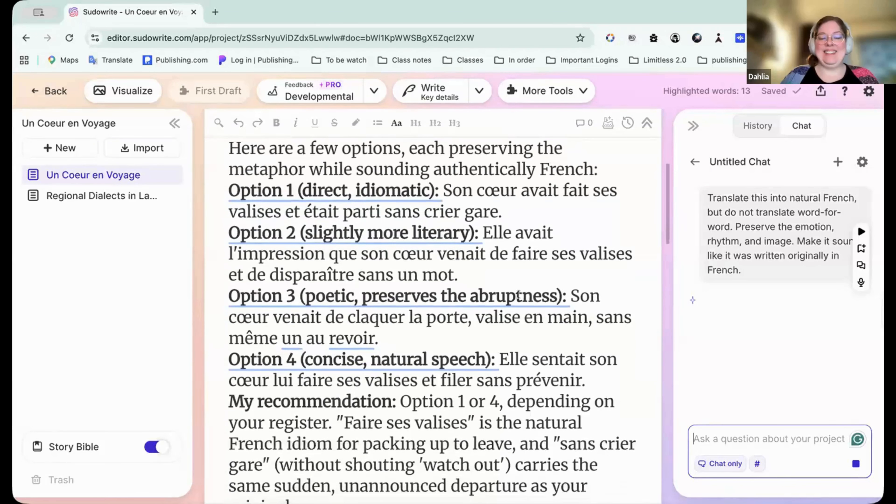
Examine the new chat reply's French translation and its phrase-by-phrase analysis alongside the saved options in the document.
{"action": "mouse_move", "coordinate": [411, 230]}
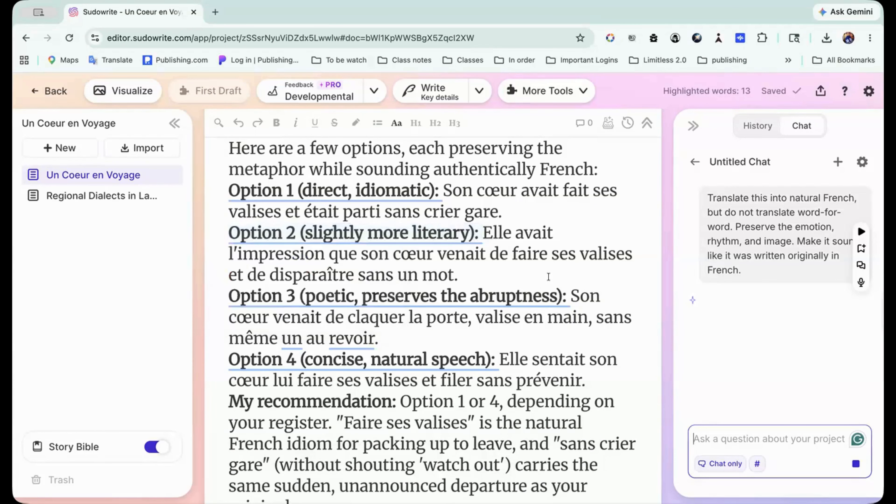
{"action": "mouse_move", "coordinate": [489, 299]}
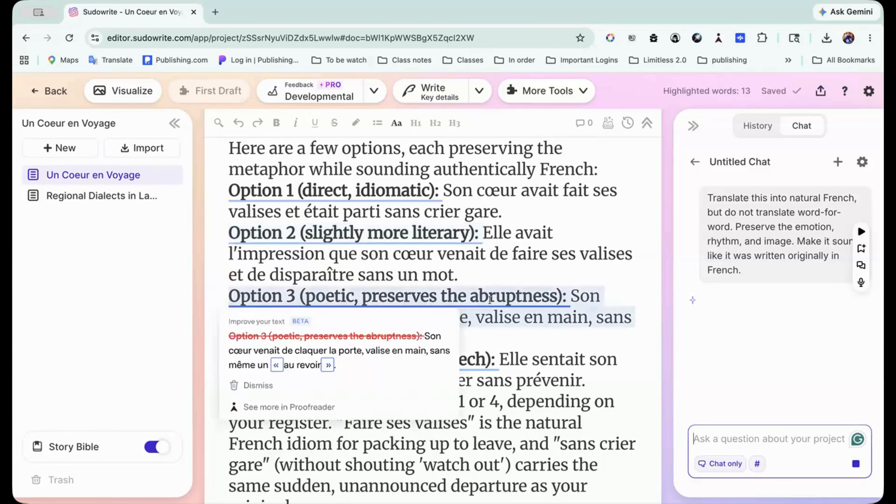
{"action": "left_click", "coordinate": [560, 335]}
{"action": "scroll", "coordinate": [560, 335], "scroll_direction": "down", "scroll_amount": 2}
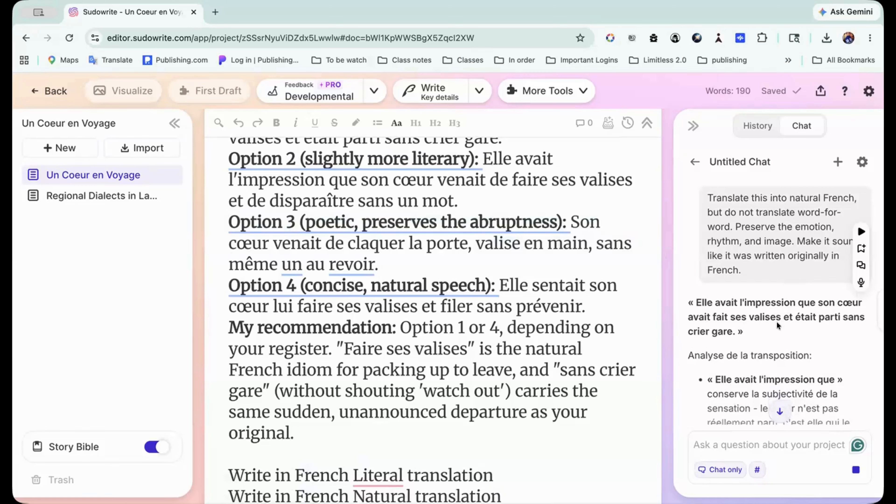
{"action": "scroll", "coordinate": [776, 322], "scroll_direction": "down", "scroll_amount": 5}
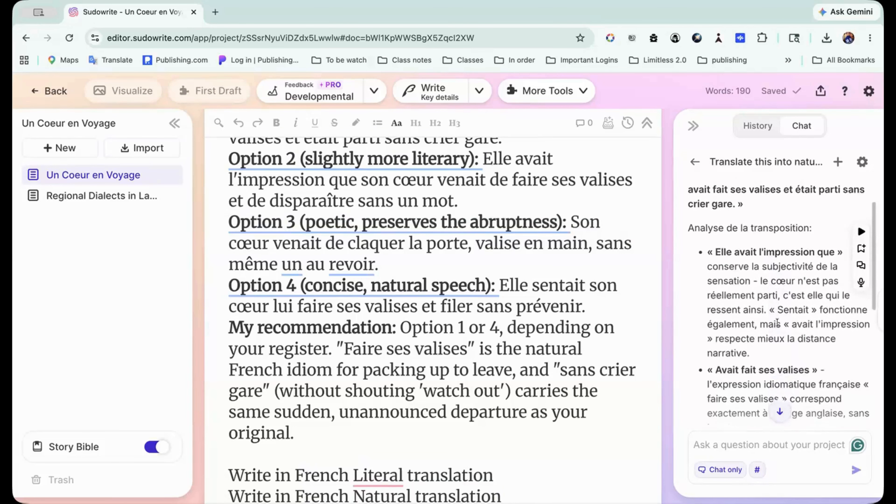
{"action": "scroll", "coordinate": [778, 323], "scroll_direction": "down", "scroll_amount": 3}
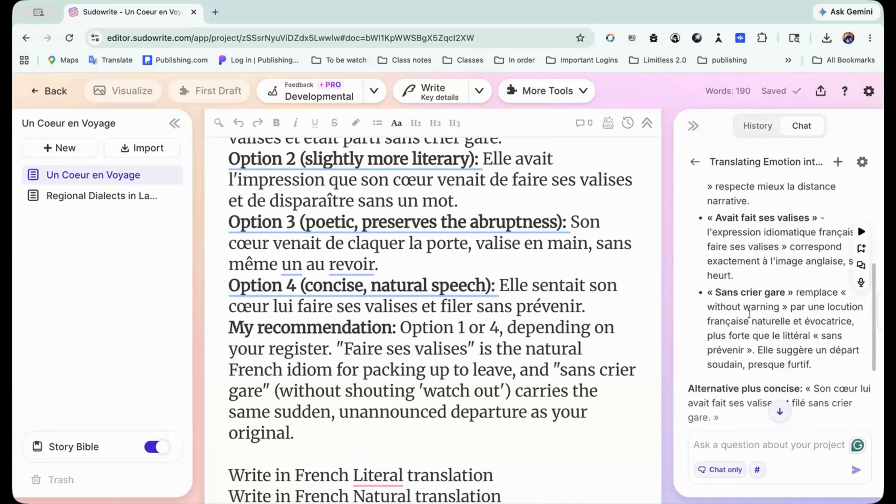
{"action": "scroll", "coordinate": [769, 314], "scroll_direction": "up", "scroll_amount": 6}
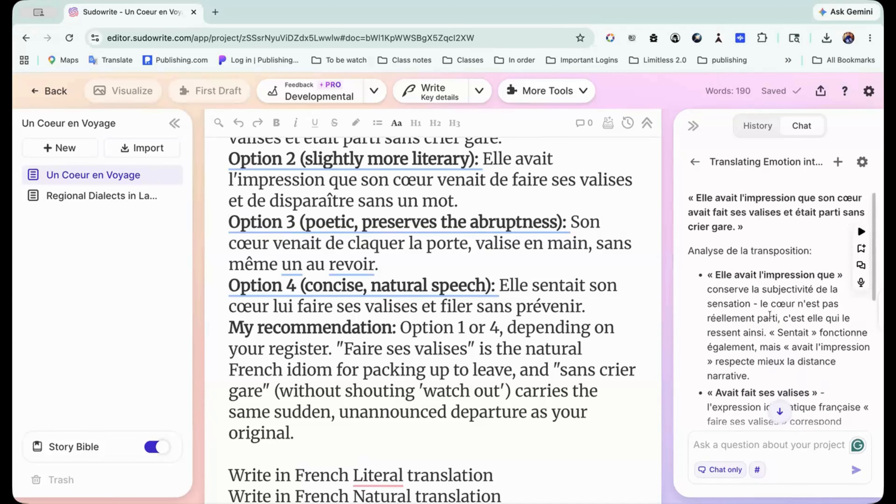
{"action": "scroll", "coordinate": [770, 314], "scroll_direction": "up", "scroll_amount": 2}
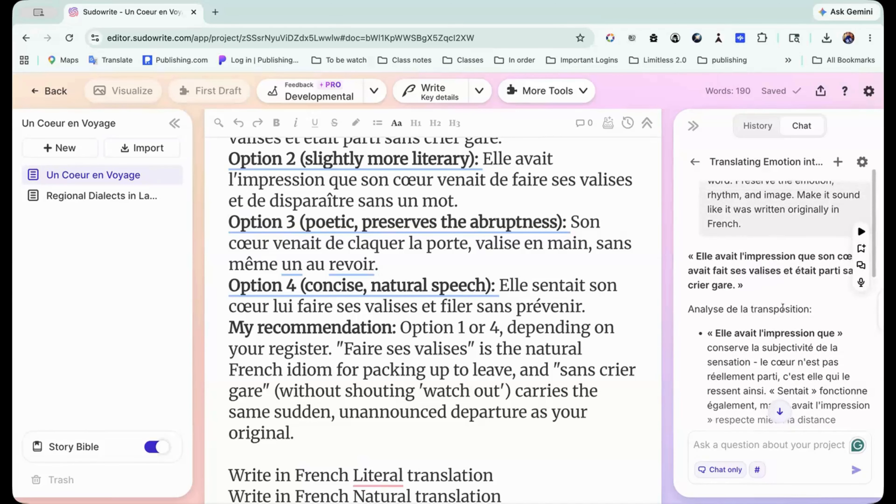
{"action": "scroll", "coordinate": [788, 308], "scroll_direction": "up", "scroll_amount": 2}
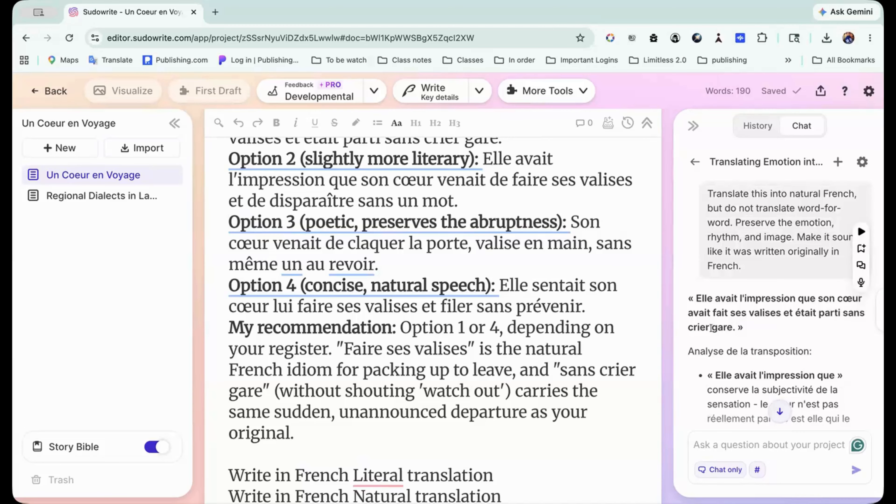
Compare the saved Option 1 sentence with the new chat translation, highlighting each French sentence in turn.
{"action": "scroll", "coordinate": [473, 241], "scroll_direction": "up", "scroll_amount": 2}
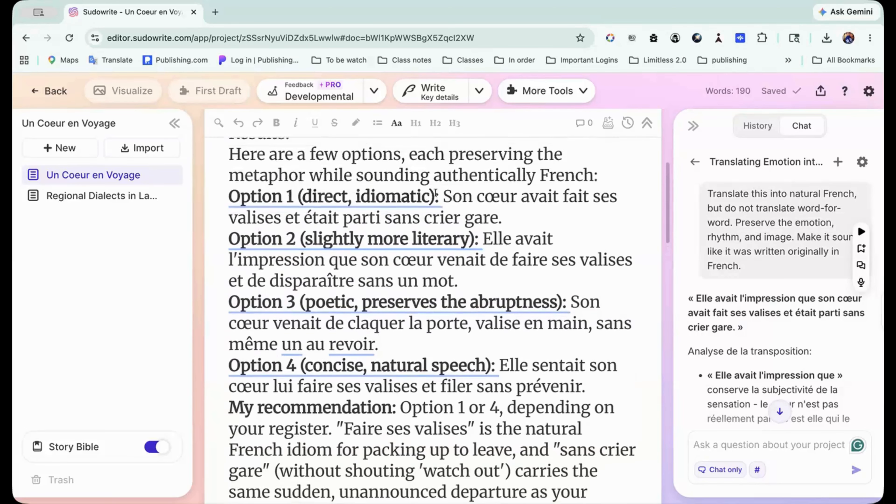
{"action": "left_click_drag", "start_coordinate": [443, 196], "coordinate": [503, 217]}
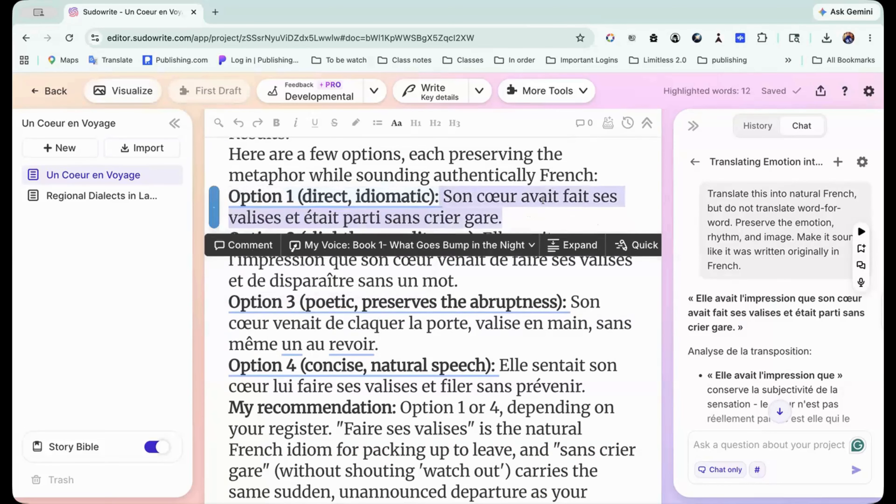
{"action": "left_click", "coordinate": [599, 215]}
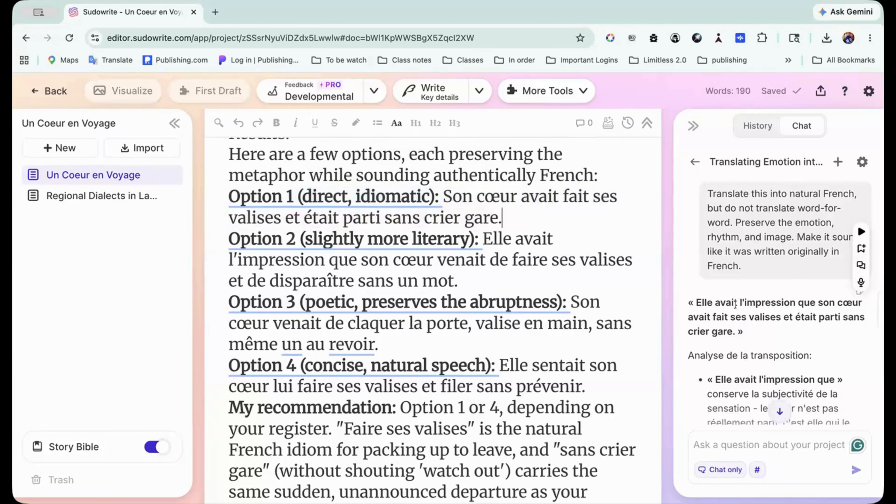
{"action": "scroll", "coordinate": [754, 324], "scroll_direction": "down", "scroll_amount": 4}
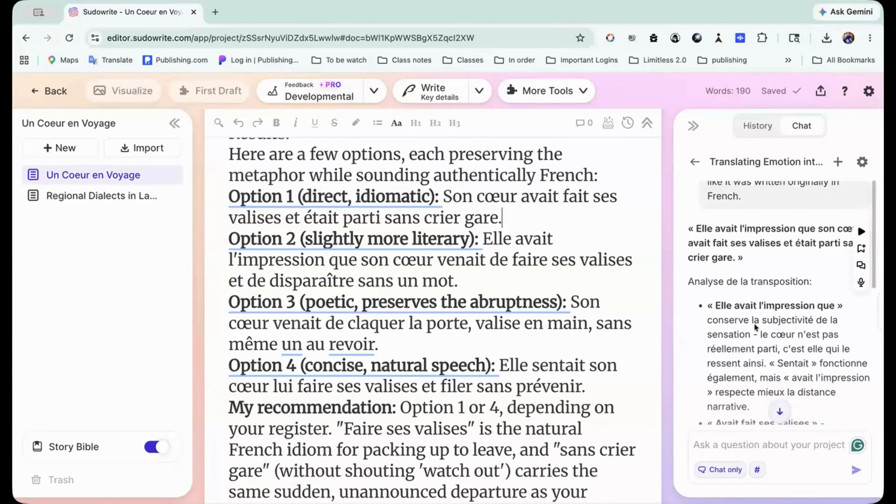
{"action": "scroll", "coordinate": [752, 324], "scroll_direction": "down", "scroll_amount": 1}
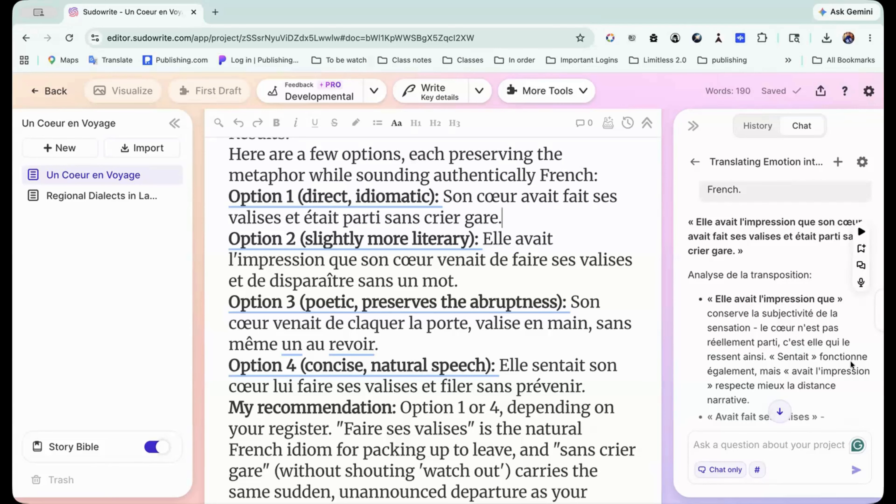
{"action": "scroll", "coordinate": [700, 294], "scroll_direction": "up", "scroll_amount": 2}
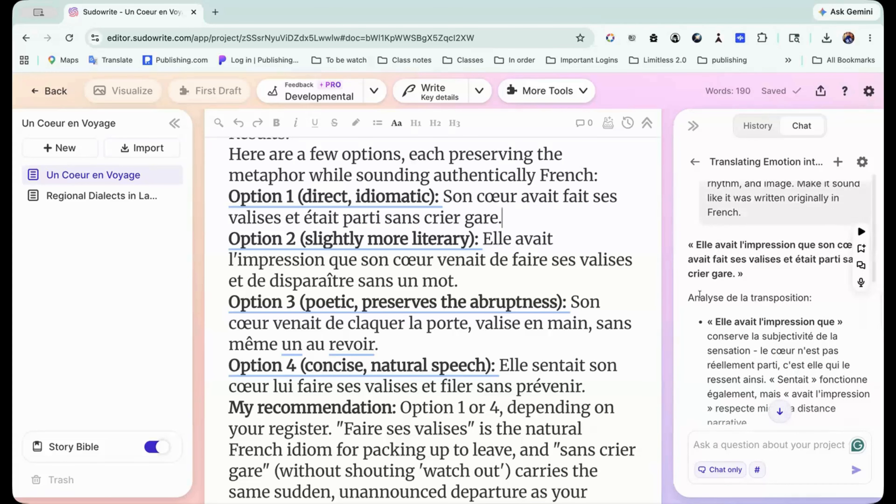
{"action": "left_click_drag", "start_coordinate": [694, 296], "coordinate": [842, 319]}
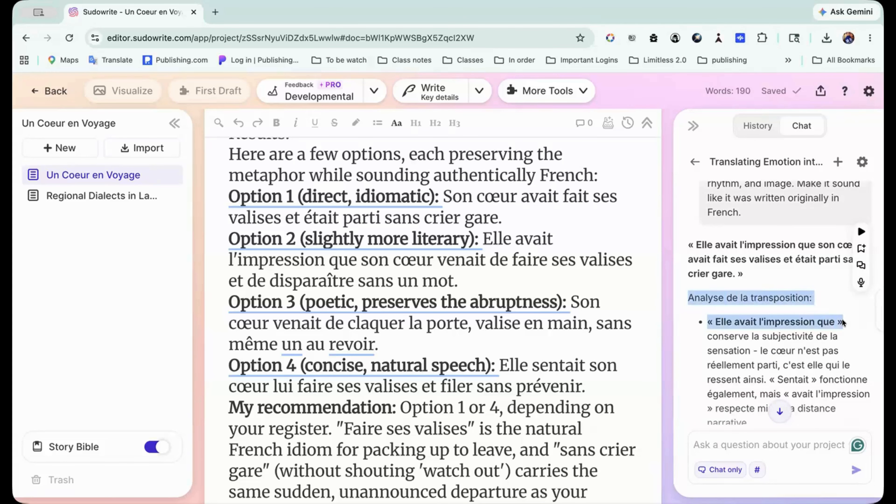
{"action": "left_click_drag", "start_coordinate": [688, 240], "coordinate": [752, 275]}
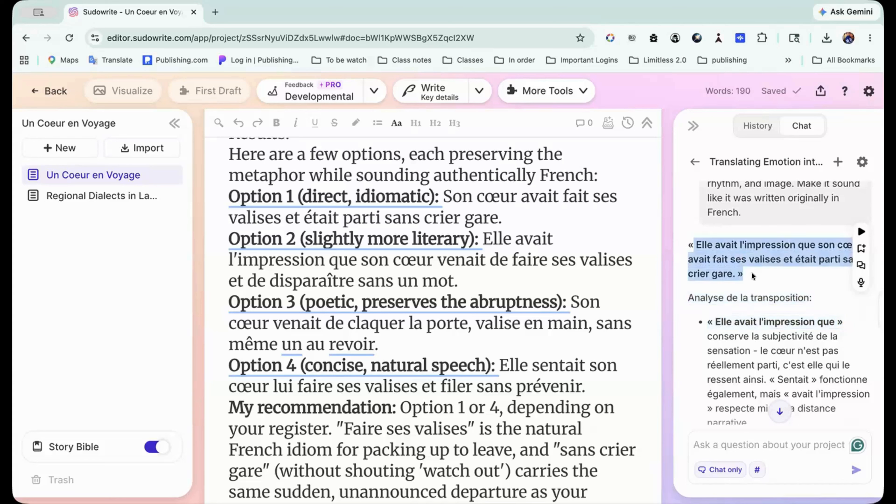
{"action": "scroll", "coordinate": [752, 275], "scroll_direction": "down", "scroll_amount": 2}
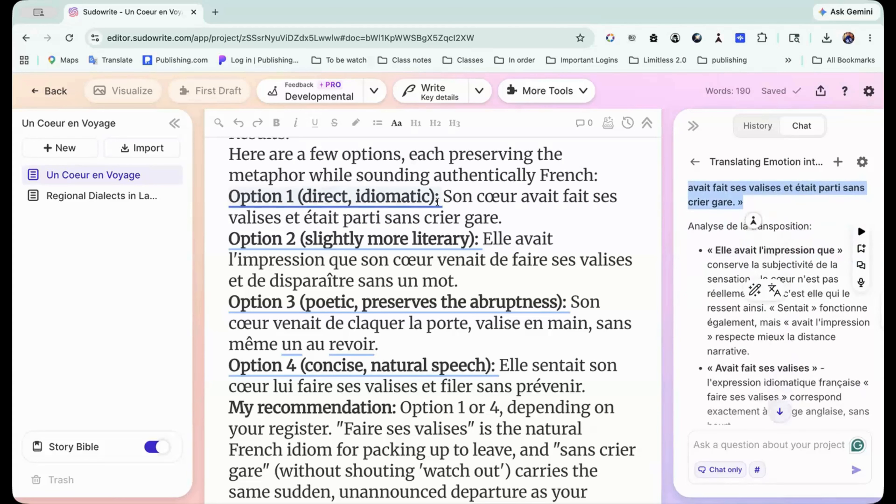
Read the rest of the chat reply, including the "Sans crier gare" explanation and the more concise alternative.
{"action": "scroll", "coordinate": [724, 341], "scroll_direction": "down", "scroll_amount": 4}
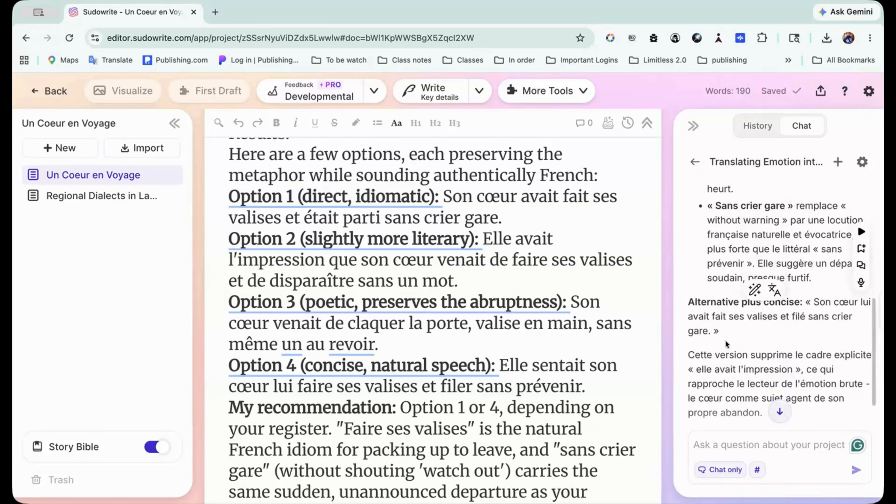
{"action": "scroll", "coordinate": [725, 340], "scroll_direction": "up", "scroll_amount": 1}
{"action": "scroll", "coordinate": [725, 340], "scroll_direction": "up", "scroll_amount": 1}
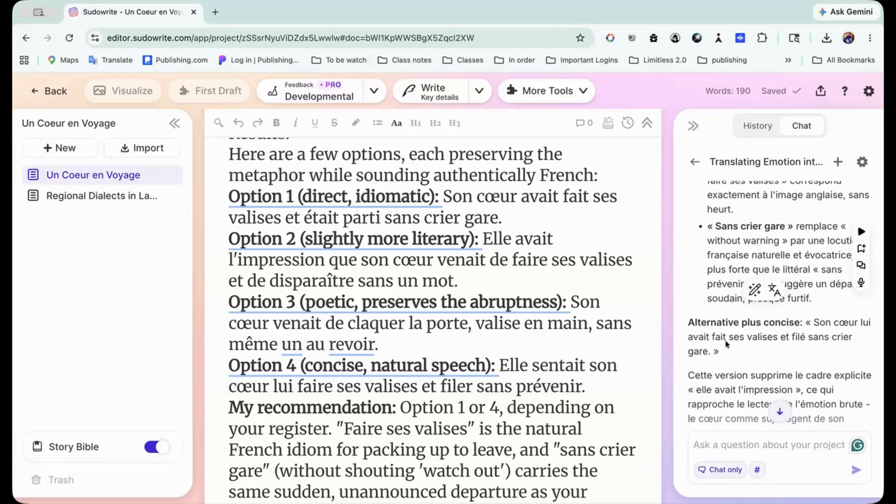
{"action": "scroll", "coordinate": [725, 340], "scroll_direction": "down", "scroll_amount": 1}
{"action": "scroll", "coordinate": [790, 324], "scroll_direction": "down", "scroll_amount": 4}
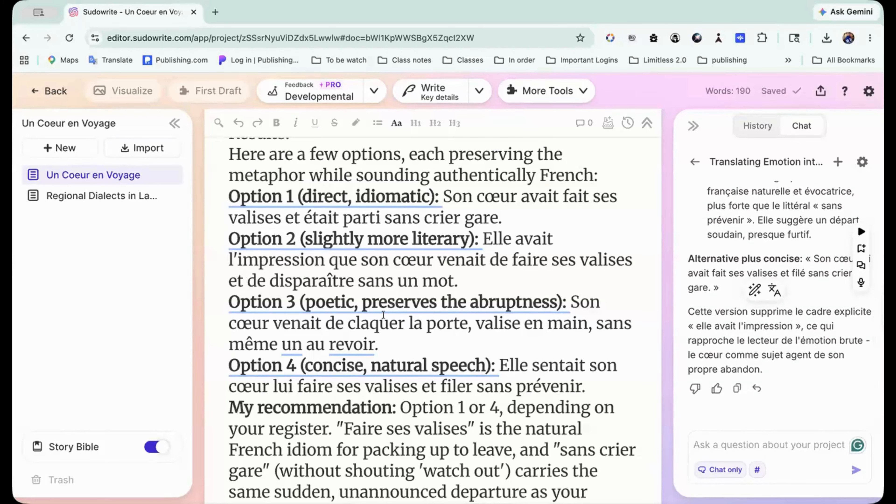
{"action": "scroll", "coordinate": [383, 315], "scroll_direction": "down", "scroll_amount": 8}
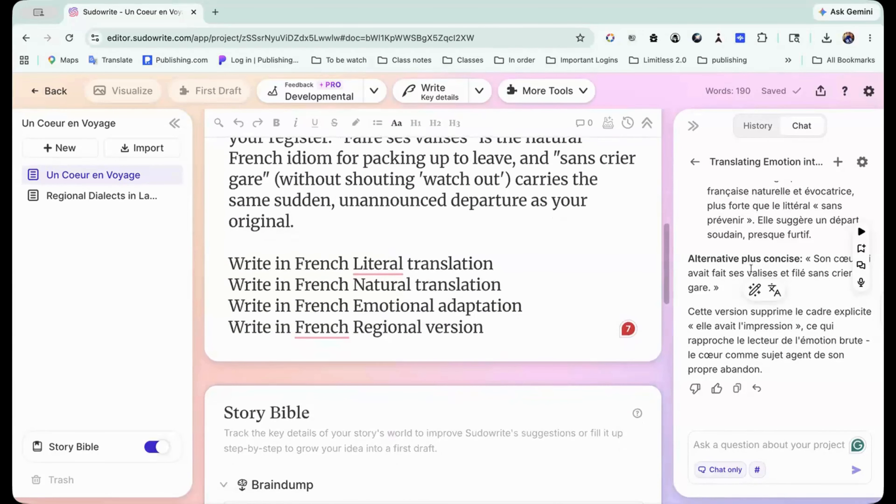
{"action": "scroll", "coordinate": [751, 268], "scroll_direction": "up", "scroll_amount": 10}
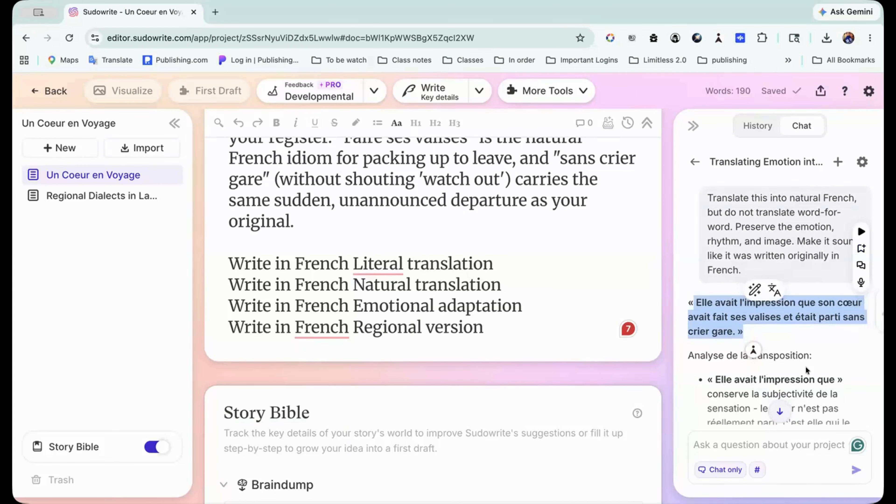
{"action": "scroll", "coordinate": [806, 367], "scroll_direction": "down", "scroll_amount": 8}
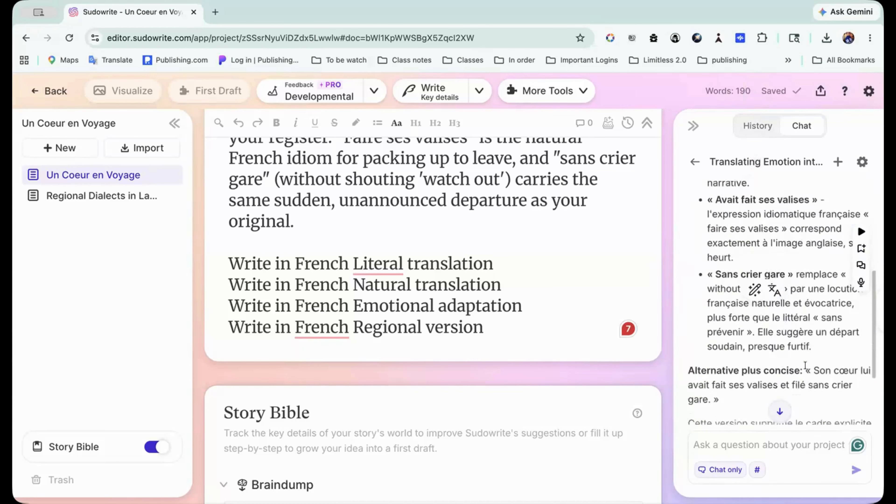
{"action": "scroll", "coordinate": [805, 366], "scroll_direction": "down", "scroll_amount": 3}
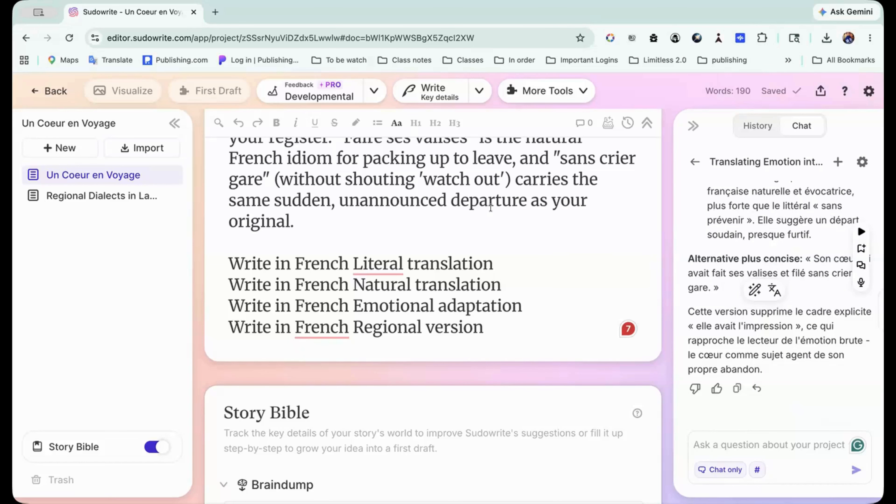
Highlight the English source sentence "She felt like her heart had packed a suitcase and left without warning." in the document.
{"action": "scroll", "coordinate": [490, 207], "scroll_direction": "up", "scroll_amount": 15}
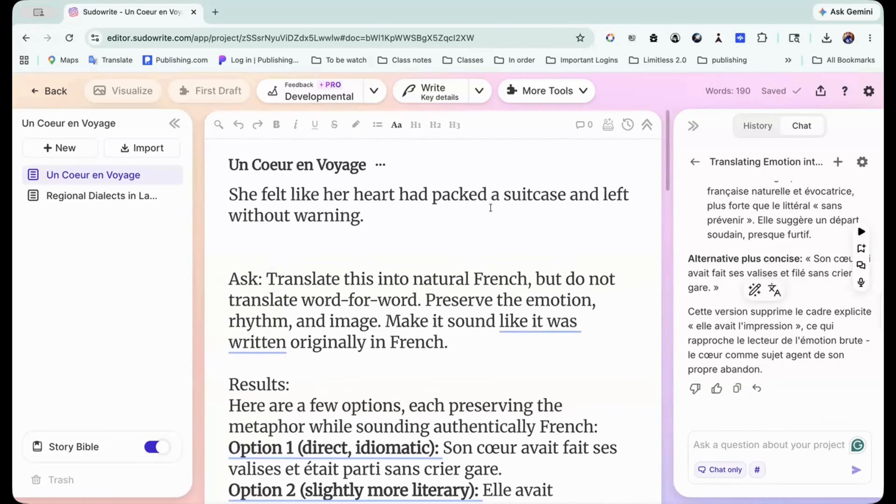
{"action": "left_click", "coordinate": [223, 187]}
{"action": "left_click", "coordinate": [365, 212], "text": "shift"}
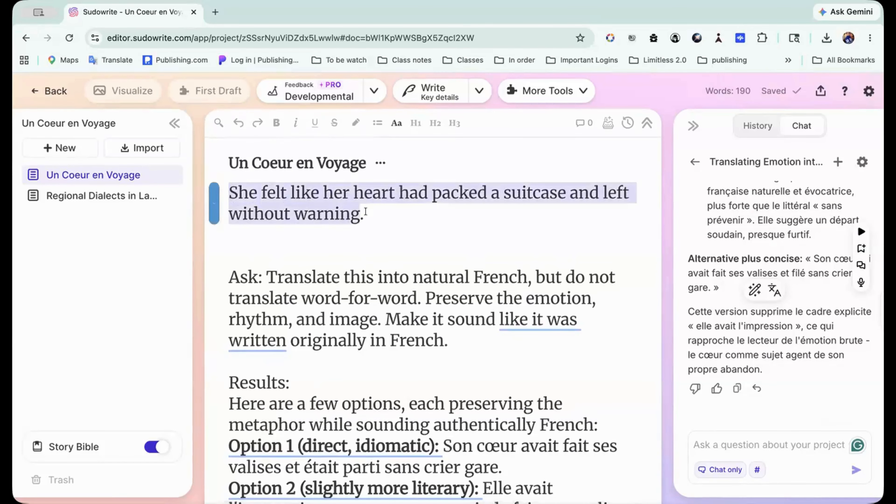
Review the saved translation options under Results and highlight the French sentence of Option 2 (slightly more literary).
{"action": "scroll", "coordinate": [465, 374], "scroll_direction": "down", "scroll_amount": 3}
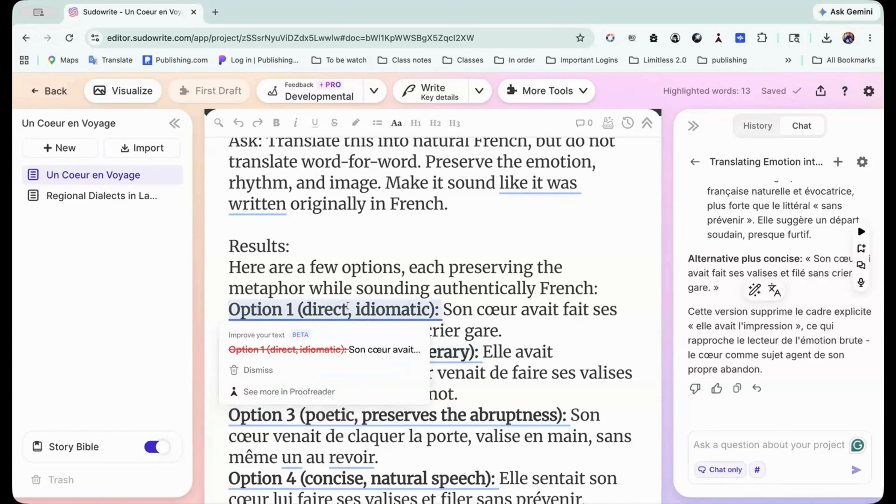
{"action": "scroll", "coordinate": [330, 306], "scroll_direction": "down", "scroll_amount": 2}
{"action": "mouse_move", "coordinate": [329, 265]}
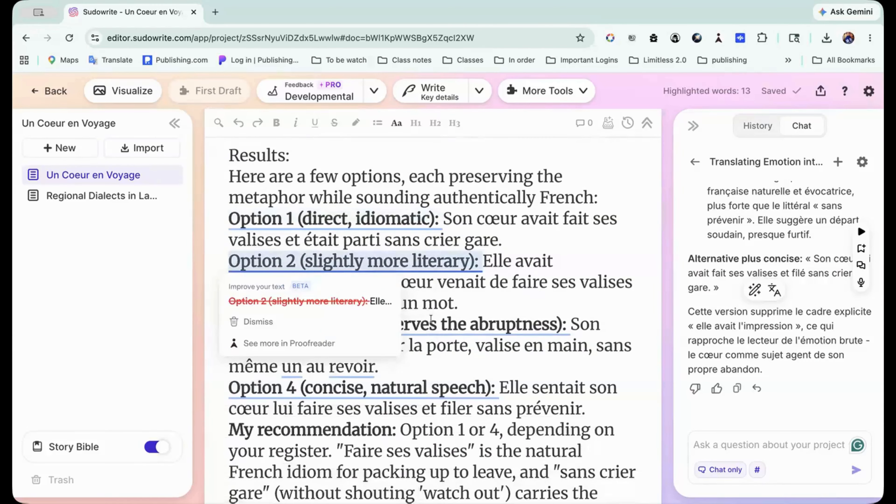
{"action": "mouse_move", "coordinate": [431, 319]}
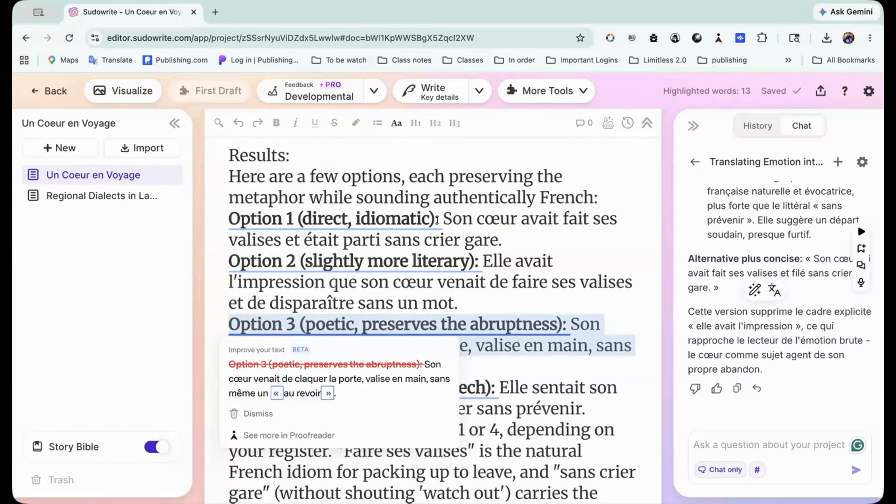
{"action": "mouse_move", "coordinate": [426, 213]}
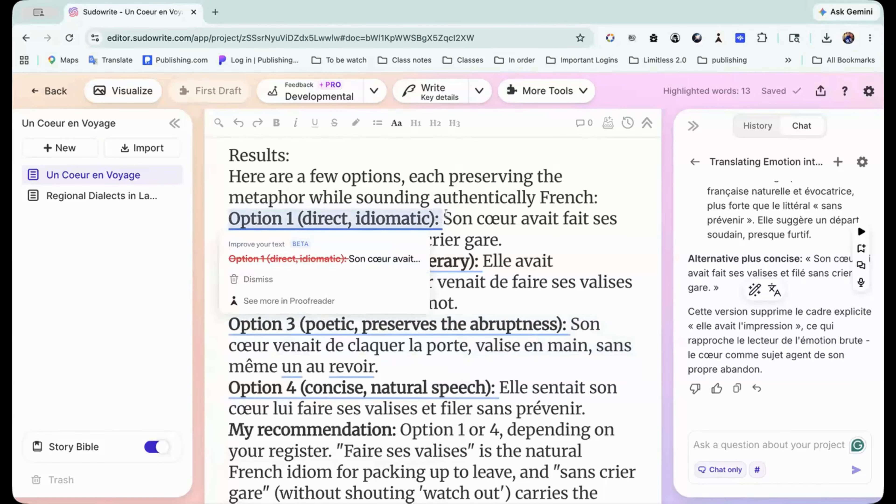
{"action": "left_click_drag", "start_coordinate": [482, 257], "coordinate": [493, 300]}
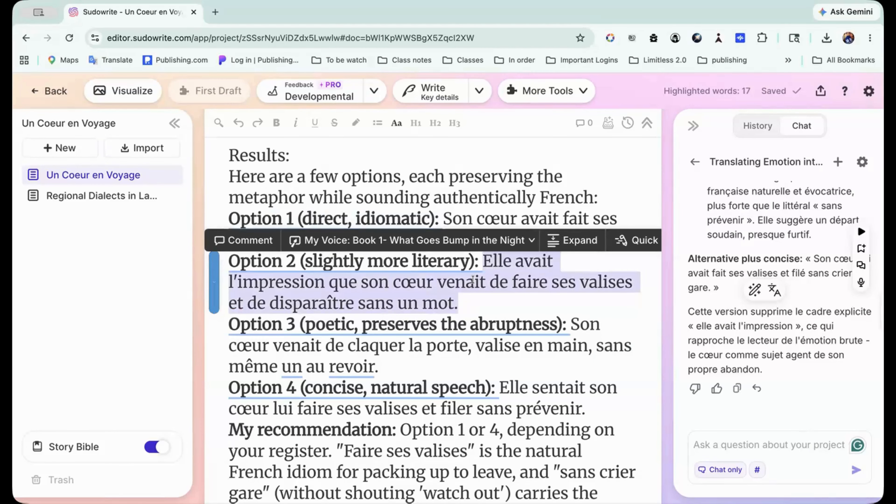
{"action": "mouse_move", "coordinate": [425, 261]}
Return to the list of saved chats and open the "Emotional French Translation" chat.
{"action": "scroll", "coordinate": [475, 371], "scroll_direction": "down", "scroll_amount": 10}
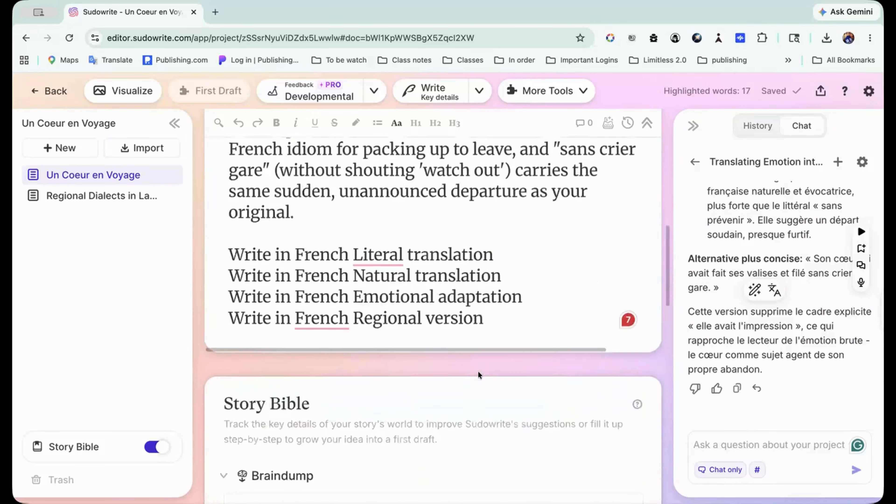
{"action": "scroll", "coordinate": [776, 212], "scroll_direction": "up", "scroll_amount": 5}
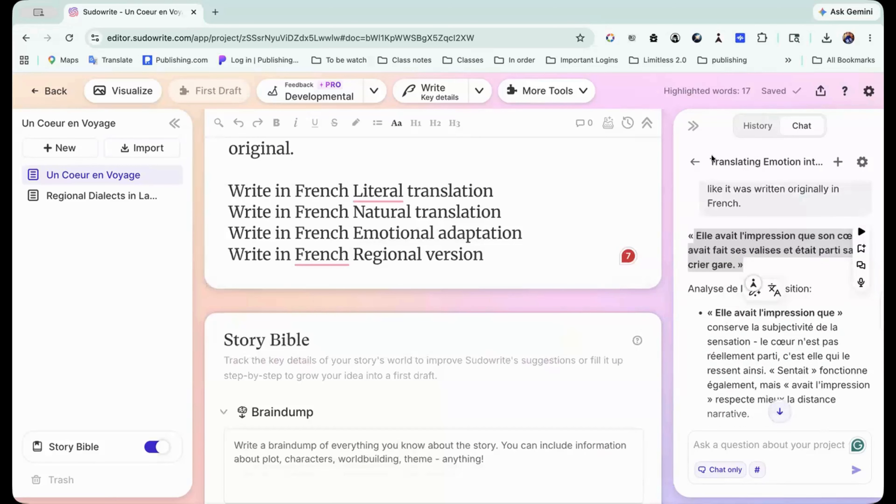
{"action": "left_click", "coordinate": [692, 159]}
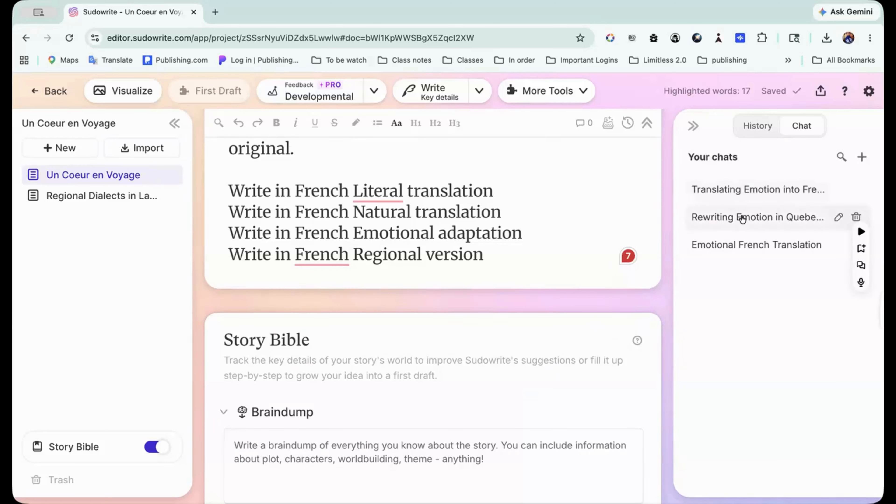
{"action": "left_click", "coordinate": [740, 241]}
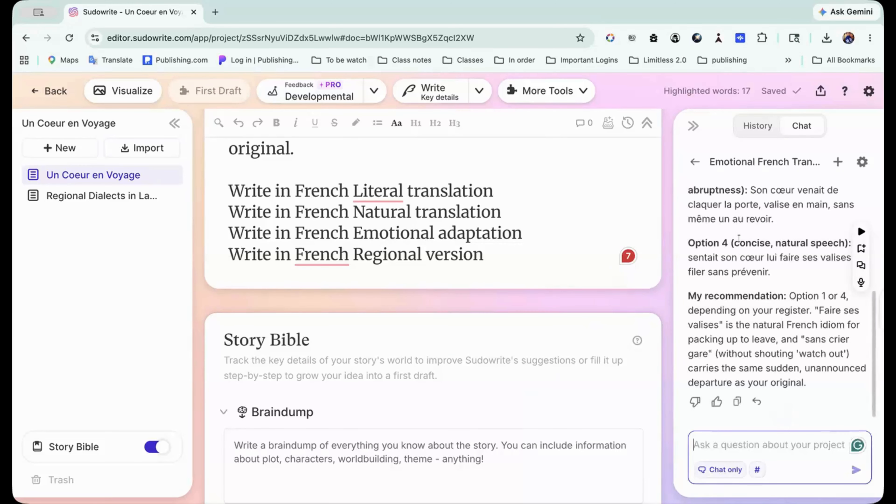
Read the last translation option and the recommendation at the end of the "Emotional French Translation" chat.
{"action": "scroll", "coordinate": [739, 240], "scroll_direction": "up", "scroll_amount": 1}
{"action": "scroll", "coordinate": [739, 240], "scroll_direction": "down", "scroll_amount": 1}
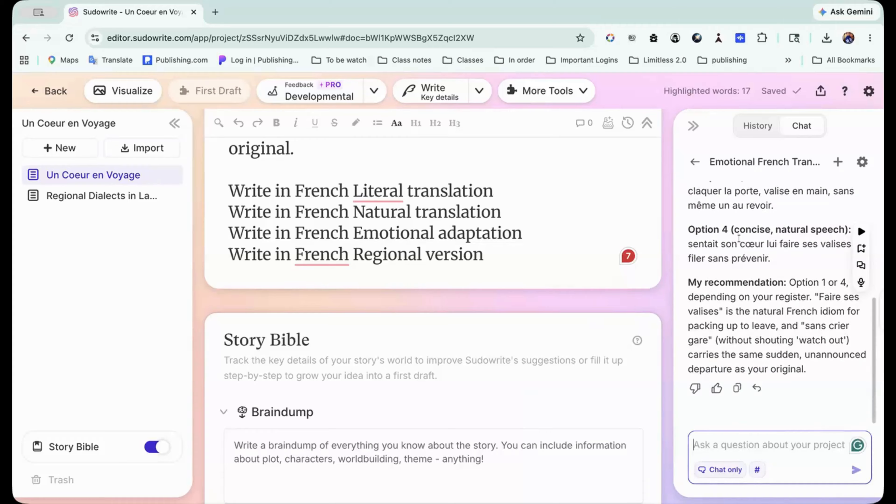
{"action": "scroll", "coordinate": [739, 241], "scroll_direction": "up", "scroll_amount": 2}
{"action": "scroll", "coordinate": [758, 300], "scroll_direction": "down", "scroll_amount": 2}
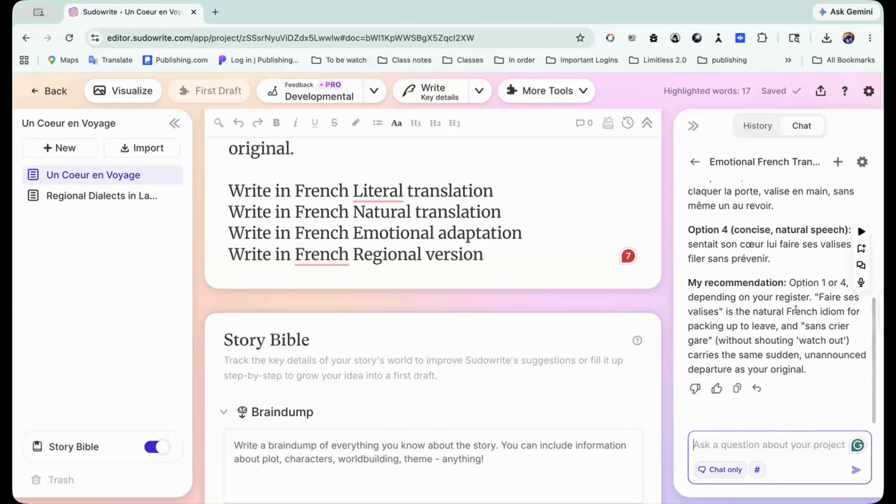
{"action": "left_click", "coordinate": [720, 440]}
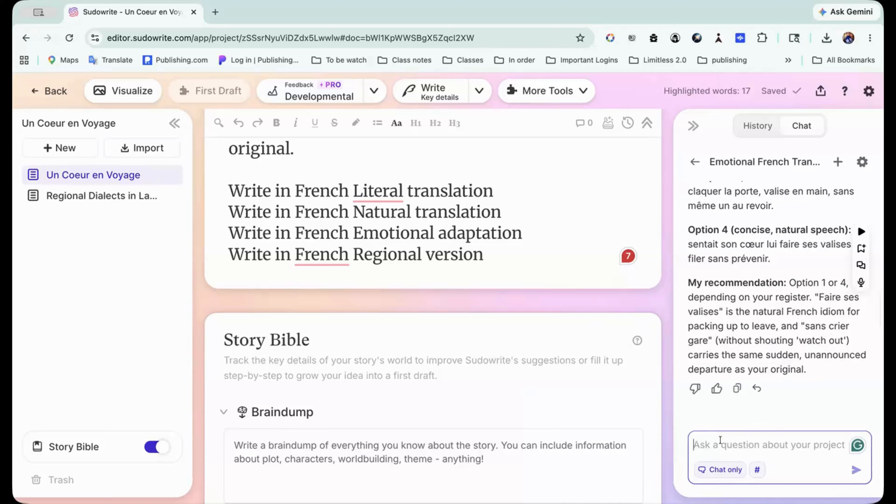
Open the saved chat starting with "Rewriting Emotion in Q" and highlight its question about saving a Spanish reply preference.
{"action": "left_click", "coordinate": [694, 160]}
{"action": "left_click", "coordinate": [738, 216]}
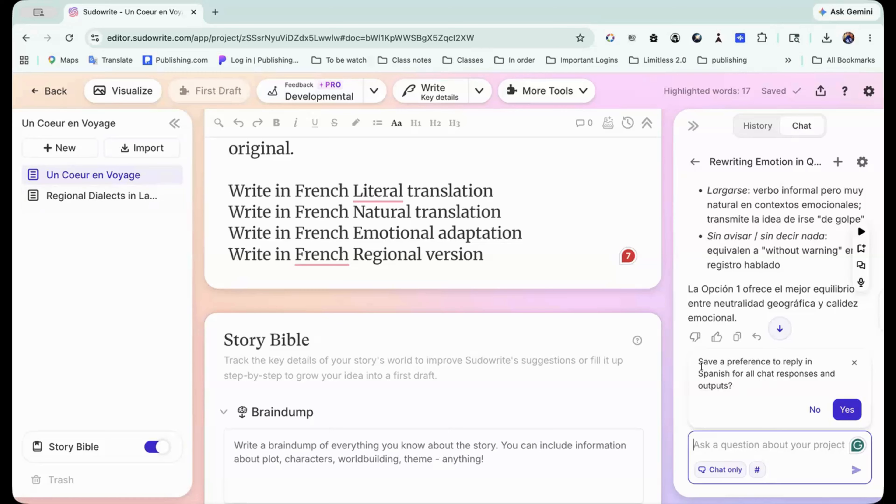
{"action": "left_click", "coordinate": [721, 373]}
{"action": "triple_click", "coordinate": [721, 372]}
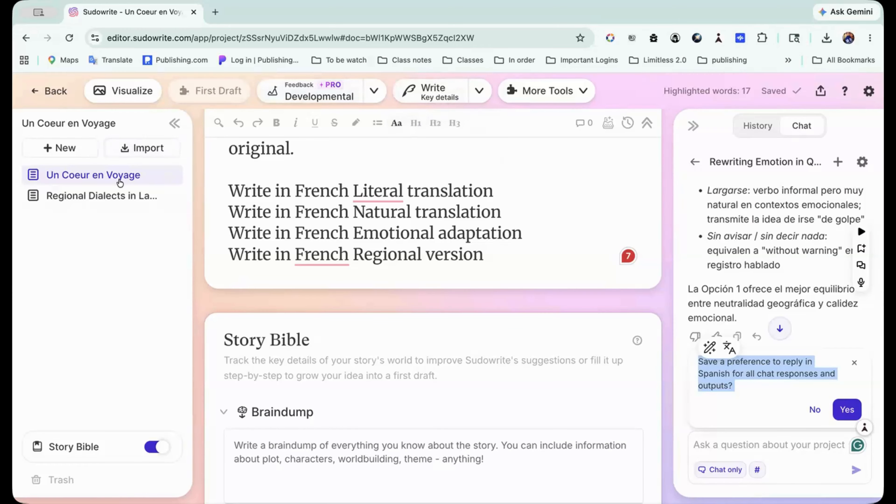
Open the "Regional Dialects in Language Teaching" document and highlight the prompt for rewriting dialogue in Latin American Spanish.
{"action": "left_click", "coordinate": [119, 197]}
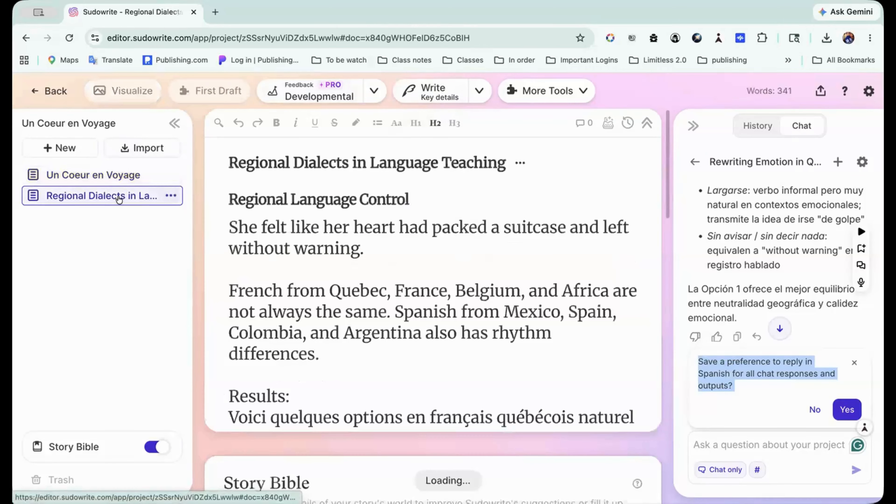
{"action": "scroll", "coordinate": [411, 232], "scroll_direction": "down", "scroll_amount": 5}
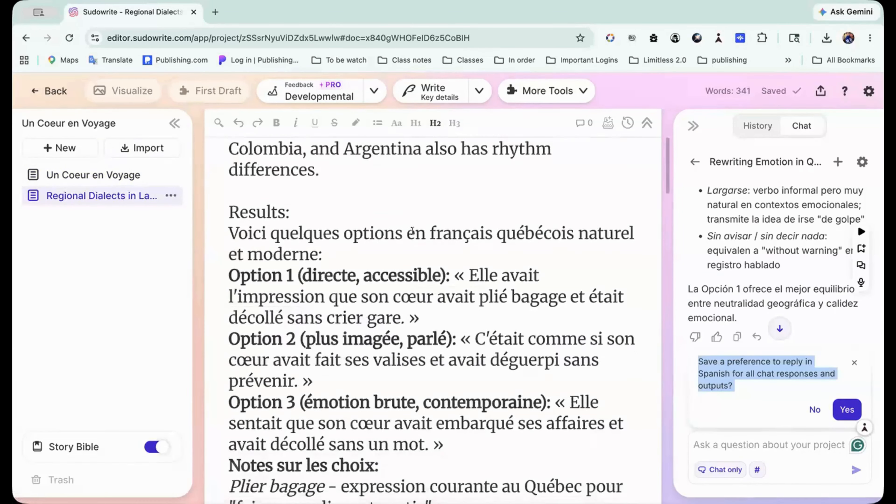
{"action": "scroll", "coordinate": [412, 232], "scroll_direction": "down", "scroll_amount": 15}
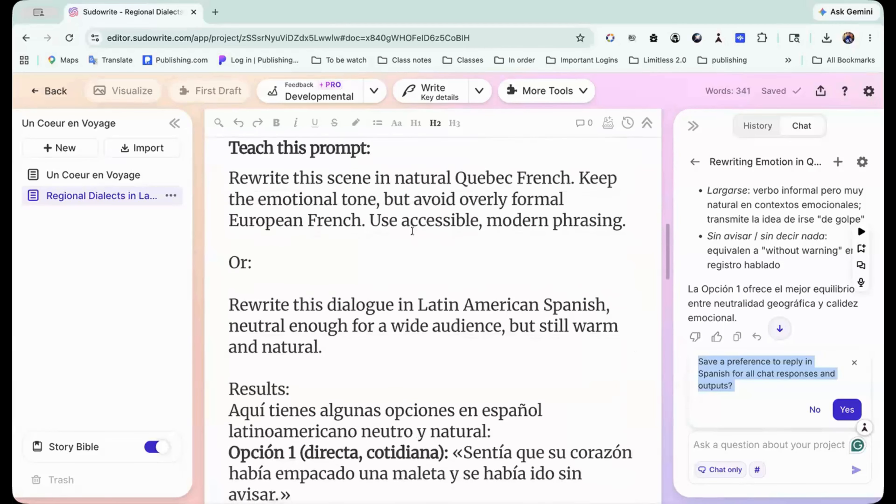
{"action": "scroll", "coordinate": [423, 231], "scroll_direction": "down", "scroll_amount": 2}
{"action": "left_click_drag", "start_coordinate": [227, 244], "coordinate": [346, 282]}
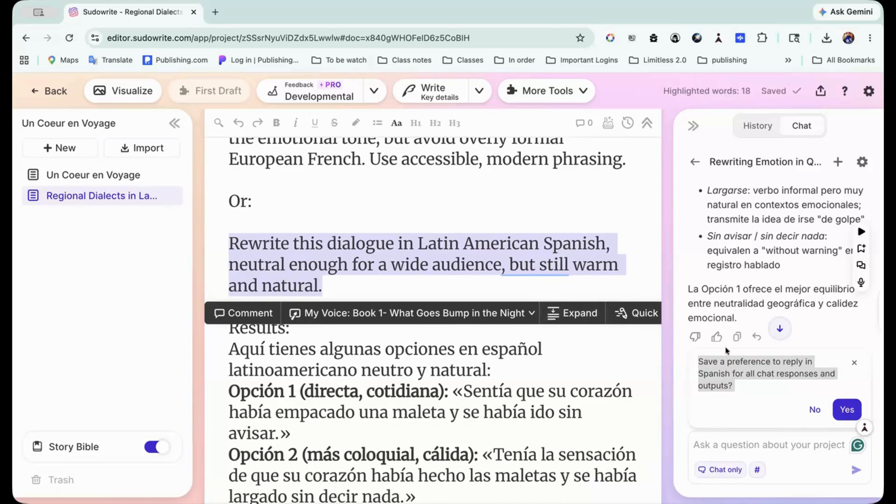
Highlight the start of the Spanish results, from "Aquí tienes algunas opciones" through the Opción 1 heading.
{"action": "scroll", "coordinate": [726, 302], "scroll_direction": "up", "scroll_amount": 1}
{"action": "scroll", "coordinate": [726, 303], "scroll_direction": "up", "scroll_amount": 4}
{"action": "left_click", "coordinate": [465, 370]}
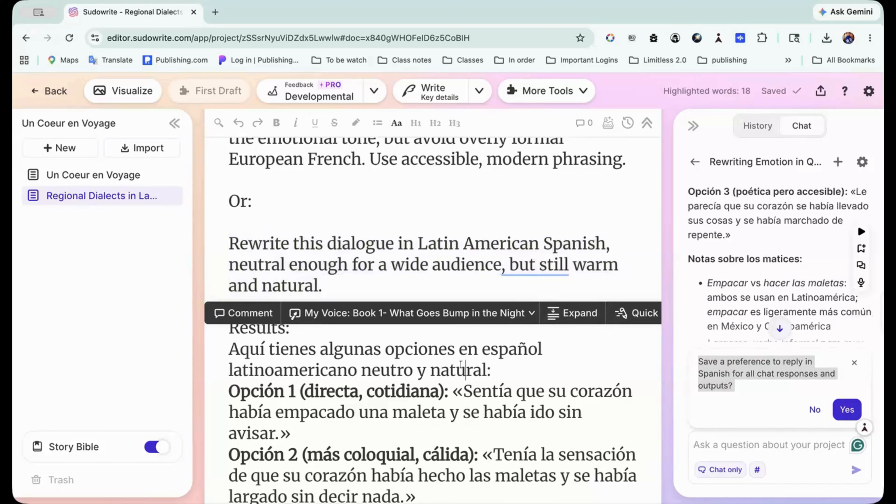
{"action": "scroll", "coordinate": [460, 352], "scroll_direction": "down", "scroll_amount": 3}
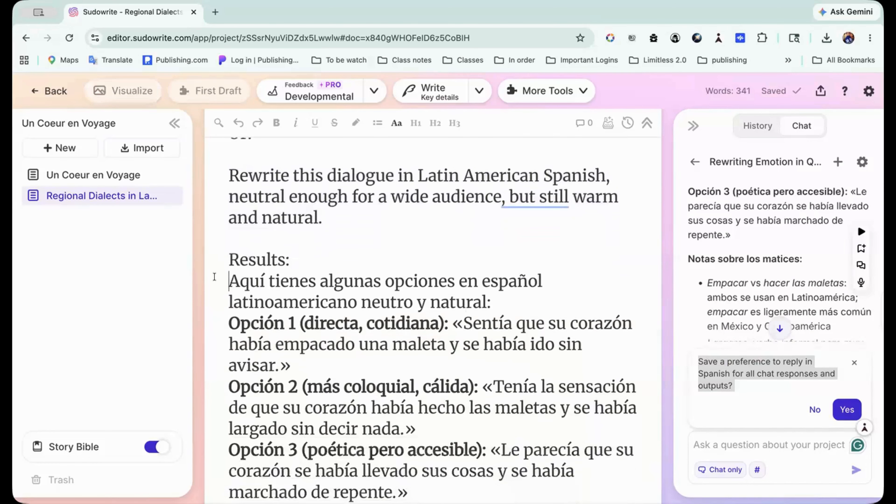
{"action": "left_click_drag", "start_coordinate": [229, 281], "coordinate": [434, 326]}
Review the source sentence, the Quebec French options with their notes, the teaching prompts and the Latin American Spanish results.
{"action": "scroll", "coordinate": [436, 310], "scroll_direction": "up", "scroll_amount": 10}
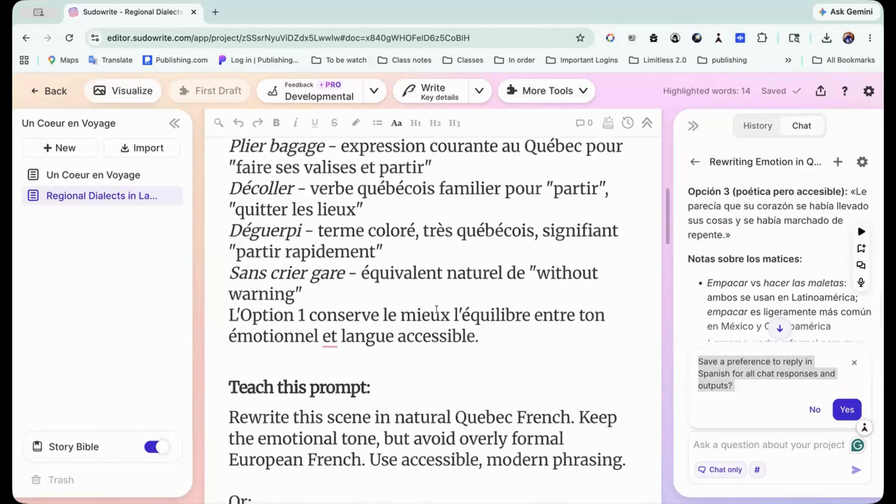
{"action": "scroll", "coordinate": [436, 309], "scroll_direction": "up", "scroll_amount": 10}
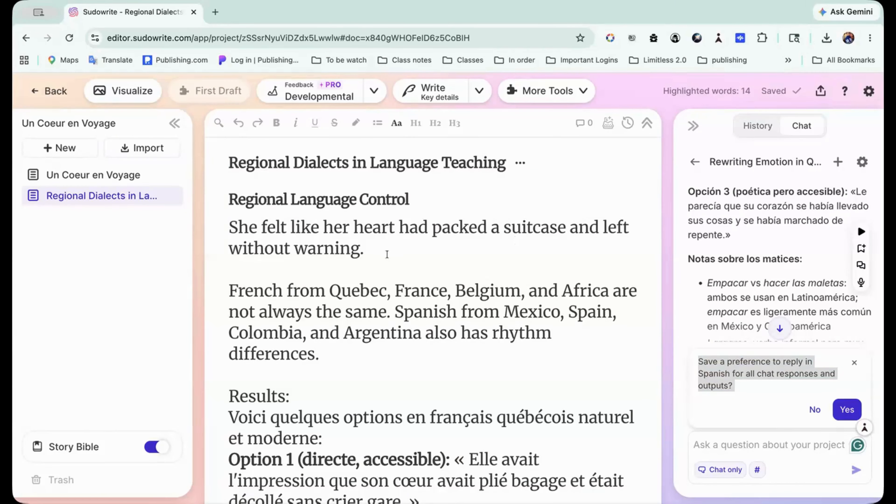
{"action": "scroll", "coordinate": [374, 252], "scroll_direction": "down", "scroll_amount": 15}
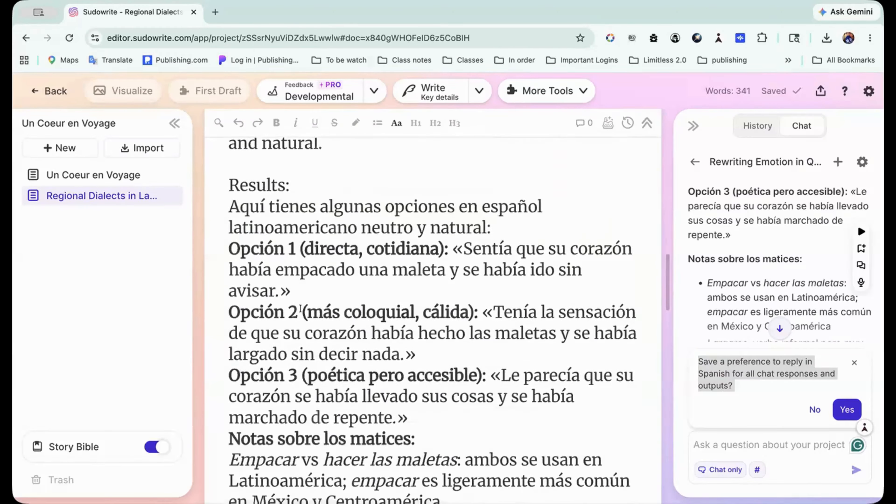
{"action": "scroll", "coordinate": [312, 308], "scroll_direction": "up", "scroll_amount": 10}
{"action": "scroll", "coordinate": [312, 309], "scroll_direction": "up", "scroll_amount": 5}
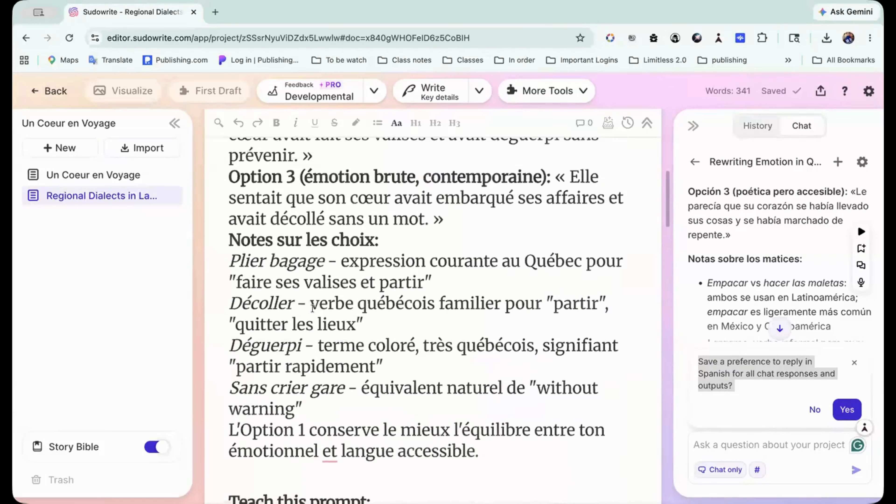
{"action": "scroll", "coordinate": [335, 296], "scroll_direction": "up", "scroll_amount": 5}
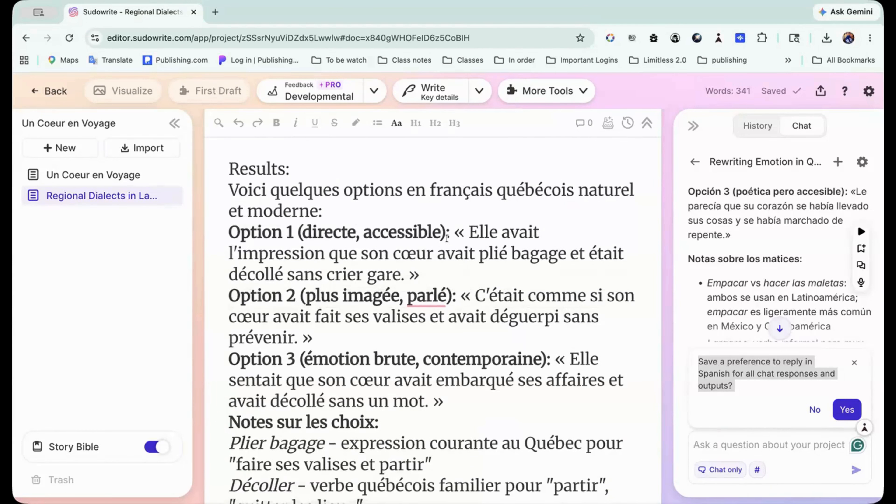
{"action": "scroll", "coordinate": [446, 239], "scroll_direction": "down", "scroll_amount": 3}
{"action": "scroll", "coordinate": [484, 232], "scroll_direction": "down", "scroll_amount": 7}
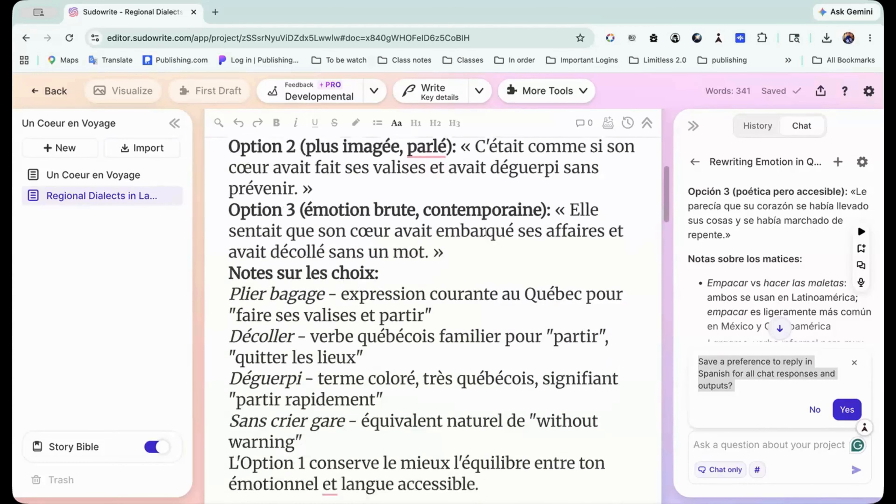
{"action": "scroll", "coordinate": [485, 232], "scroll_direction": "down", "scroll_amount": 5}
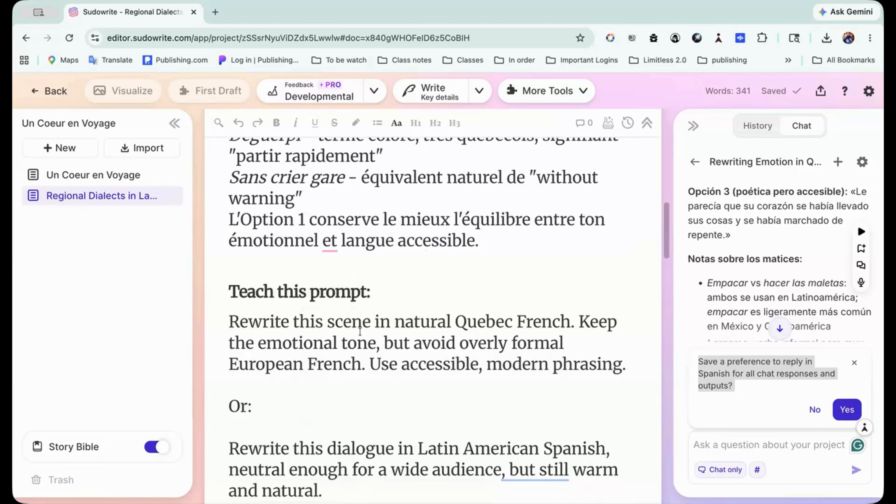
{"action": "scroll", "coordinate": [360, 331], "scroll_direction": "down", "scroll_amount": 3}
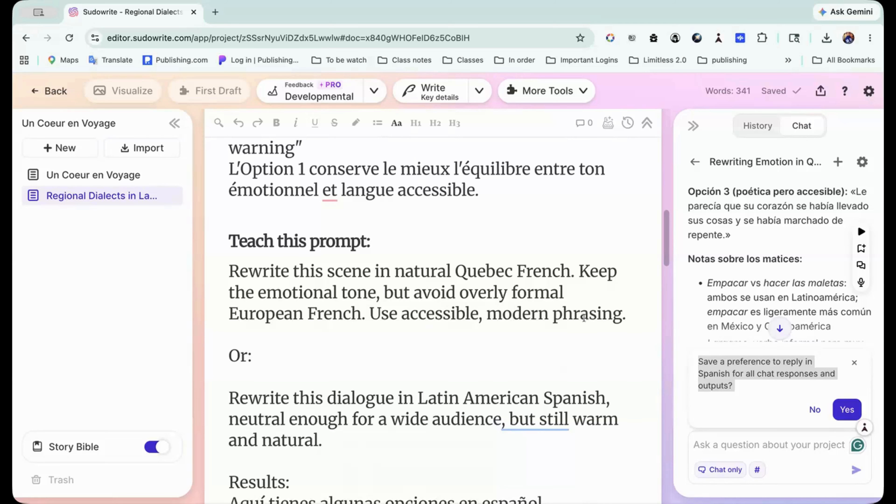
{"action": "scroll", "coordinate": [571, 300], "scroll_direction": "down", "scroll_amount": 3}
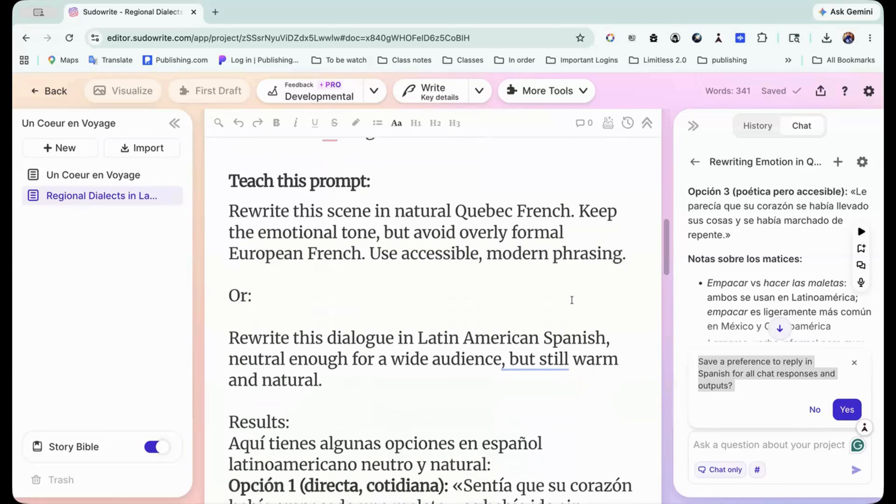
{"action": "scroll", "coordinate": [571, 300], "scroll_direction": "down", "scroll_amount": 5}
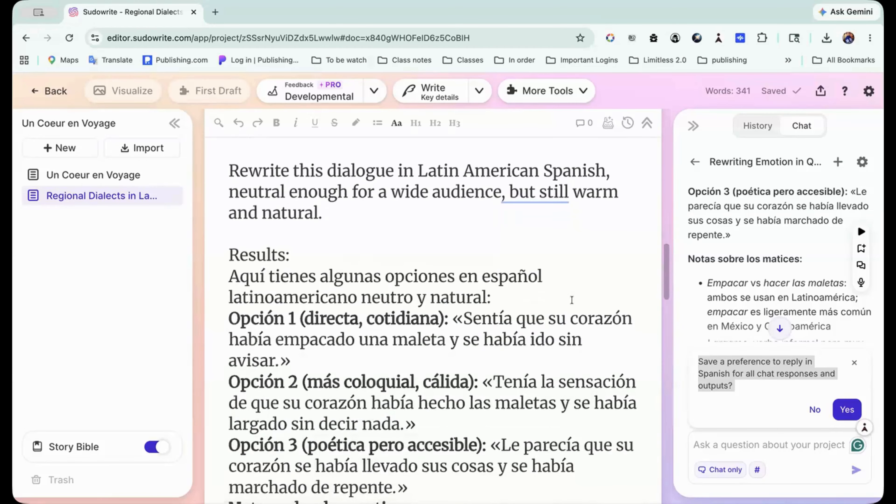
{"action": "scroll", "coordinate": [571, 300], "scroll_direction": "up", "scroll_amount": 8}
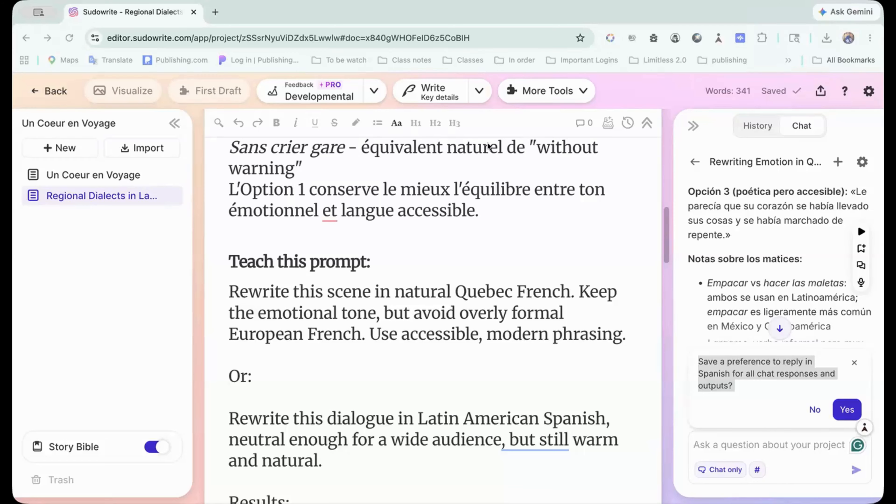
Create a blank document and paste in the prompt collection that begins with "Language Anchor Prompt", checking the pasted prompts.
{"action": "left_click", "coordinate": [53, 149]}
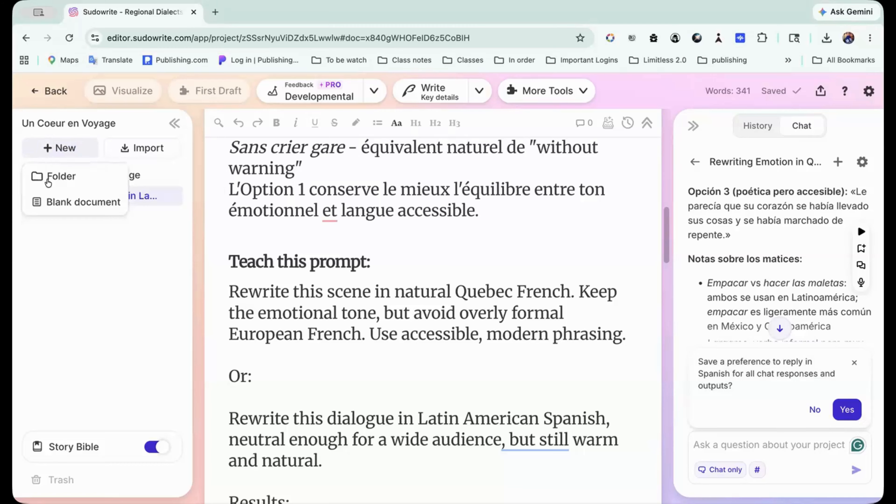
{"action": "left_click", "coordinate": [56, 206]}
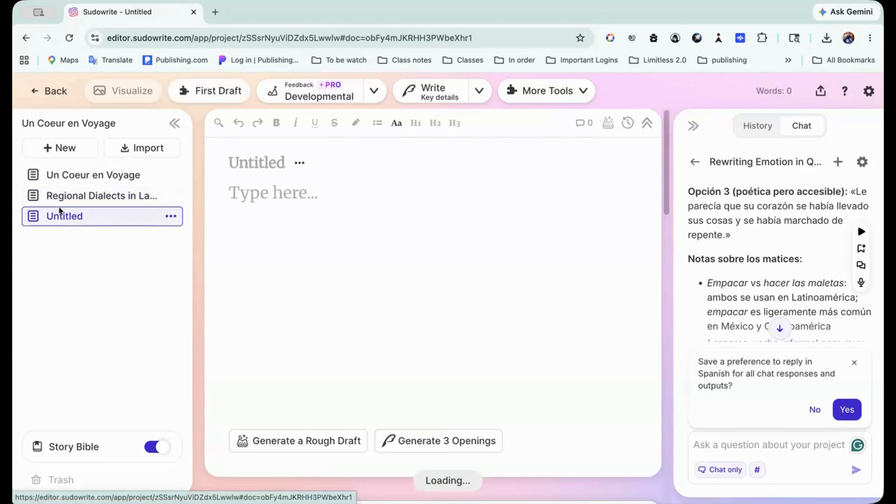
{"action": "left_click", "coordinate": [279, 190]}
{"action": "key", "text": "ctrl+v"}
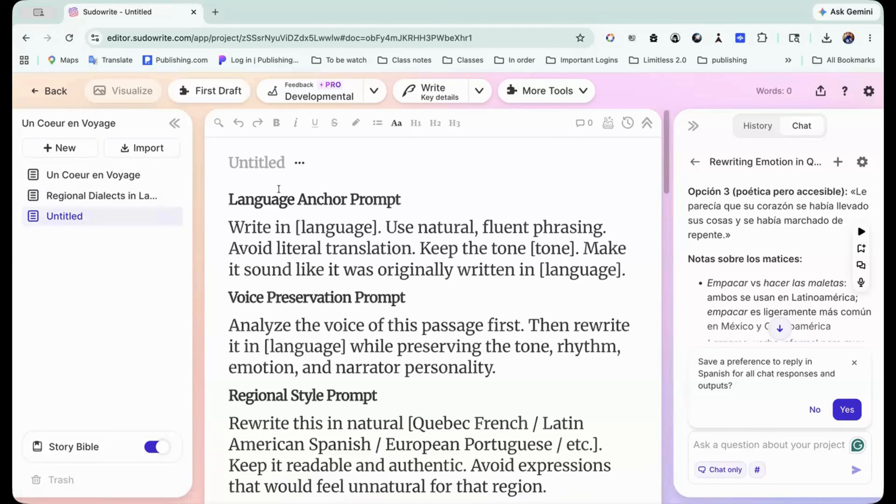
{"action": "scroll", "coordinate": [364, 258], "scroll_direction": "down", "scroll_amount": 2}
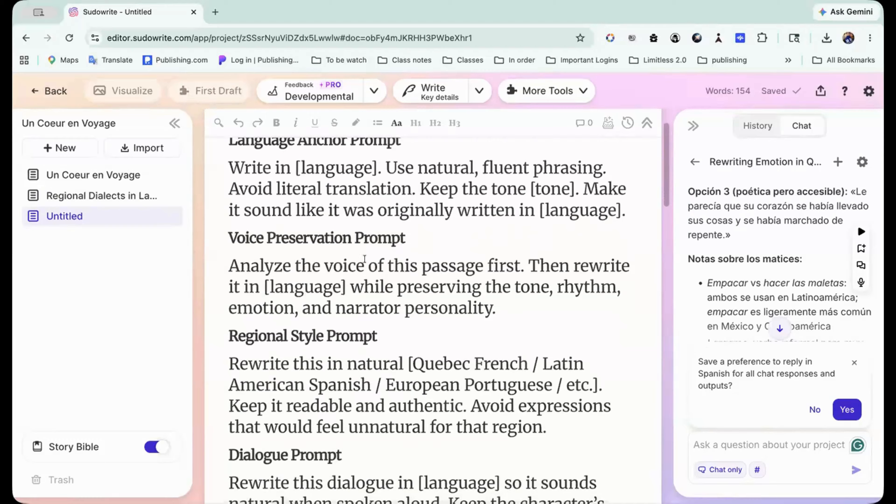
{"action": "scroll", "coordinate": [365, 259], "scroll_direction": "up", "scroll_amount": 2}
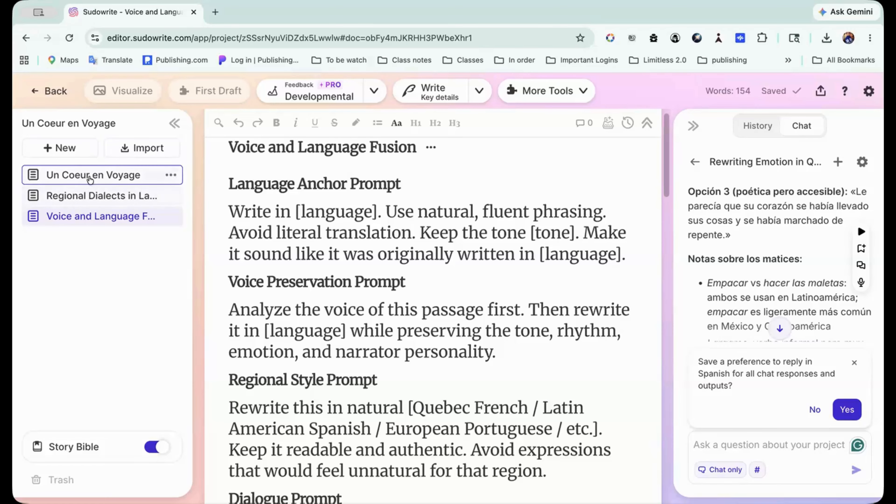
{"action": "scroll", "coordinate": [500, 197], "scroll_direction": "down", "scroll_amount": 3}
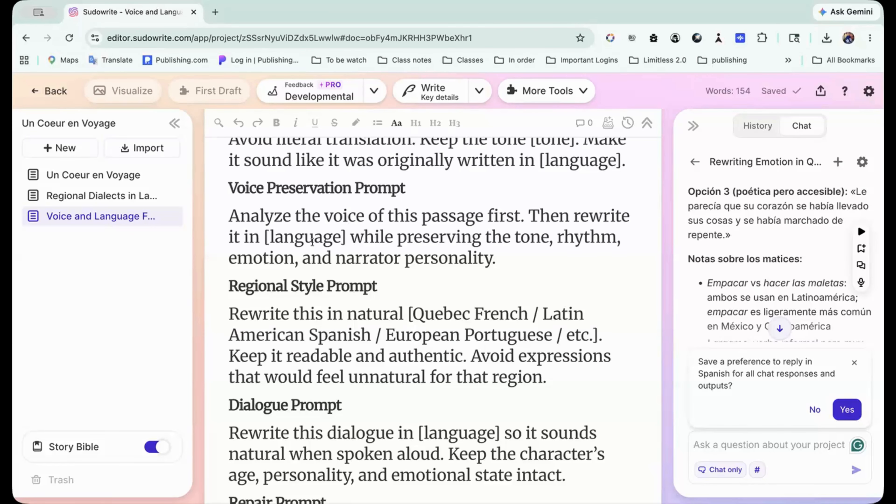
{"action": "scroll", "coordinate": [312, 242], "scroll_direction": "up", "scroll_amount": 3}
{"action": "scroll", "coordinate": [312, 242], "scroll_direction": "down", "scroll_amount": 2}
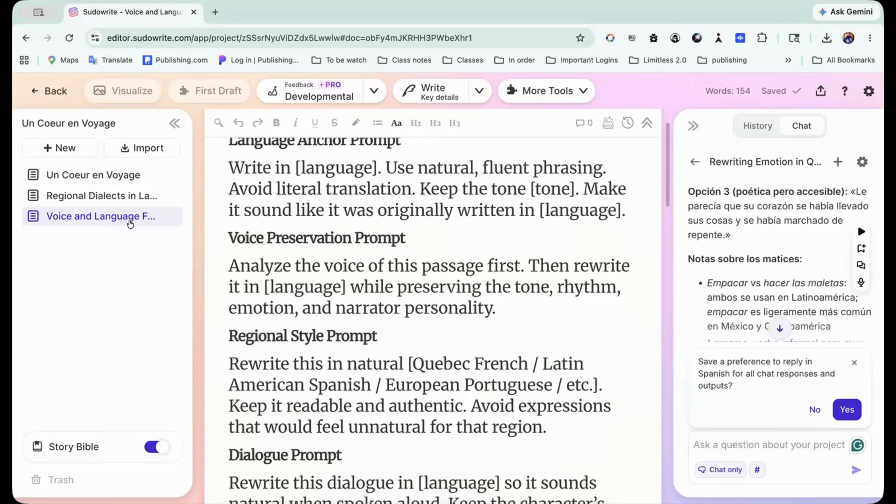
Create another blank document and paste in the story text "Chapter One — The Girl Who Couldn't Touch Anything".
{"action": "left_click", "coordinate": [67, 150]}
{"action": "left_click", "coordinate": [60, 201]}
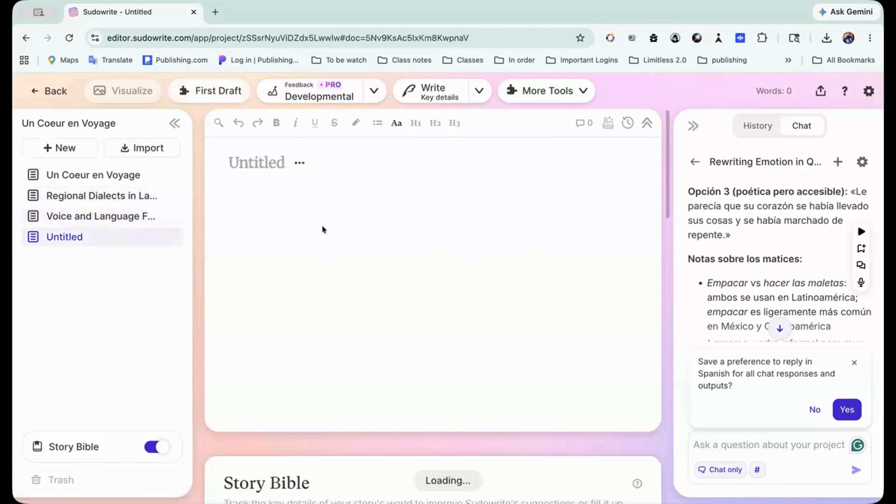
{"action": "left_click", "coordinate": [272, 201]}
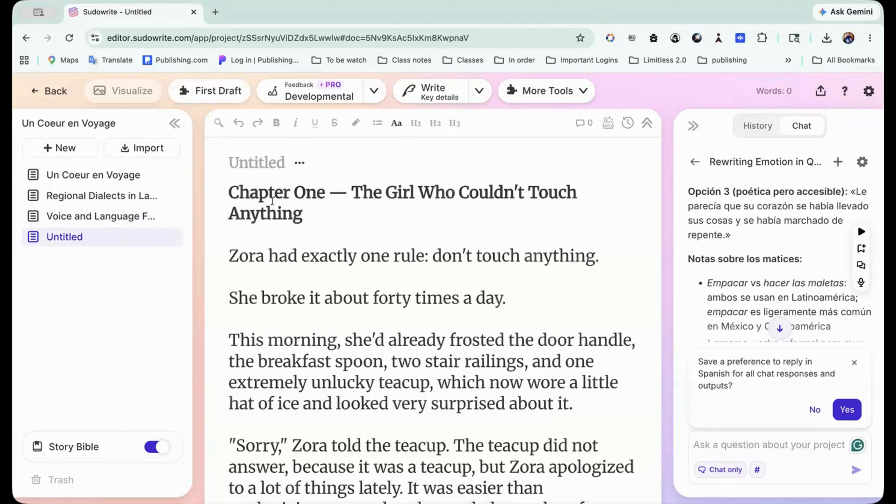
{"action": "key", "text": "super+v"}
{"action": "scroll", "coordinate": [373, 249], "scroll_direction": "down", "scroll_amount": 15}
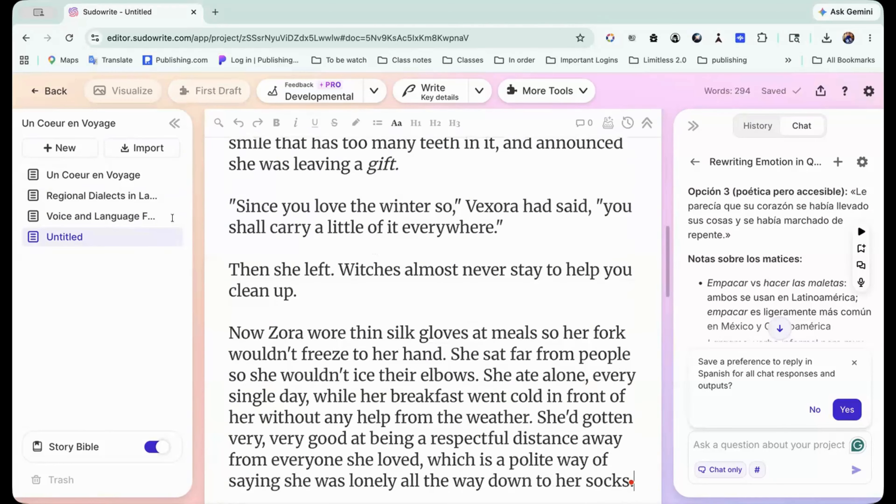
Copy the full text under "Regional Style Prompt" from the "Voice and Language Fusion" document.
{"action": "left_click", "coordinate": [105, 213]}
{"action": "scroll", "coordinate": [355, 269], "scroll_direction": "down", "scroll_amount": 5}
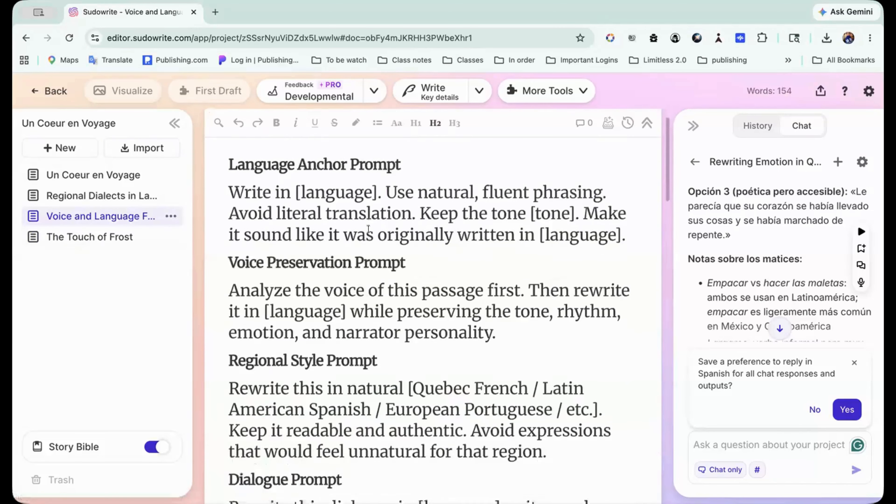
{"action": "scroll", "coordinate": [355, 269], "scroll_direction": "down", "scroll_amount": 2}
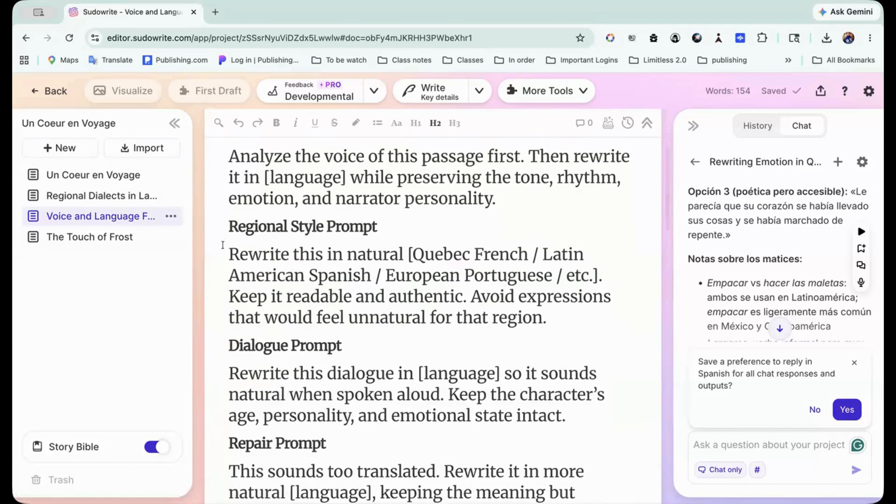
{"action": "left_click_drag", "start_coordinate": [223, 251], "coordinate": [558, 310]}
{"action": "key", "text": "super+c"}
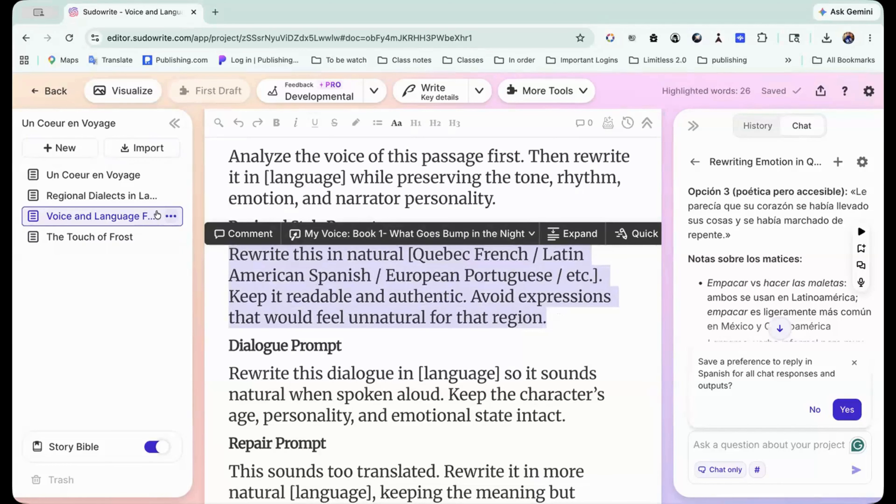
Open "The Touch of Frost", decline the Spanish reply preference, and paste the copied regional style prompt into a new chat.
{"action": "left_click", "coordinate": [106, 240]}
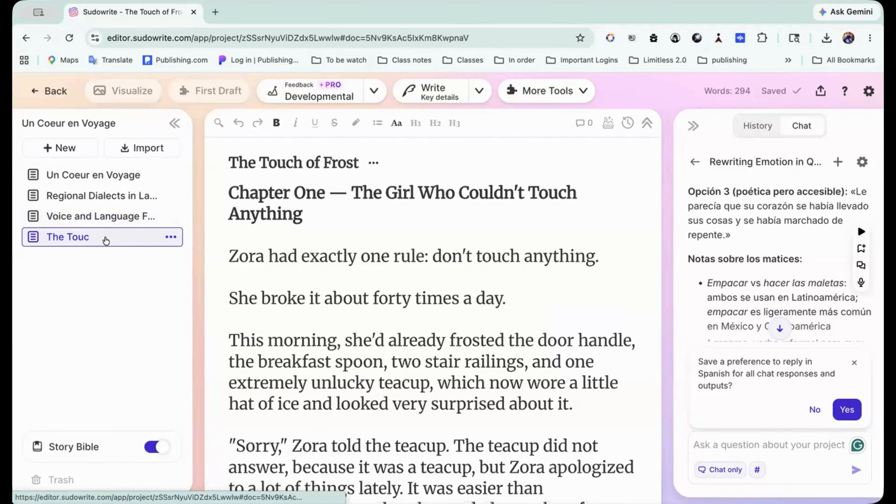
{"action": "left_click", "coordinate": [812, 408]}
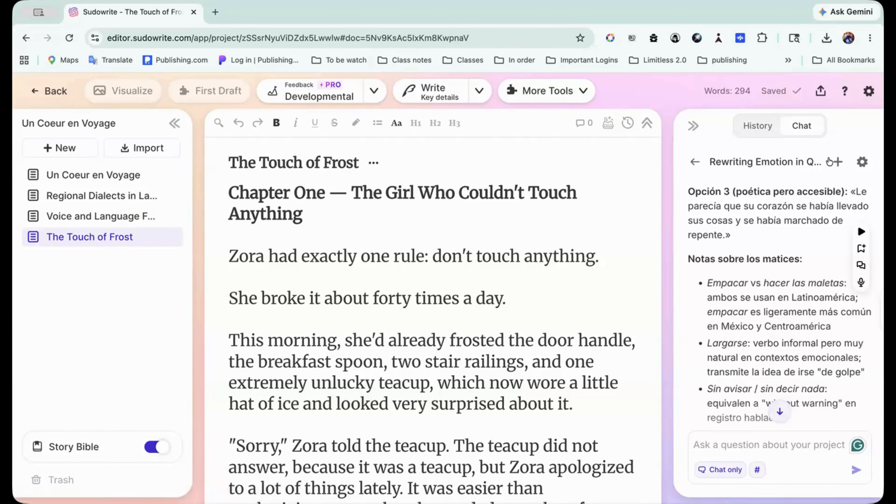
{"action": "left_click", "coordinate": [837, 162]}
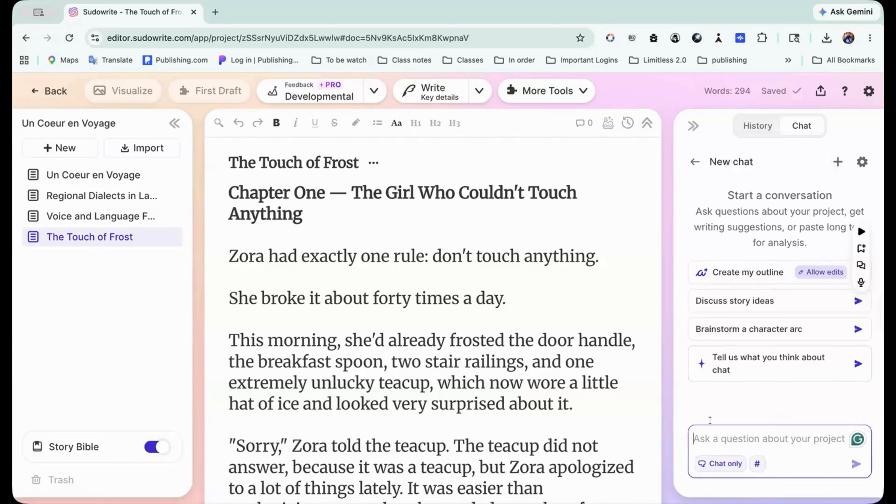
{"action": "key", "text": "super+v"}
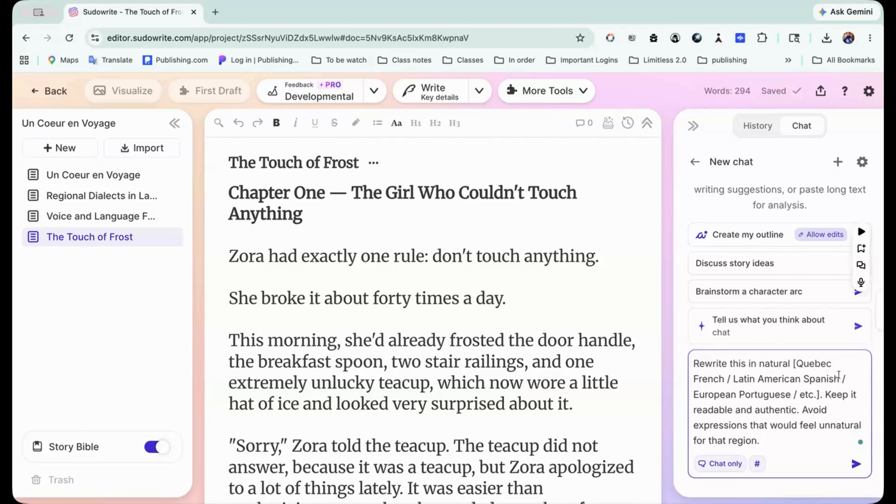
Trim the bracketed language options in the chat prompt so that only "Quebec French" remains.
{"action": "left_click_drag", "start_coordinate": [841, 379], "coordinate": [729, 380]}
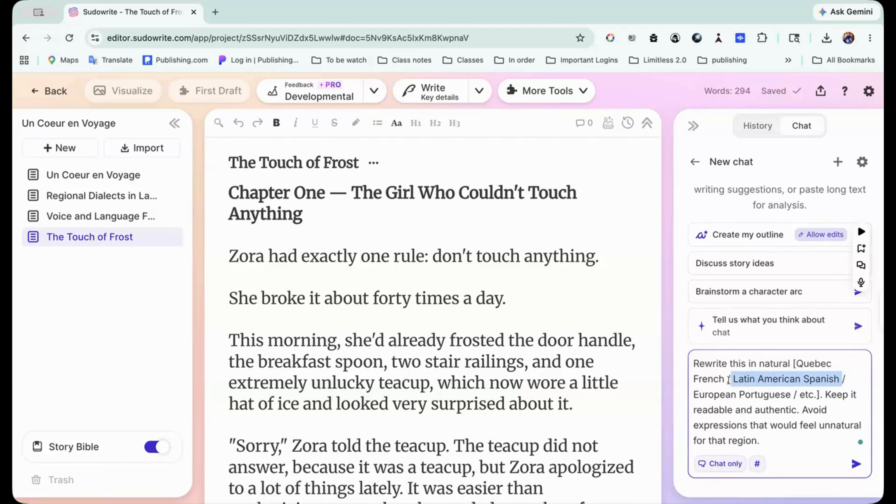
{"action": "key", "text": "BackSpace"}
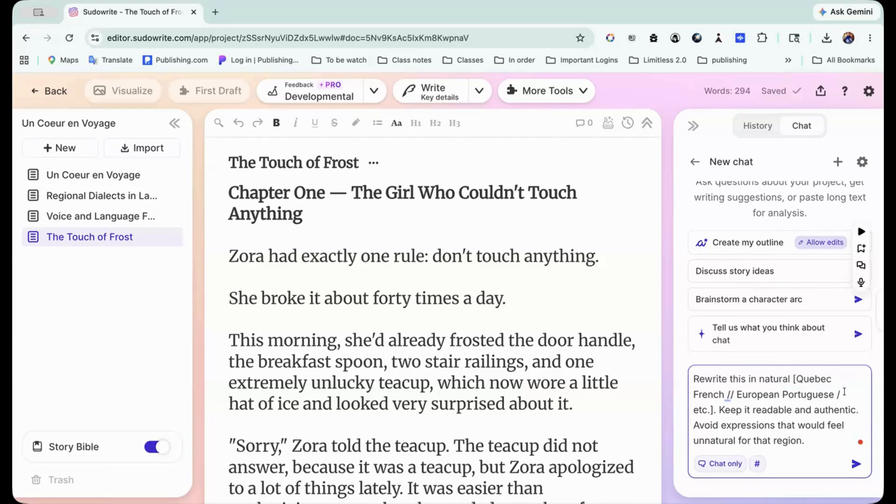
{"action": "left_click_drag", "start_coordinate": [710, 410], "coordinate": [732, 385]}
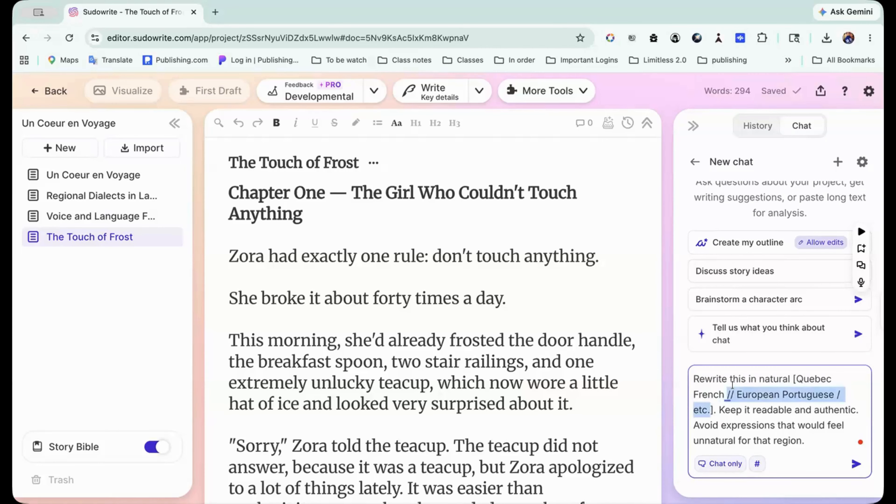
{"action": "mouse_move", "coordinate": [724, 390]}
{"action": "key", "text": "BackSpace"}
{"action": "key", "text": "BackSpace"}
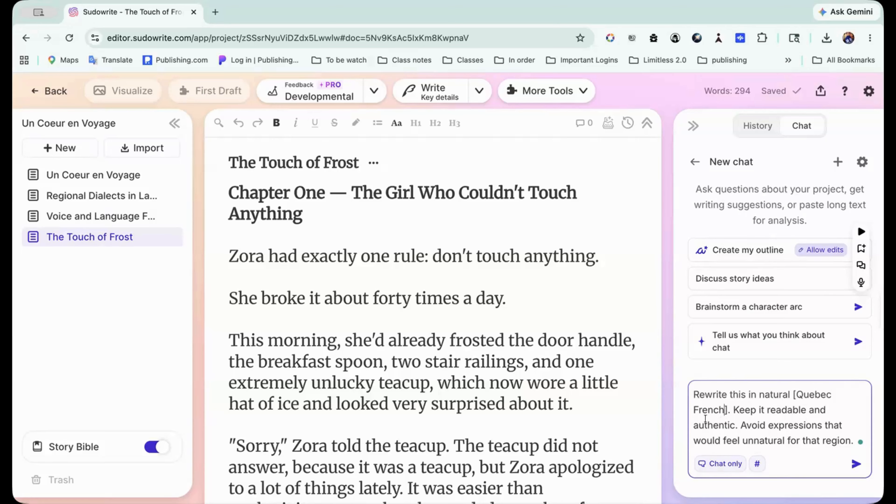
Select the entire chapter text and send the Quebec French rewrite prompt, checking that the selection covers the whole chapter.
{"action": "left_click", "coordinate": [393, 275]}
{"action": "key", "text": "super+a"}
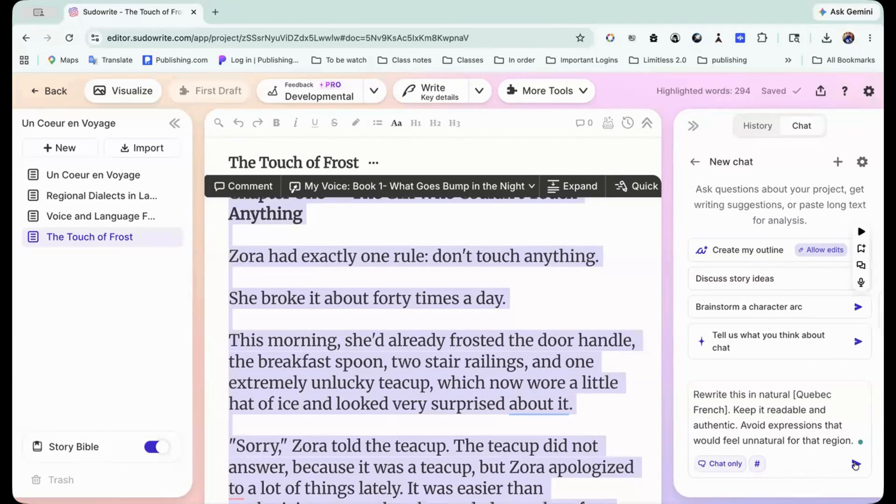
{"action": "left_click", "coordinate": [855, 464]}
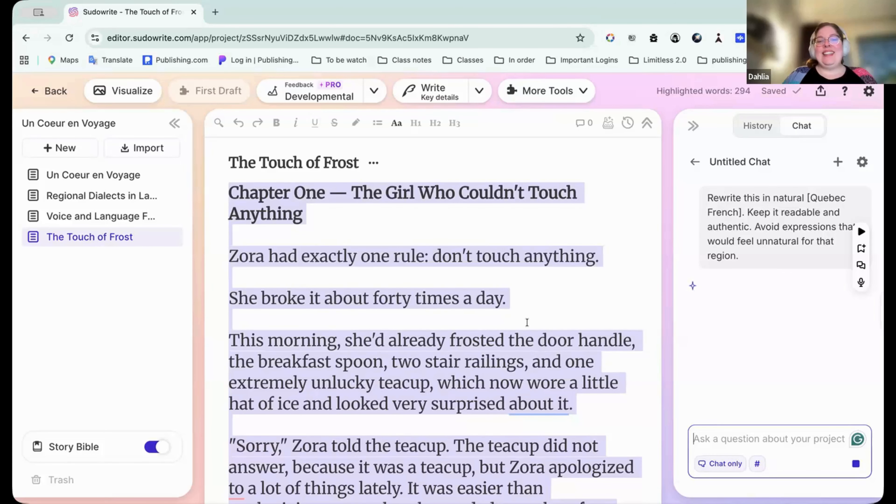
{"action": "scroll", "coordinate": [527, 322], "scroll_direction": "down", "scroll_amount": 15}
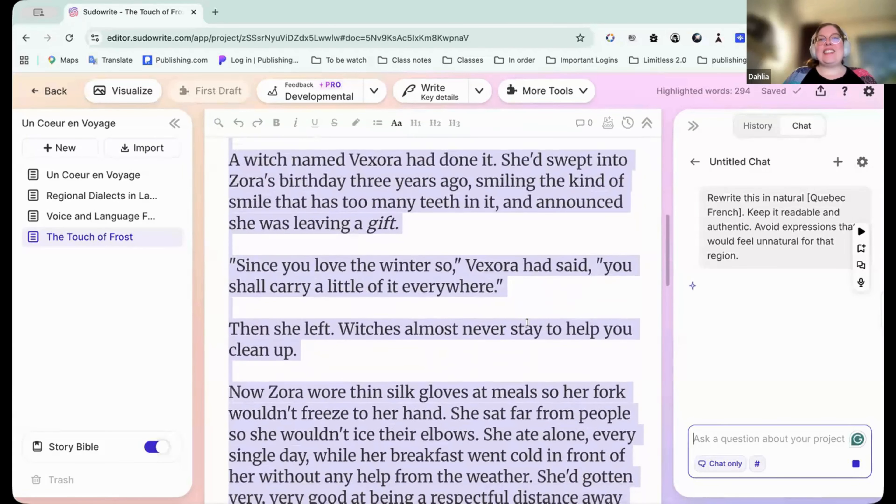
{"action": "scroll", "coordinate": [527, 322], "scroll_direction": "down", "scroll_amount": 6}
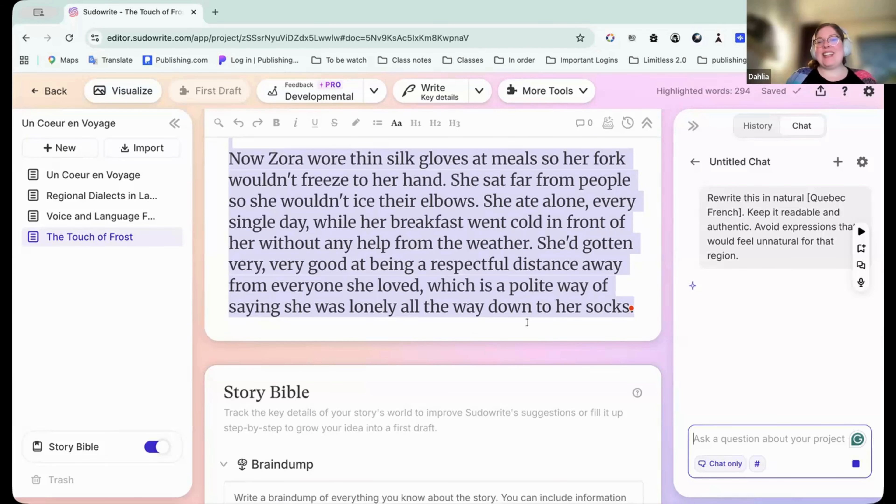
{"action": "scroll", "coordinate": [527, 321], "scroll_direction": "up", "scroll_amount": 15}
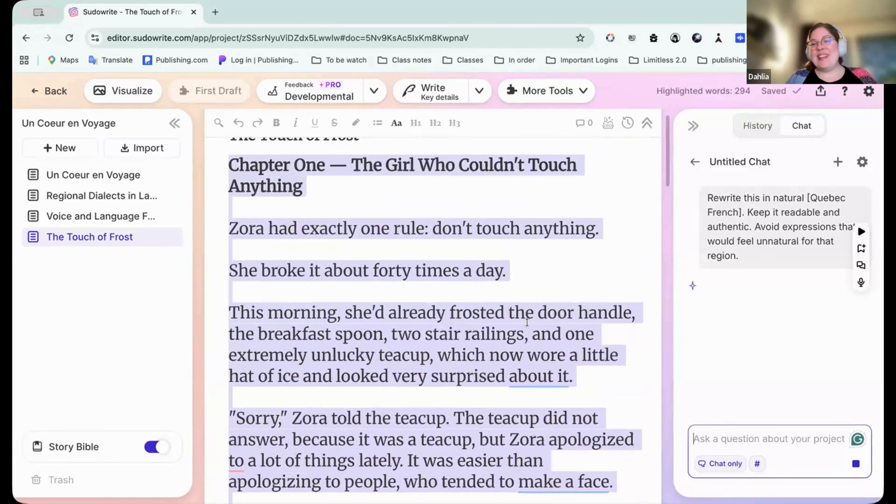
{"action": "scroll", "coordinate": [527, 322], "scroll_direction": "up", "scroll_amount": 1}
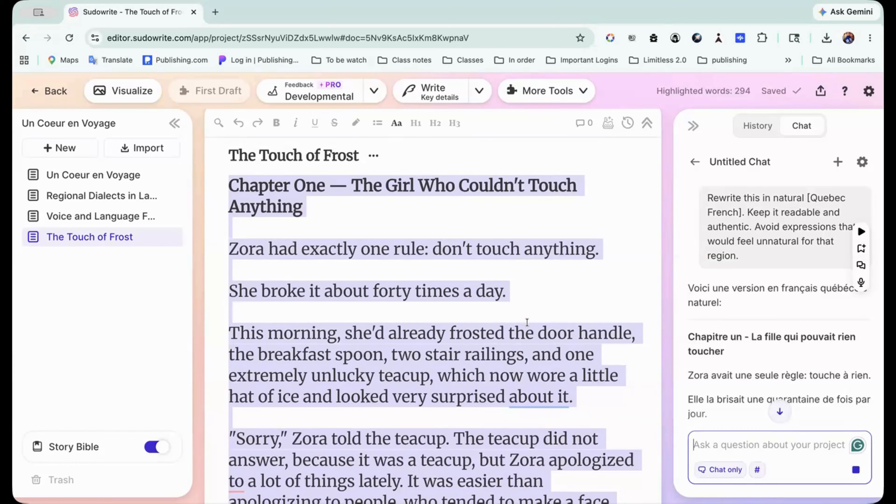
Add a divider line of underscores after the chapter's last paragraph, with empty lines above and below it.
{"action": "scroll", "coordinate": [510, 312], "scroll_direction": "down", "scroll_amount": 8}
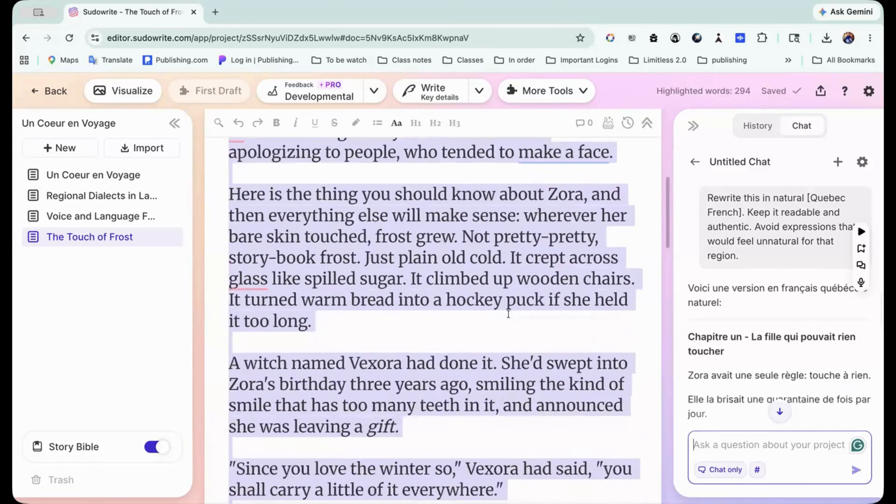
{"action": "scroll", "coordinate": [508, 313], "scroll_direction": "down", "scroll_amount": 10}
{"action": "scroll", "coordinate": [509, 313], "scroll_direction": "up", "scroll_amount": 5}
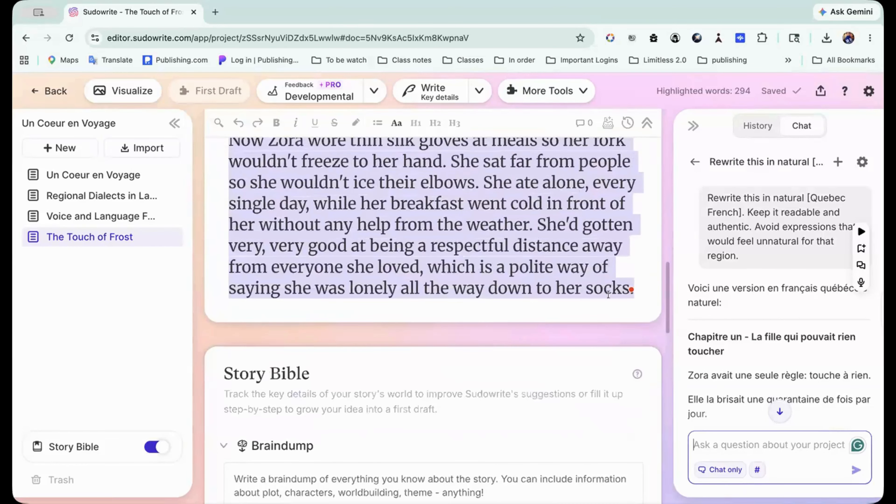
{"action": "key", "text": "Right"}
{"action": "key", "text": "Return"}
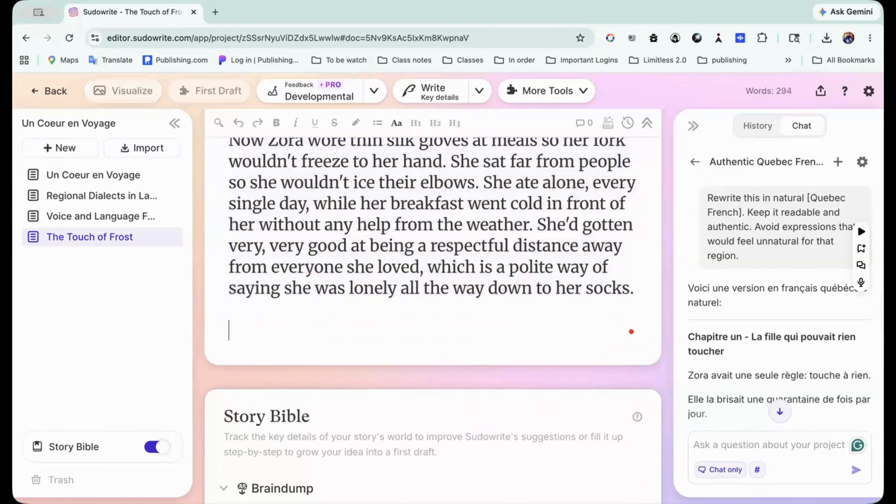
{"action": "key", "text": "Return"}
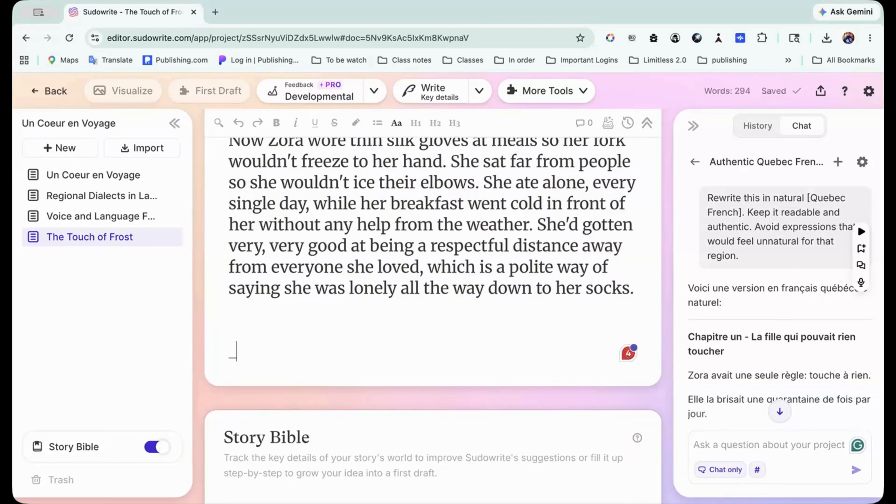
{"action": "type", "text": "____________________________"}
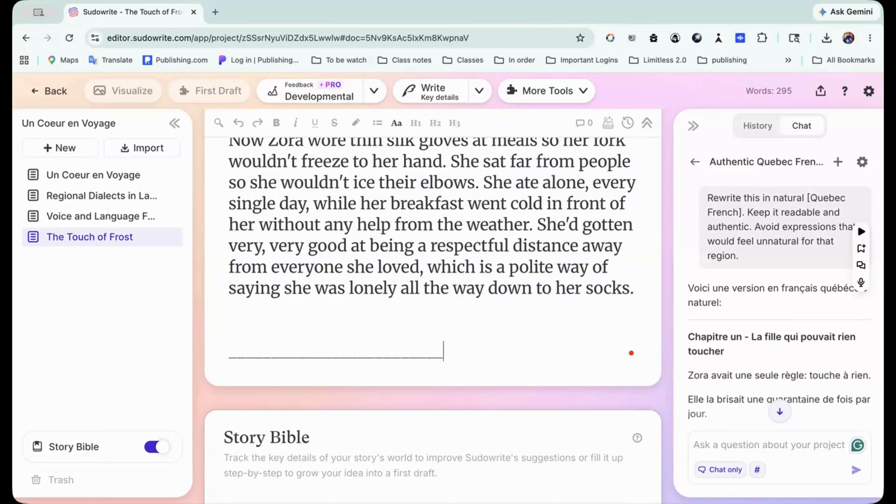
{"action": "key", "text": "Return"}
{"action": "key", "text": "Return"}
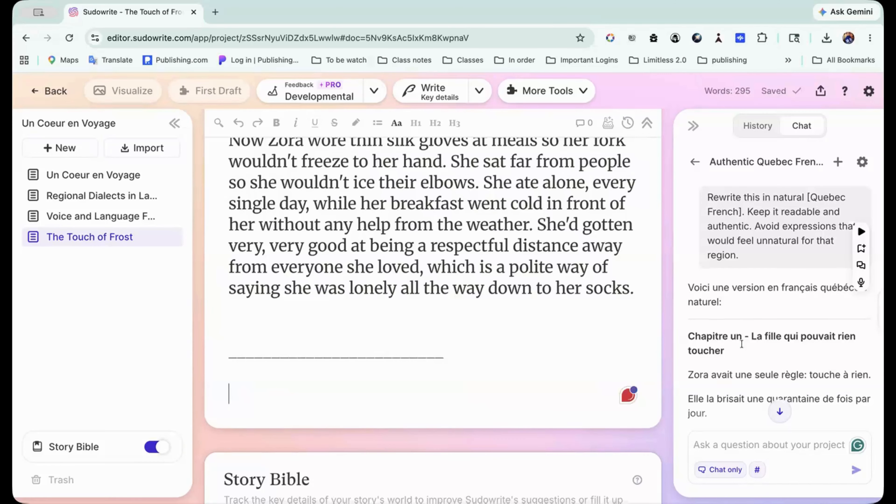
Copy the complete Quebec French reply from the chat and paste it below the divider line in the document.
{"action": "scroll", "coordinate": [758, 339], "scroll_direction": "down", "scroll_amount": 15}
{"action": "scroll", "coordinate": [741, 343], "scroll_direction": "down", "scroll_amount": 15}
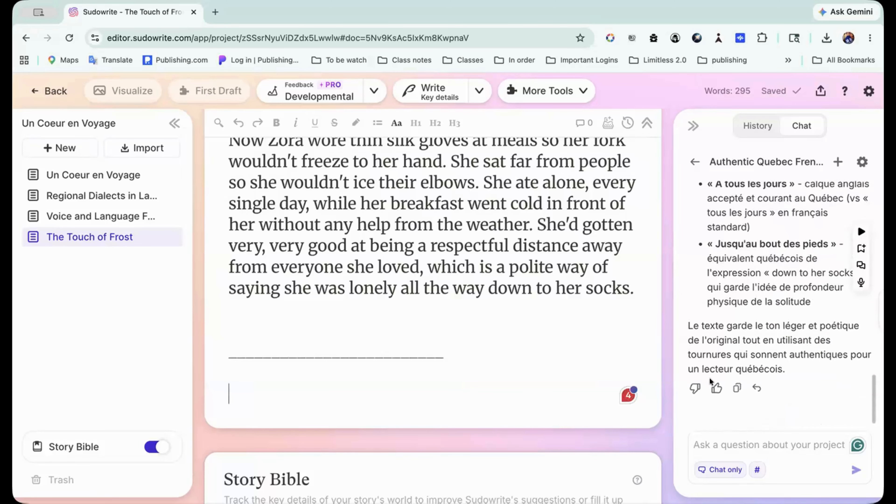
{"action": "left_click", "coordinate": [737, 388]}
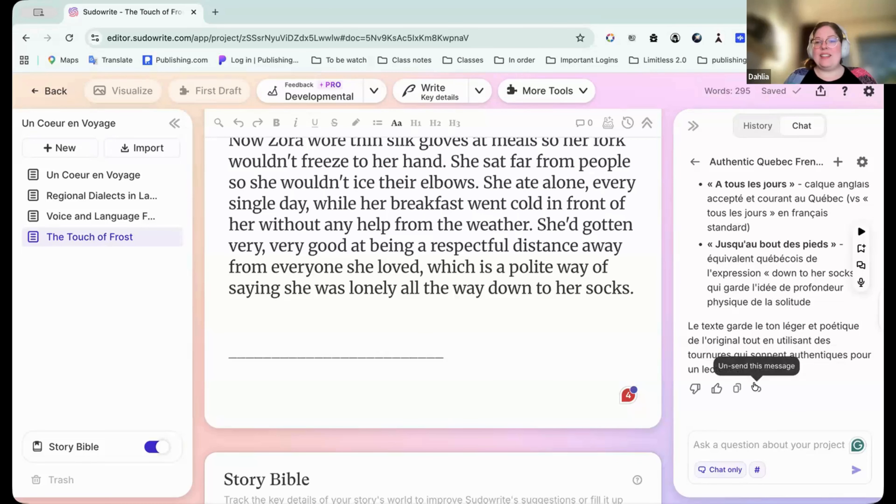
{"action": "left_click", "coordinate": [326, 385]}
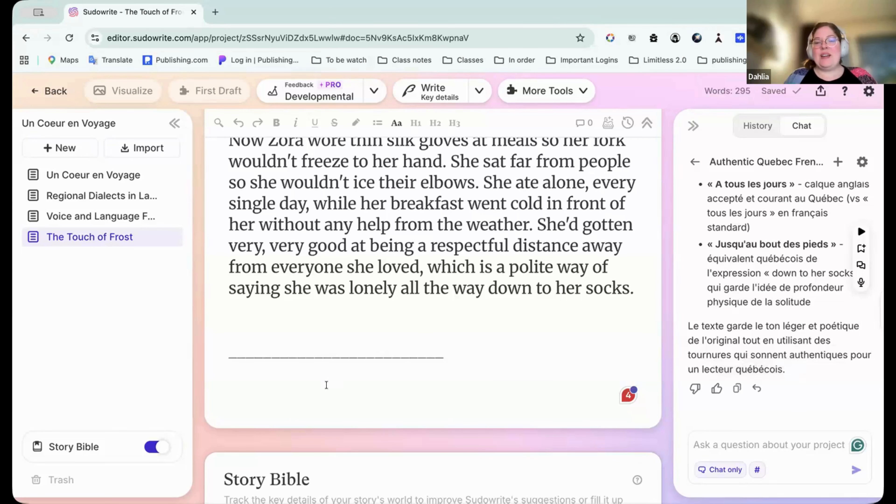
{"action": "key", "text": "super+v"}
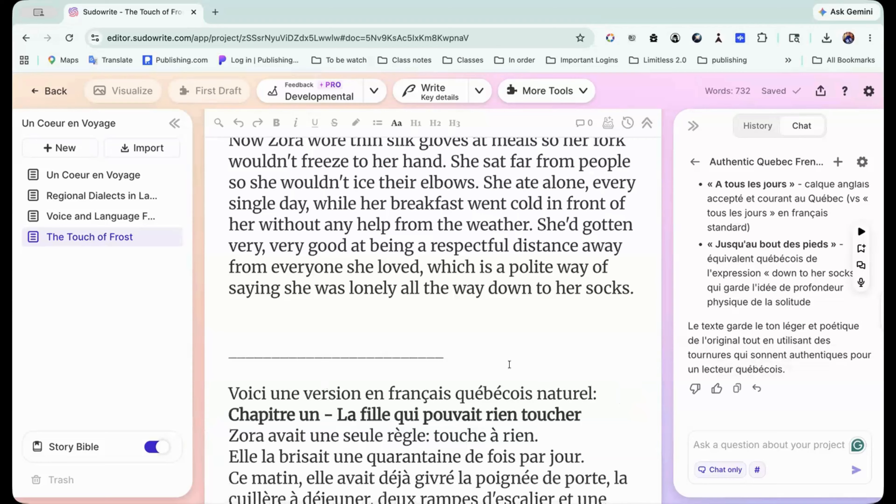
Insert a blank line after the heading "Chapitre un - La fille qui pouvait rien toucher".
{"action": "scroll", "coordinate": [509, 364], "scroll_direction": "down", "scroll_amount": 6}
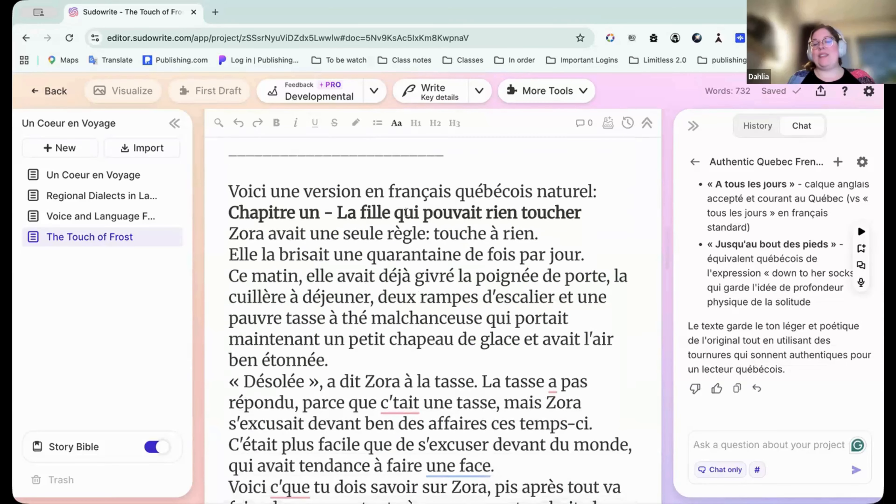
{"action": "left_click", "coordinate": [598, 214]}
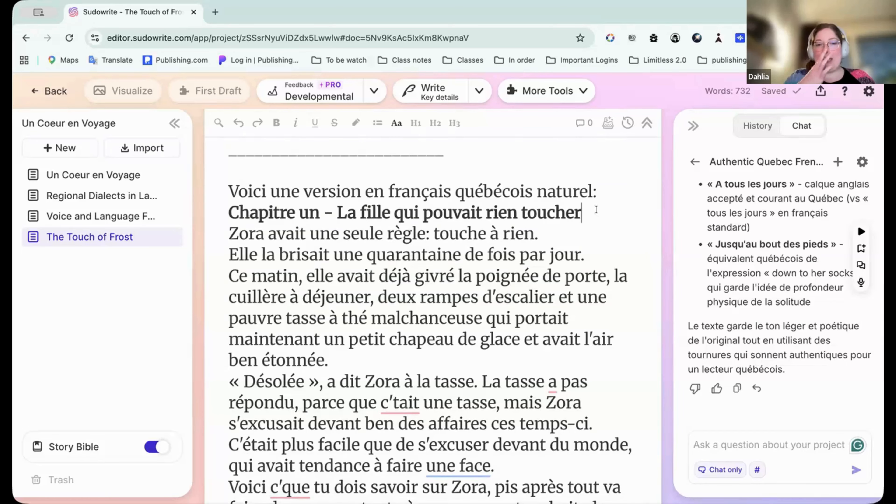
{"action": "key", "text": "Return"}
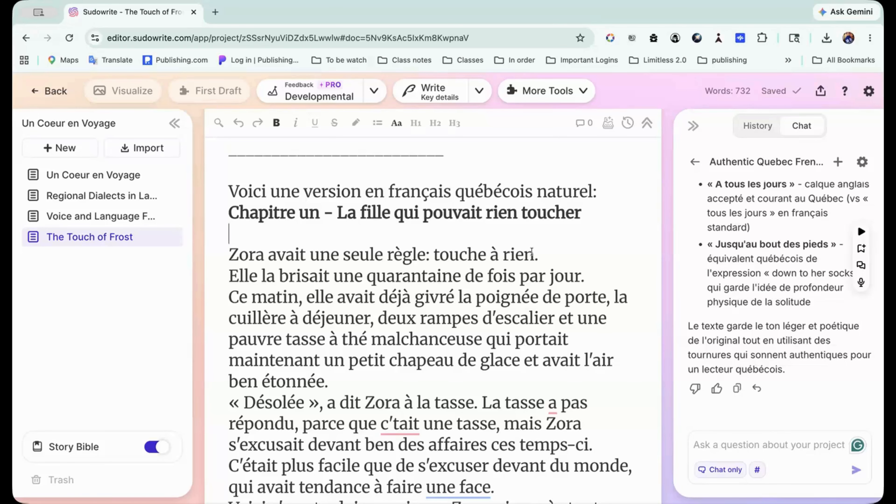
Read through the pasted Quebec French chapter and check the proofreading suggestion for "c'tait" without applying it.
{"action": "scroll", "coordinate": [532, 251], "scroll_direction": "down", "scroll_amount": 3}
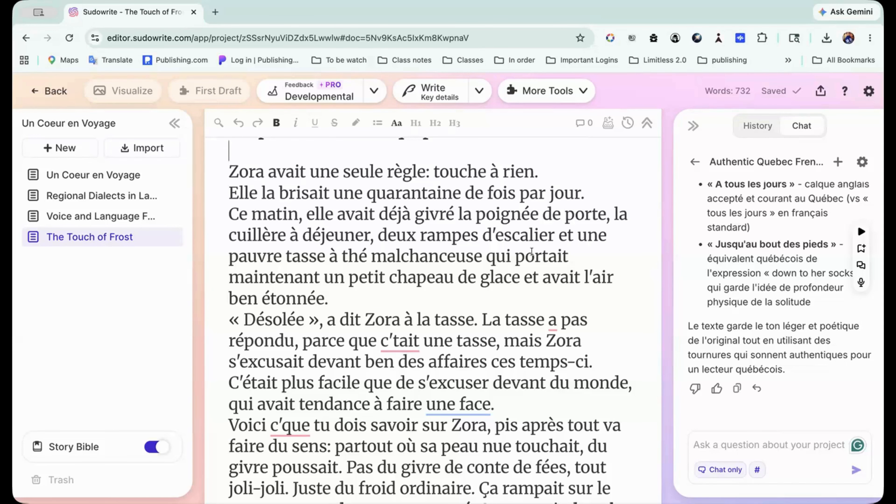
{"action": "scroll", "coordinate": [532, 251], "scroll_direction": "down", "scroll_amount": 4}
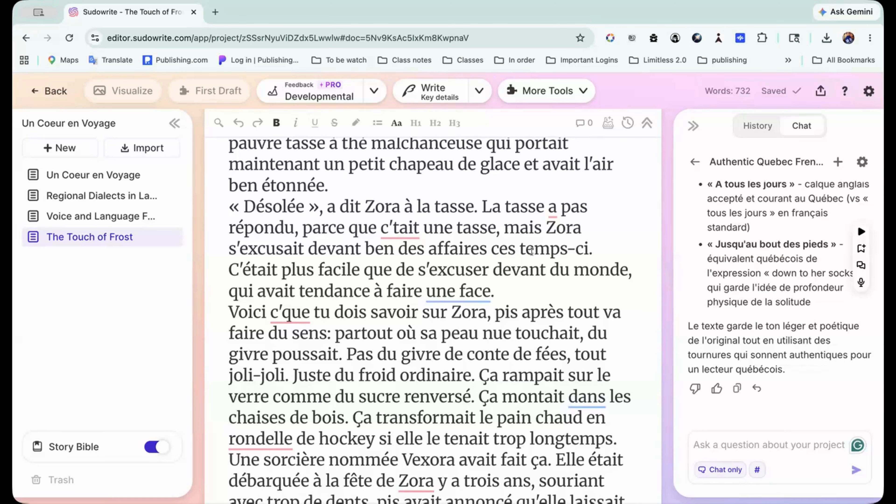
{"action": "scroll", "coordinate": [531, 251], "scroll_direction": "down", "scroll_amount": 1}
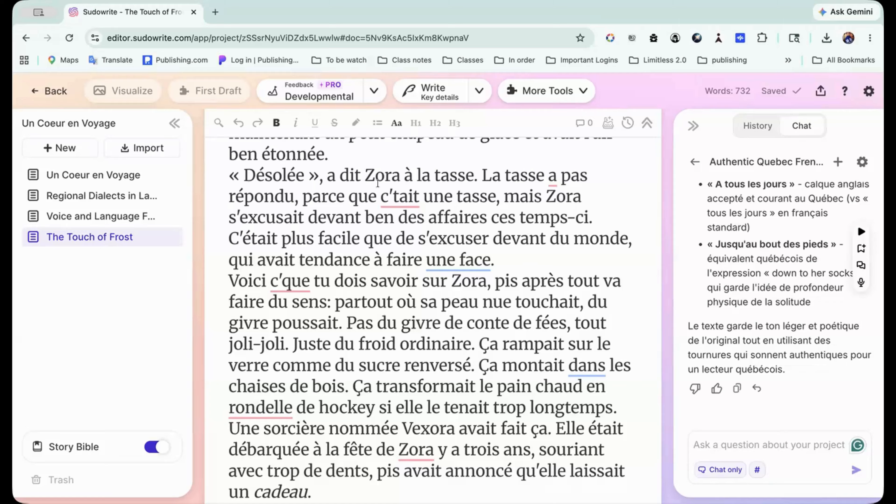
{"action": "left_click", "coordinate": [384, 197]}
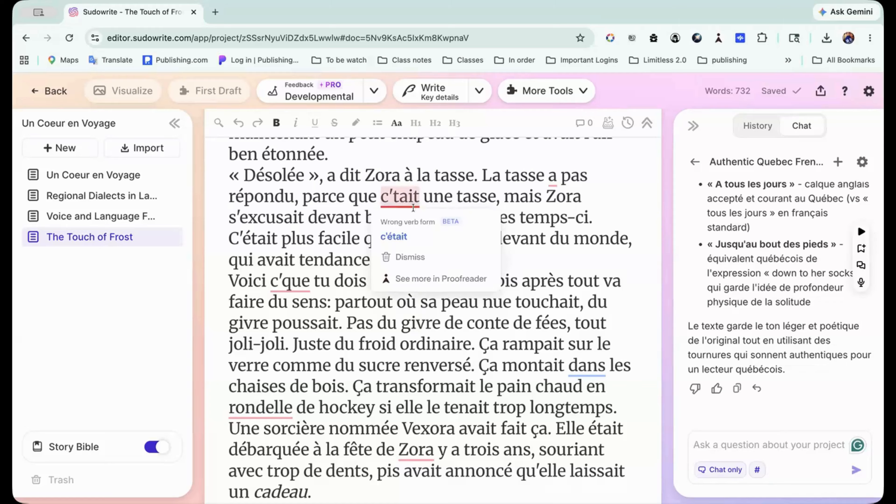
{"action": "left_click", "coordinate": [646, 281]}
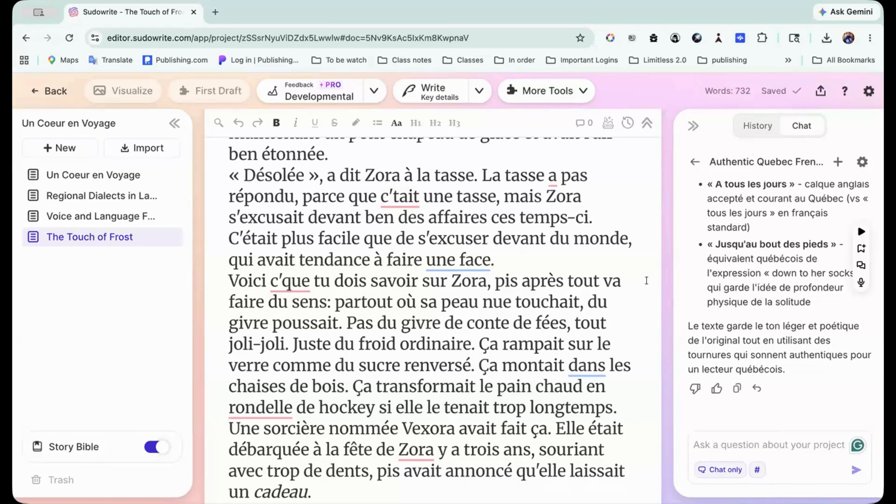
{"action": "scroll", "coordinate": [557, 345], "scroll_direction": "down", "scroll_amount": 20}
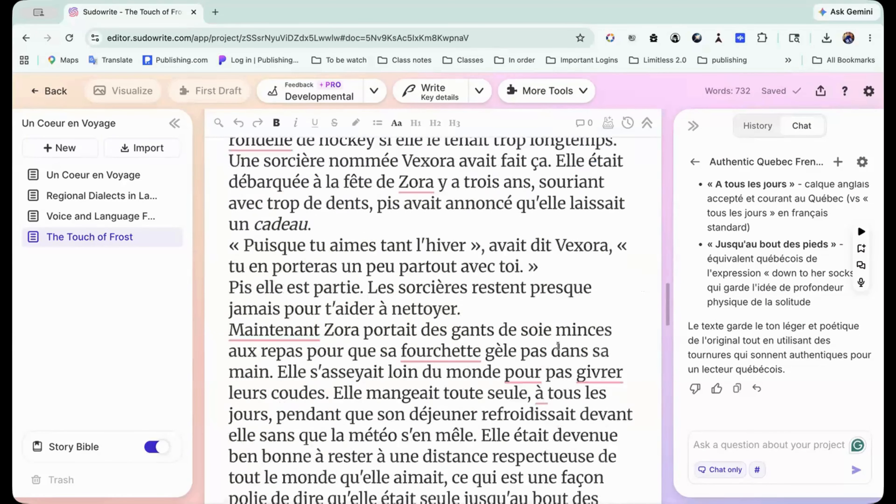
Insert a blank line between the end of the French chapter and "Quelques notes sur les choix:", and view the notes.
{"action": "scroll", "coordinate": [558, 345], "scroll_direction": "up", "scroll_amount": 7}
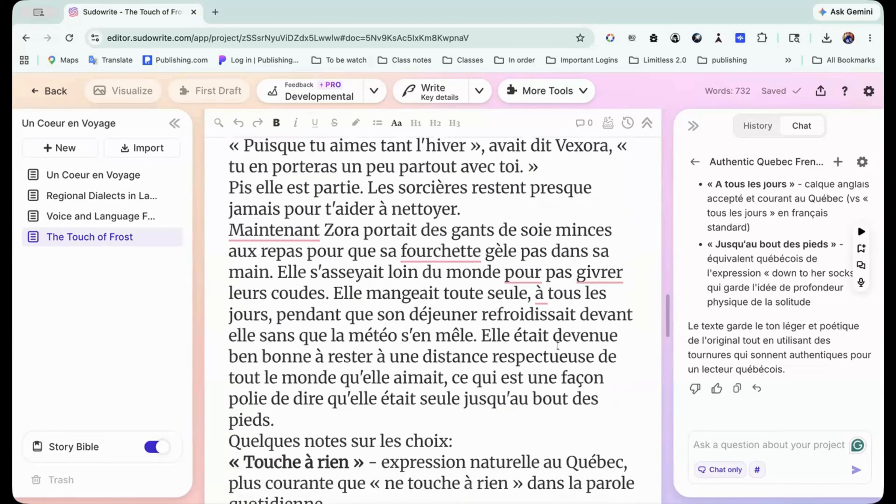
{"action": "left_click", "coordinate": [288, 417]}
{"action": "key", "text": "Return"}
{"action": "scroll", "coordinate": [349, 306], "scroll_direction": "down", "scroll_amount": 6}
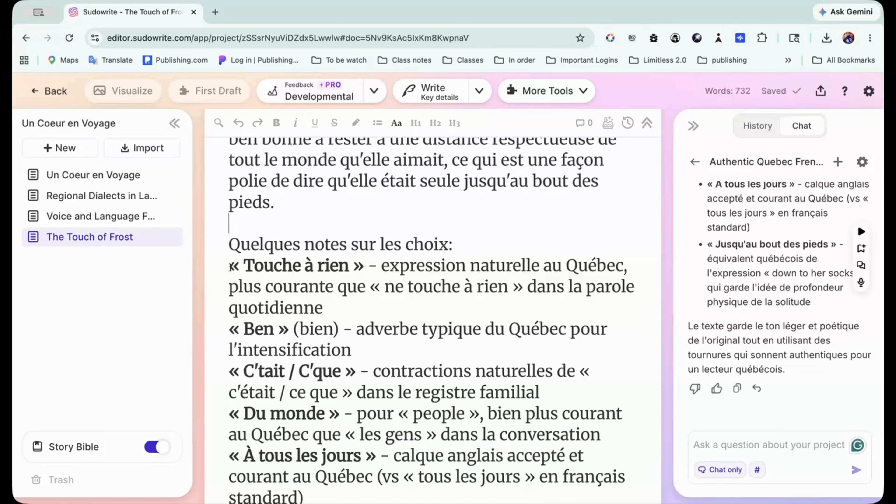
Read the notes on "Touche à rien", "Ben" and "C'tait / C'que", highlighting the expressions and the remark about the familiar register.
{"action": "scroll", "coordinate": [387, 268], "scroll_direction": "down", "scroll_amount": 8}
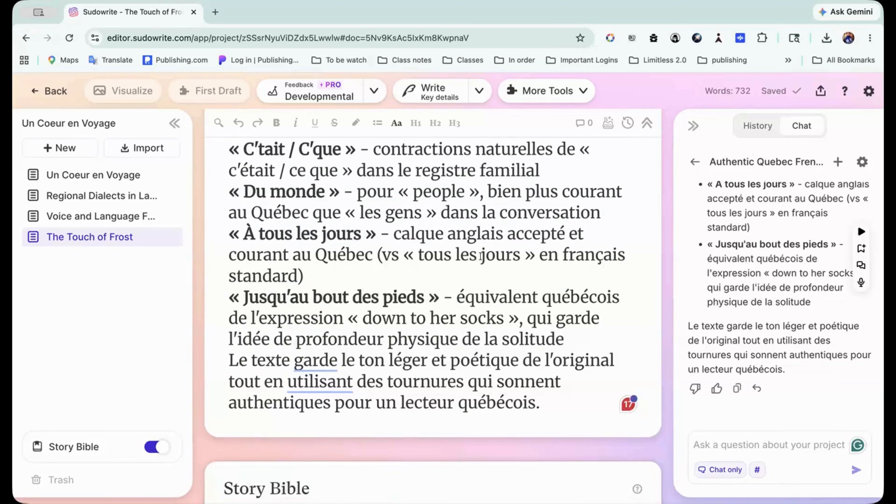
{"action": "scroll", "coordinate": [480, 256], "scroll_direction": "up", "scroll_amount": 5}
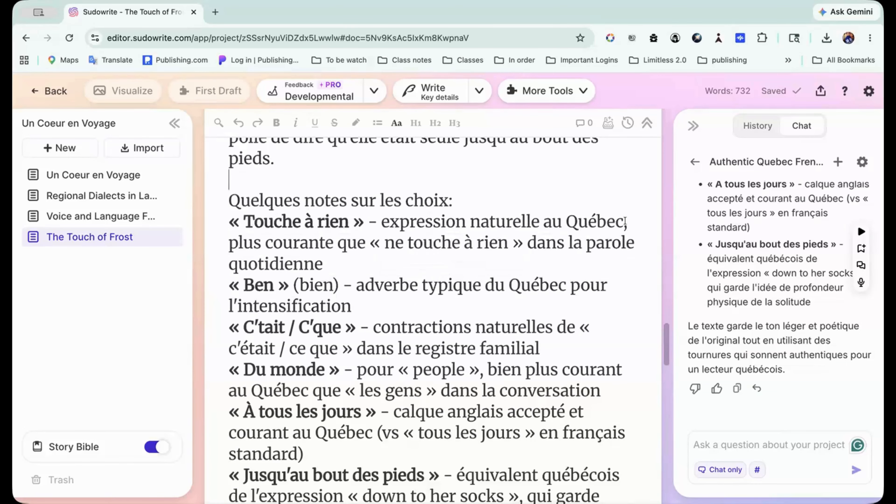
{"action": "left_click", "coordinate": [241, 223]}
{"action": "left_click_drag", "start_coordinate": [264, 225], "coordinate": [357, 222]}
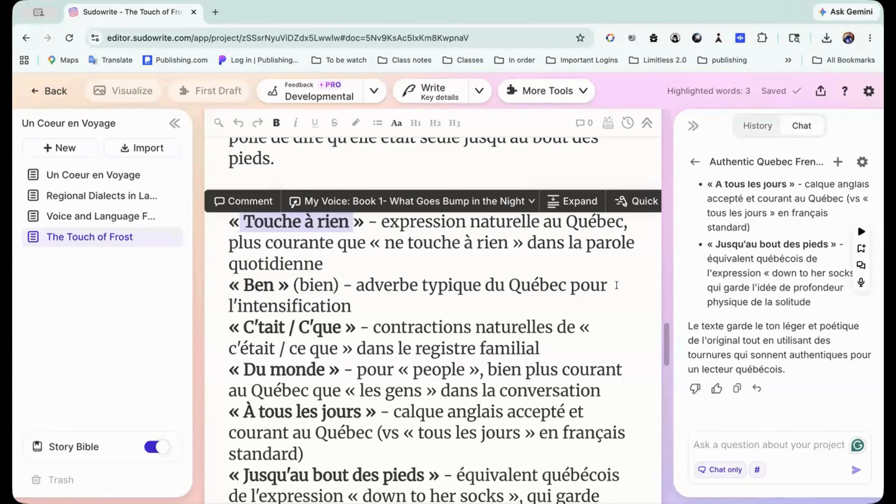
{"action": "scroll", "coordinate": [557, 268], "scroll_direction": "down", "scroll_amount": 3}
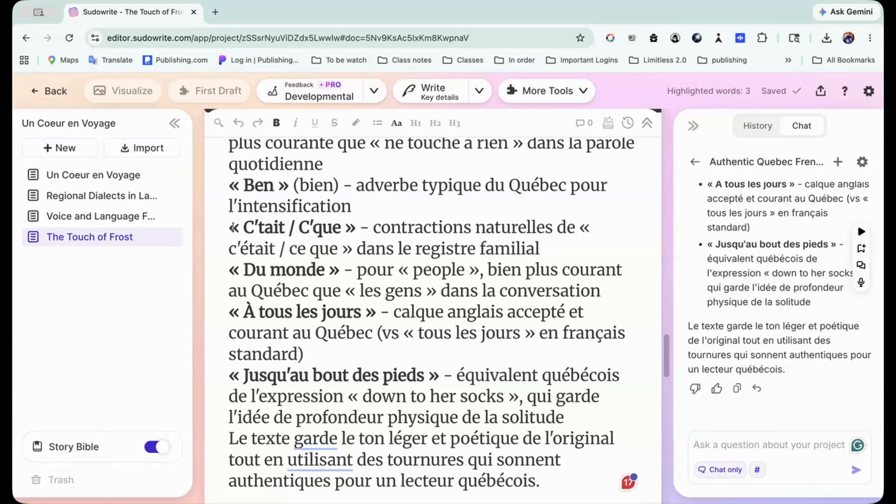
{"action": "left_click_drag", "start_coordinate": [223, 226], "coordinate": [341, 231]}
{"action": "left_click", "coordinate": [469, 219]}
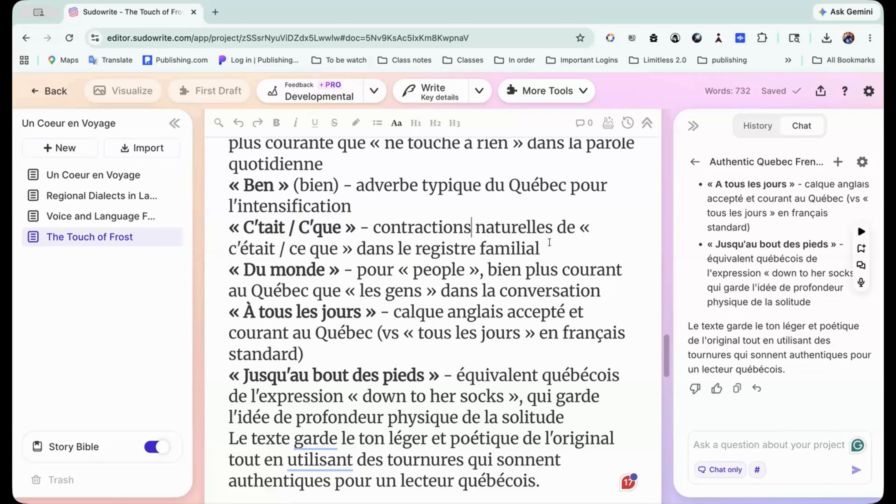
{"action": "left_click_drag", "start_coordinate": [550, 242], "coordinate": [386, 249]}
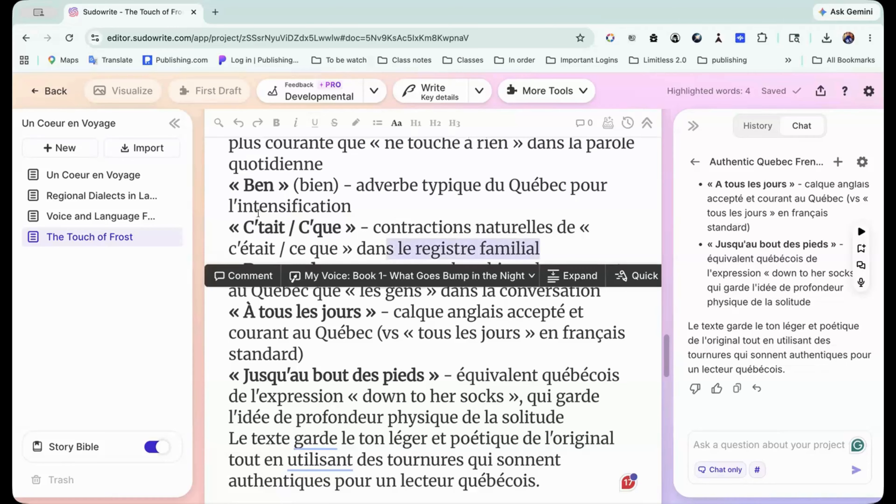
Read the notes on "Du monde", "À tous les jours" and "Jusqu'au bout des pieds", highlighting "calque" and "down to her socks".
{"action": "scroll", "coordinate": [268, 254], "scroll_direction": "down", "scroll_amount": 1}
{"action": "left_click", "coordinate": [280, 306]}
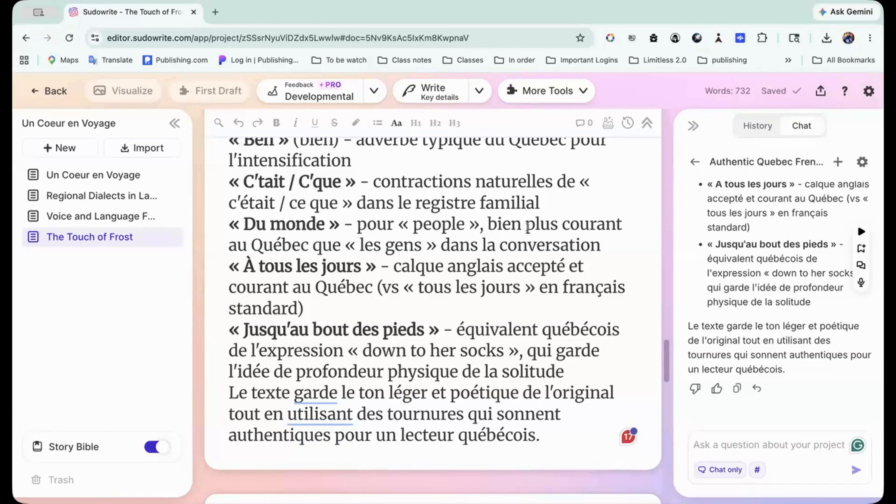
{"action": "left_click_drag", "start_coordinate": [525, 224], "coordinate": [568, 265]}
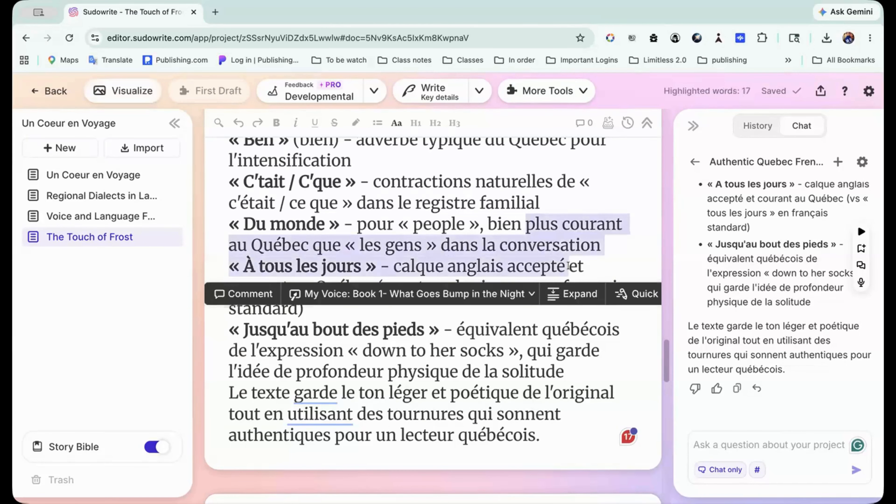
{"action": "left_click_drag", "start_coordinate": [484, 172], "coordinate": [503, 266]}
{"action": "scroll", "coordinate": [494, 259], "scroll_direction": "up", "scroll_amount": 3}
{"action": "scroll", "coordinate": [494, 259], "scroll_direction": "down", "scroll_amount": 4}
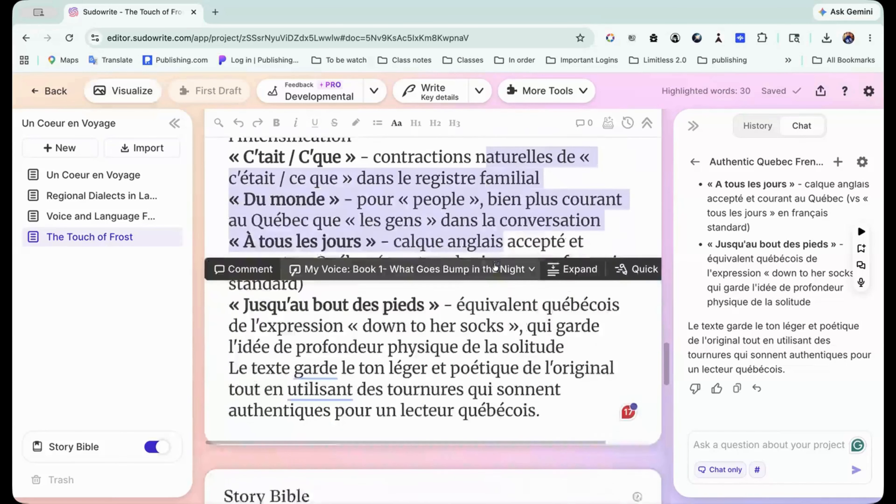
{"action": "left_click", "coordinate": [453, 299]}
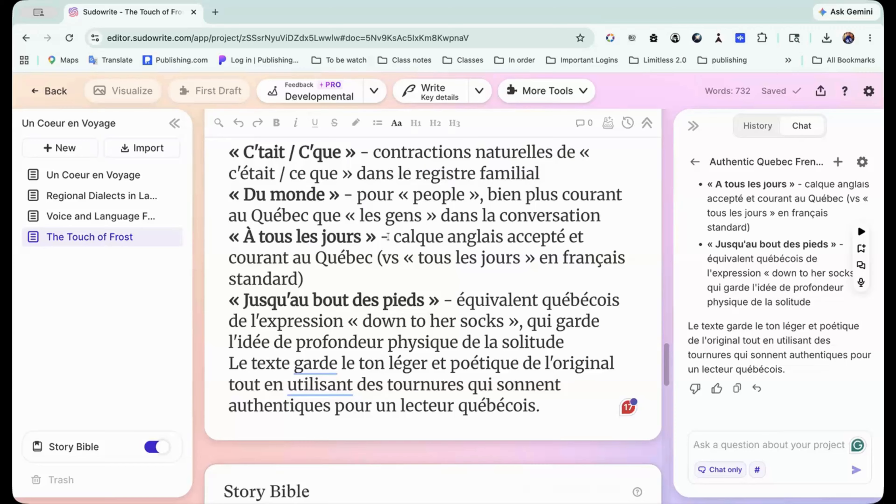
{"action": "left_click_drag", "start_coordinate": [387, 237], "coordinate": [440, 237]}
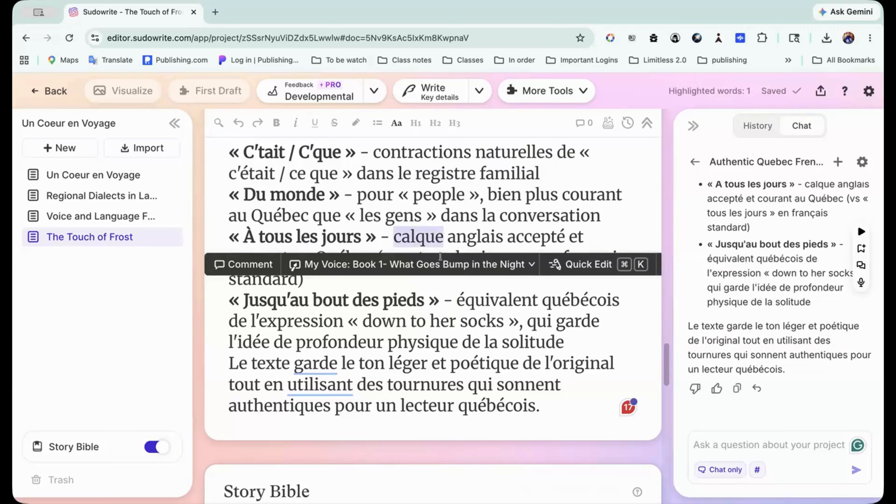
{"action": "left_click", "coordinate": [453, 324]}
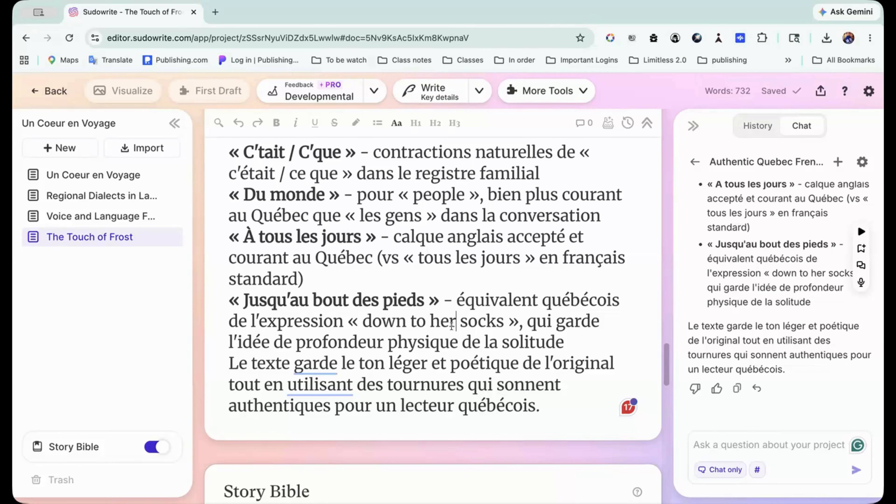
{"action": "scroll", "coordinate": [451, 326], "scroll_direction": "down", "scroll_amount": 2}
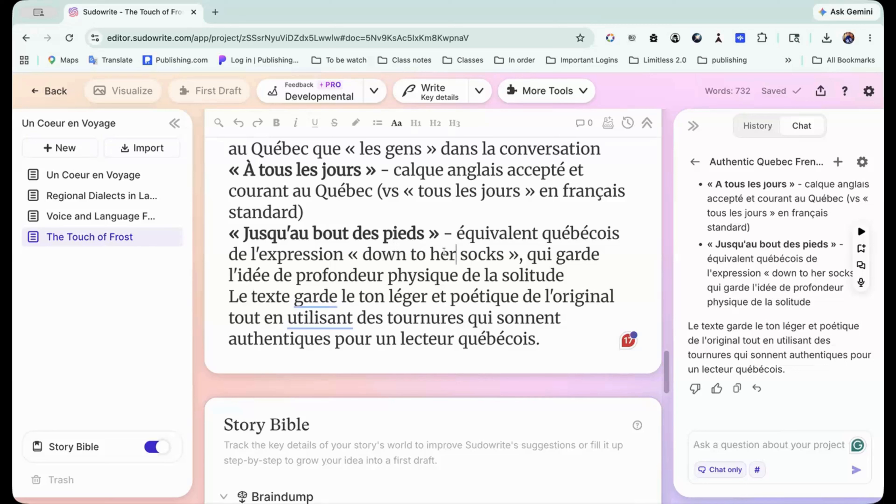
{"action": "left_click_drag", "start_coordinate": [509, 254], "coordinate": [354, 256]}
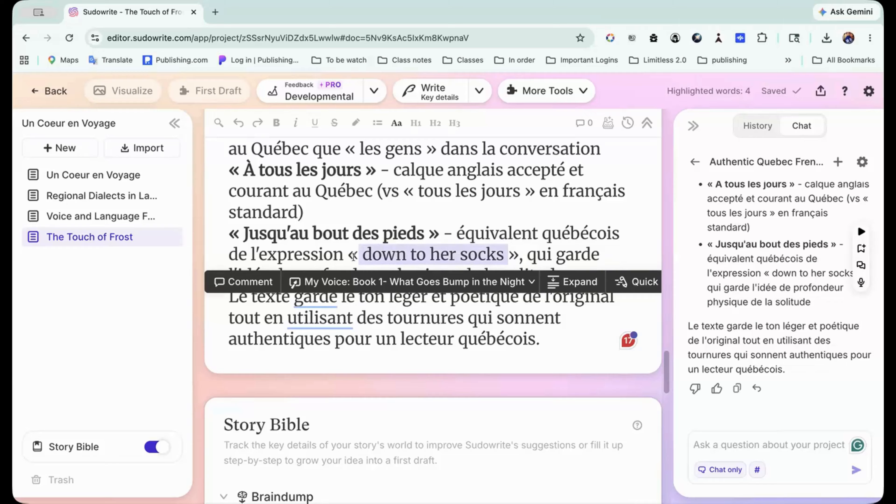
{"action": "left_click", "coordinate": [394, 232]}
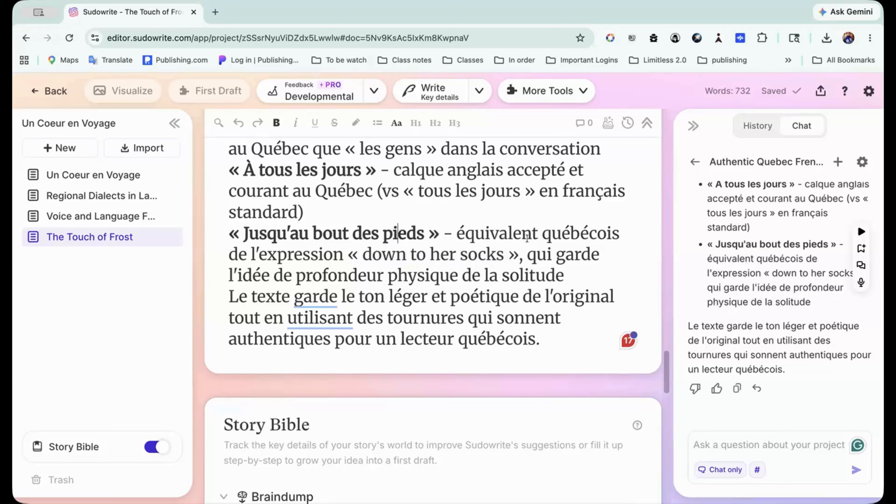
{"action": "scroll", "coordinate": [527, 239], "scroll_direction": "down", "scroll_amount": 1}
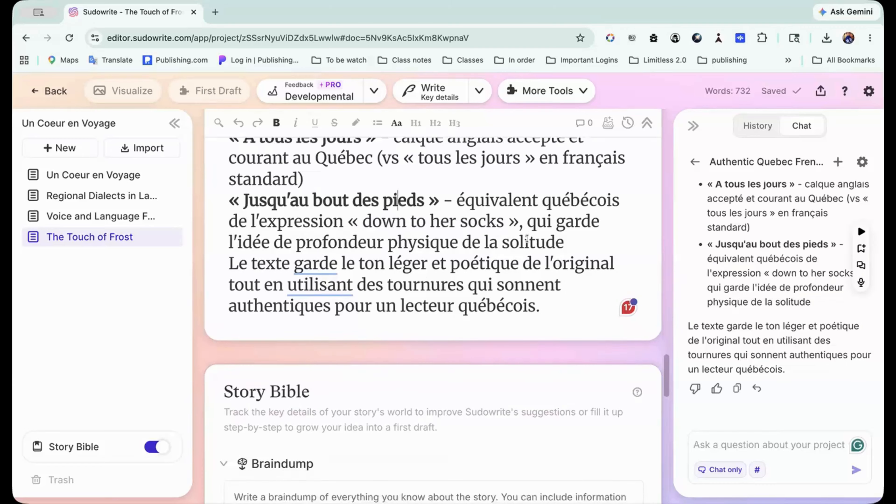
Open the Voice and Language Fusion document and look through its prompts from Language Anchor to Brainstorm.
{"action": "scroll", "coordinate": [526, 239], "scroll_direction": "up", "scroll_amount": 20}
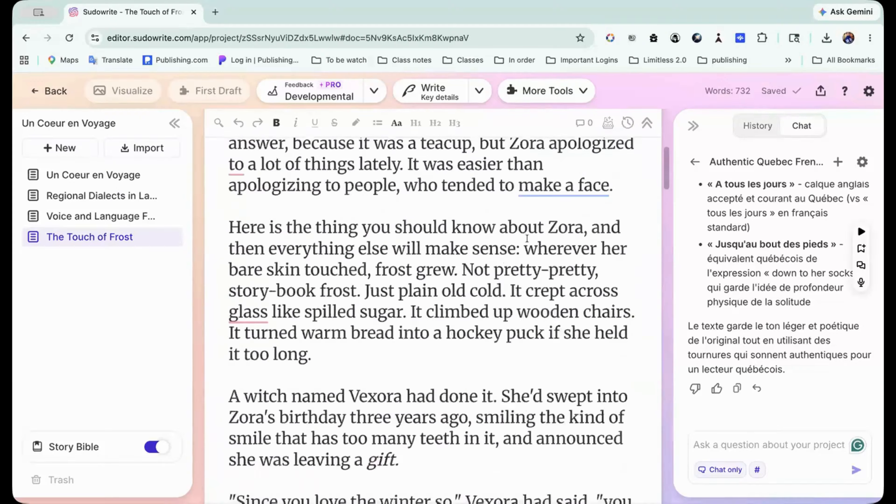
{"action": "scroll", "coordinate": [526, 239], "scroll_direction": "up", "scroll_amount": 10}
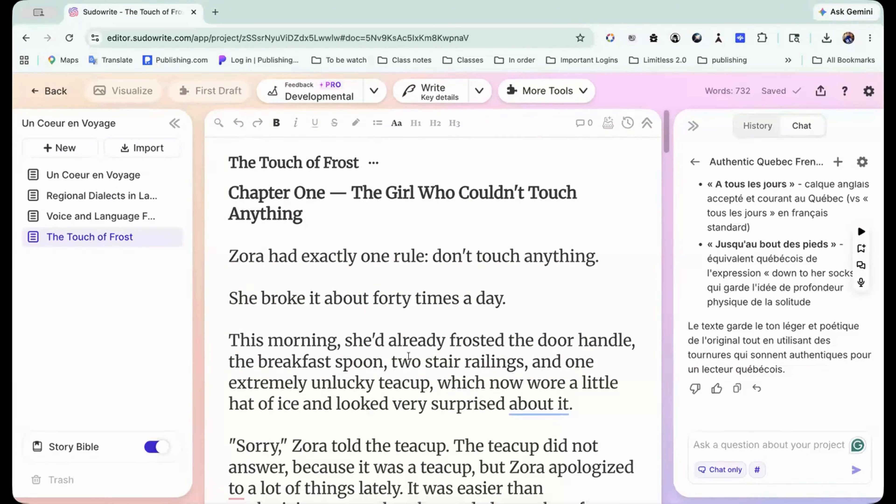
{"action": "scroll", "coordinate": [408, 356], "scroll_direction": "down", "scroll_amount": 10}
{"action": "left_click", "coordinate": [102, 216]}
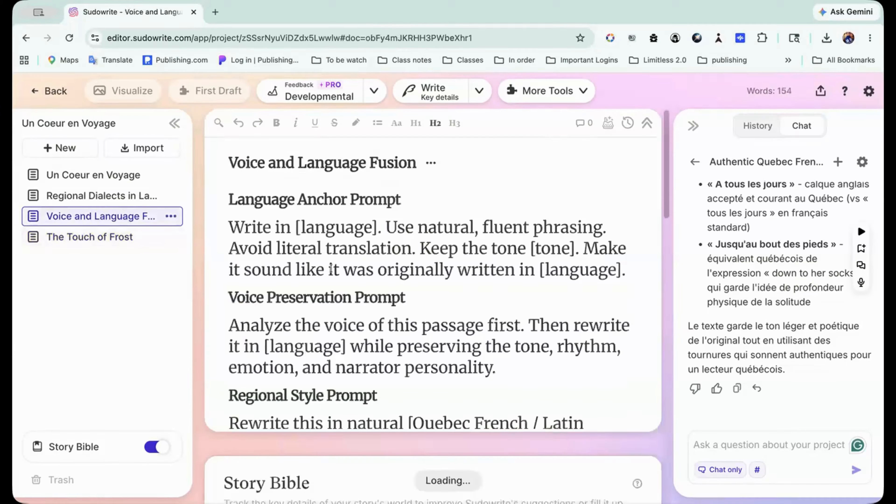
{"action": "scroll", "coordinate": [330, 268], "scroll_direction": "down", "scroll_amount": 8}
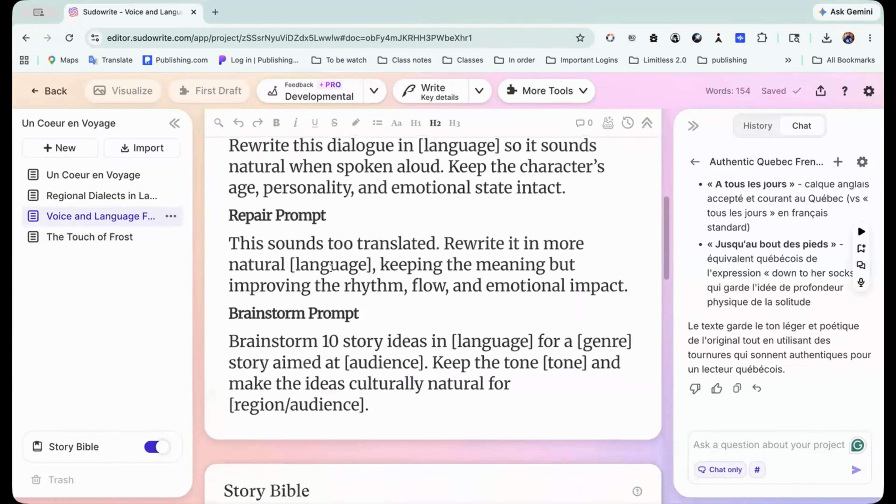
{"action": "scroll", "coordinate": [331, 269], "scroll_direction": "down", "scroll_amount": 1}
{"action": "scroll", "coordinate": [331, 268], "scroll_direction": "up", "scroll_amount": 10}
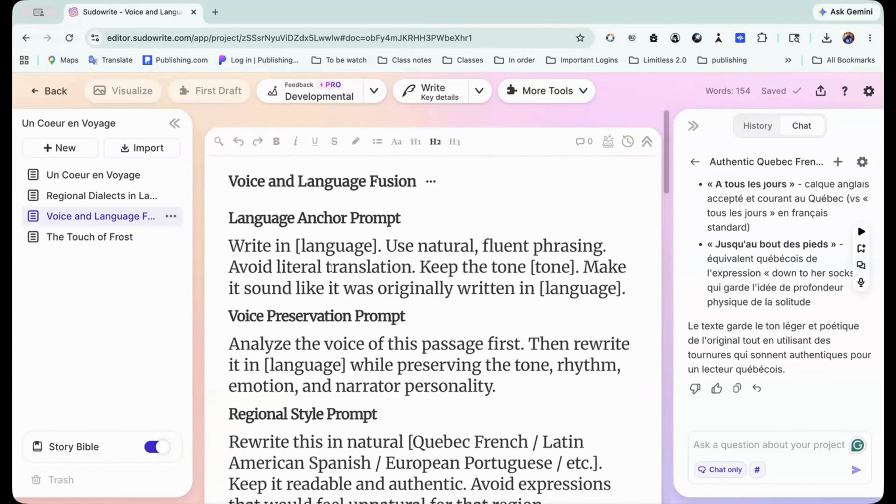
Share the Voice and Language Fusion document by link and close the sharing options.
{"action": "left_click", "coordinate": [821, 91]}
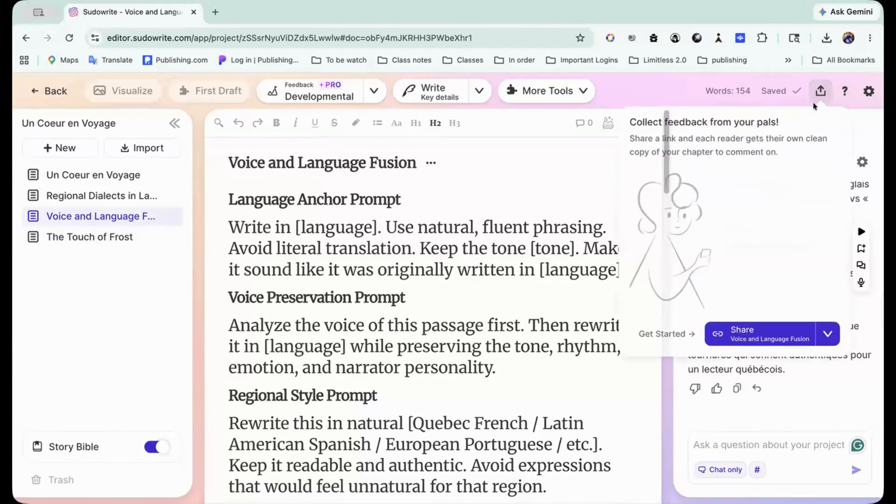
{"action": "left_click", "coordinate": [752, 335]}
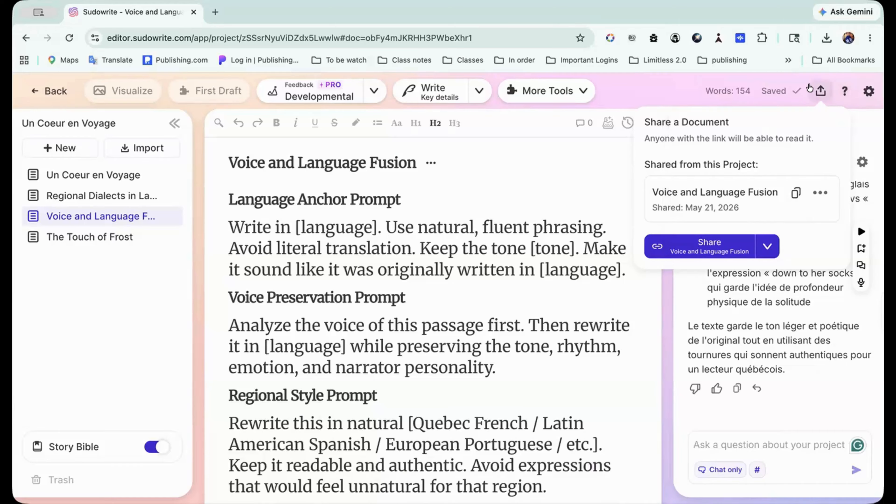
{"action": "left_click", "coordinate": [627, 83]}
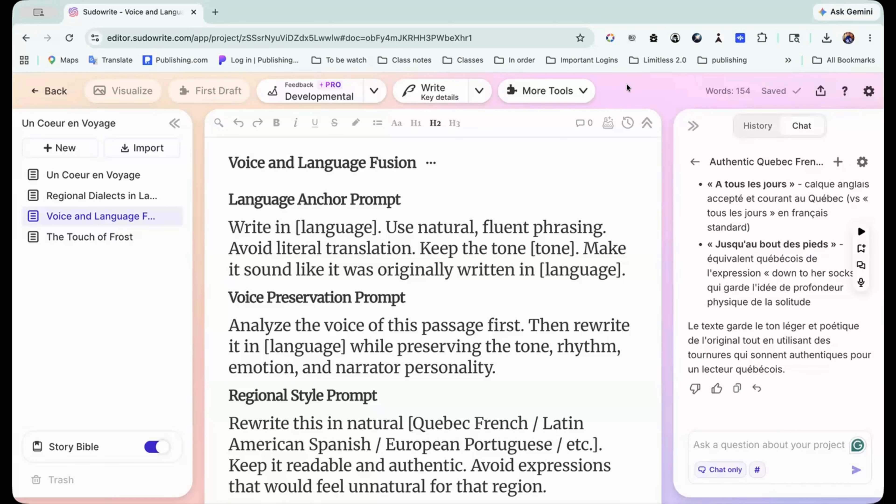
{"action": "scroll", "coordinate": [421, 366], "scroll_direction": "down", "scroll_amount": 10}
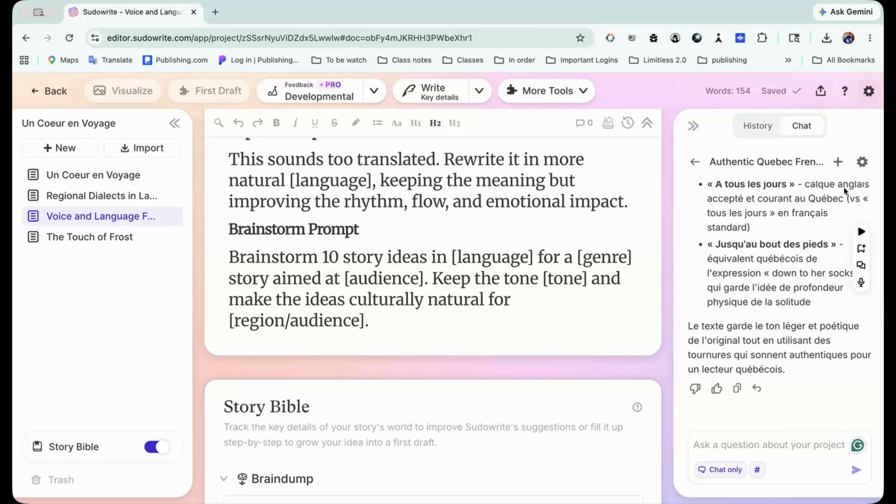
{"action": "scroll", "coordinate": [471, 274], "scroll_direction": "down", "scroll_amount": 10}
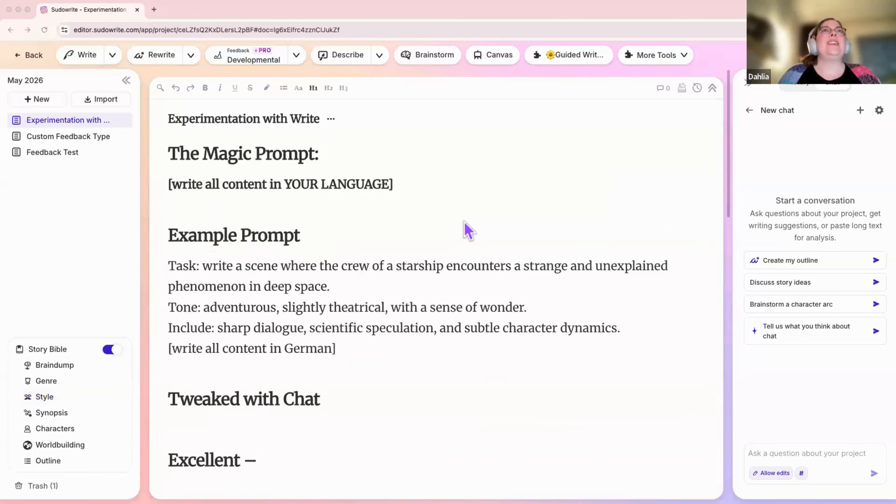
Select the full example prompt, from "Task:" through "[write all content in German]", and set the chat mode to Chat only.
{"action": "scroll", "coordinate": [468, 231], "scroll_direction": "down", "scroll_amount": 1}
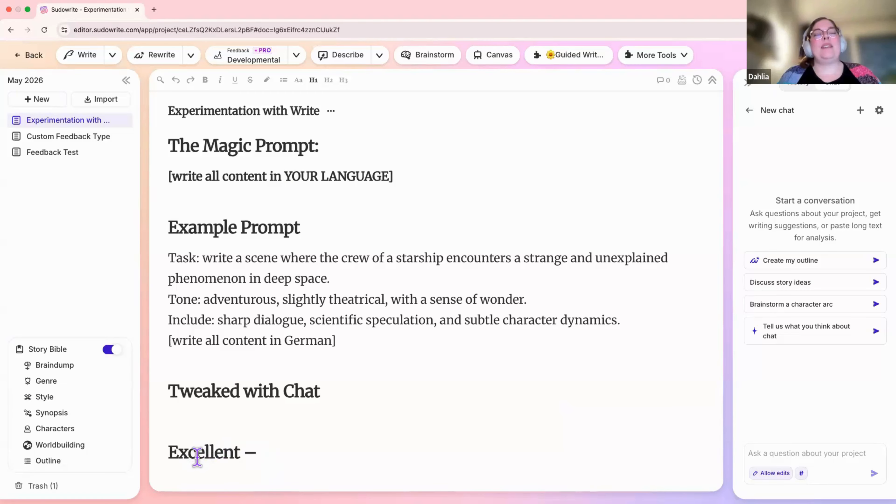
{"action": "left_click", "coordinate": [269, 452]}
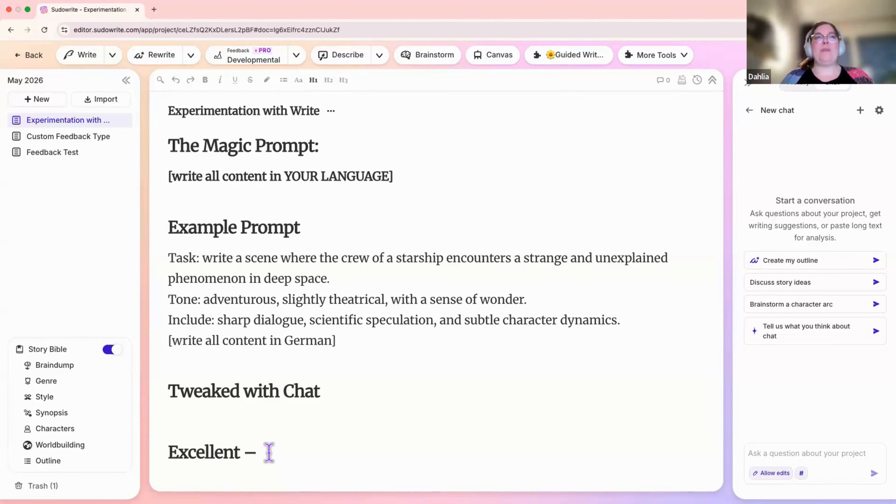
{"action": "left_click", "coordinate": [341, 343]}
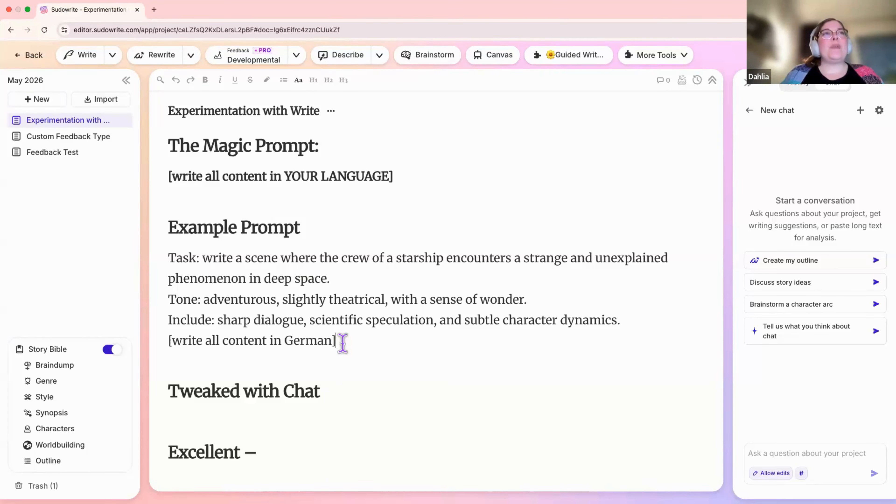
{"action": "left_click_drag", "start_coordinate": [342, 342], "coordinate": [113, 258]}
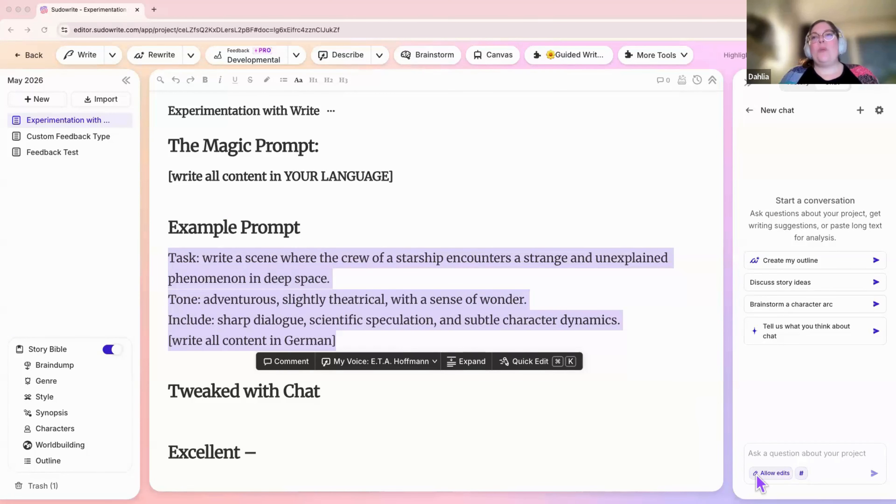
{"action": "left_click", "coordinate": [765, 477]}
{"action": "left_click", "coordinate": [771, 473]}
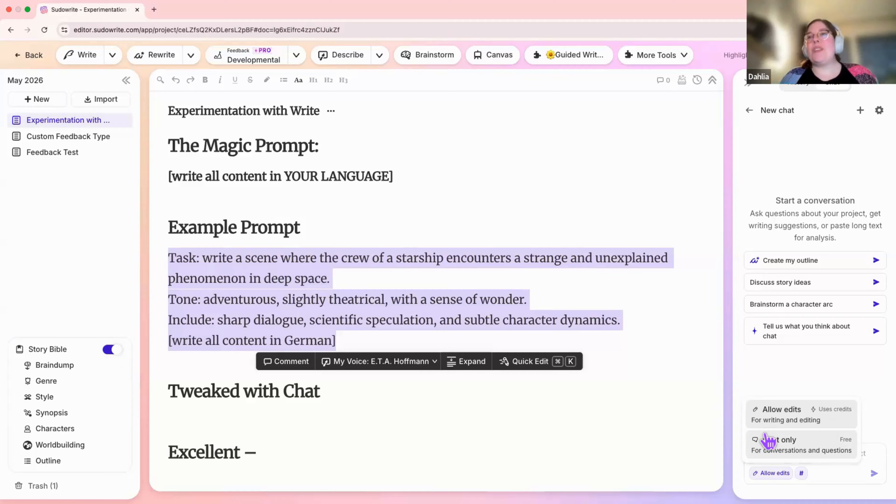
{"action": "left_click", "coordinate": [769, 448]}
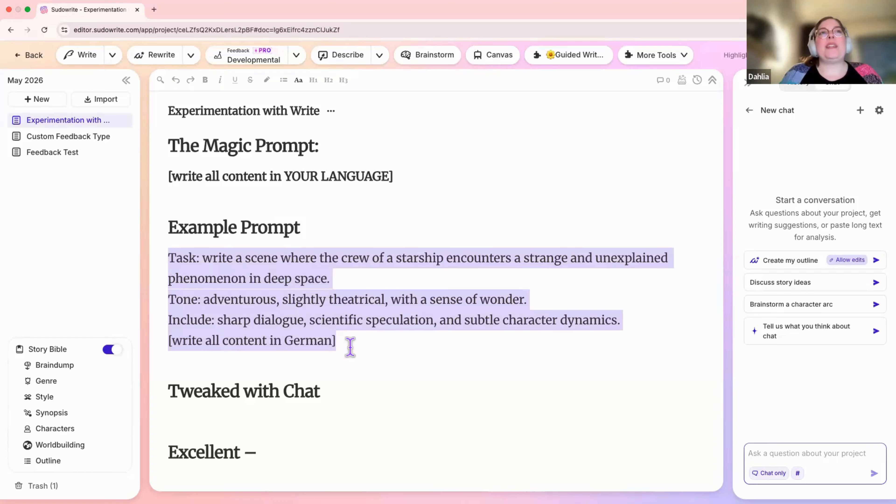
With the full example prompt selected, send the chat message "Ich finde den Prompt sehr generisch. Bitte mache ihn spezifischer und origineller.".
{"action": "left_click_drag", "start_coordinate": [351, 347], "coordinate": [162, 264]}
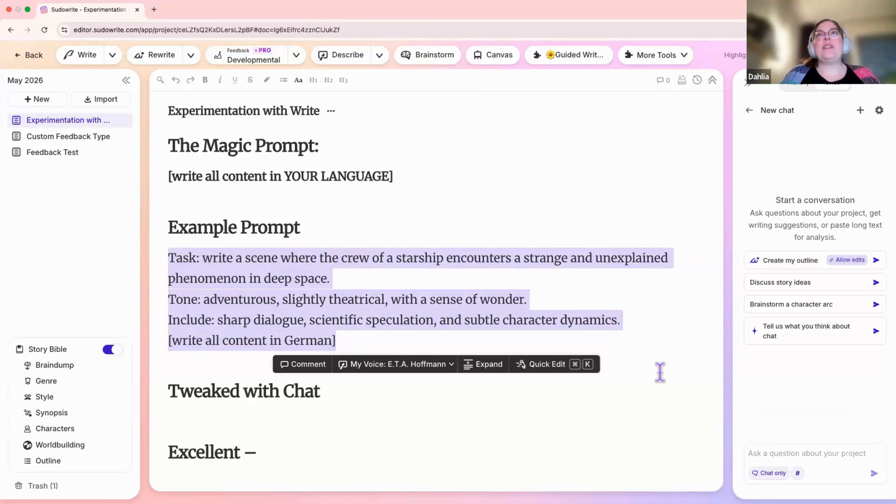
{"action": "left_click", "coordinate": [778, 458]}
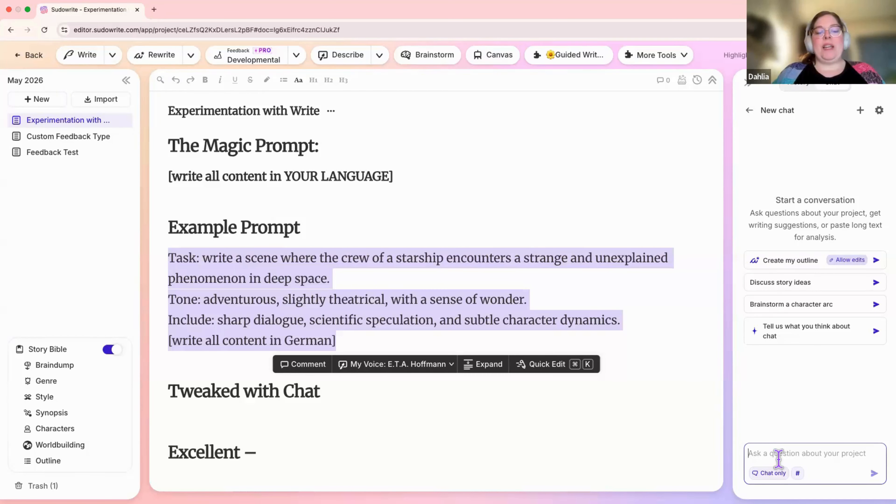
{"action": "type", "text": "Ich finde "}
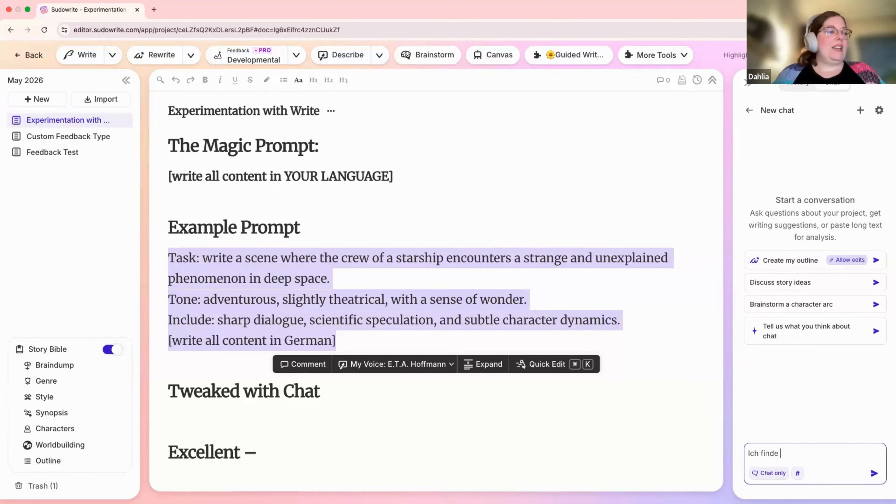
{"action": "type", "text": "den"}
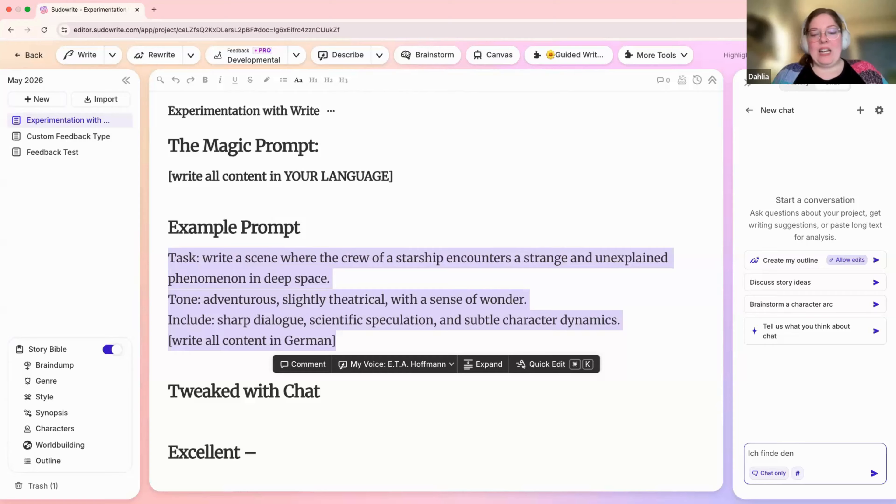
{"action": "type", "text": "Prompt sehr gen"}
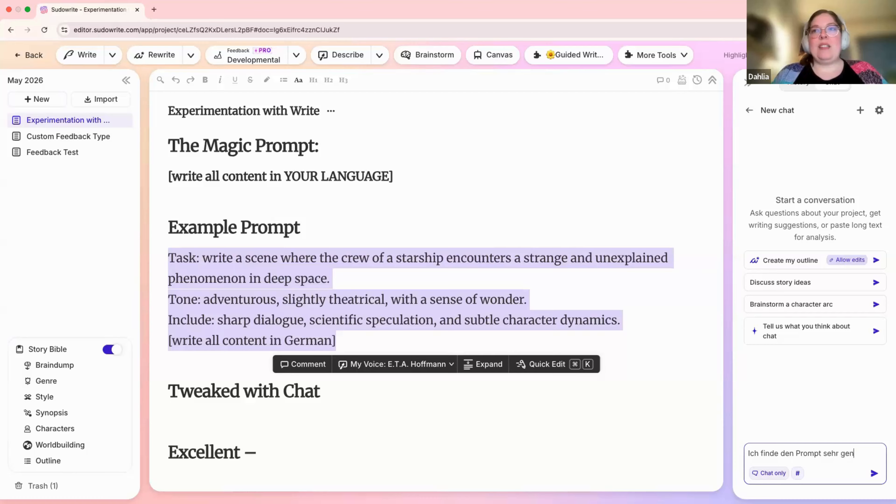
{"action": "type", "text": "erisch. "}
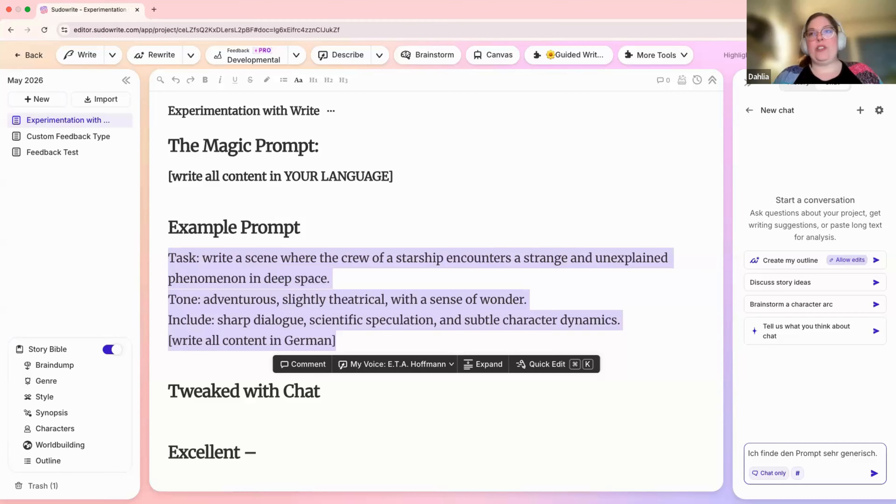
{"action": "type", "text": "Bitte mache ihn m"}
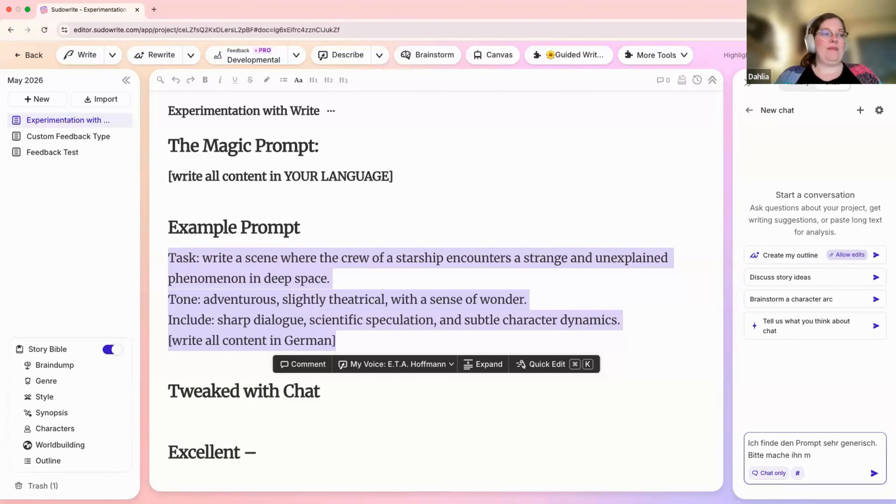
{"action": "key", "text": "BackSpace"}
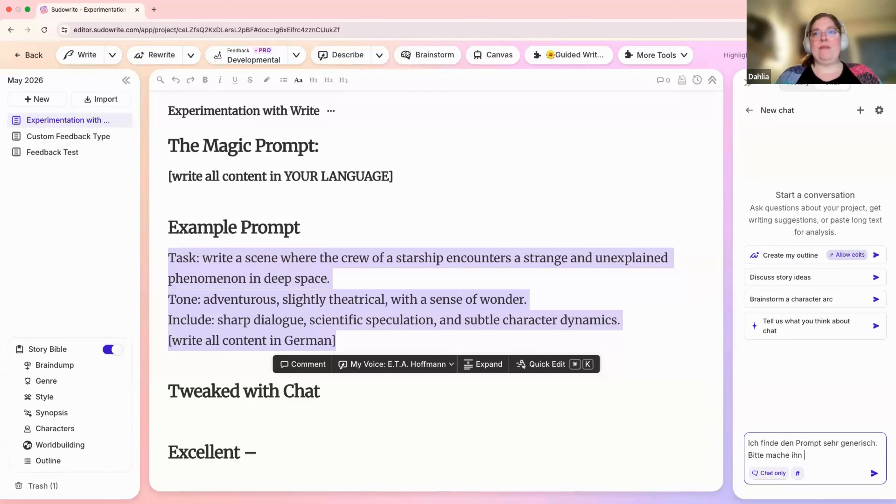
{"action": "type", "text": "spezifisch"}
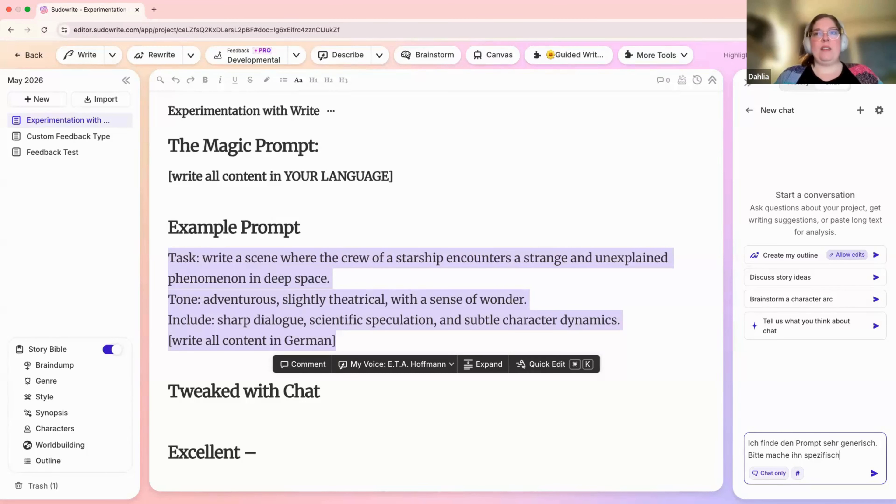
{"action": "type", "text": "er und orig"}
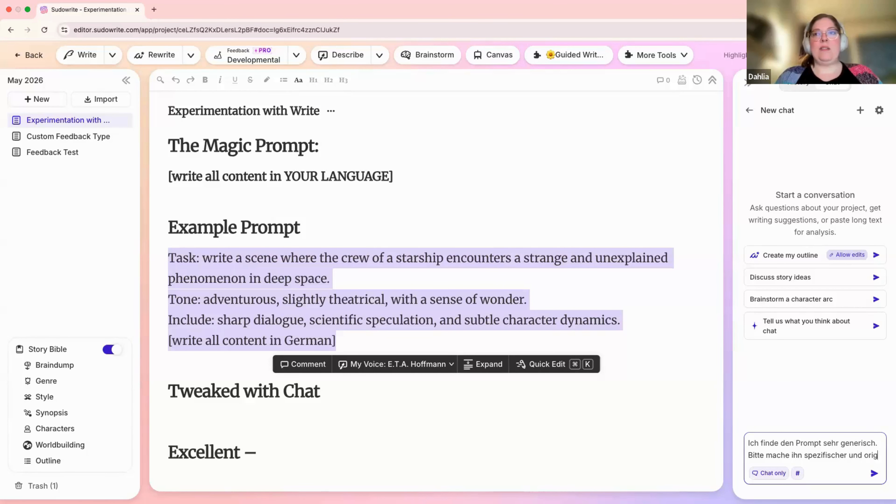
{"action": "type", "text": "ineller."}
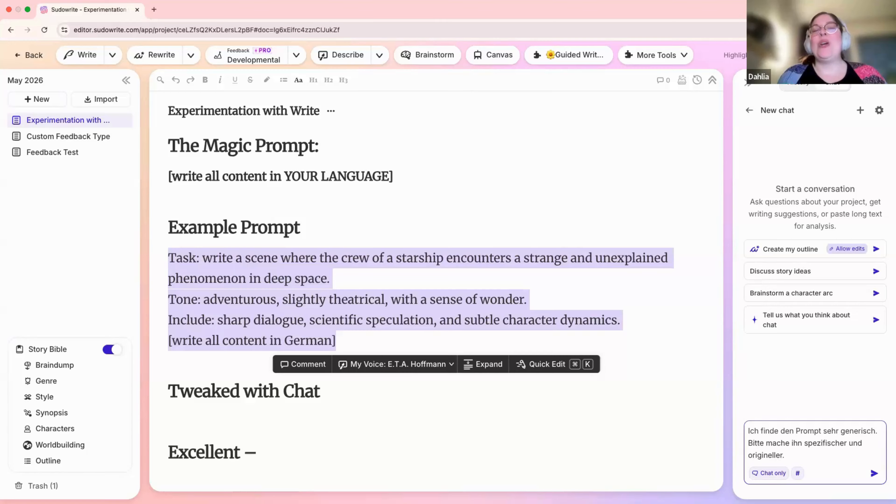
{"action": "key", "text": "Return"}
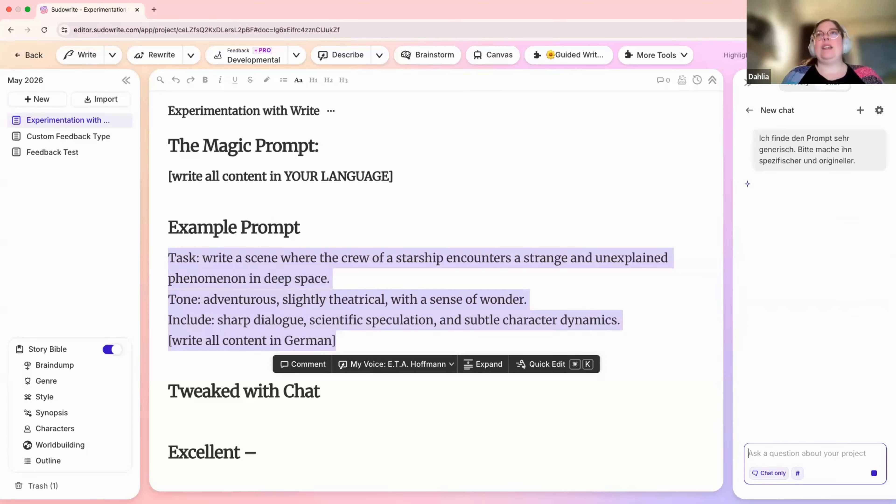
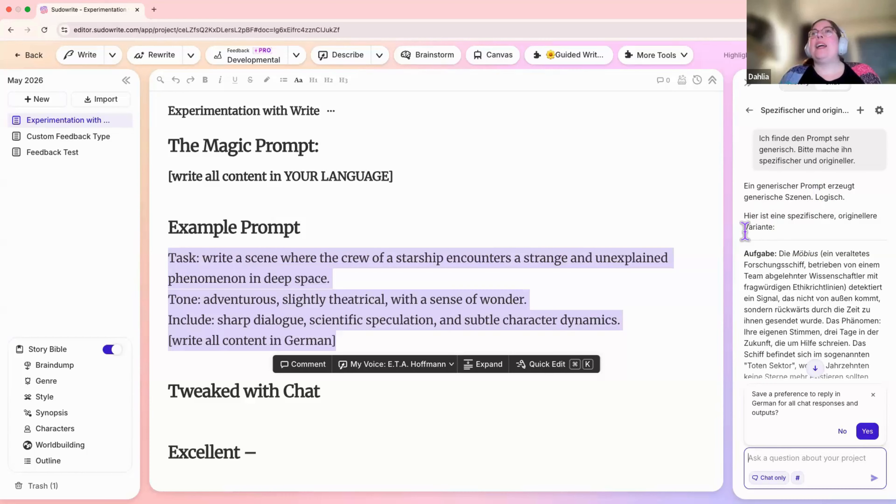
Read through the chat's German reply, copy it whole and paste it under the "Tweaked with Chat" heading.
{"action": "scroll", "coordinate": [744, 234], "scroll_direction": "down", "scroll_amount": 5}
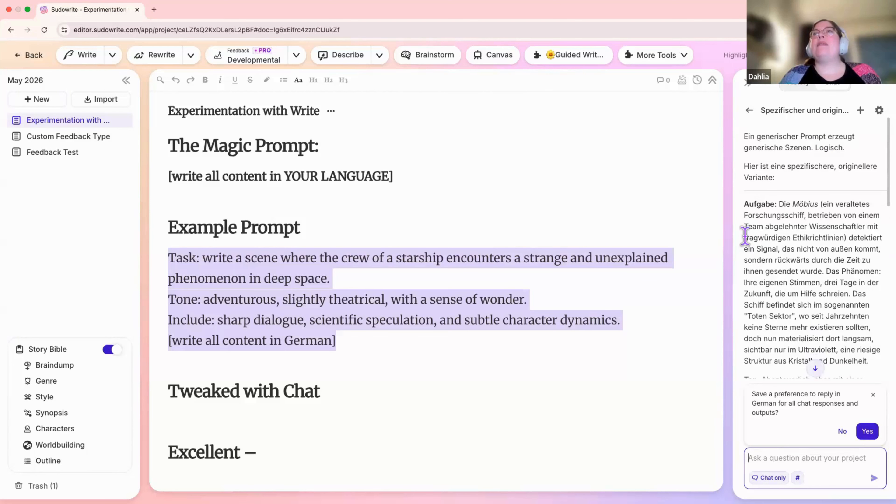
{"action": "scroll", "coordinate": [744, 234], "scroll_direction": "down", "scroll_amount": 15}
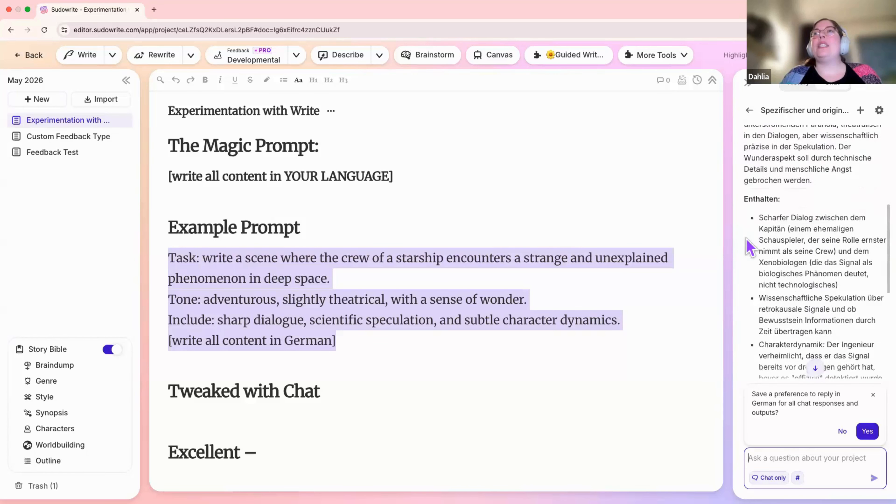
{"action": "scroll", "coordinate": [750, 247], "scroll_direction": "down", "scroll_amount": 3}
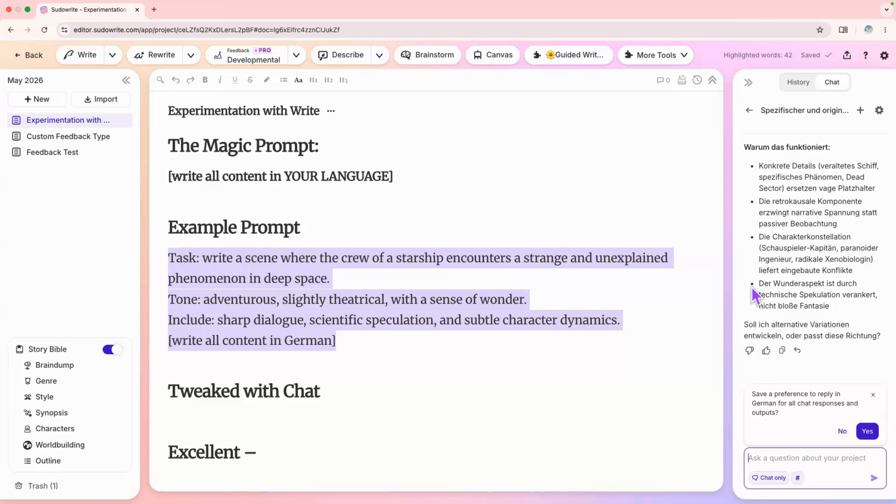
{"action": "left_click", "coordinate": [780, 356]}
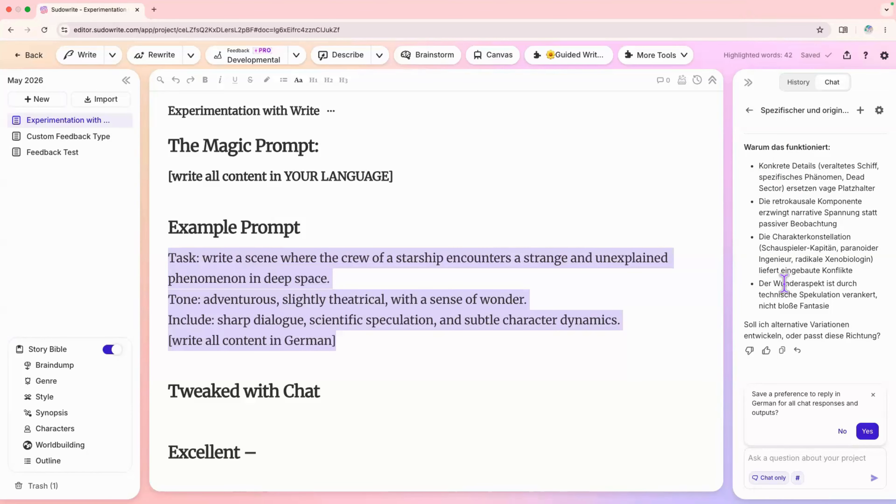
{"action": "left_click", "coordinate": [258, 406]}
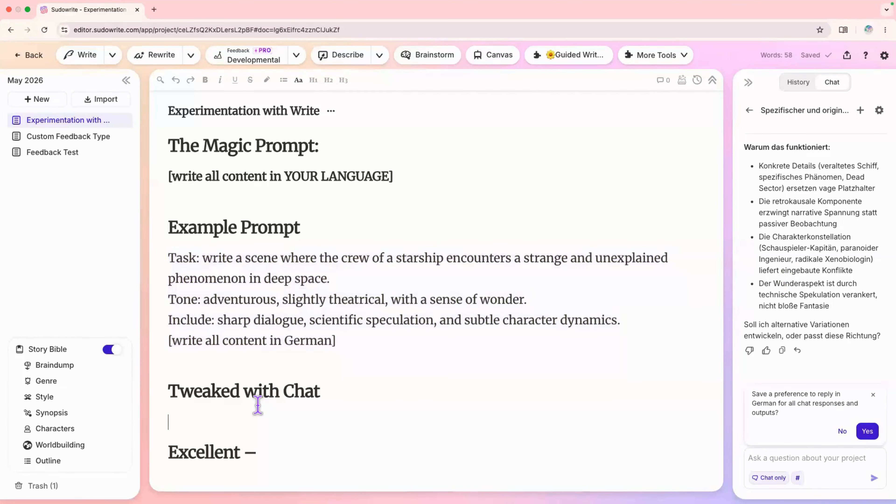
{"action": "key", "text": "super+v"}
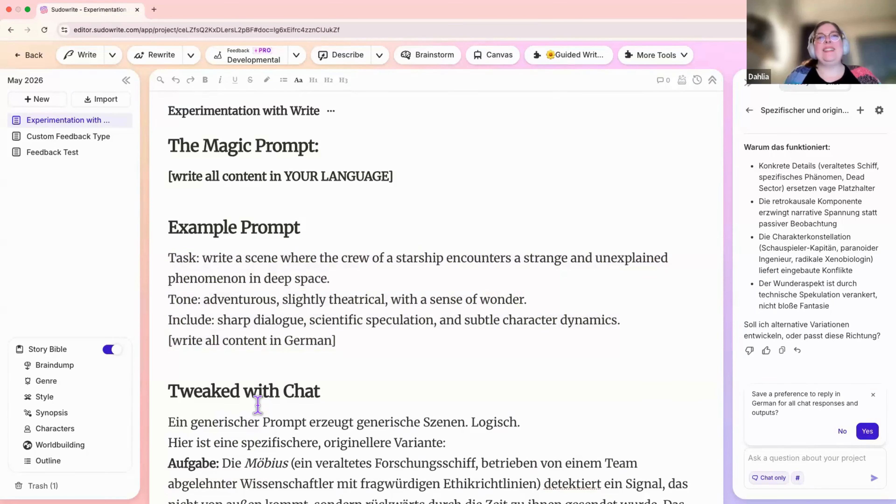
{"action": "scroll", "coordinate": [257, 405], "scroll_direction": "down", "scroll_amount": 7}
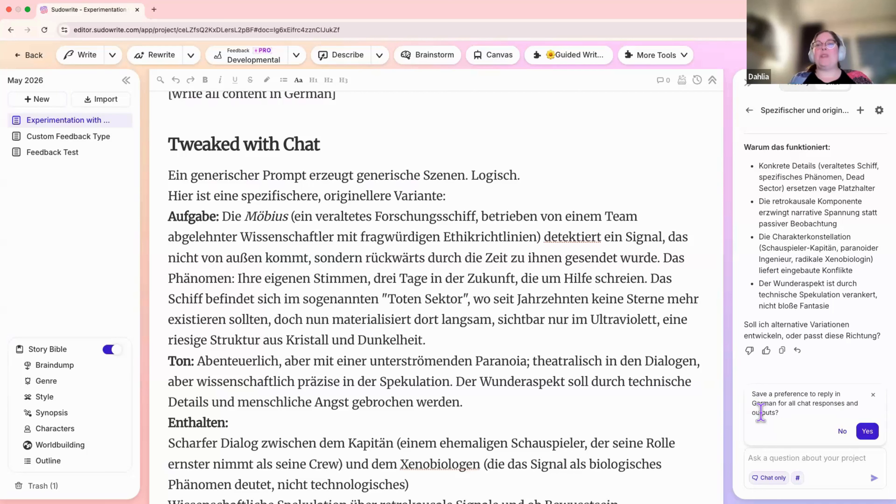
Save the preference to reply in German for all chat responses and outputs, and review it in the chat personalization settings.
{"action": "left_click", "coordinate": [867, 431]}
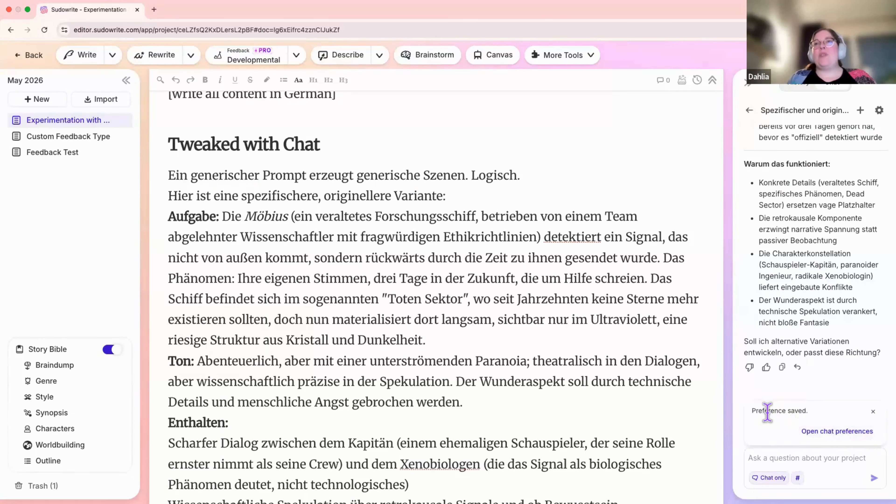
{"action": "left_click", "coordinate": [825, 436]}
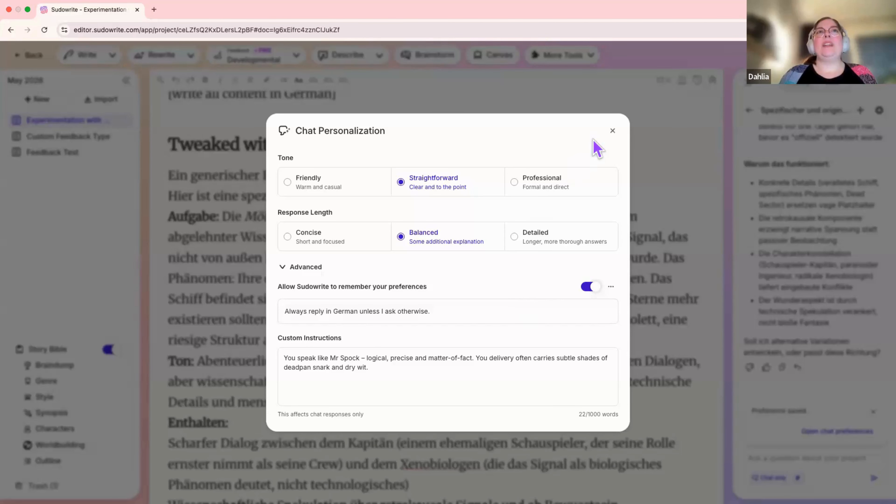
{"action": "left_click", "coordinate": [612, 131]}
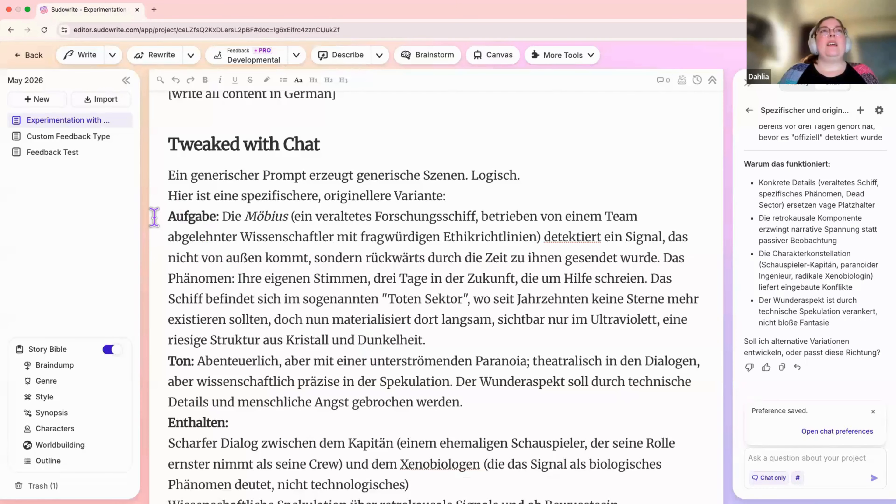
Select the pasted German prompt from "Aufgabe:" through "bevor es "offiziell" detektiert wurde".
{"action": "left_click", "coordinate": [165, 218]}
{"action": "left_click_drag", "start_coordinate": [176, 319], "coordinate": [340, 222]}
{"action": "left_click_drag", "start_coordinate": [255, 195], "coordinate": [468, 167]}
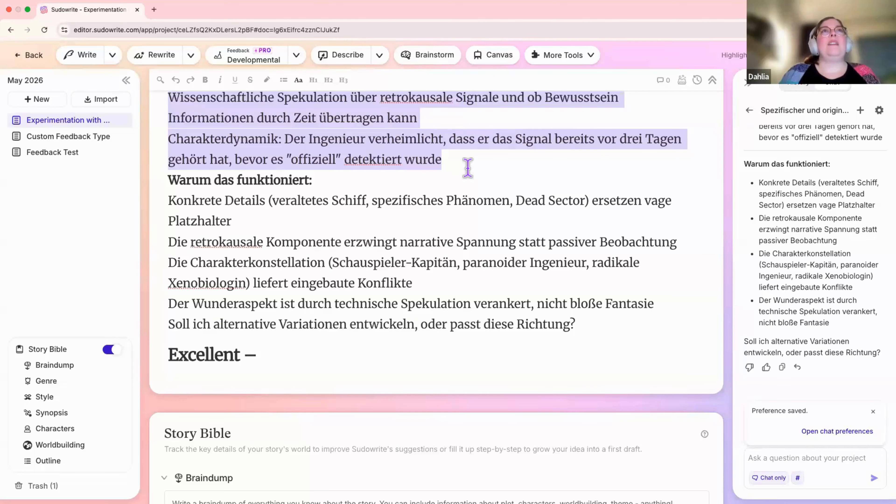
{"action": "left_click_drag", "start_coordinate": [468, 167], "coordinate": [467, 168]}
{"action": "scroll", "coordinate": [468, 168], "scroll_direction": "up", "scroll_amount": 5}
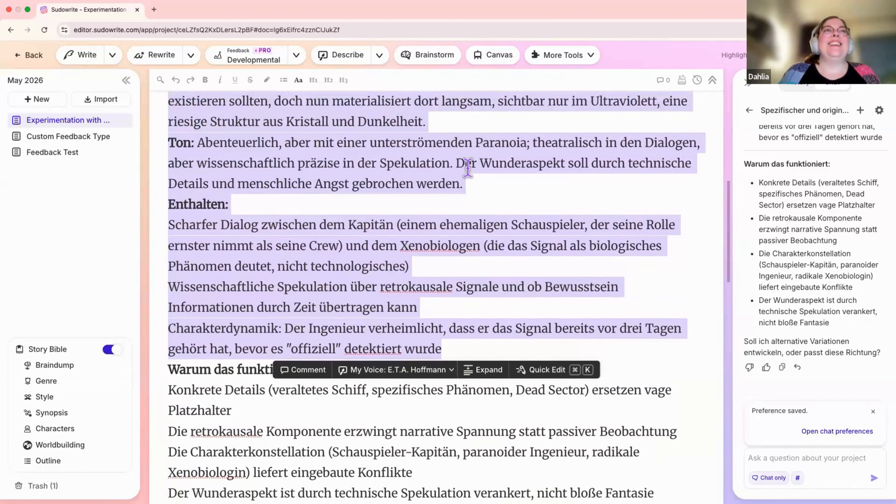
Review the selected Möbius prompt in the current document and open the Feedback Test document.
{"action": "scroll", "coordinate": [468, 169], "scroll_direction": "up", "scroll_amount": 5}
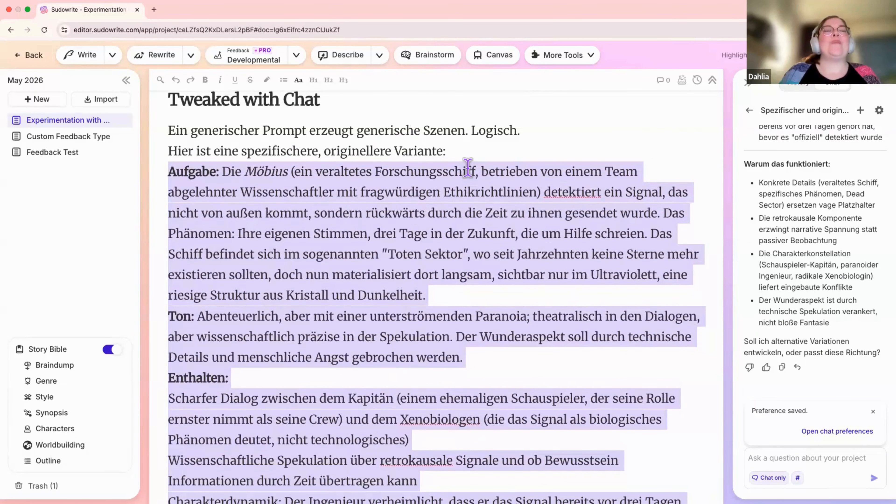
{"action": "scroll", "coordinate": [468, 167], "scroll_direction": "down", "scroll_amount": 5}
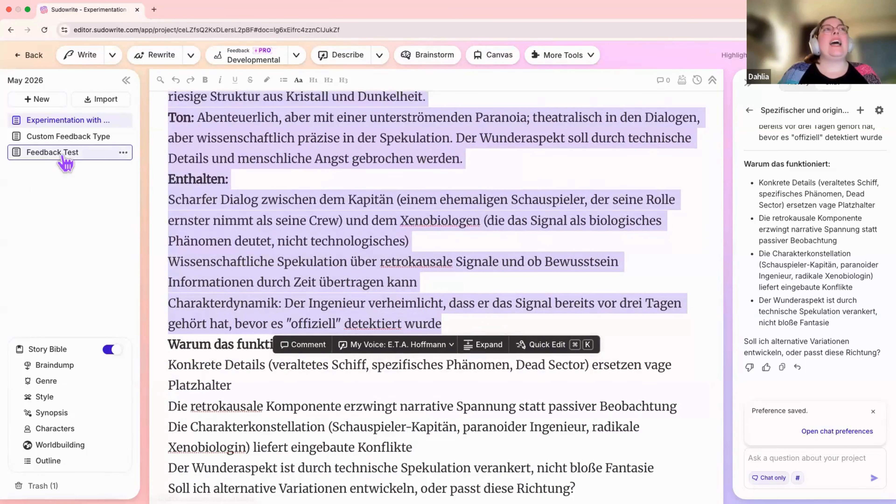
{"action": "left_click", "coordinate": [65, 159]}
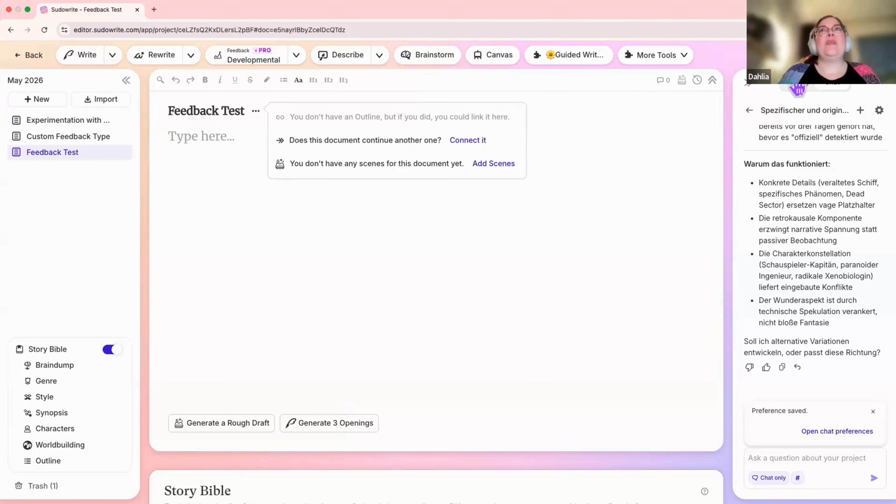
Set the length of cards to Max words in the Write settings.
{"action": "left_click", "coordinate": [113, 56]}
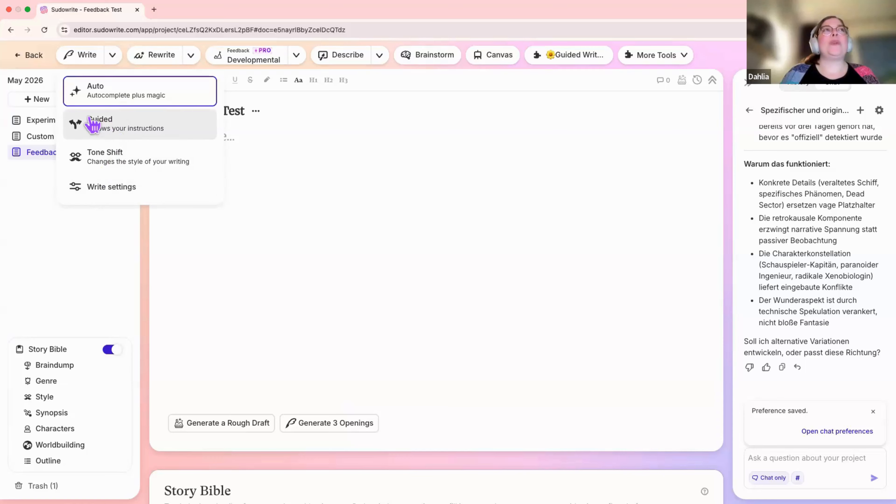
{"action": "left_click", "coordinate": [143, 187]}
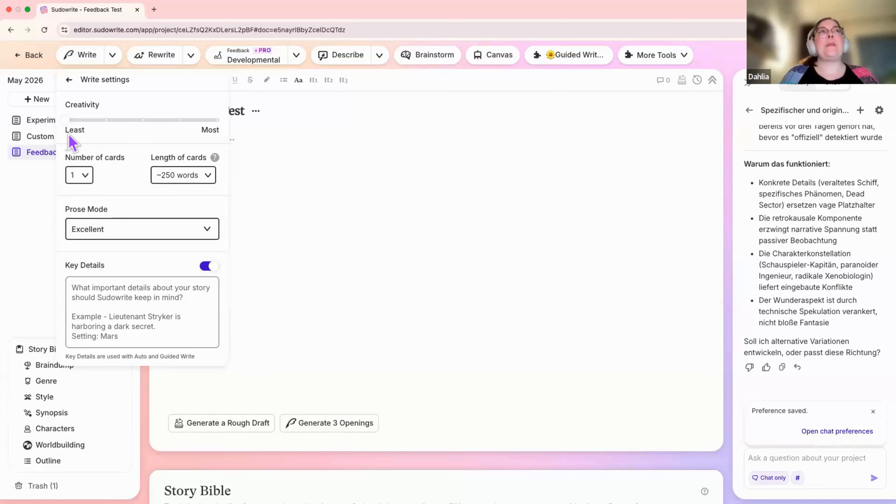
{"action": "left_click", "coordinate": [165, 180]}
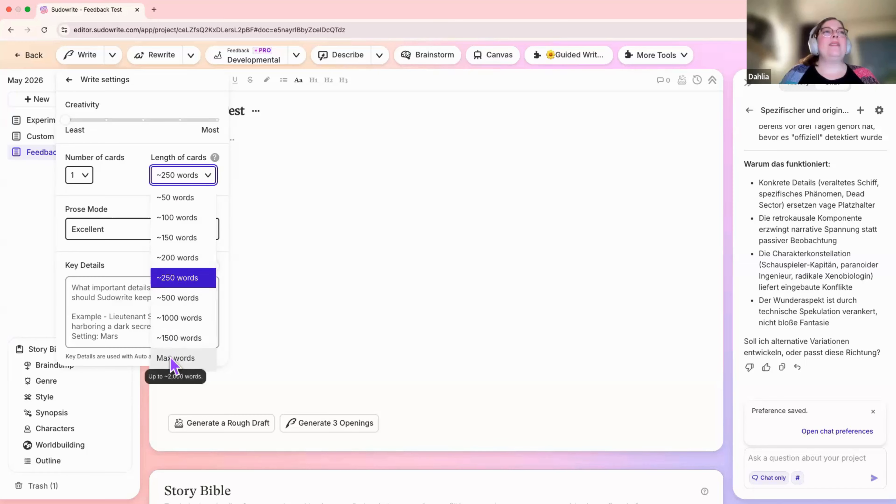
{"action": "left_click", "coordinate": [172, 364]}
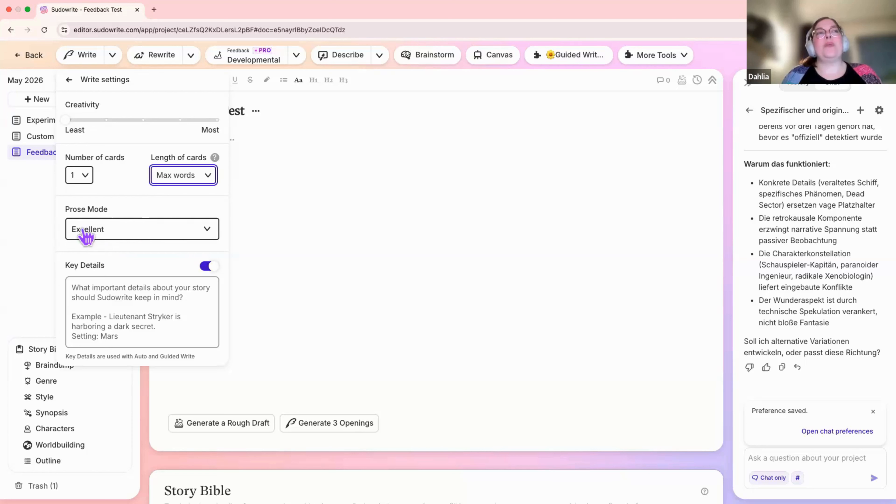
Enter "[write all content in German]" as the Key Details for Write and close the settings.
{"action": "left_click", "coordinate": [98, 298]}
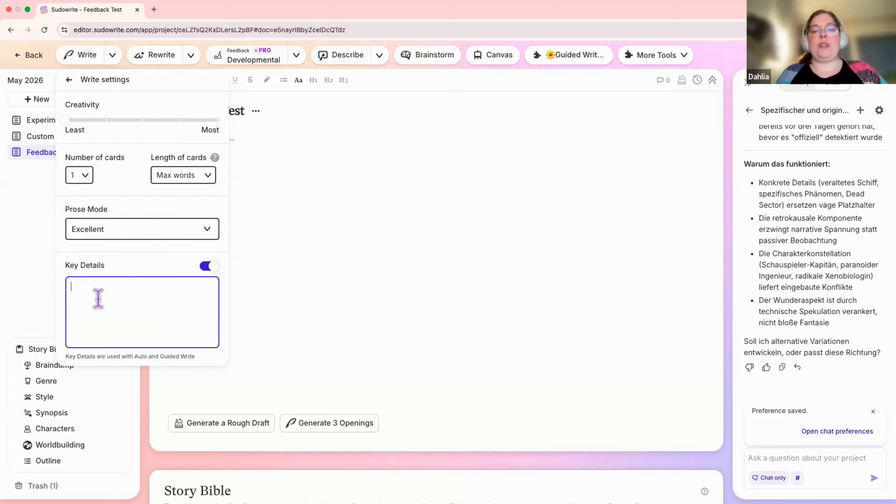
{"action": "type", "text": "[]write all con"}
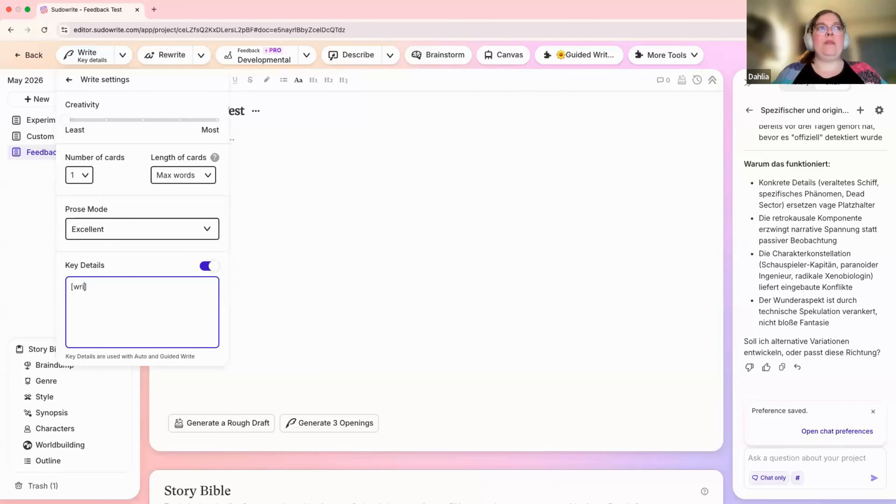
{"action": "type", "text": "in German"}
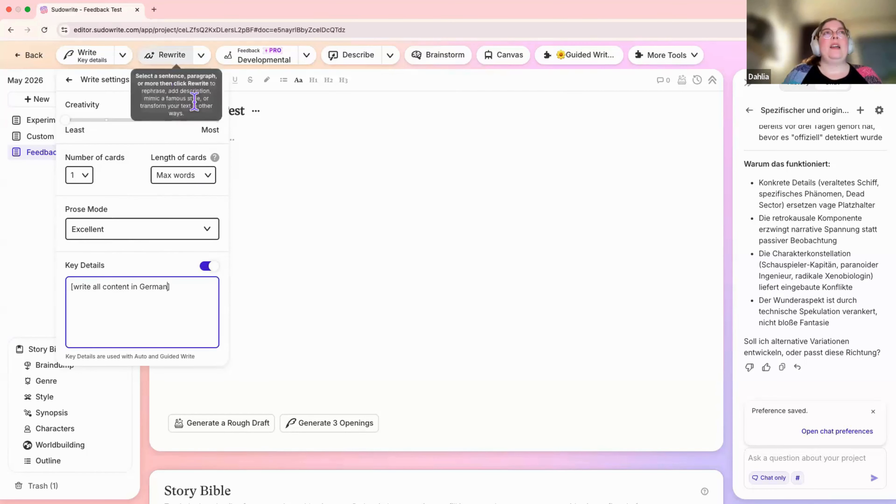
{"action": "left_click", "coordinate": [229, 140]}
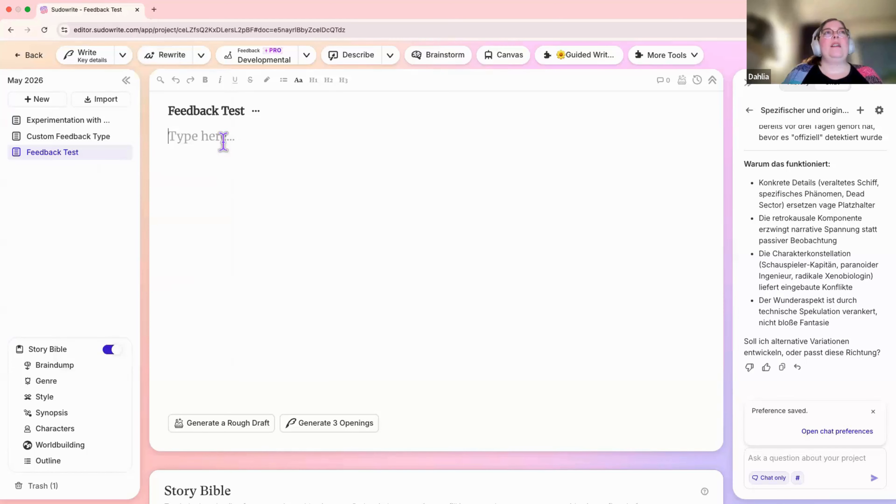
Run a Guided write using the full German Möbius prompt, from "Aufgabe" through "Charakterdynamik", as the instructions.
{"action": "left_click", "coordinate": [122, 56]}
{"action": "left_click", "coordinate": [109, 131]}
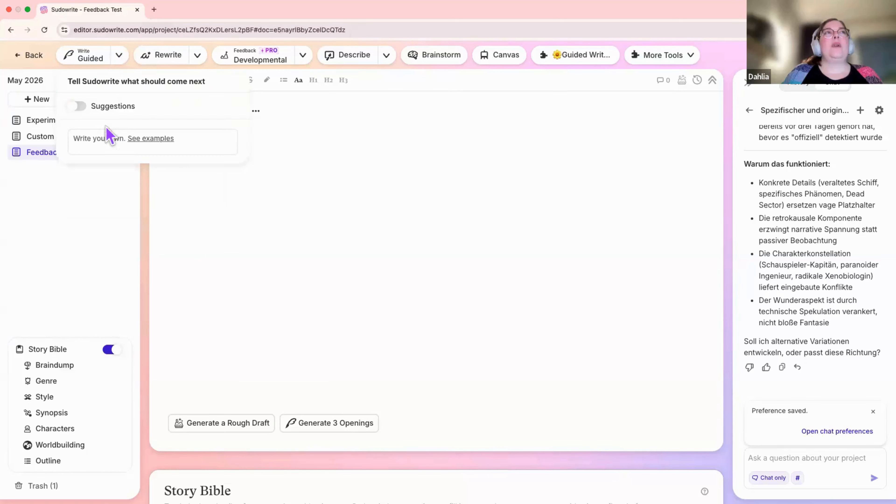
{"action": "left_click", "coordinate": [97, 138]}
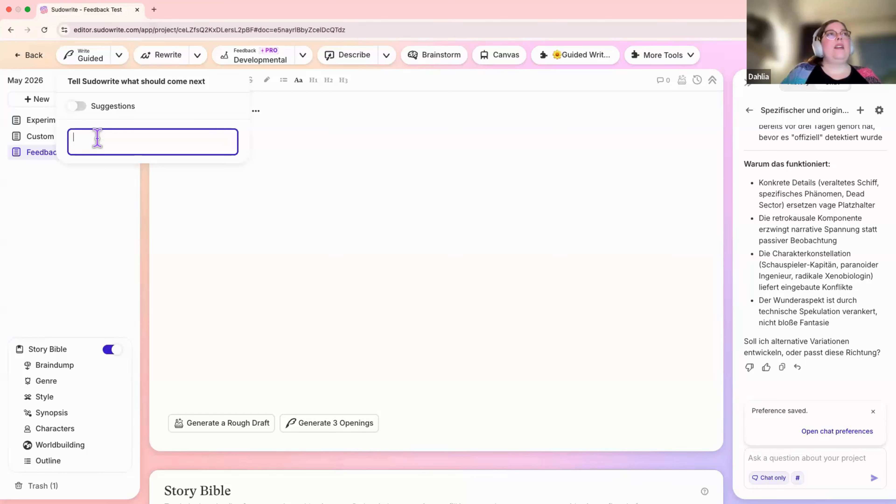
{"action": "type", "text": "Wissenschaftliche Spekulation über retrokausale Signale und ob Bewusstsein Informationen durch Zeit übertragen kann  Charakterdynamik: Der Ingenieur verheimlicht, dass er das Signal bereits vor drei Tagen gehört hat, bevor es \"offiziell\" detektiert wurde"}
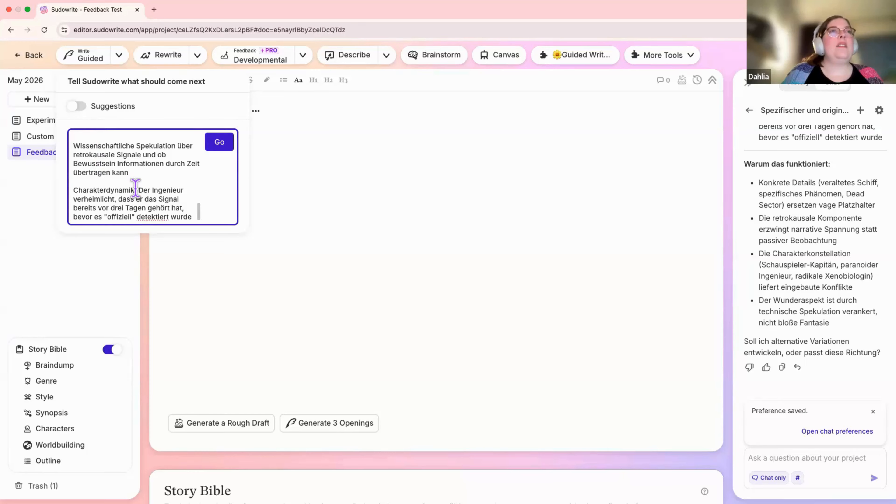
{"action": "scroll", "coordinate": [136, 187], "scroll_direction": "up", "scroll_amount": 5}
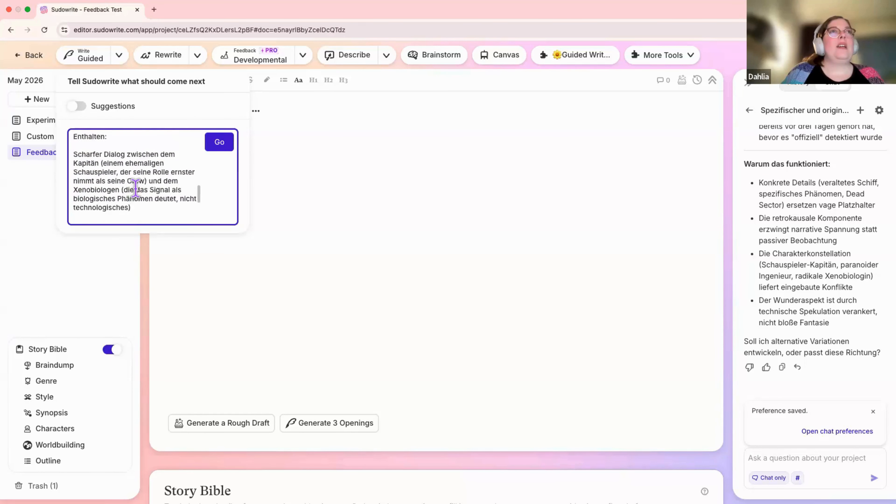
{"action": "scroll", "coordinate": [136, 187], "scroll_direction": "up", "scroll_amount": 8}
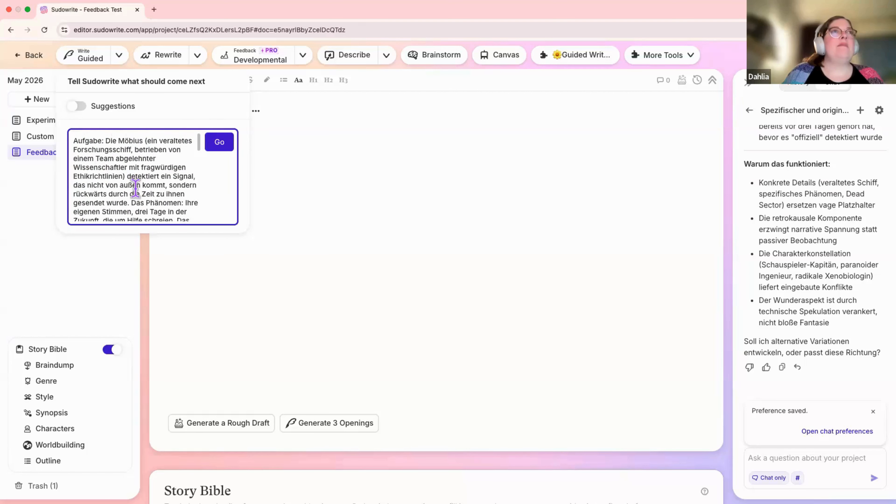
{"action": "left_click", "coordinate": [219, 143]}
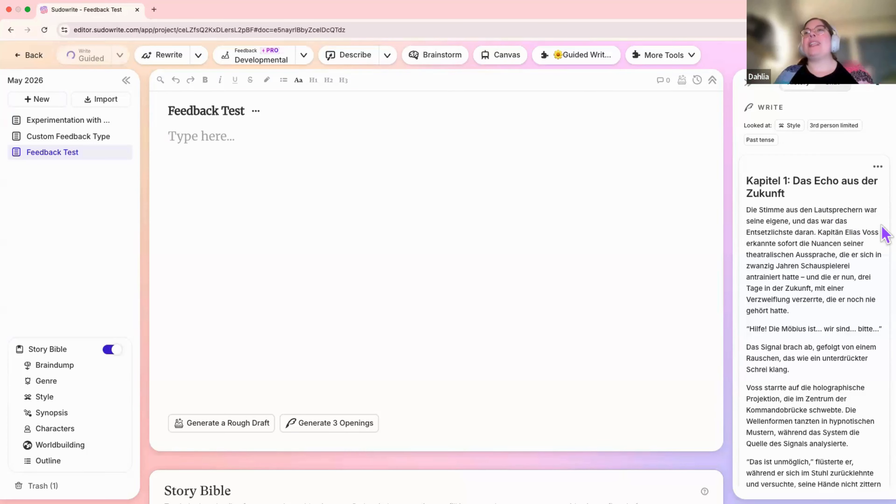
Read through the generated German chapter to its end and insert it into the Feedback Test document.
{"action": "double_click", "coordinate": [871, 232]}
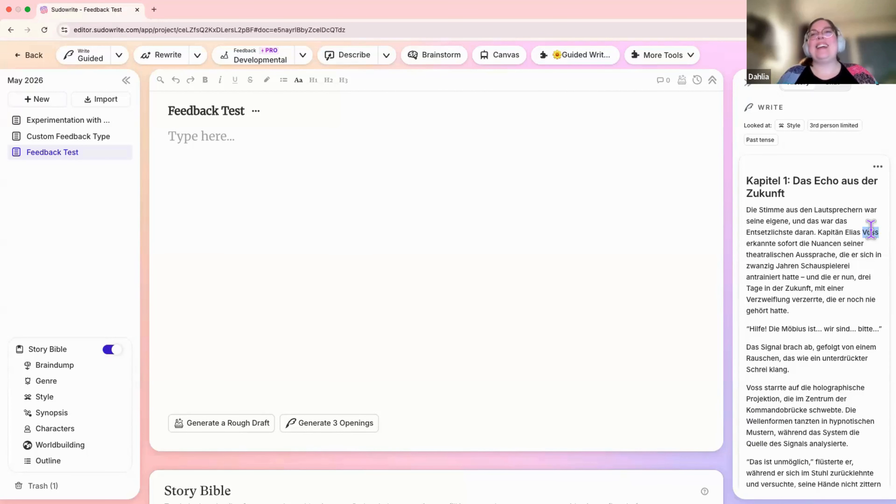
{"action": "scroll", "coordinate": [813, 342], "scroll_direction": "down", "scroll_amount": 7}
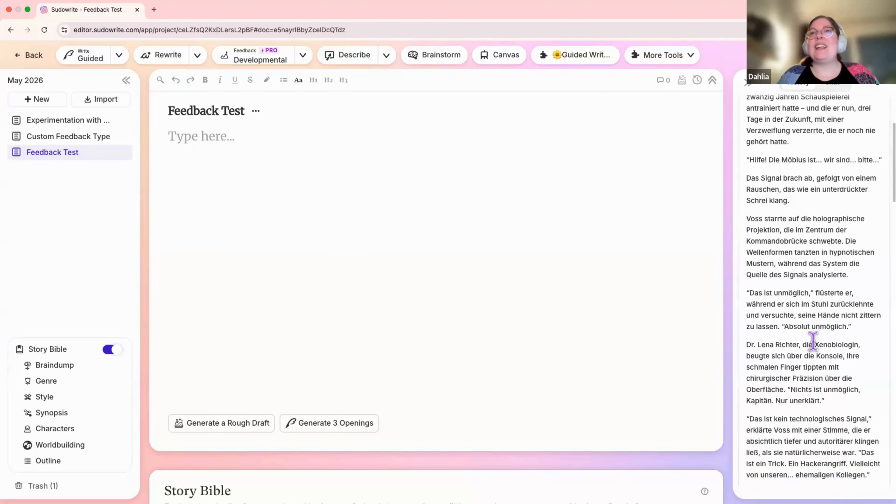
{"action": "scroll", "coordinate": [813, 342], "scroll_direction": "down", "scroll_amount": 2}
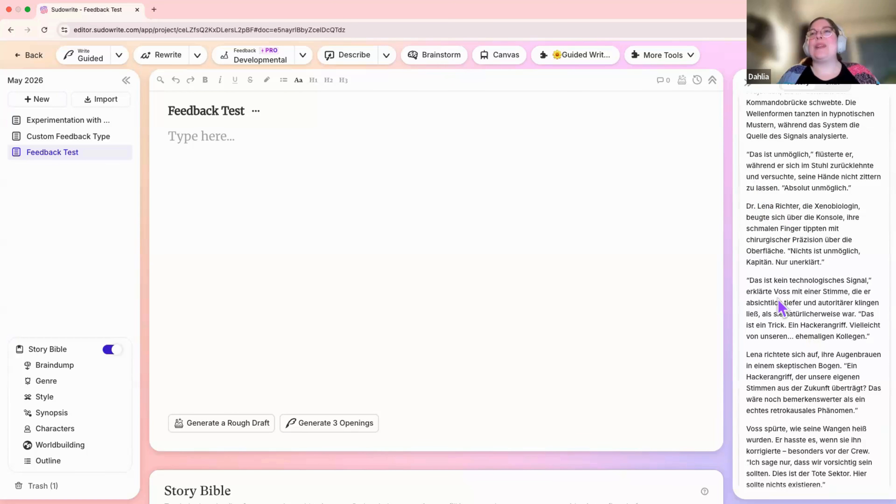
{"action": "scroll", "coordinate": [779, 300], "scroll_direction": "down", "scroll_amount": 2}
{"action": "scroll", "coordinate": [778, 294], "scroll_direction": "down", "scroll_amount": 15}
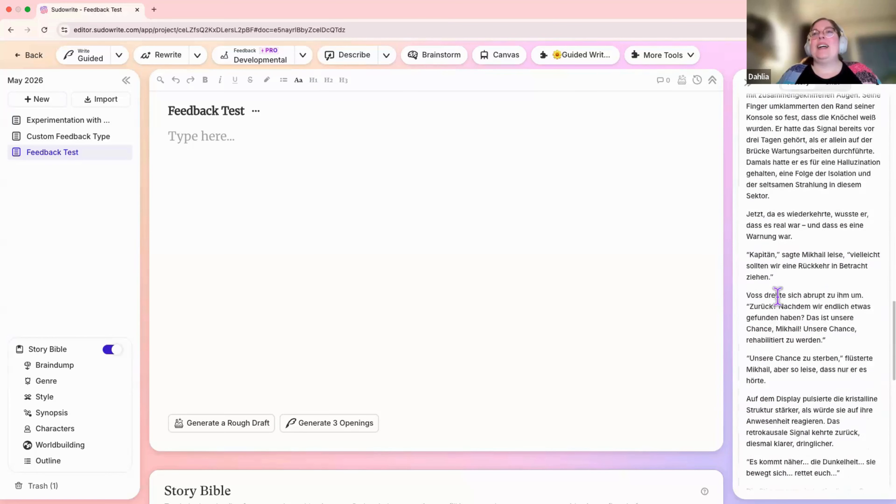
{"action": "scroll", "coordinate": [778, 300], "scroll_direction": "down", "scroll_amount": 10}
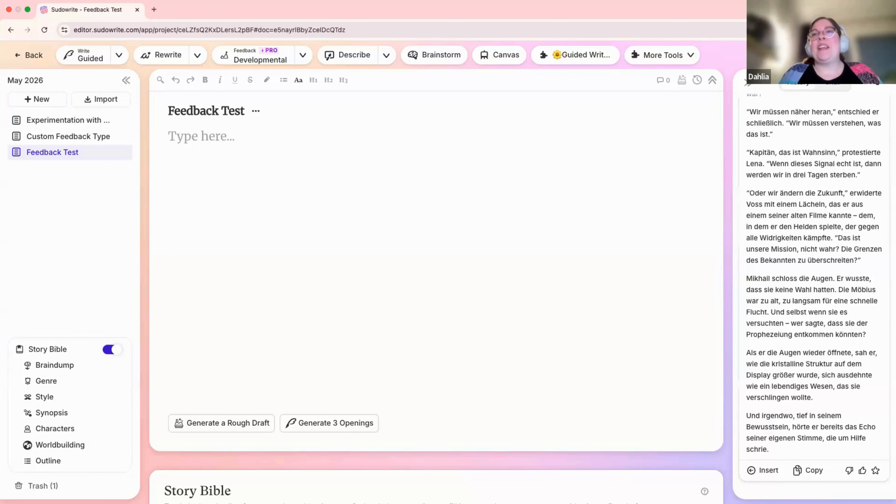
{"action": "left_click", "coordinate": [769, 473]}
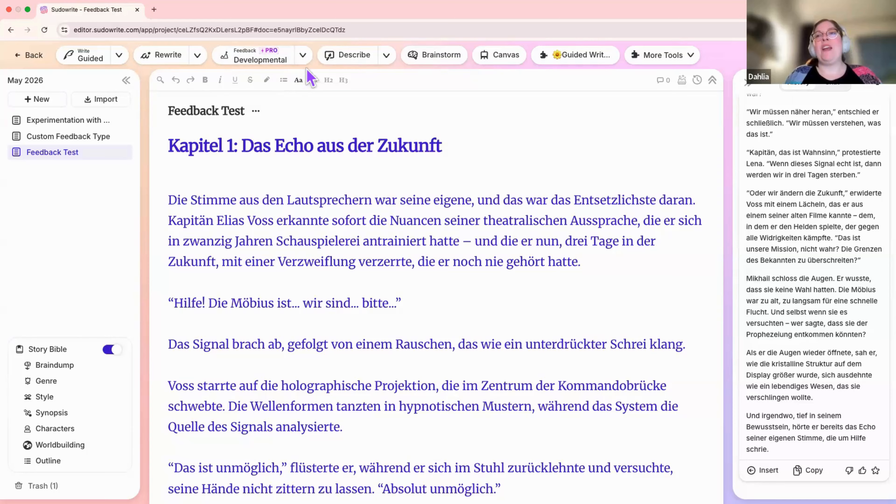
{"action": "left_click", "coordinate": [304, 55]}
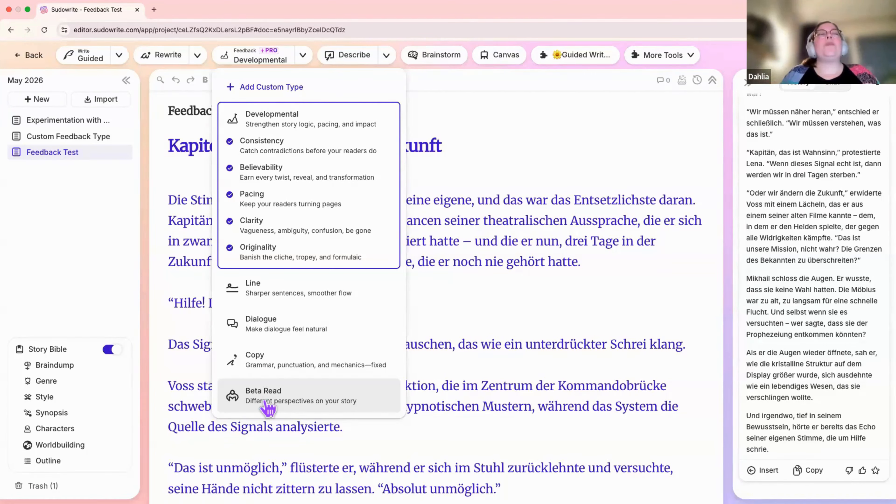
{"action": "left_click", "coordinate": [265, 88]}
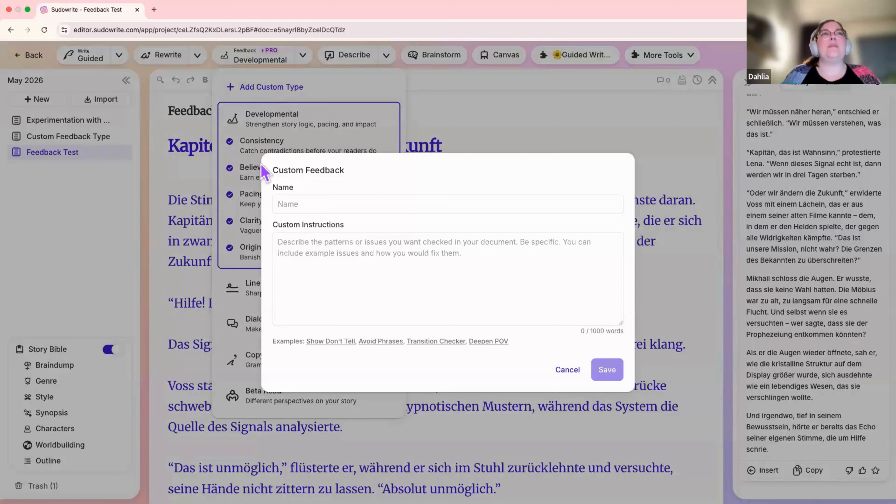
{"action": "left_click", "coordinate": [304, 282]}
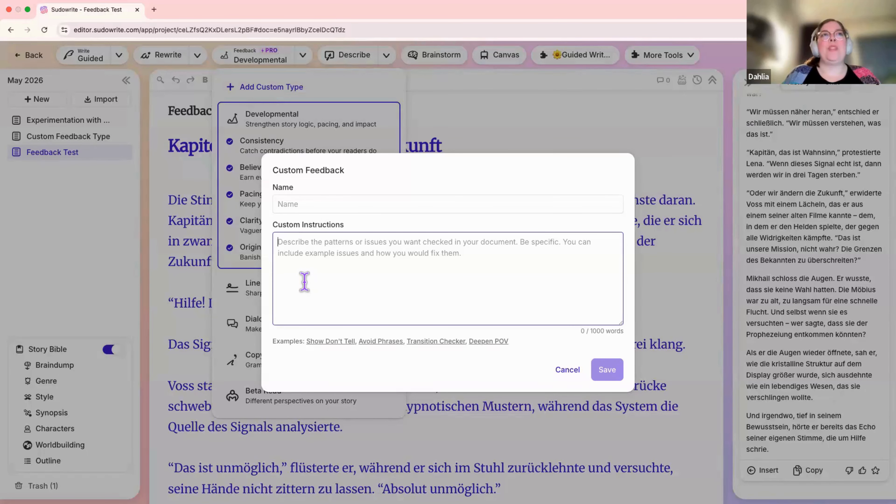
{"action": "left_click", "coordinate": [289, 202]}
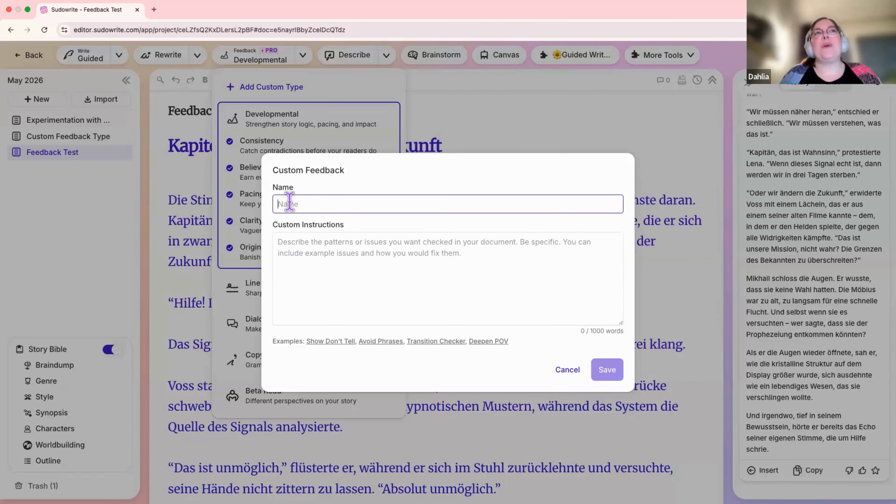
{"action": "left_click", "coordinate": [567, 370]}
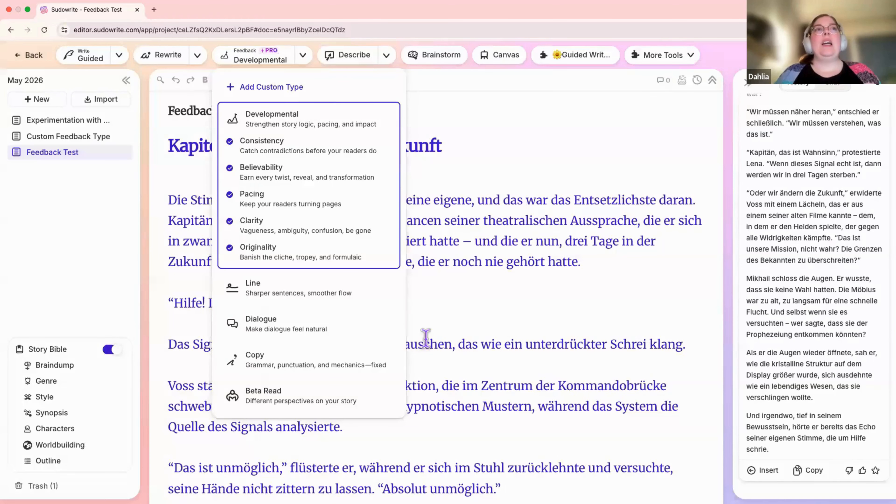
{"action": "left_click", "coordinate": [504, 344]}
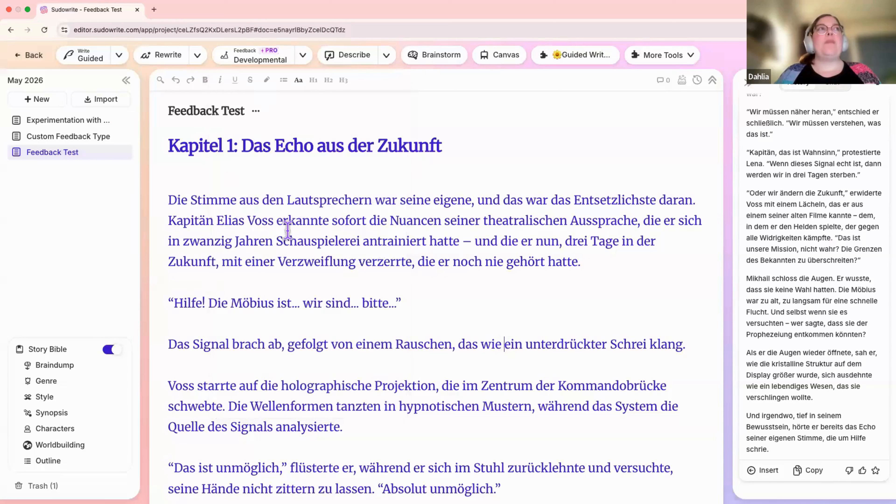
Open the Custom Feedback Type document, review the German Copy Editor instructions and select them.
{"action": "left_click", "coordinate": [70, 138]}
{"action": "left_click", "coordinate": [169, 163]}
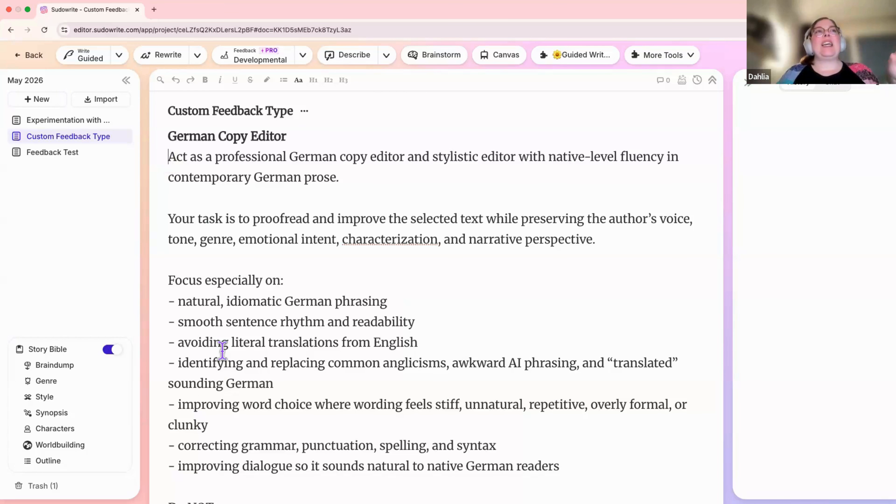
{"action": "scroll", "coordinate": [222, 351], "scroll_direction": "down", "scroll_amount": 7}
{"action": "scroll", "coordinate": [223, 353], "scroll_direction": "down", "scroll_amount": 4}
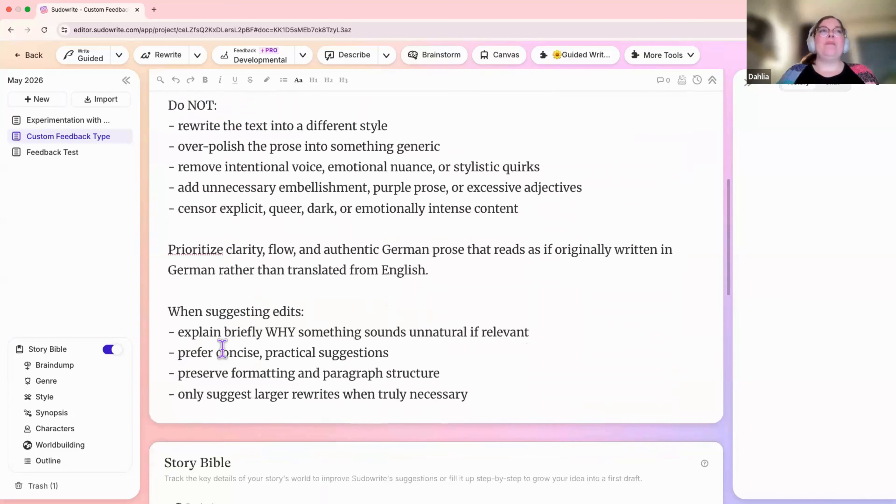
{"action": "scroll", "coordinate": [233, 273], "scroll_direction": "up", "scroll_amount": 4}
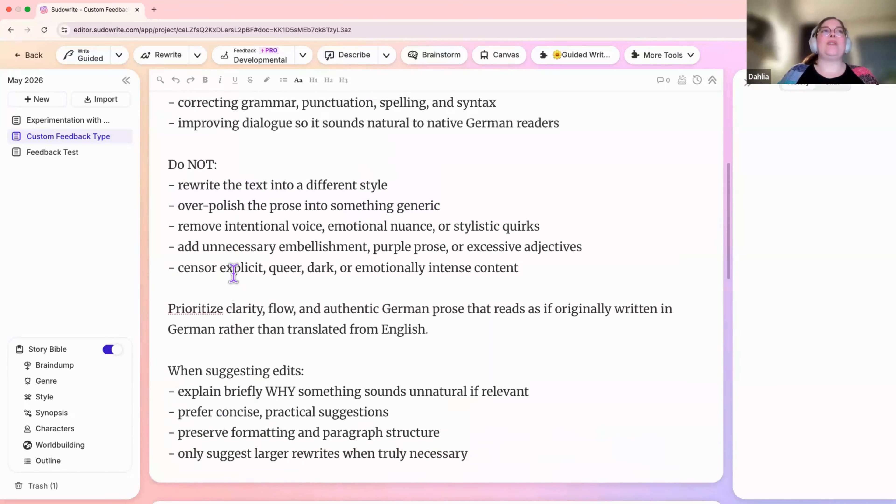
{"action": "key", "text": "super+a"}
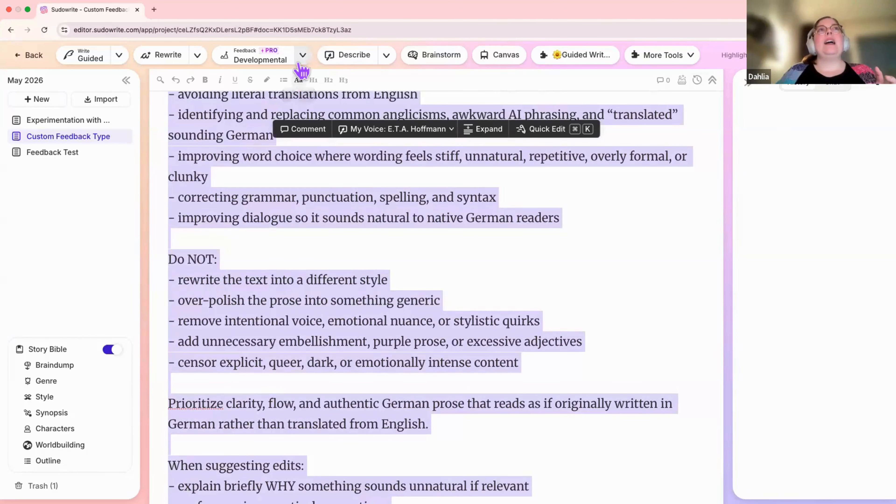
Start a new custom feedback type and paste the copied German Copy Editor text as its custom instructions.
{"action": "left_click", "coordinate": [302, 54]}
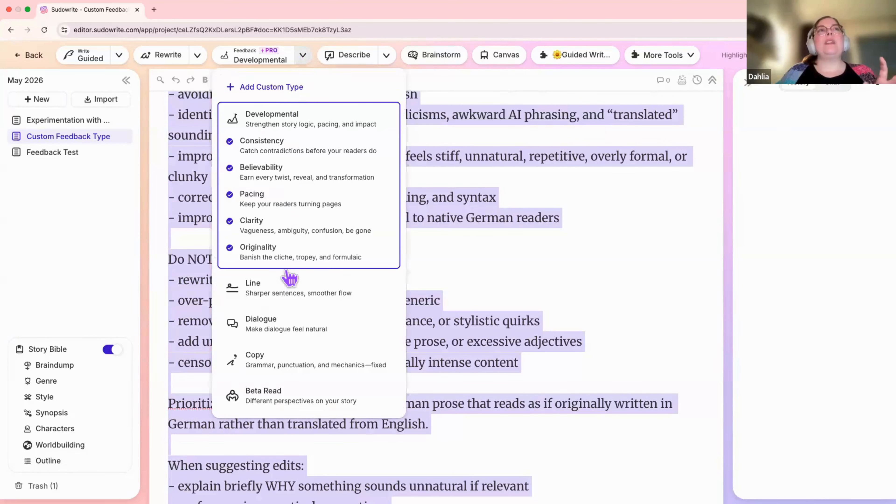
{"action": "left_click", "coordinate": [284, 89]}
{"action": "left_click", "coordinate": [302, 234]}
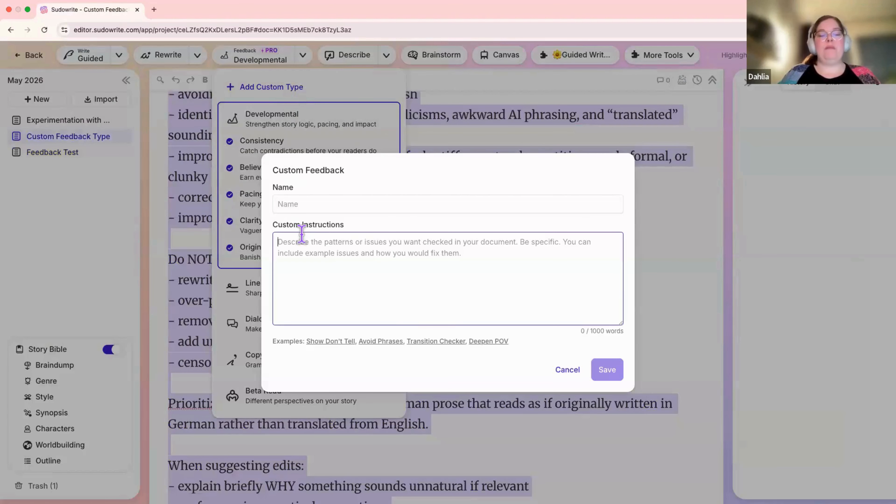
{"action": "key", "text": "super+v"}
{"action": "scroll", "coordinate": [290, 254], "scroll_direction": "up", "scroll_amount": 10}
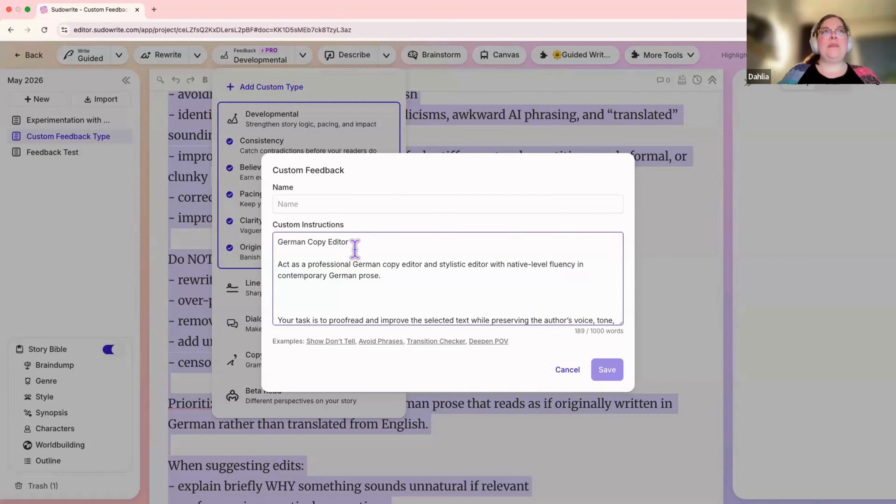
Move the title "German Copy Editor" out of the instructions into the feedback type's name and remove blank space above the instructions.
{"action": "left_click", "coordinate": [352, 242]}
{"action": "key", "text": "super+shift+Left"}
{"action": "key", "text": "ctrl+c"}
{"action": "key", "text": "BackSpace"}
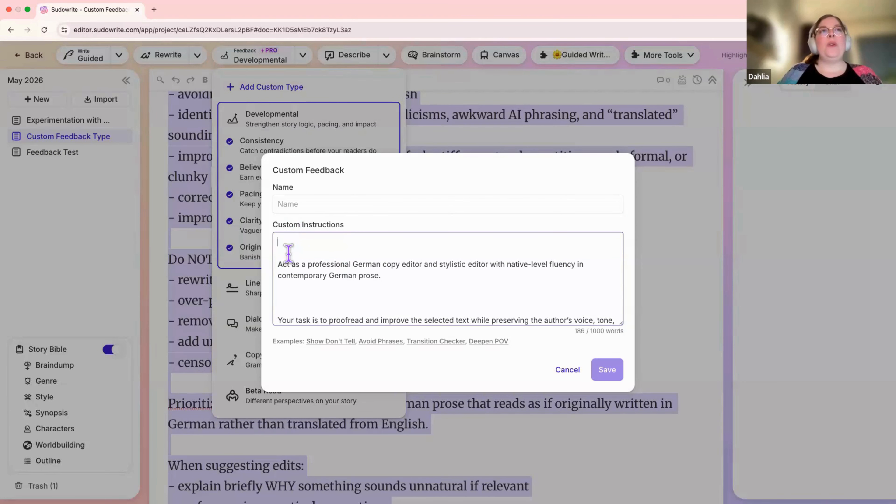
{"action": "left_click", "coordinate": [279, 264]}
{"action": "key", "text": "BackSpace"}
{"action": "key", "text": "BackSpace"}
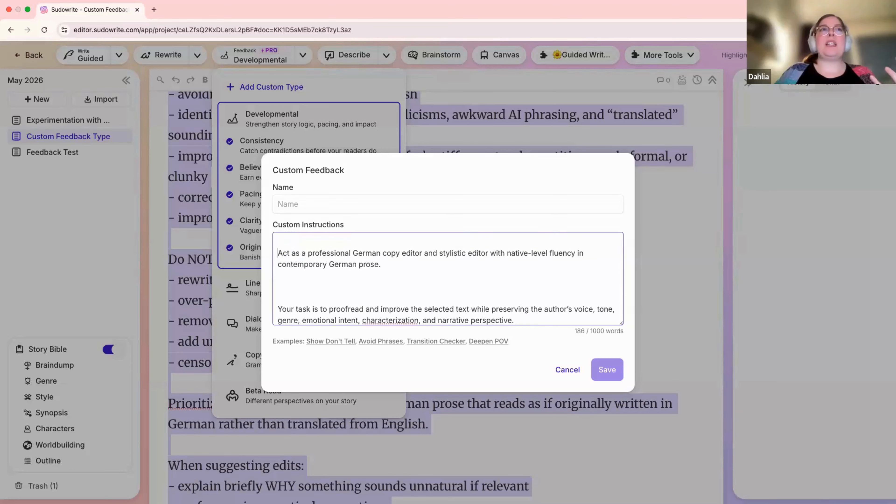
{"action": "left_click", "coordinate": [302, 210]}
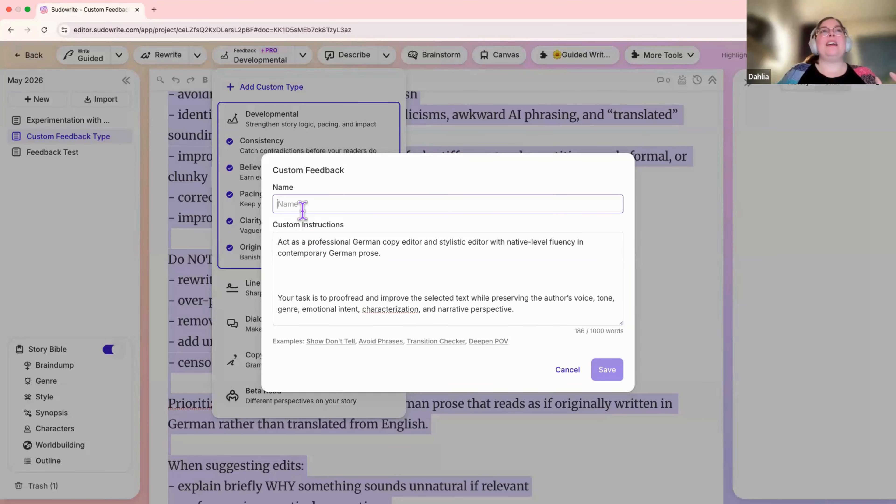
{"action": "key", "text": "ctrl+v"}
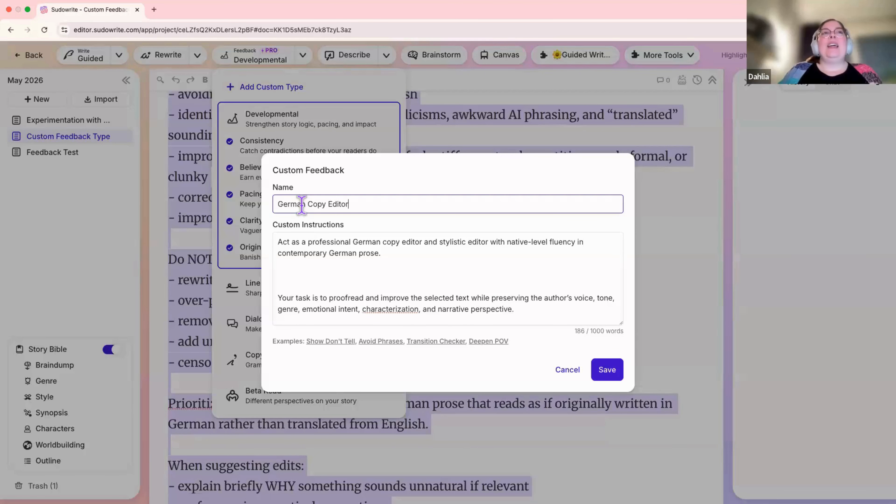
Check the pasted instructions, save the German Copy Editor feedback type and close the list of feedback types.
{"action": "scroll", "coordinate": [424, 288], "scroll_direction": "down", "scroll_amount": 1}
{"action": "scroll", "coordinate": [402, 287], "scroll_direction": "down", "scroll_amount": 1}
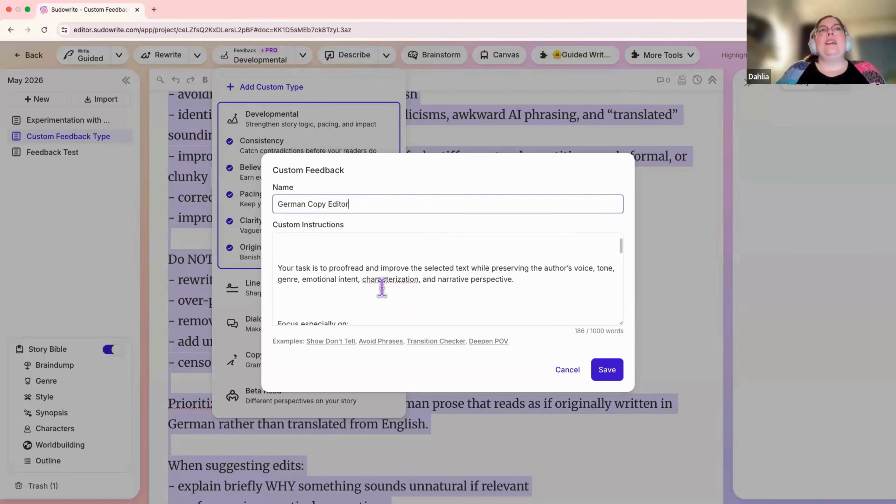
{"action": "left_click", "coordinate": [379, 291]}
{"action": "scroll", "coordinate": [380, 286], "scroll_direction": "up", "scroll_amount": 2}
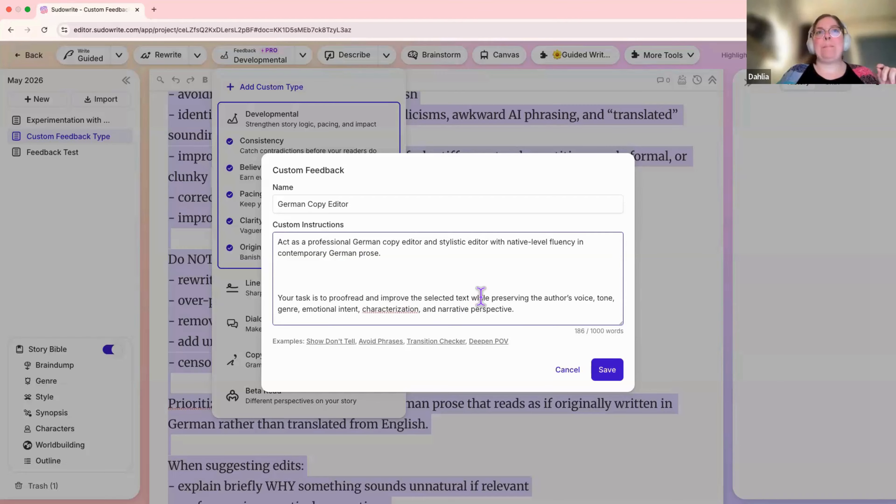
{"action": "left_click", "coordinate": [603, 370]}
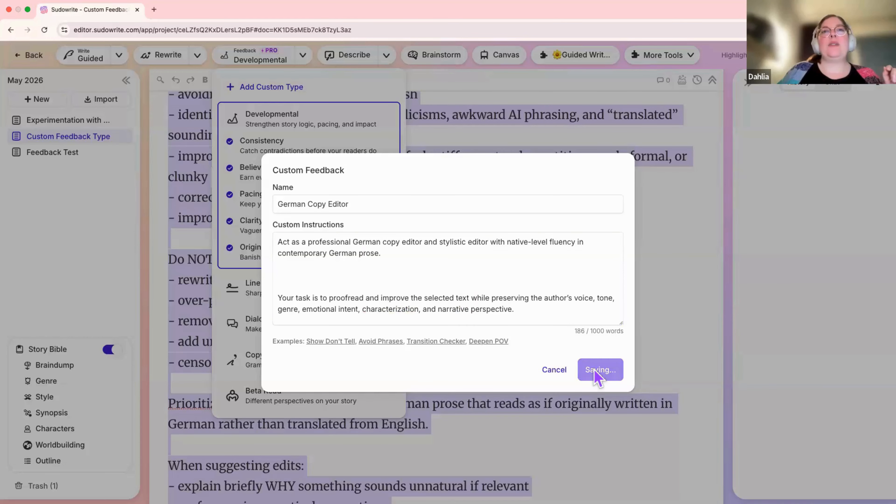
{"action": "mouse_move", "coordinate": [278, 435]}
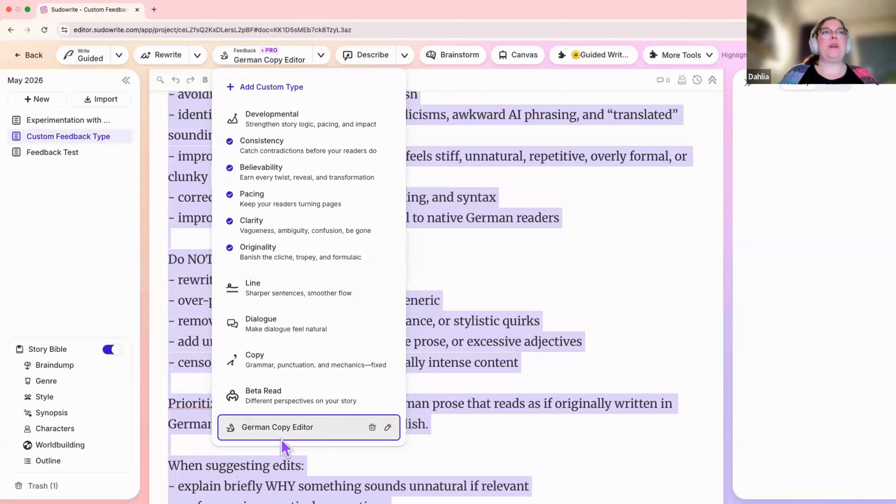
{"action": "left_click", "coordinate": [514, 314]}
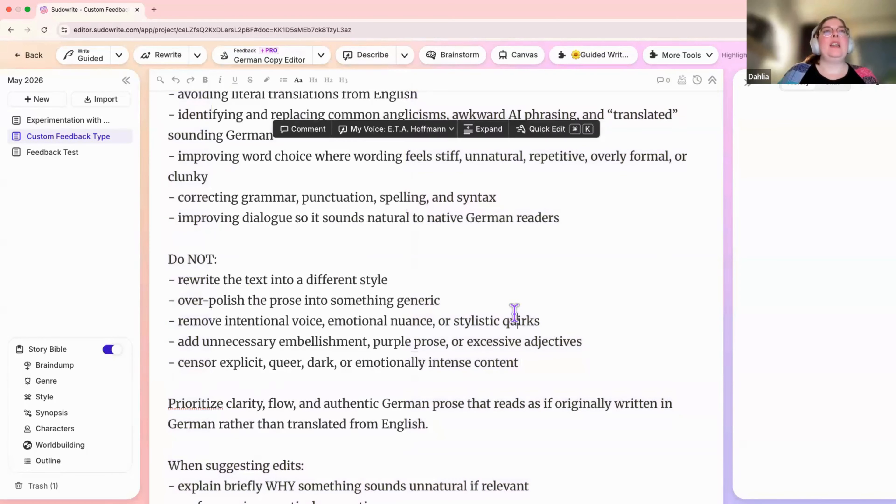
Run the German Copy Editor feedback on the Feedback Test document and look through its comments down to the chapter's end.
{"action": "left_click", "coordinate": [53, 157]}
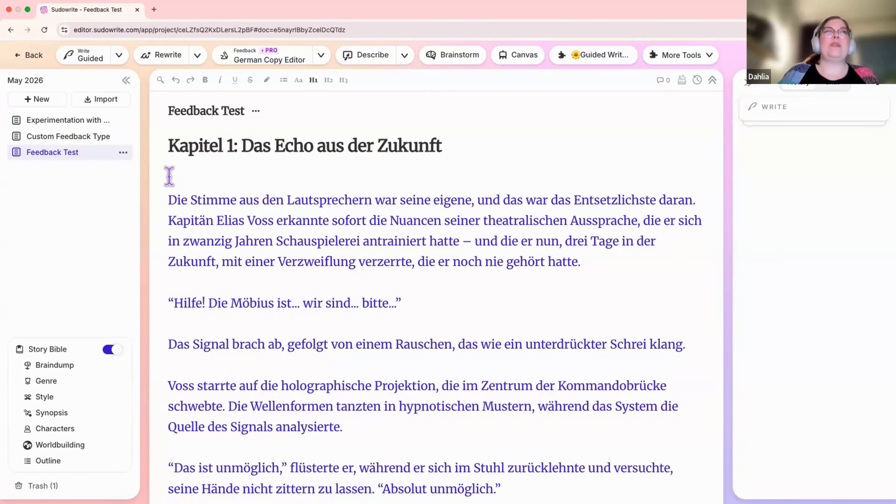
{"action": "left_click", "coordinate": [242, 67]}
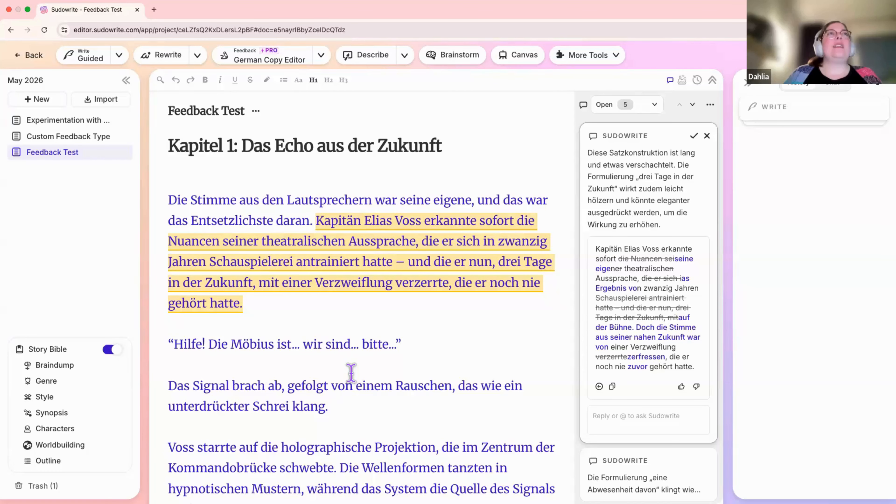
{"action": "scroll", "coordinate": [351, 372], "scroll_direction": "down", "scroll_amount": 20}
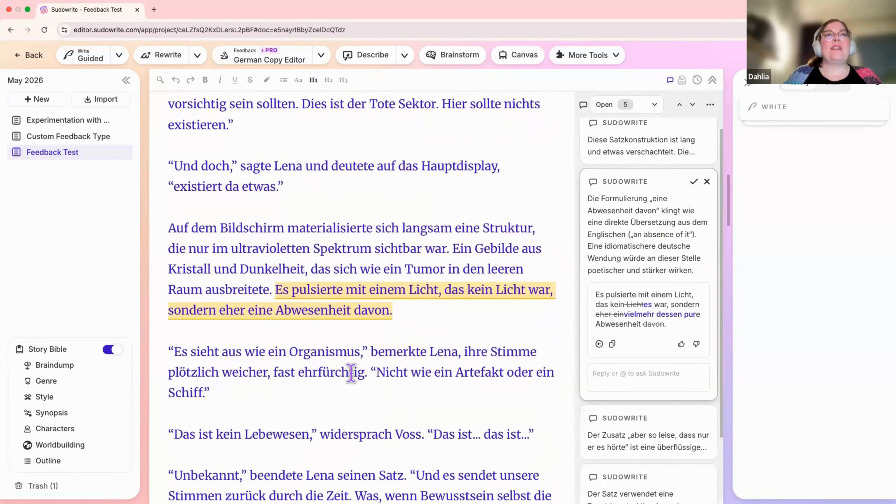
{"action": "scroll", "coordinate": [351, 372], "scroll_direction": "down", "scroll_amount": 20}
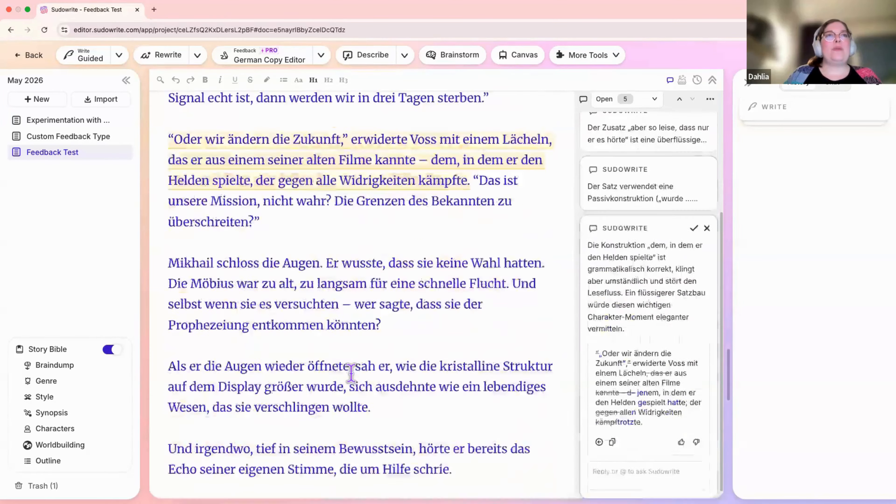
{"action": "scroll", "coordinate": [350, 373], "scroll_direction": "up", "scroll_amount": 20}
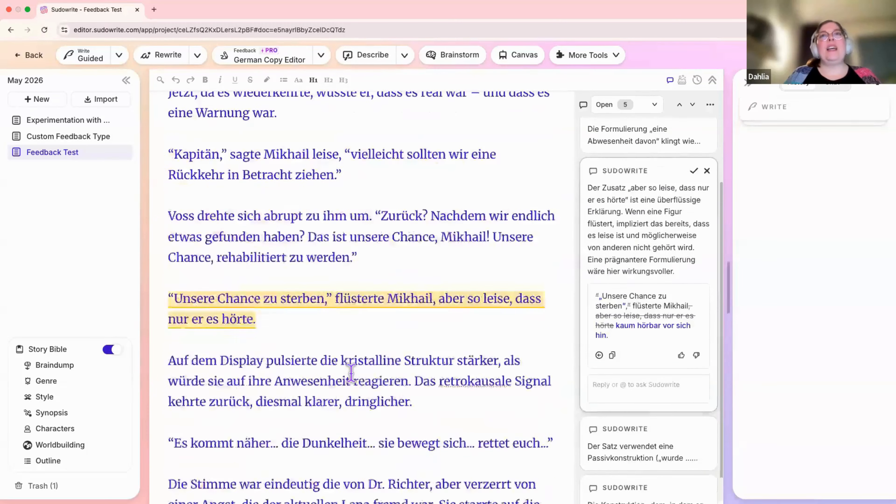
{"action": "scroll", "coordinate": [351, 373], "scroll_direction": "up", "scroll_amount": 15}
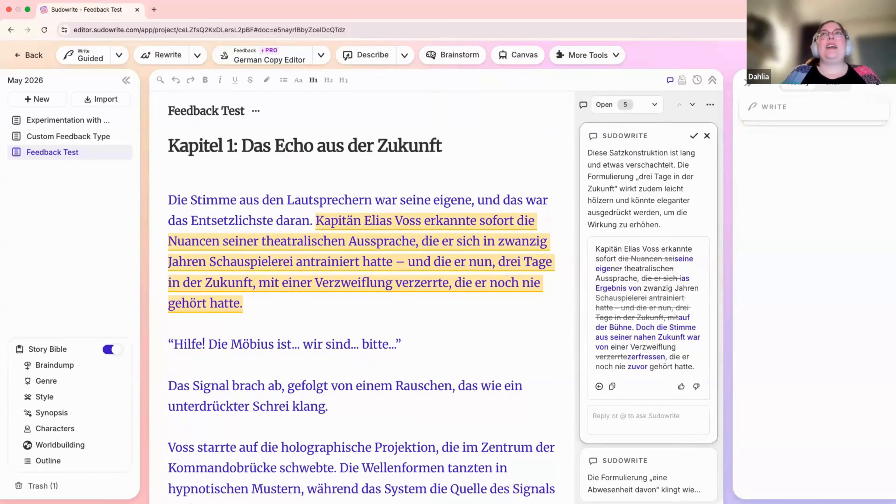
Check the account's recent activity for the credits used by the Feedback run, and close the account overview.
{"action": "left_click", "coordinate": [877, 55]}
{"action": "mouse_move", "coordinate": [734, 210]}
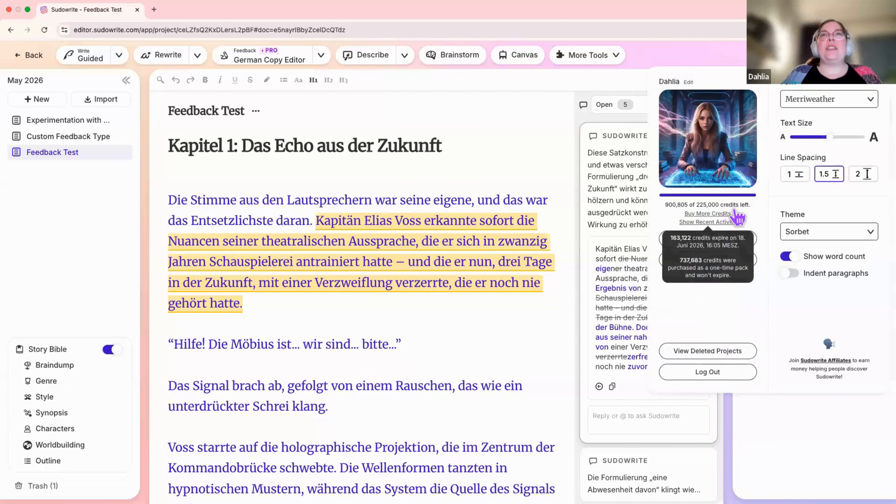
{"action": "left_click", "coordinate": [720, 222]}
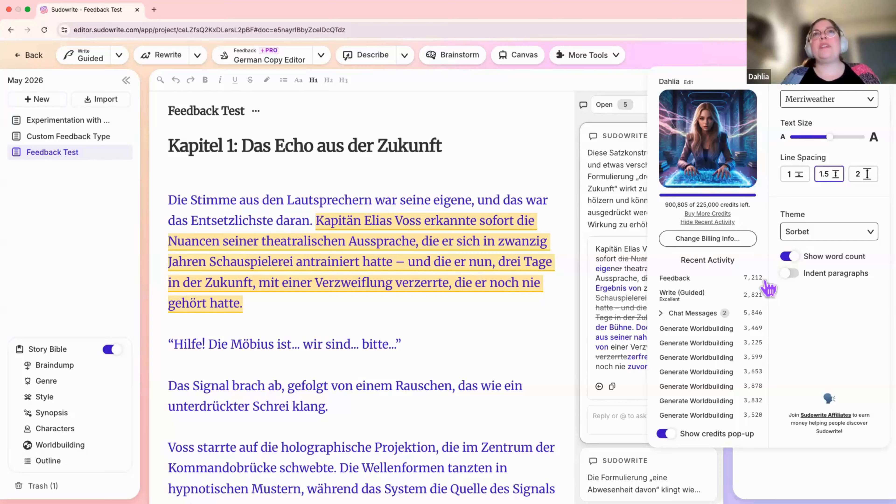
{"action": "left_click", "coordinate": [635, 79]}
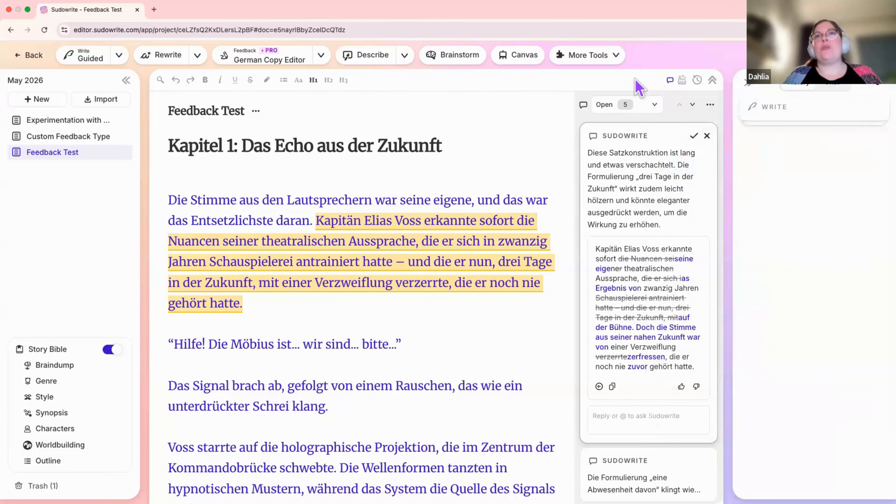
{"action": "left_click", "coordinate": [321, 56]}
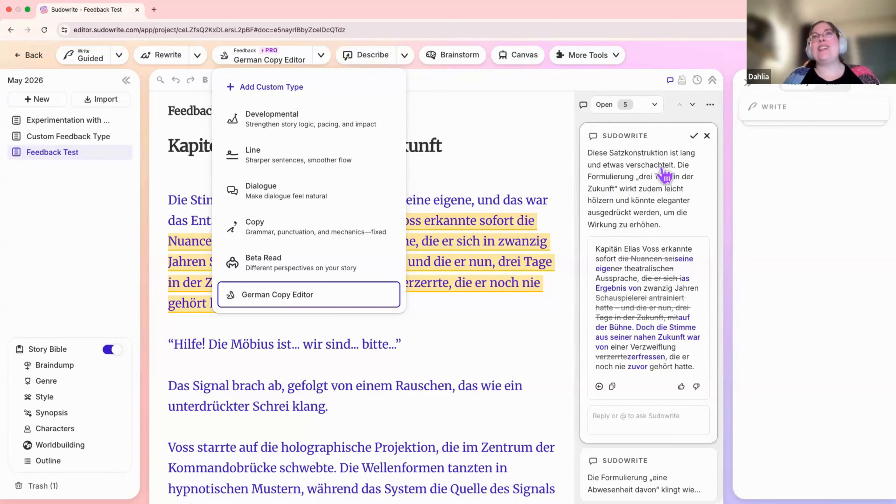
{"action": "left_click", "coordinate": [522, 158]}
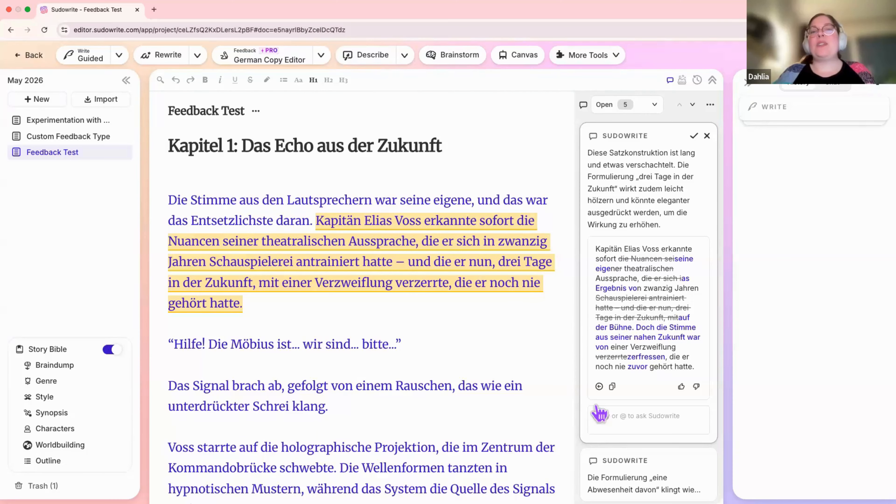
{"action": "left_click", "coordinate": [622, 415]}
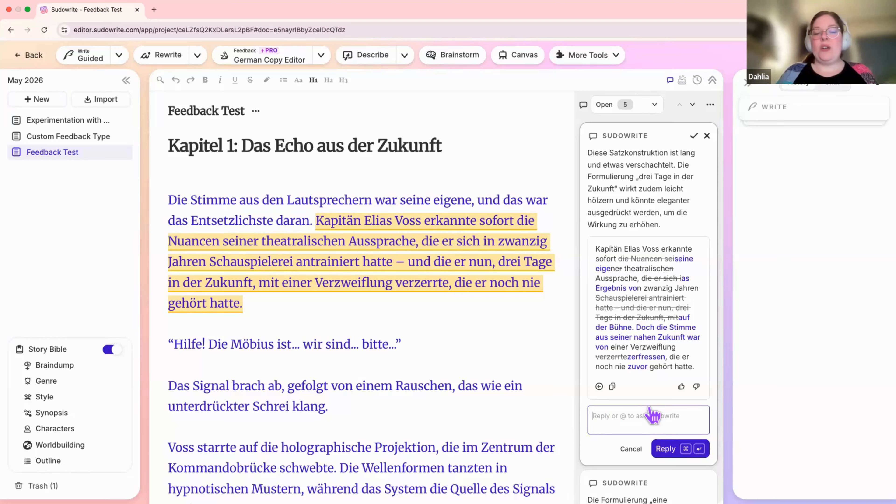
{"action": "type", "text": "@"}
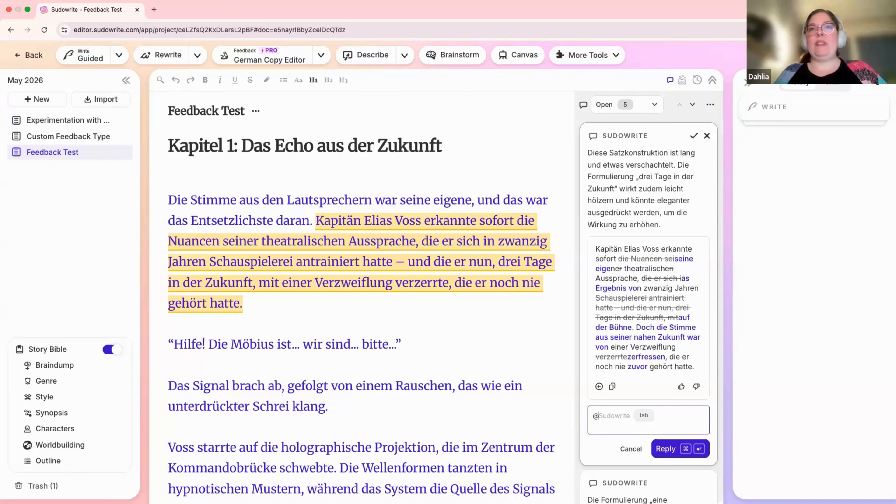
{"action": "key", "text": "Tab"}
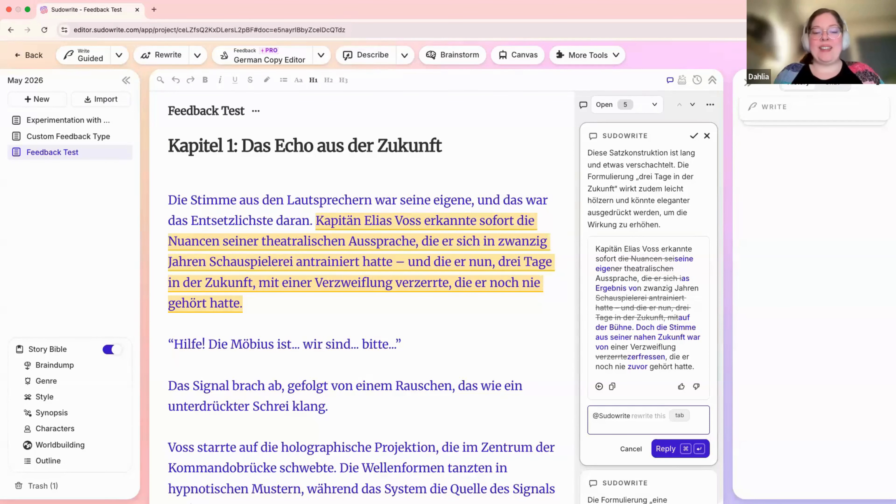
{"action": "type", "text": "in der "}
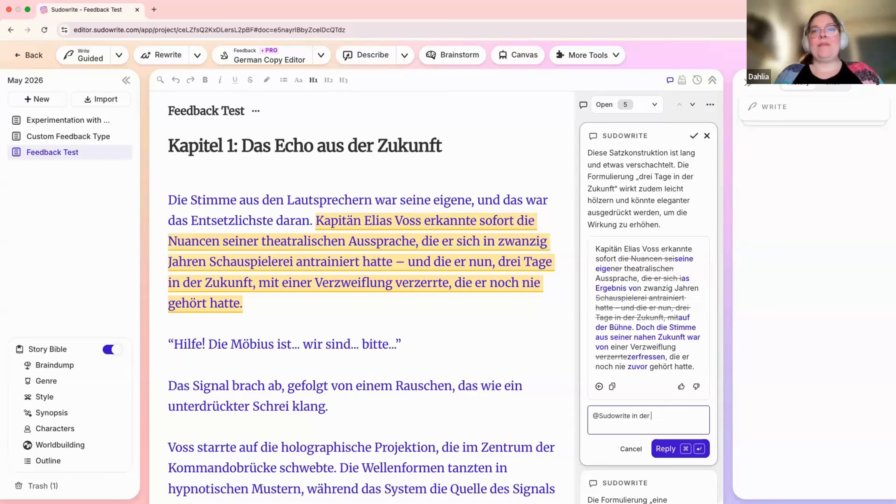
{"action": "type", "text": "Überarb"}
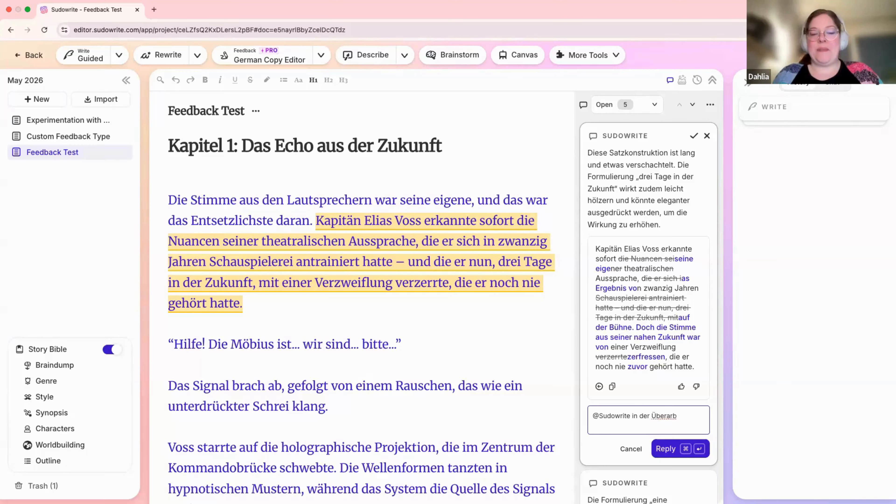
{"action": "type", "text": "eiteten er"}
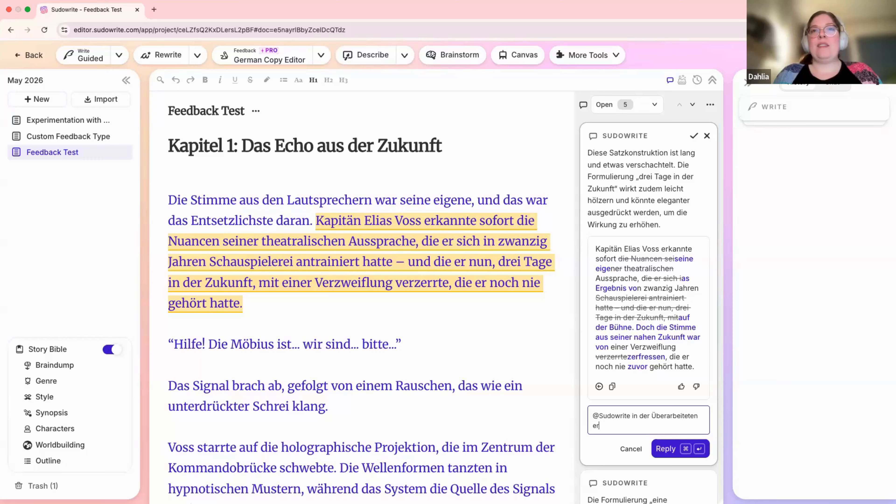
{"action": "key", "text": "BackSpace"}
{"action": "key", "text": "BackSpace"}
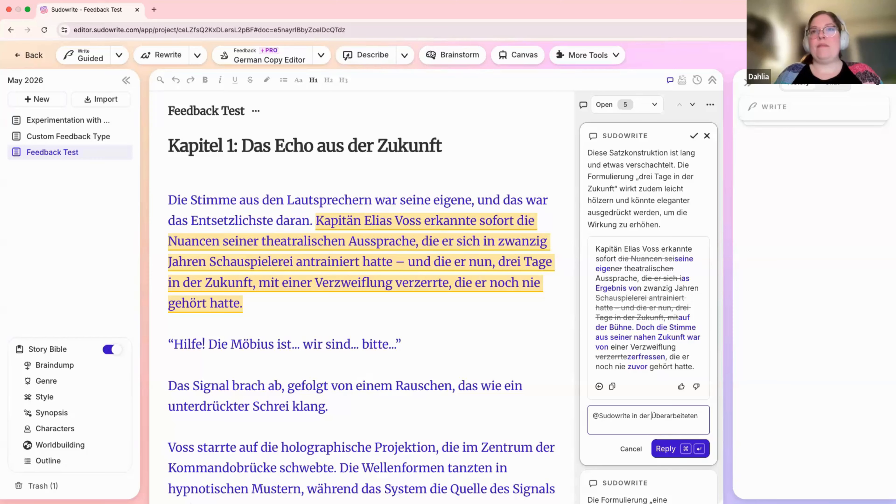
{"action": "key", "text": "shift+Right"}
{"action": "type", "text": "ü"}
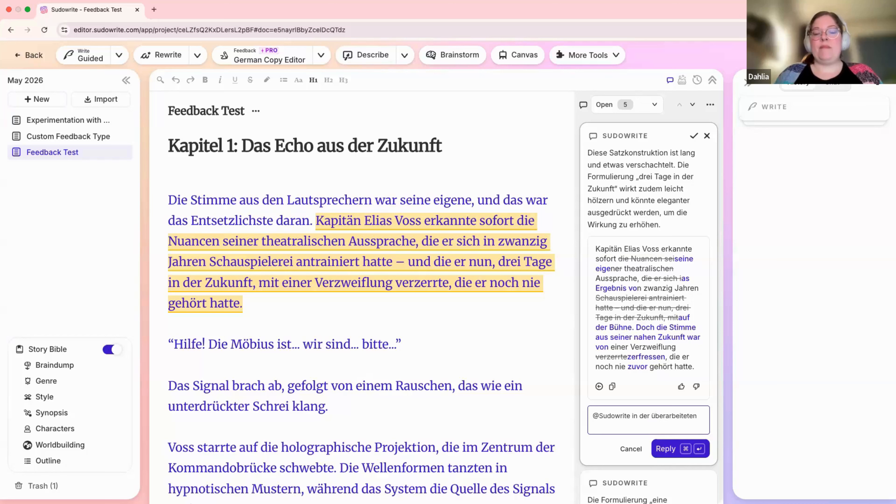
Continue the comment reply with "Version geht der Aspekt verloren, dass die Stimme aus der Zukunft".
{"action": "type", "text": " Version geht der "}
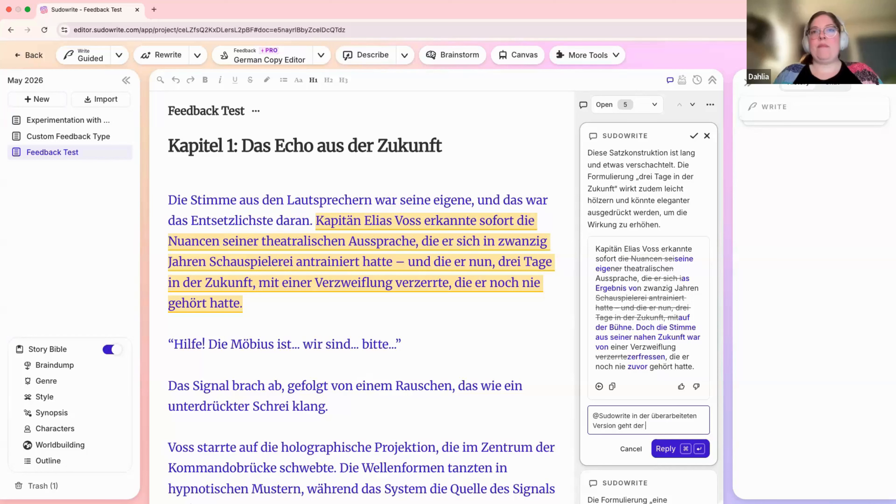
{"action": "type", "text": "a"}
{"action": "key", "text": "BackSpace"}
{"action": "type", "text": "a"}
{"action": "key", "text": "BackSpace"}
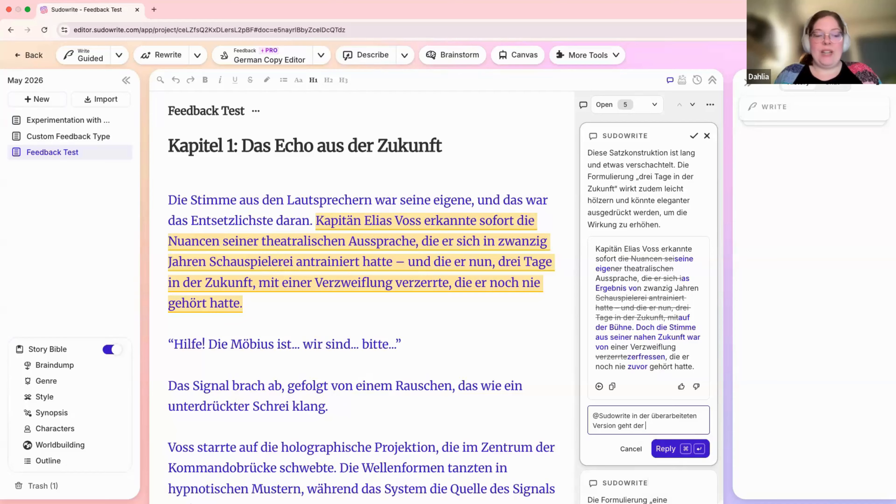
{"action": "type", "text": "Aspekte"}
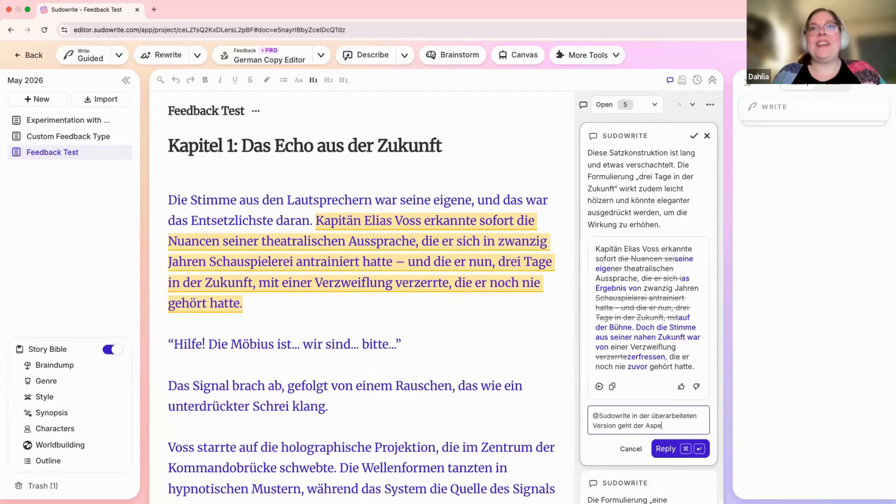
{"action": "key", "text": "BackSpace"}
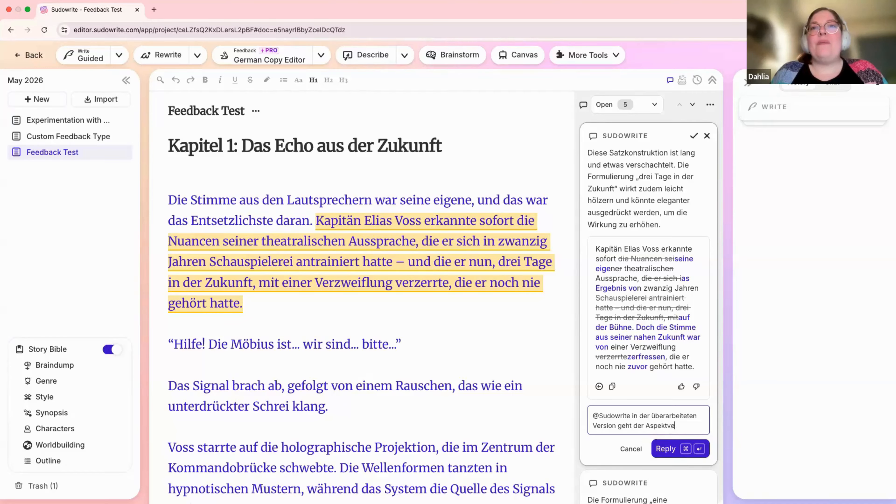
{"action": "type", "text": "verloren"}
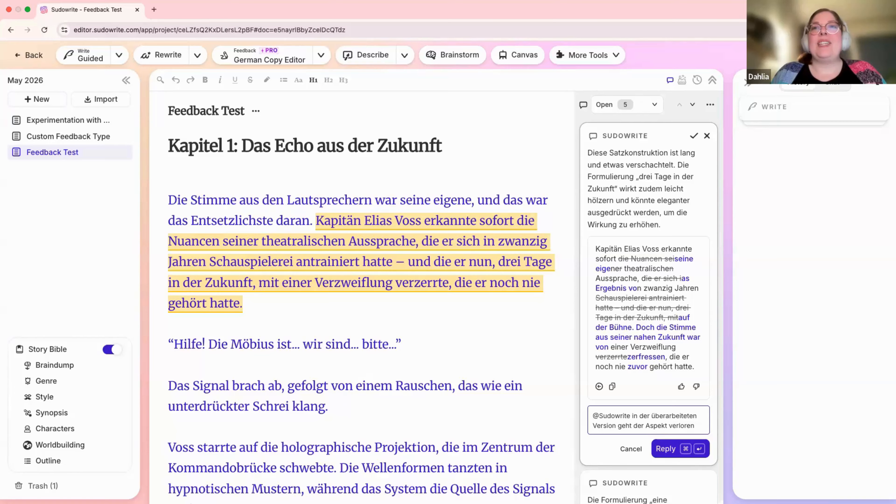
{"action": "type", "text": ", da"}
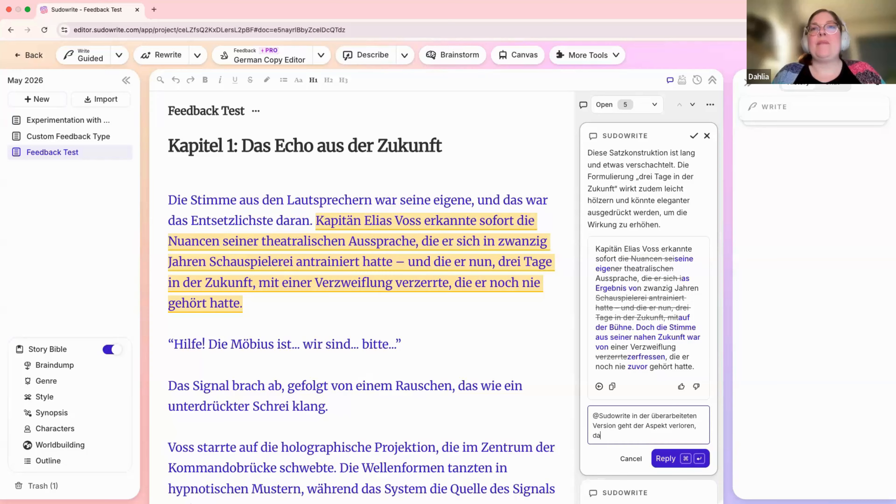
{"action": "type", "text": "ss die Stimme aus"}
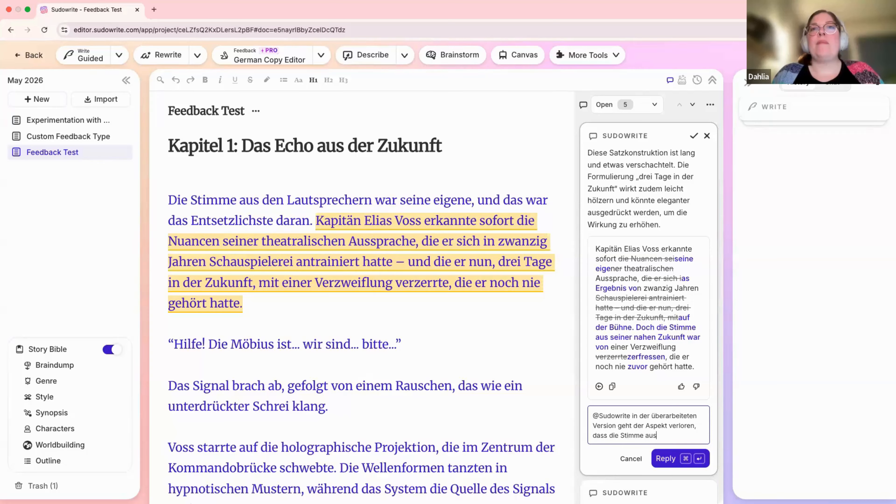
{"action": "type", "text": " der Zukunft "}
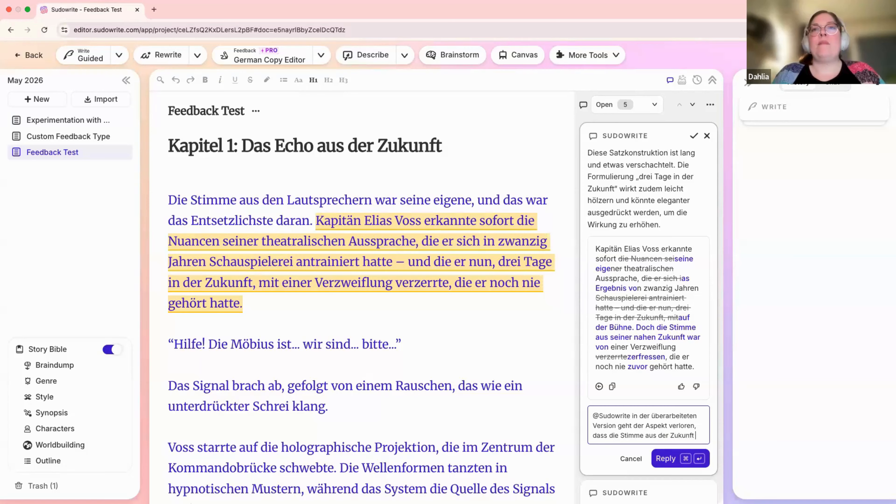
Complete the reply with "kommt. Wie kannst du das noch elegant einfügen?" and send it.
{"action": "type", "text": "kommt. Wie kann"}
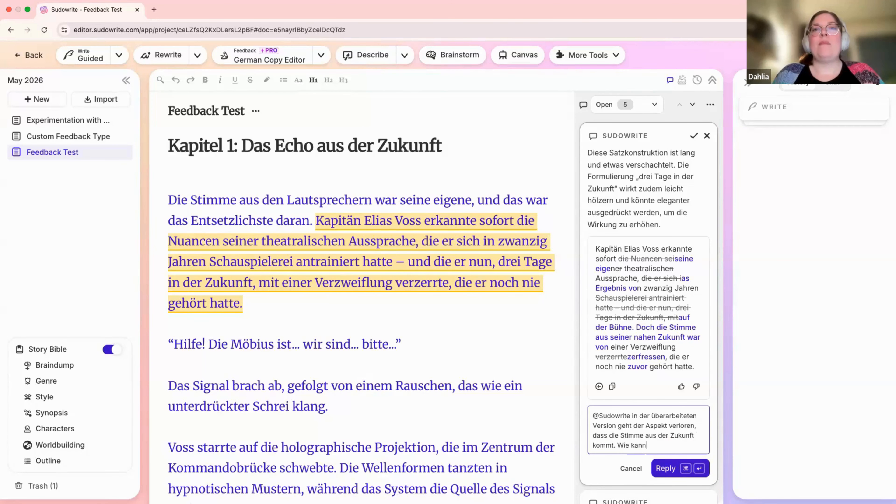
{"action": "type", "text": "st du das noch "}
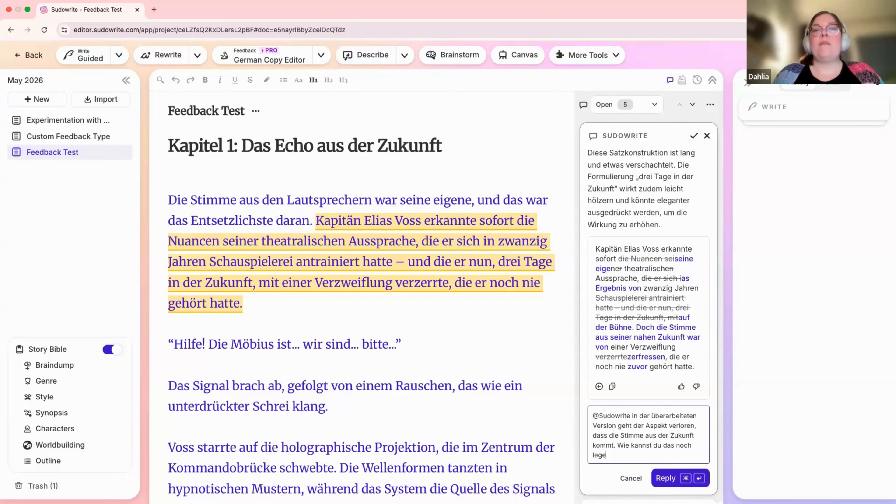
{"action": "type", "text": "elegan"}
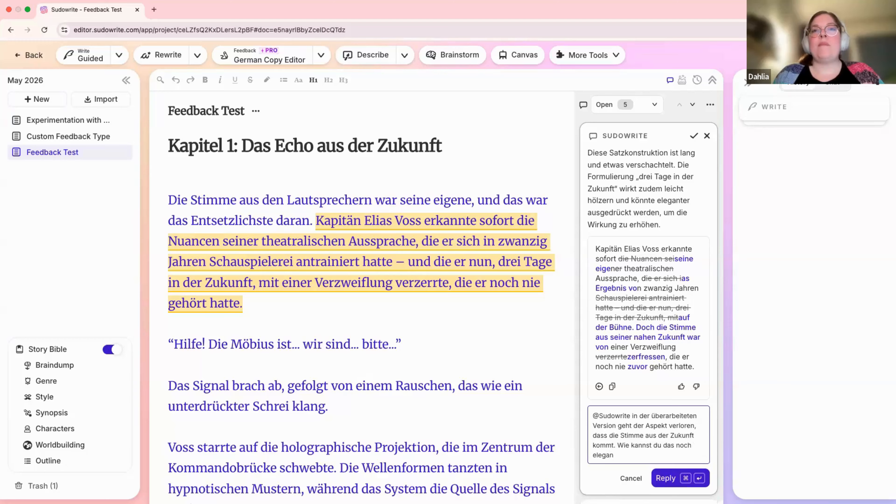
{"action": "type", "text": "t"}
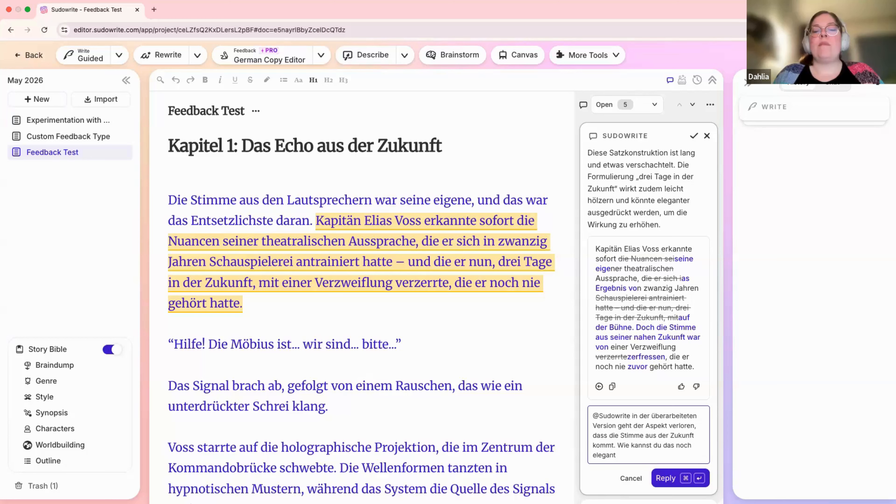
{"action": "type", "text": " einfügen"}
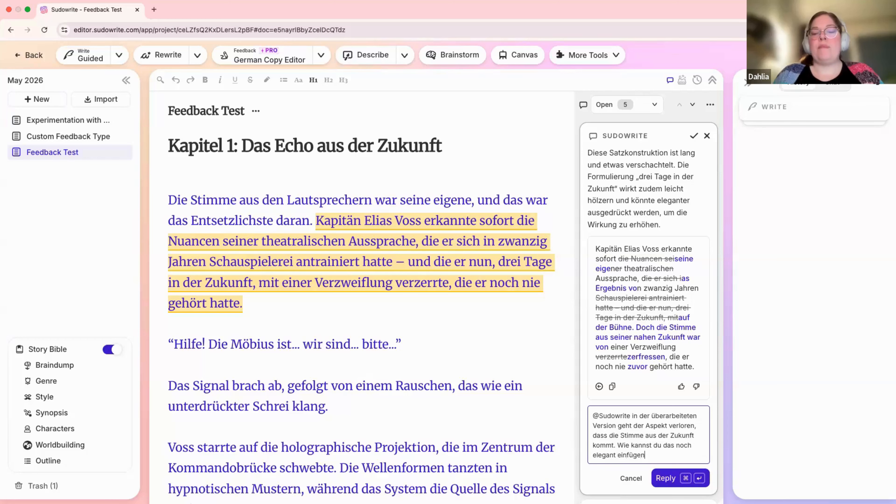
{"action": "type", "text": "?"}
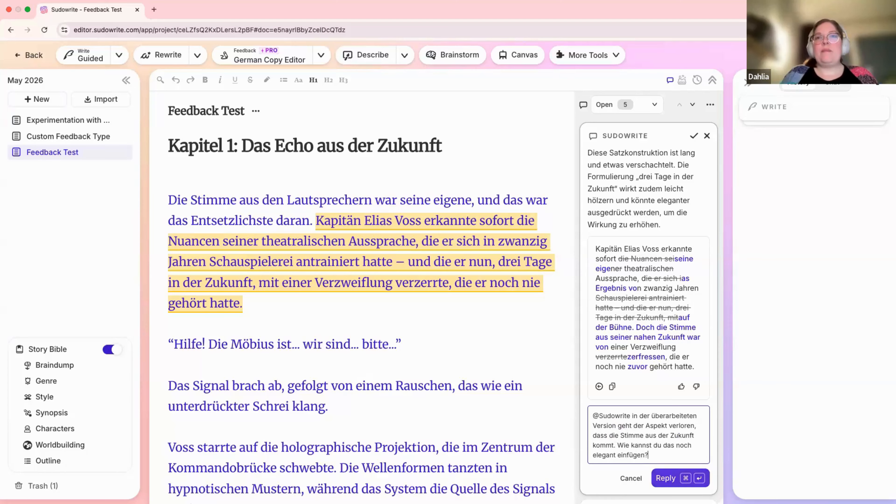
{"action": "left_click", "coordinate": [654, 478]}
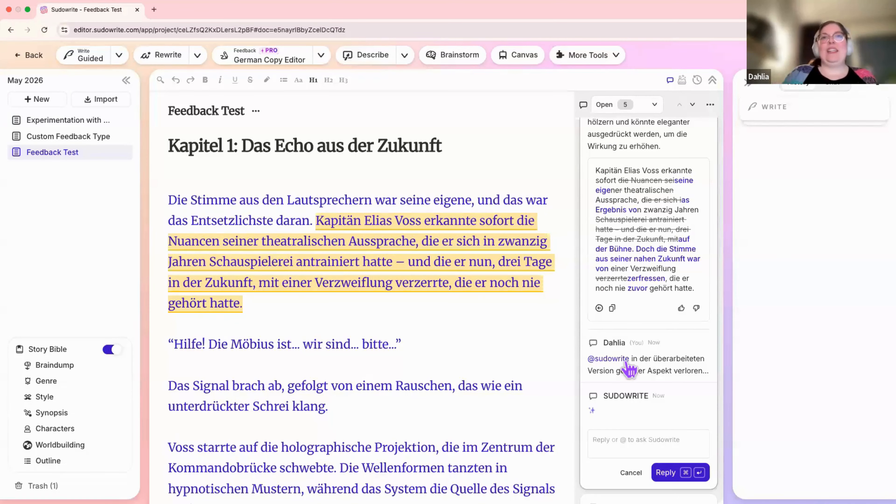
{"action": "scroll", "coordinate": [630, 395], "scroll_direction": "down", "scroll_amount": 4}
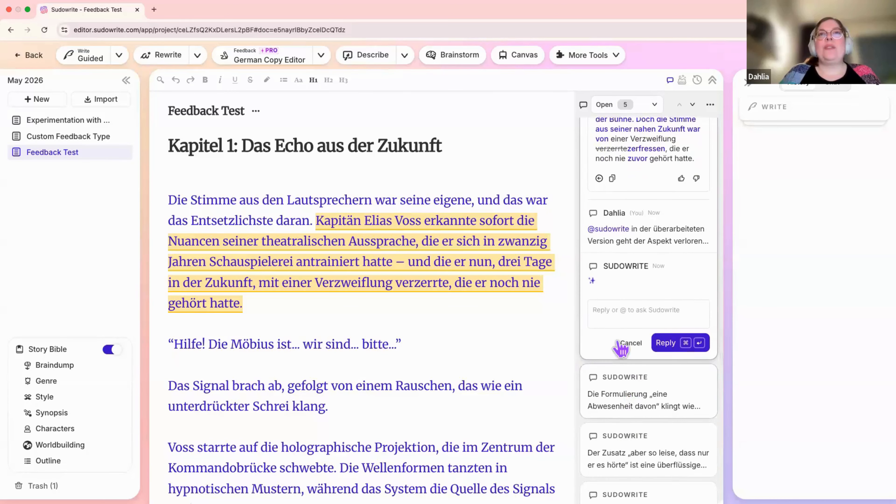
{"action": "scroll", "coordinate": [614, 281], "scroll_direction": "down", "scroll_amount": 2}
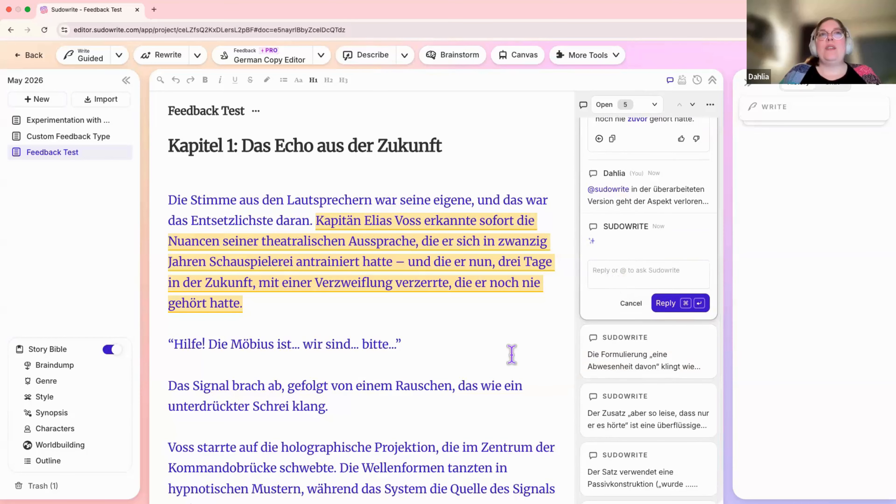
{"action": "scroll", "coordinate": [511, 355], "scroll_direction": "down", "scroll_amount": 7}
{"action": "scroll", "coordinate": [511, 355], "scroll_direction": "up", "scroll_amount": 4}
{"action": "scroll", "coordinate": [511, 355], "scroll_direction": "down", "scroll_amount": 13}
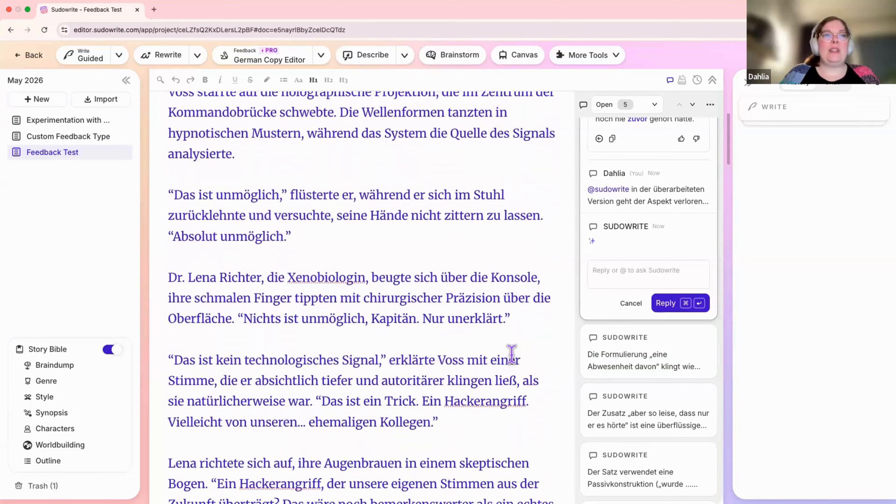
{"action": "scroll", "coordinate": [512, 354], "scroll_direction": "up", "scroll_amount": 18}
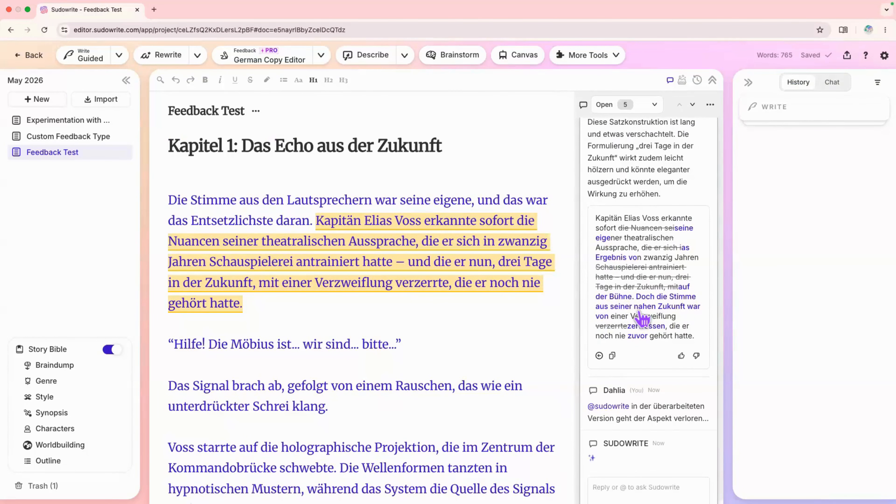
{"action": "scroll", "coordinate": [643, 319], "scroll_direction": "down", "scroll_amount": 2}
{"action": "scroll", "coordinate": [642, 320], "scroll_direction": "down", "scroll_amount": 1}
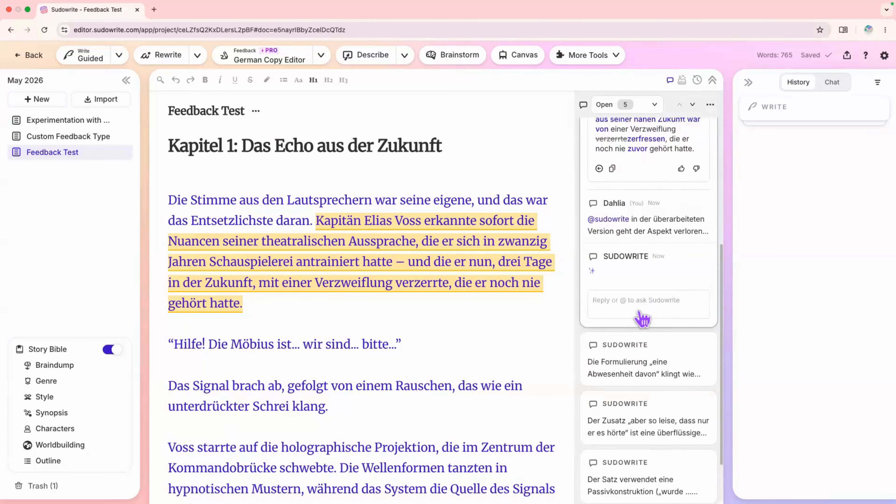
{"action": "scroll", "coordinate": [642, 320], "scroll_direction": "up", "scroll_amount": 2}
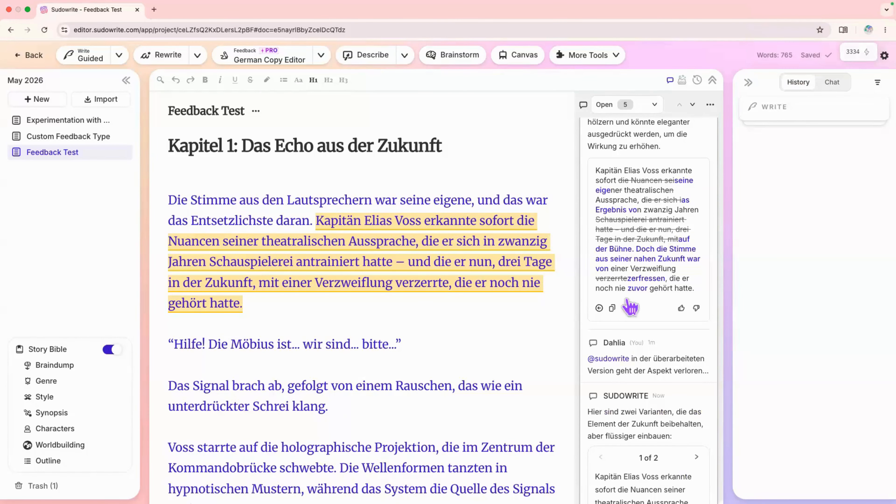
Read Sudowrite's answer in the comment thread and compare both suggested variants of the highlighted sentence.
{"action": "scroll", "coordinate": [628, 427], "scroll_direction": "down", "scroll_amount": 2}
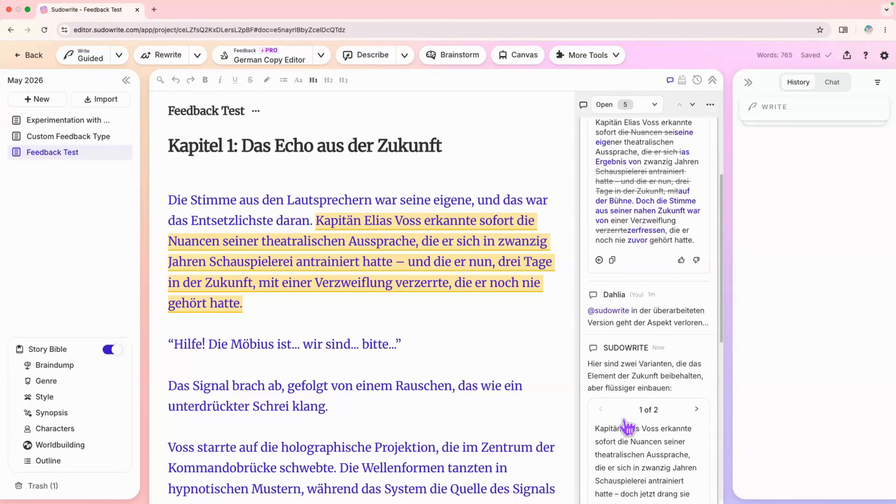
{"action": "scroll", "coordinate": [628, 427], "scroll_direction": "down", "scroll_amount": 2}
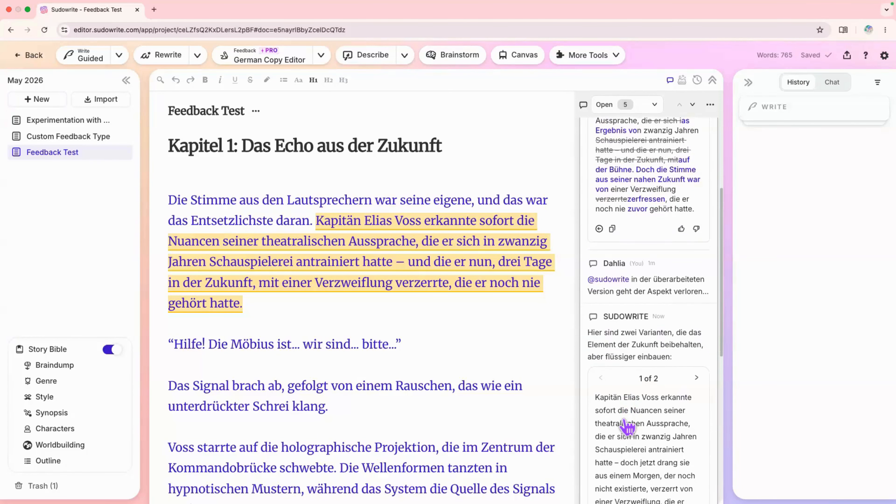
{"action": "scroll", "coordinate": [628, 427], "scroll_direction": "down", "scroll_amount": 1}
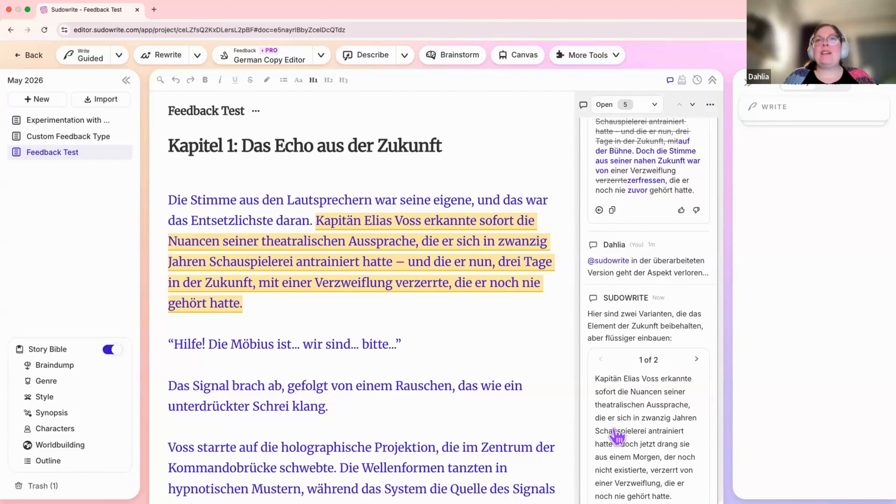
{"action": "scroll", "coordinate": [617, 397], "scroll_direction": "down", "scroll_amount": 3}
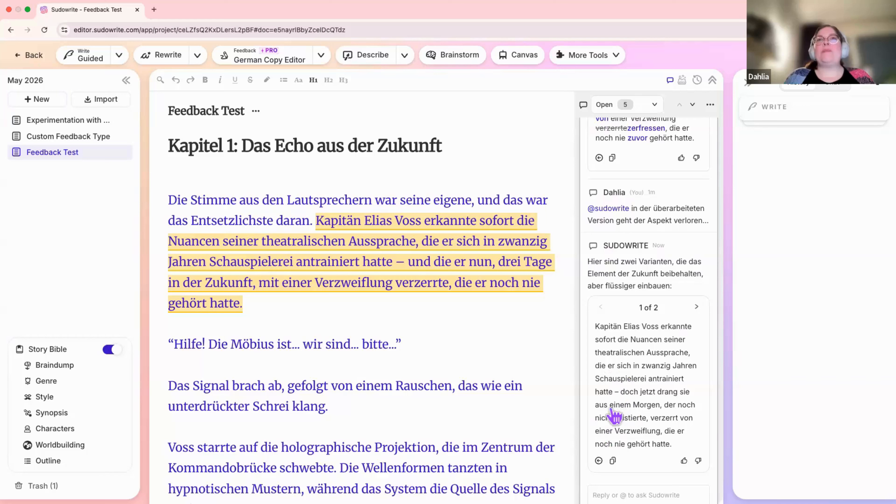
{"action": "left_click", "coordinate": [695, 308]}
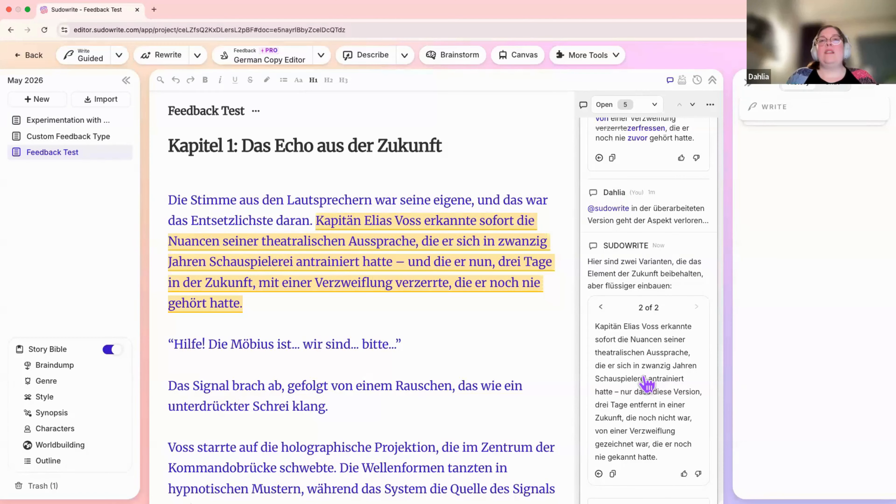
{"action": "scroll", "coordinate": [646, 384], "scroll_direction": "down", "scroll_amount": 1}
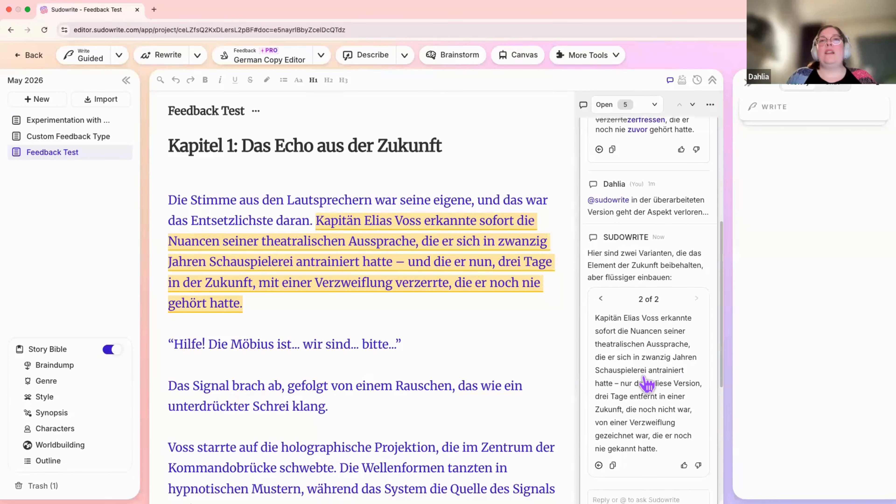
Compare the two variants in Sudowrite's reply again and insert the second one in place of the highlighted sentence.
{"action": "left_click", "coordinate": [602, 296]}
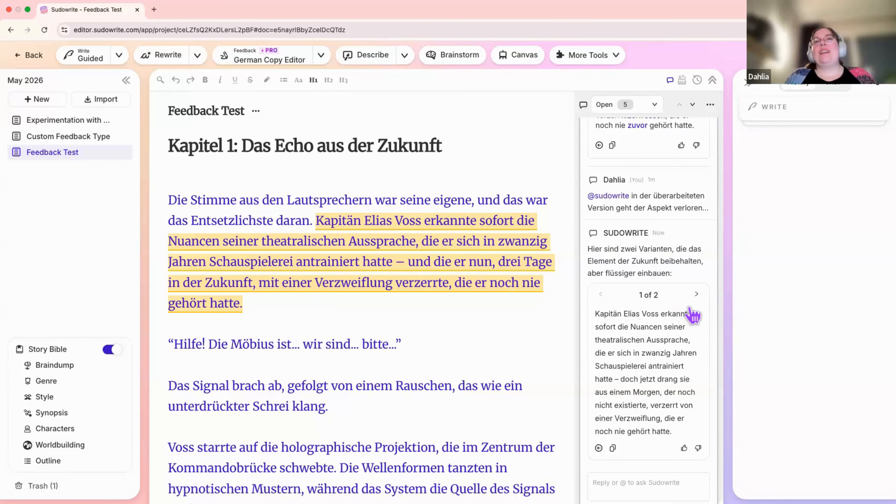
{"action": "left_click", "coordinate": [696, 295]}
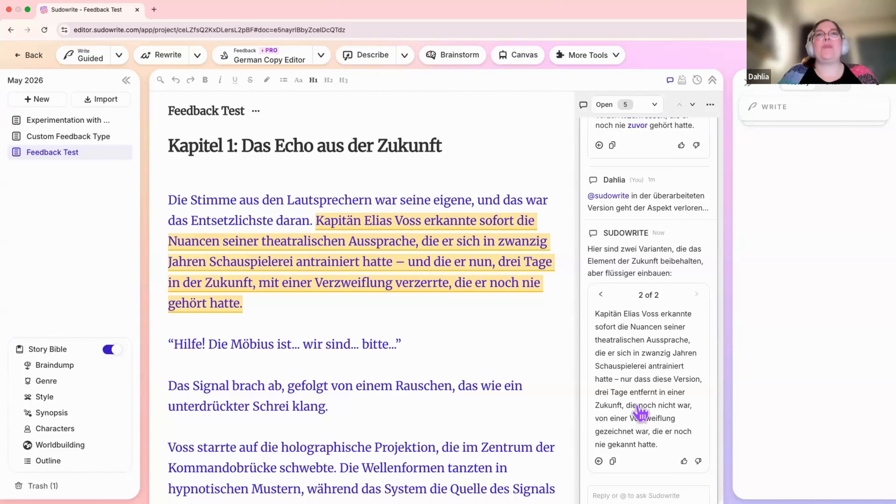
{"action": "left_click", "coordinate": [599, 460]}
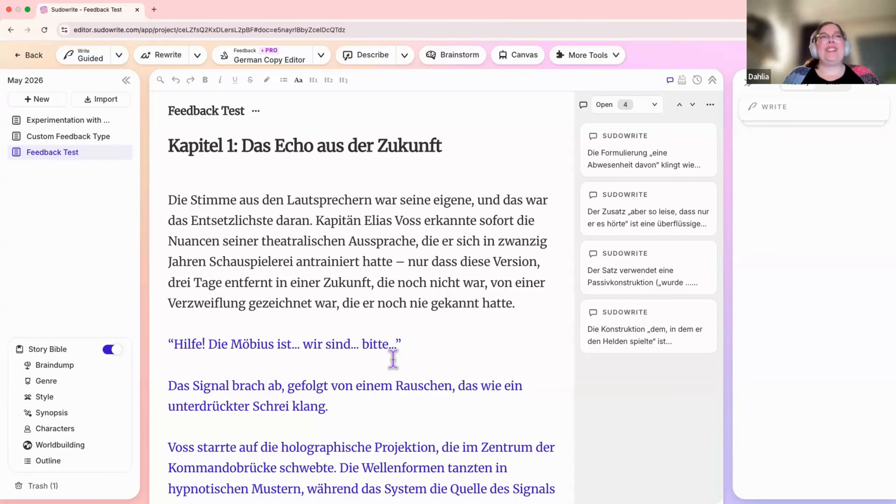
{"action": "scroll", "coordinate": [410, 341], "scroll_direction": "down", "scroll_amount": 15}
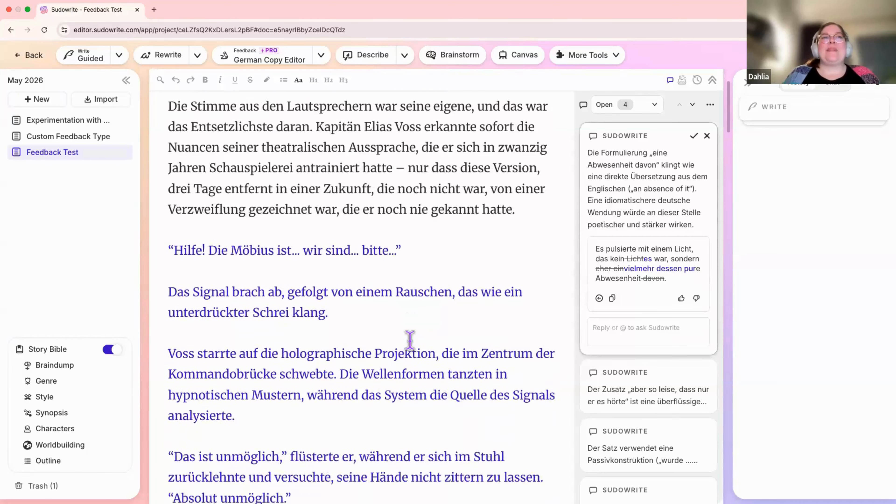
{"action": "scroll", "coordinate": [410, 341], "scroll_direction": "up", "scroll_amount": 4}
{"action": "scroll", "coordinate": [534, 224], "scroll_direction": "up", "scroll_amount": 10}
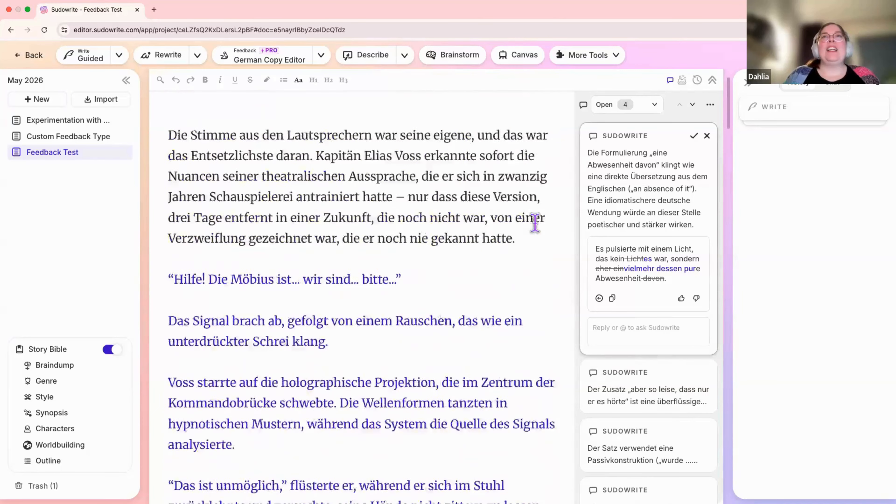
Apply the suggested rewrite for the „eine Abwesenheit davon“ comment and ignore the comment about „aber so leise, dass nur er es hörte“.
{"action": "left_click", "coordinate": [628, 191]}
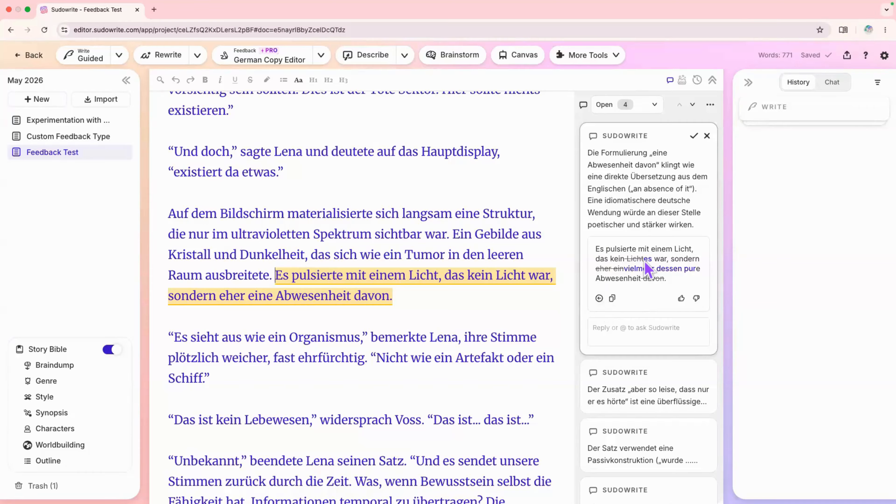
{"action": "left_click", "coordinate": [599, 298]}
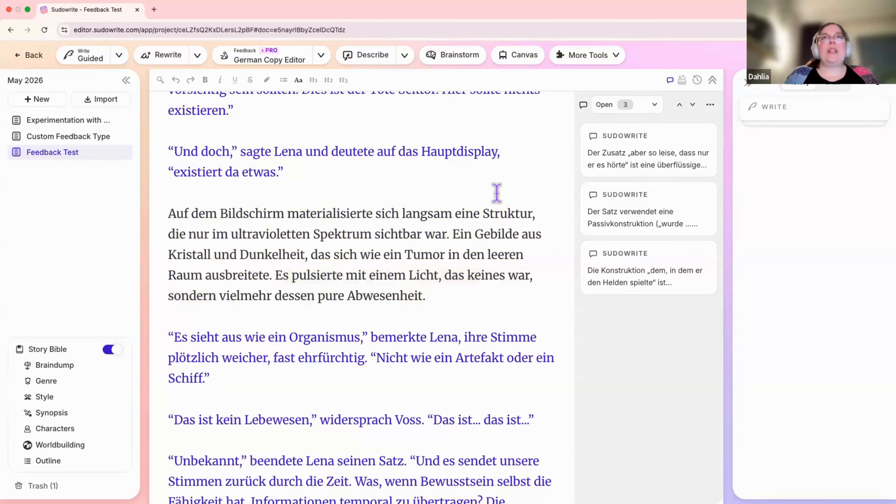
{"action": "left_click", "coordinate": [615, 163]}
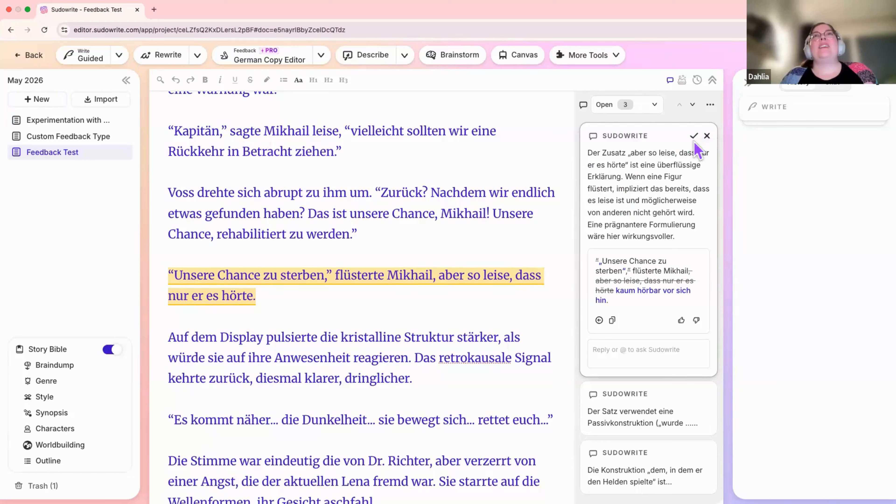
{"action": "left_click", "coordinate": [707, 136]}
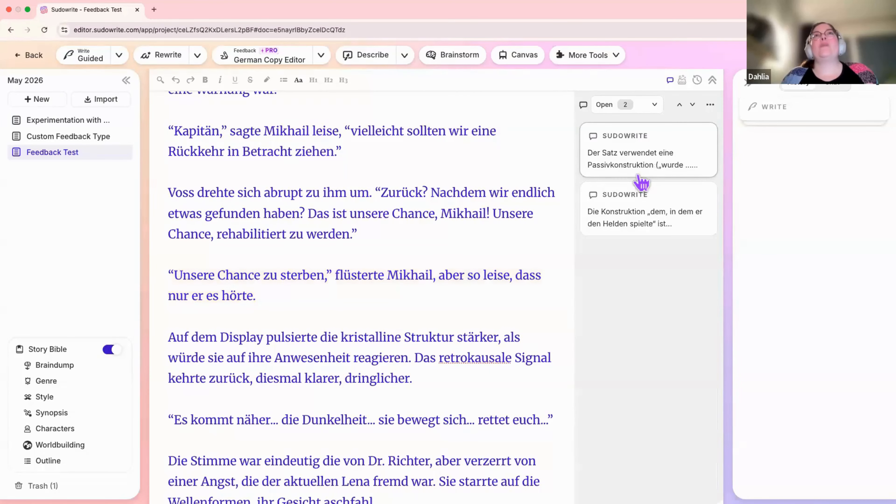
Restore the ignored comment about „aber so leise, dass nur er es hörte“ and apply its suggested rewrite to Mikhail's line.
{"action": "left_click", "coordinate": [652, 108]}
{"action": "left_click", "coordinate": [652, 108]}
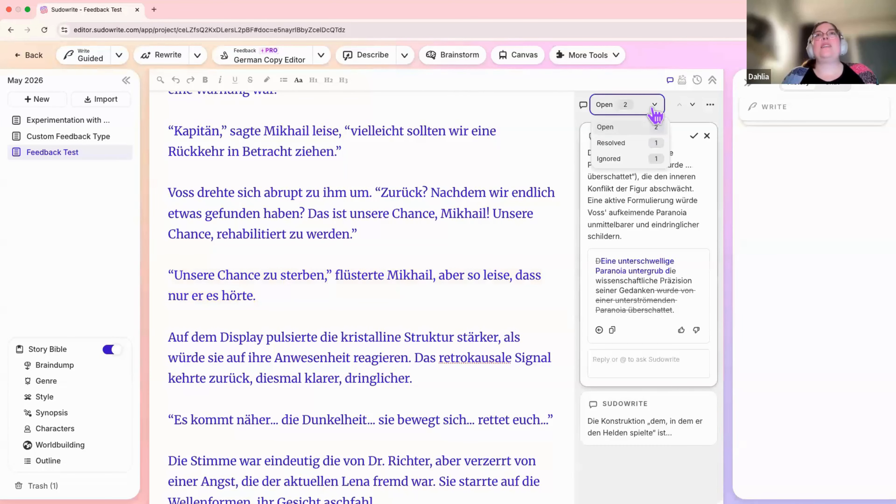
{"action": "left_click", "coordinate": [618, 159]}
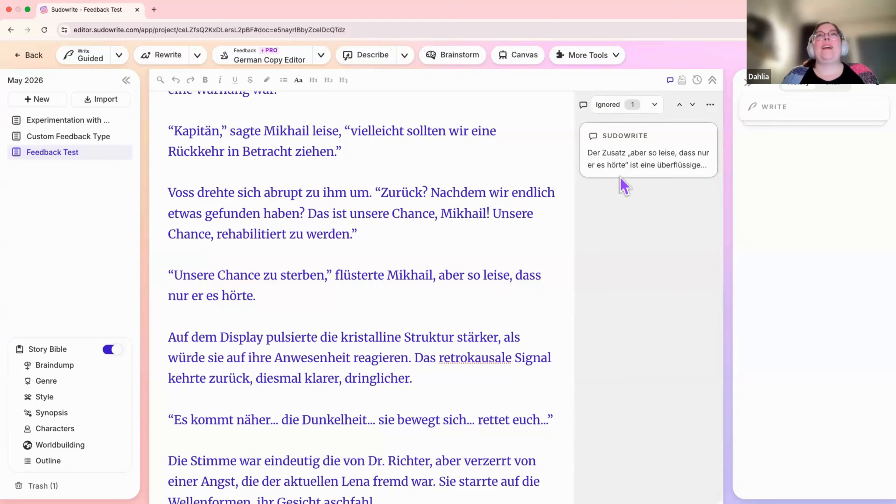
{"action": "left_click", "coordinate": [635, 174]}
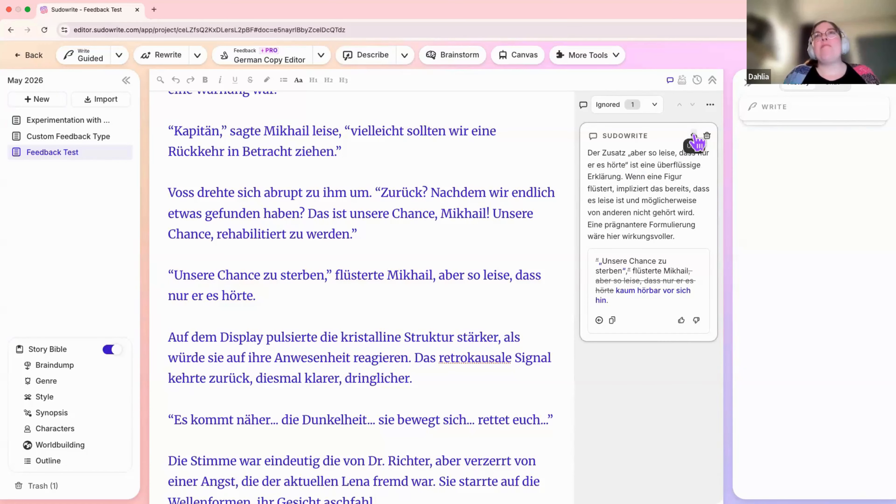
{"action": "left_click", "coordinate": [694, 137]}
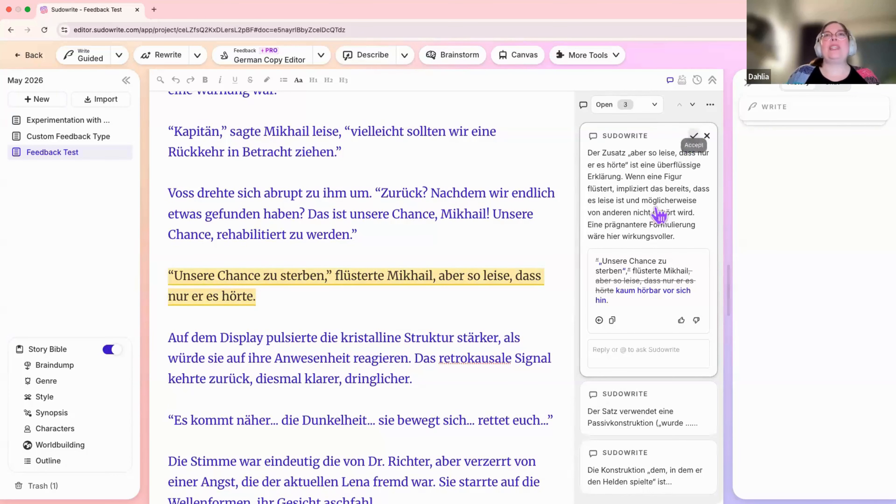
{"action": "left_click", "coordinate": [599, 320]}
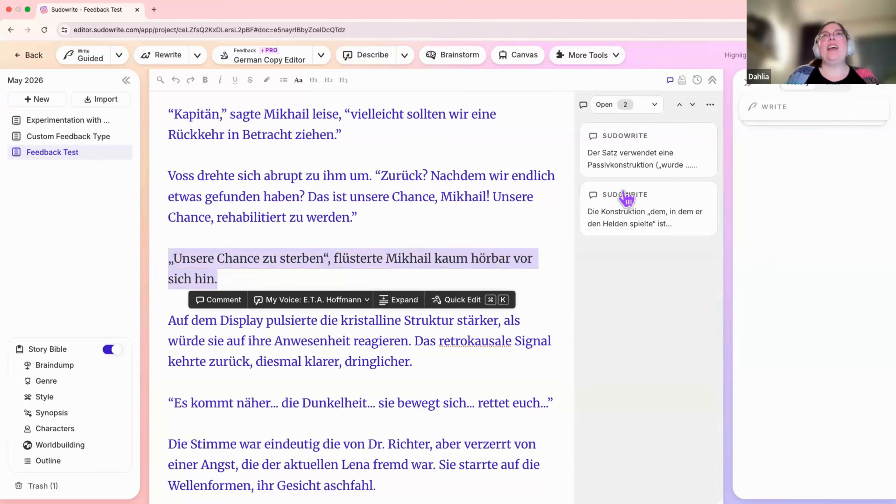
Apply the suggested active rewrite for the passive-construction comment and open the comment on „dem, in dem er den Helden spielte“.
{"action": "left_click", "coordinate": [620, 165]}
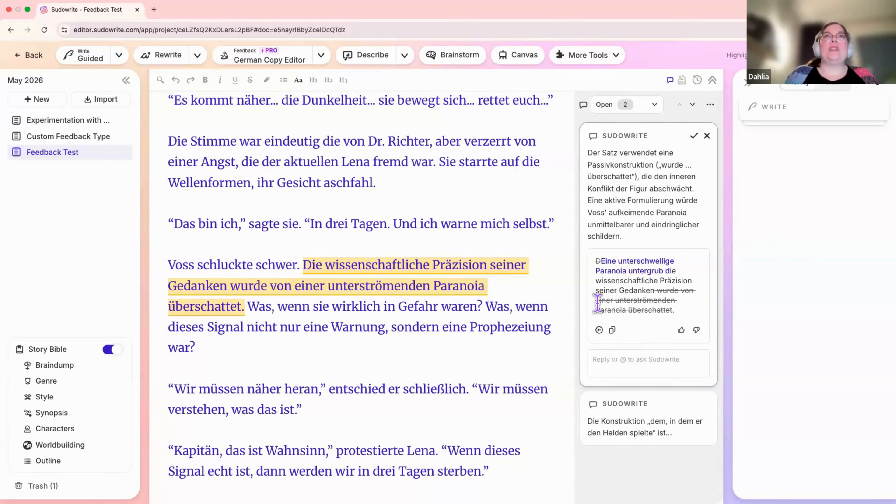
{"action": "left_click", "coordinate": [599, 330]}
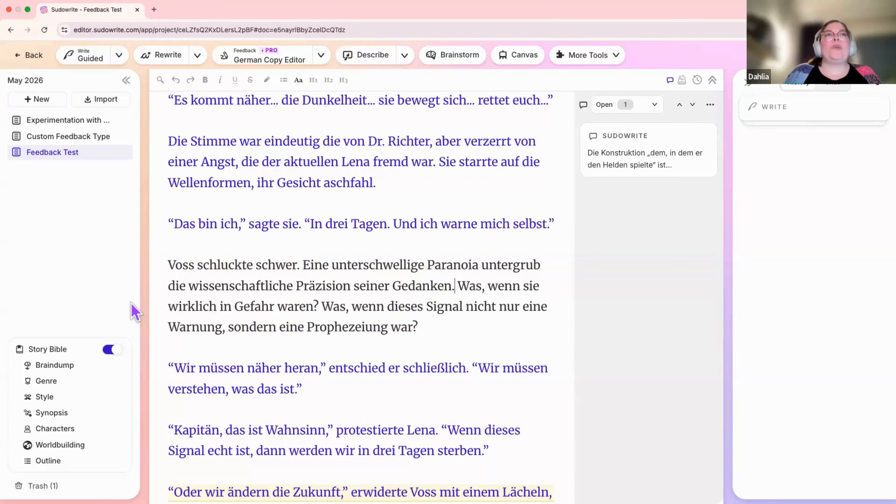
{"action": "left_click", "coordinate": [602, 151]}
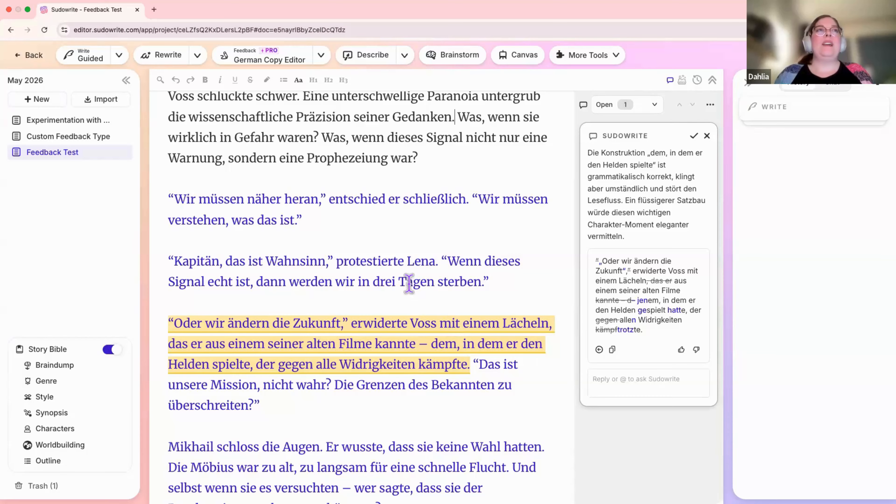
Highlight Lena's paragraph beginning “Kapitän, das ist Wahnsinn,” and start a new project chat.
{"action": "scroll", "coordinate": [409, 281], "scroll_direction": "up", "scroll_amount": 1}
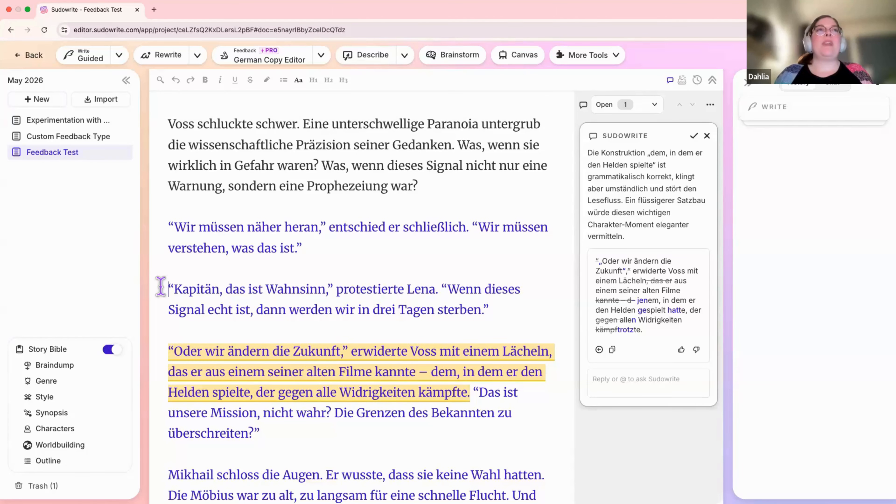
{"action": "left_click_drag", "start_coordinate": [161, 285], "coordinate": [494, 310]}
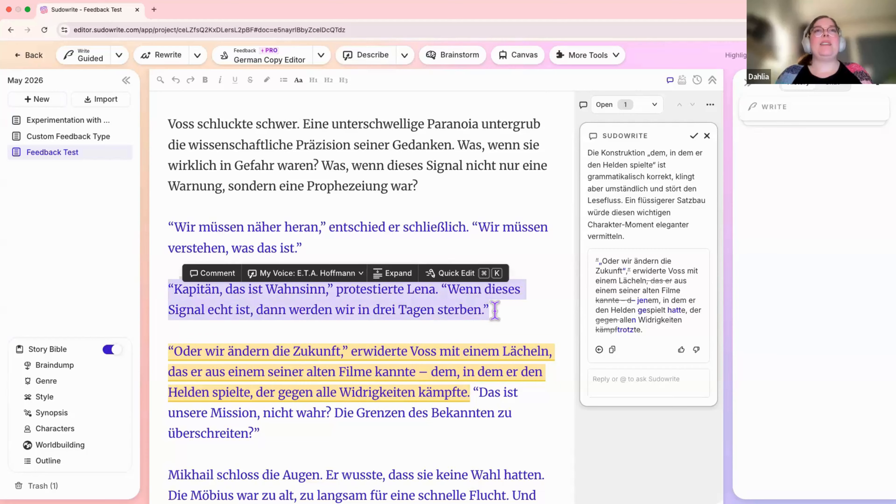
{"action": "left_click", "coordinate": [835, 90]}
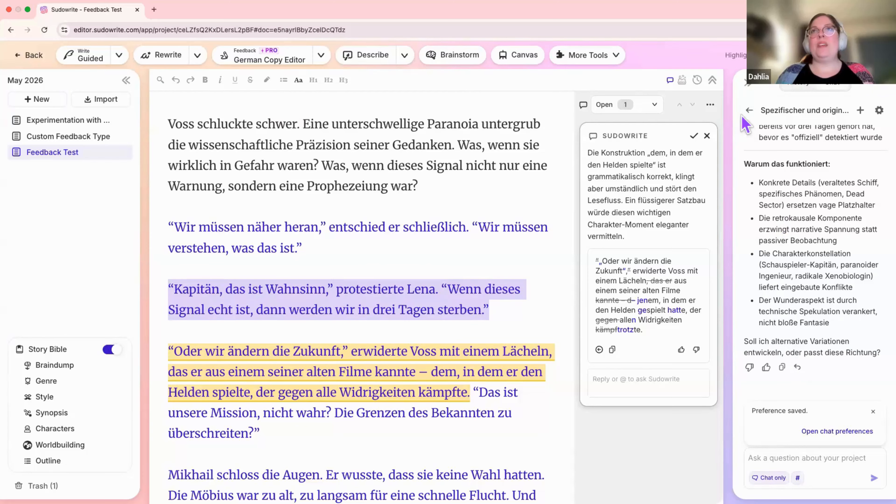
{"action": "left_click", "coordinate": [749, 110]}
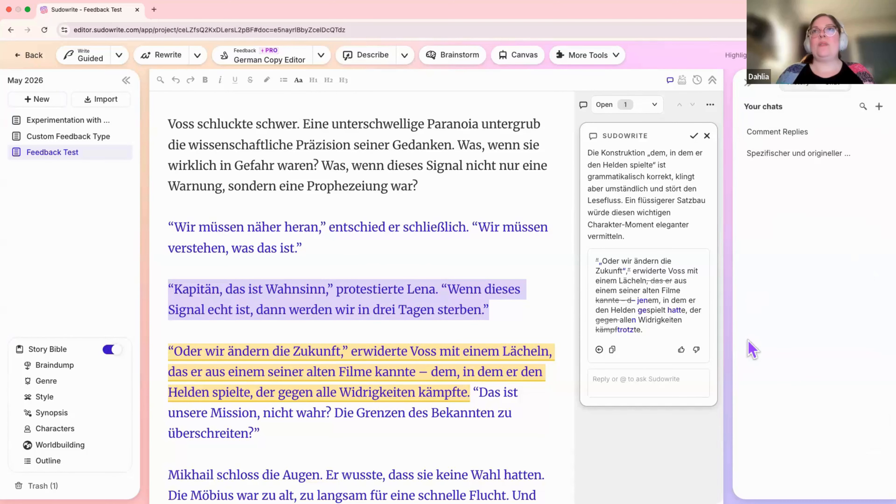
{"action": "left_click", "coordinate": [876, 109]}
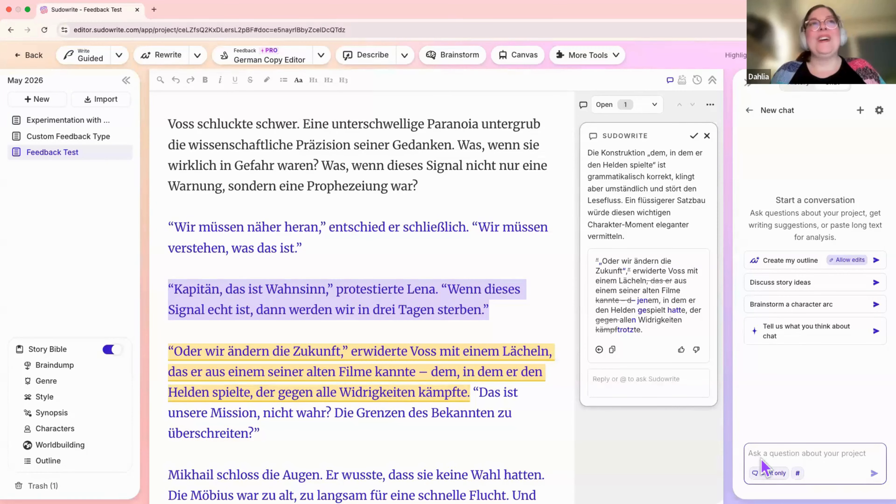
Ask in the chat "Mir gefällt nicht, dass das Wort Wahnsinn genutzt wird, wie kann man es sonst schreiben?".
{"action": "type", "text": "Mir gefällt"}
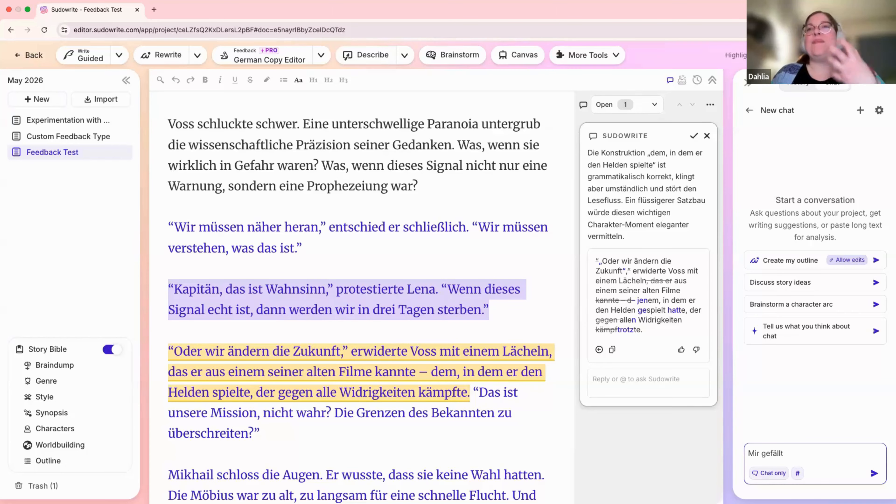
{"action": "type", "text": "cht, das"}
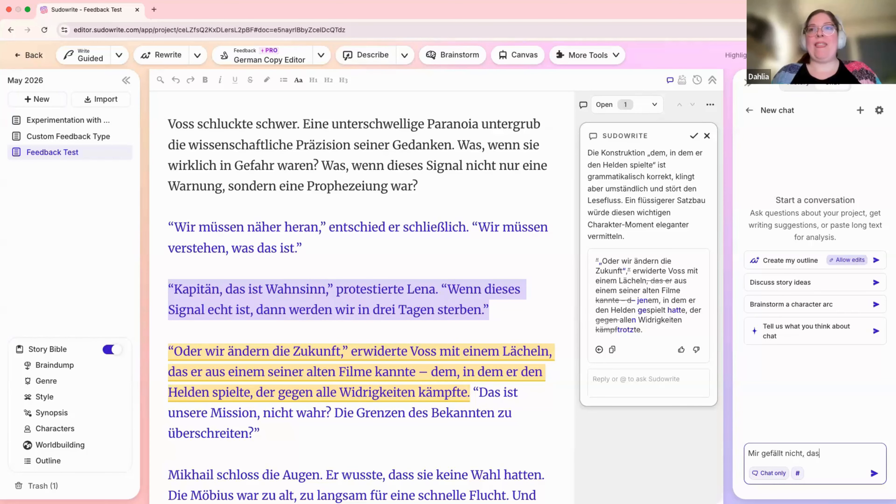
{"action": "type", "text": "s das Wort"}
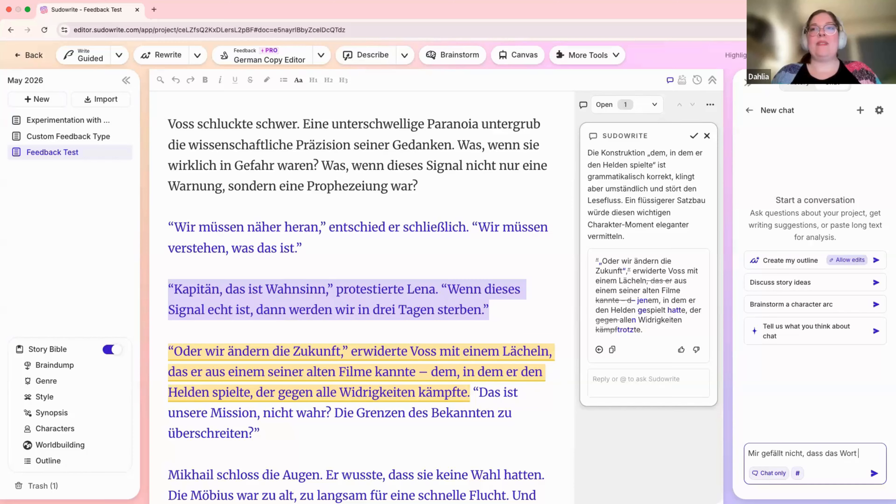
{"action": "type", "text": " Wahnsinn"}
{"action": "type", "text": "genu"}
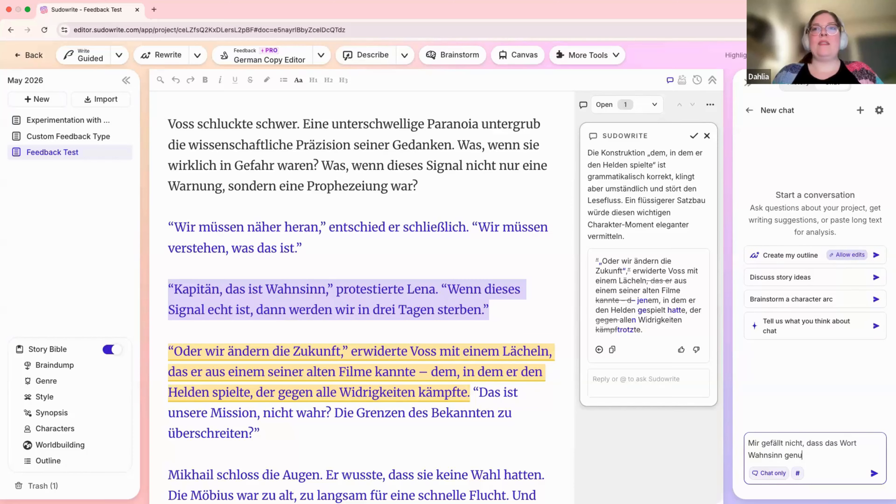
{"action": "type", "text": "tzt wird, wie "}
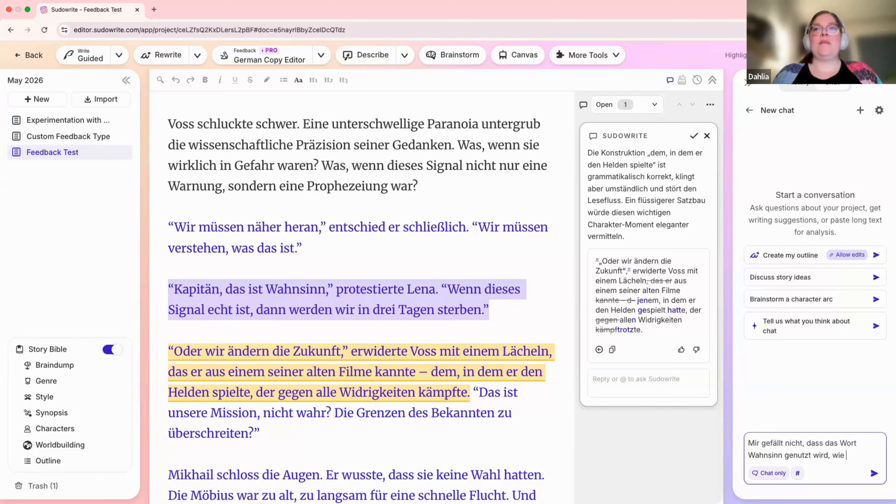
{"action": "type", "text": "kann man es sonst schreiben"}
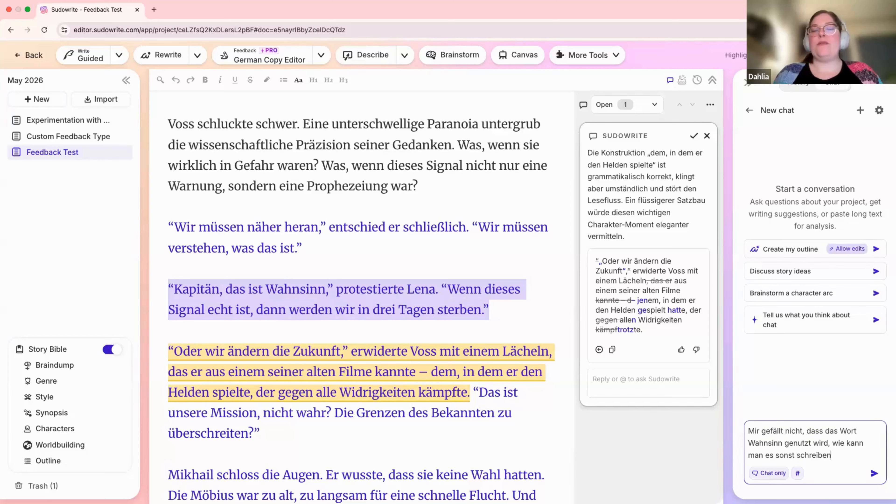
{"action": "type", "text": "?"}
{"action": "key", "text": "Return"}
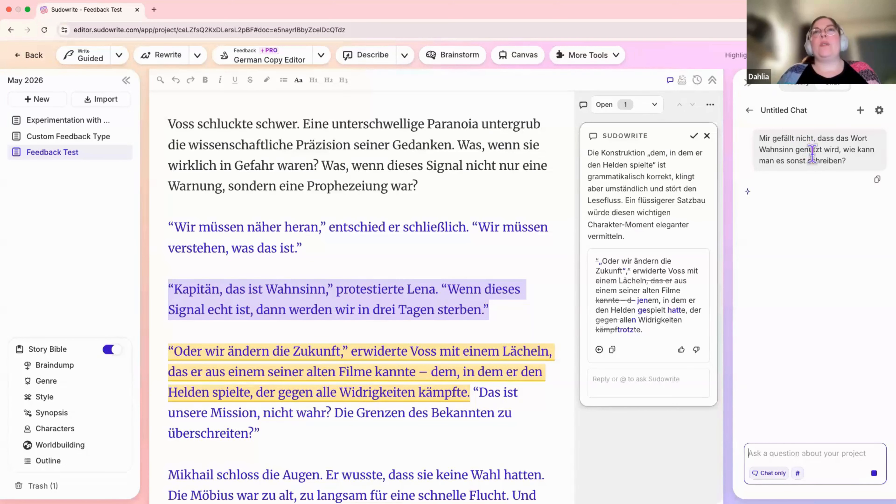
Apply the suggested rewrite to Voss's sentence beginning “Oder wir ändern die Zukunft”.
{"action": "left_click", "coordinate": [599, 350]}
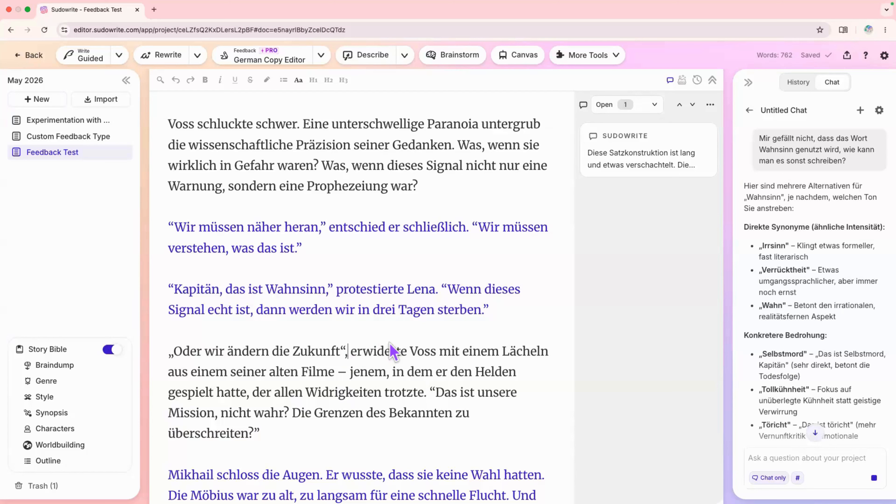
{"action": "key", "text": "Left"}
{"action": "key", "text": "Left"}
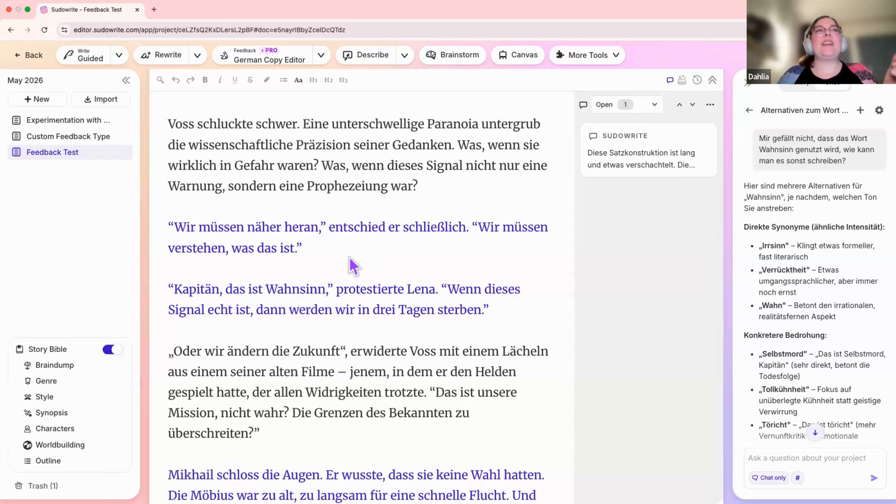
Compare the comma and closing quotation mark placement in Lena's “Wahnsinn” line with Voss's rewritten “Zukunft” line.
{"action": "left_click", "coordinate": [334, 295]}
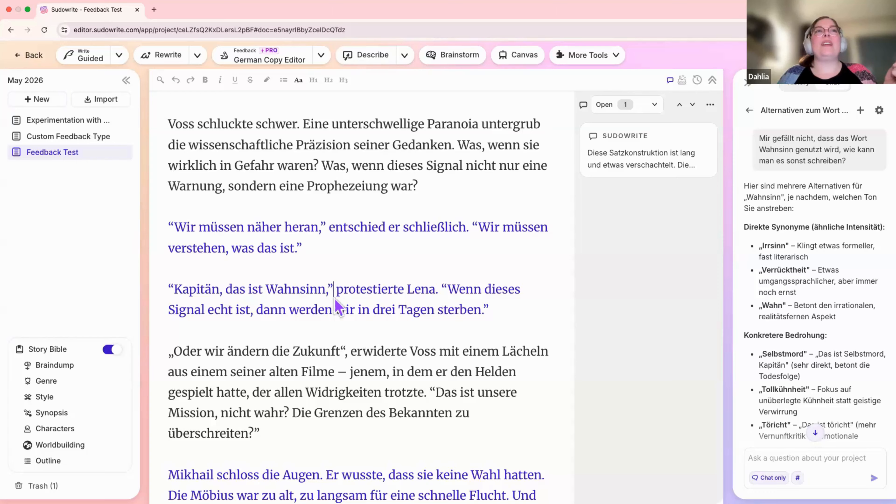
{"action": "left_click_drag", "start_coordinate": [340, 354], "coordinate": [358, 355]}
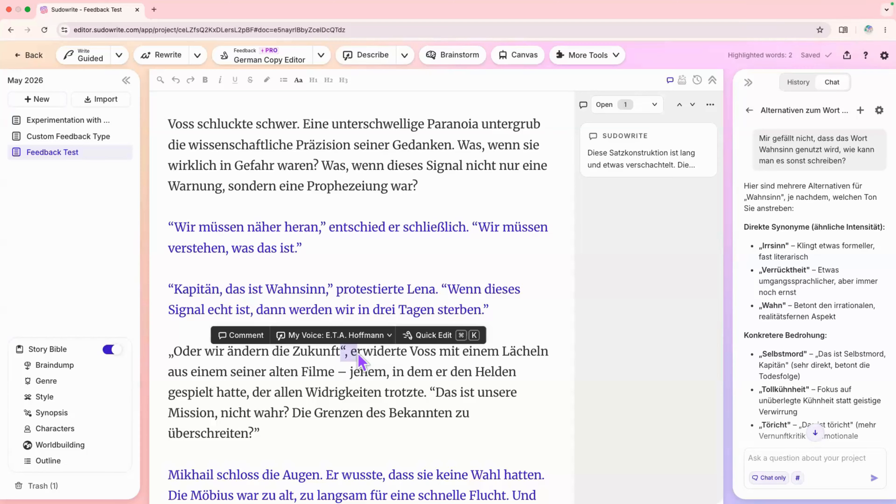
{"action": "left_click", "coordinate": [348, 375]}
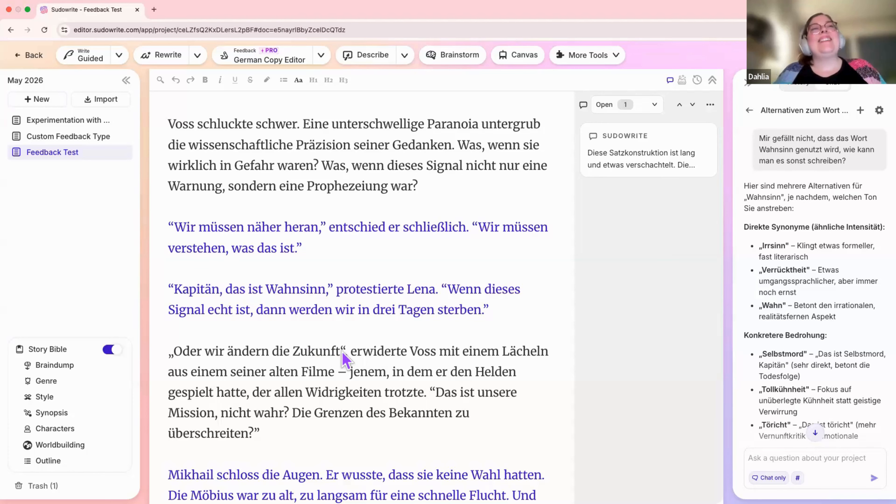
{"action": "left_click_drag", "start_coordinate": [344, 353], "coordinate": [347, 355]}
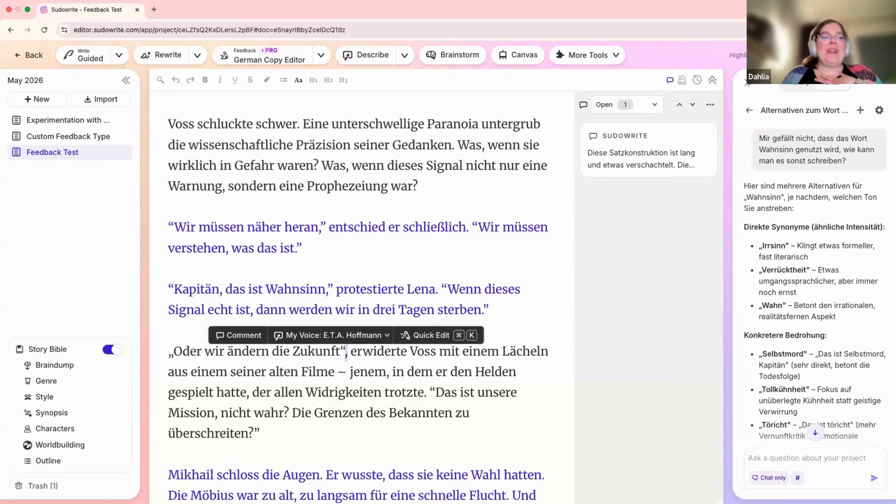
Examine the comma and closing quotation mark placement in the “Wir müssen näher heran” line and the dialogue lines below it.
{"action": "left_click", "coordinate": [310, 228]}
{"action": "left_click_drag", "start_coordinate": [324, 229], "coordinate": [312, 232]}
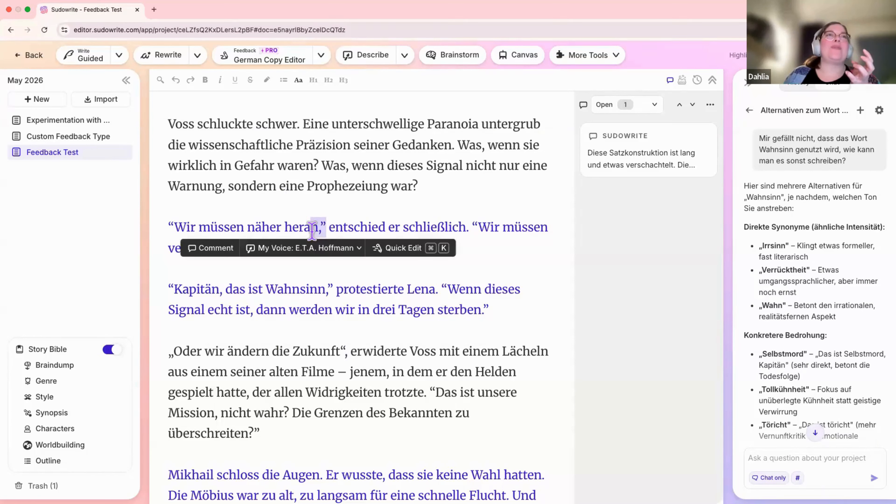
{"action": "left_click", "coordinate": [310, 226]}
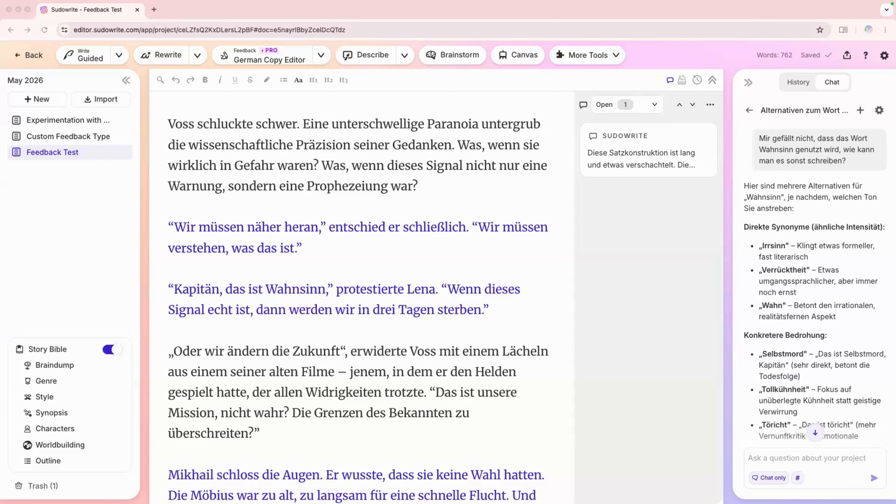
{"action": "scroll", "coordinate": [429, 406], "scroll_direction": "down", "scroll_amount": 10}
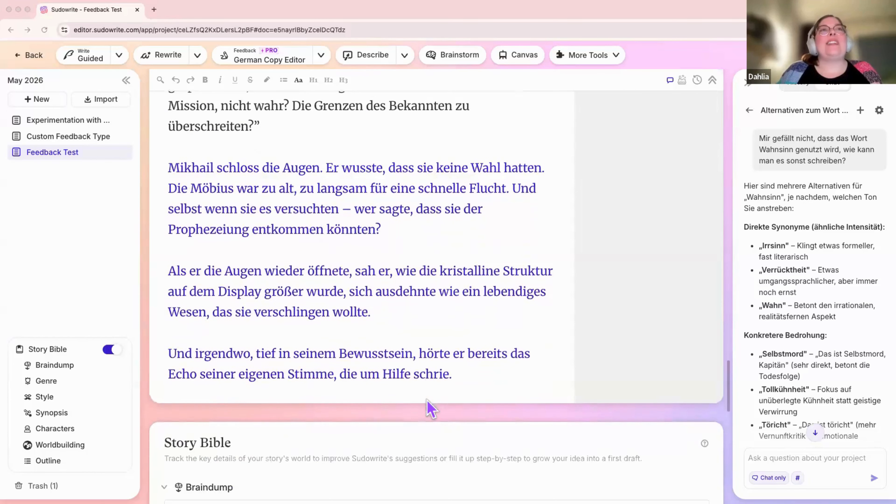
{"action": "scroll", "coordinate": [429, 406], "scroll_direction": "up", "scroll_amount": 12}
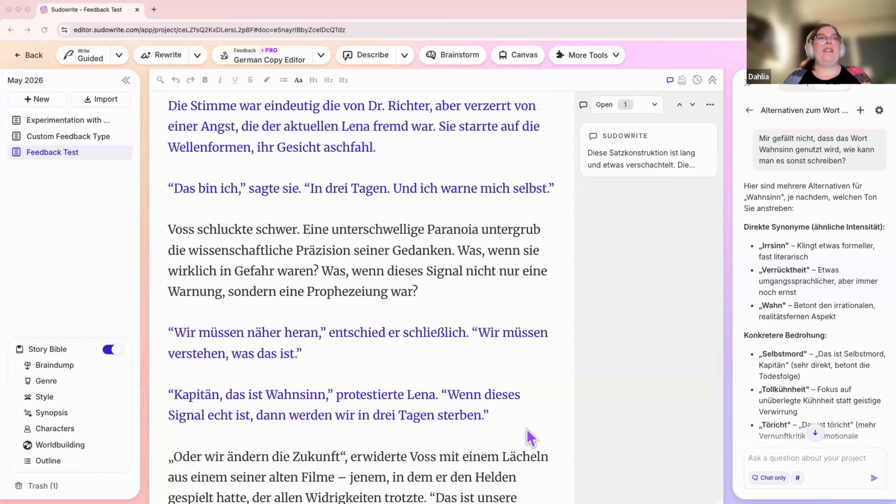
{"action": "left_click", "coordinate": [325, 405]}
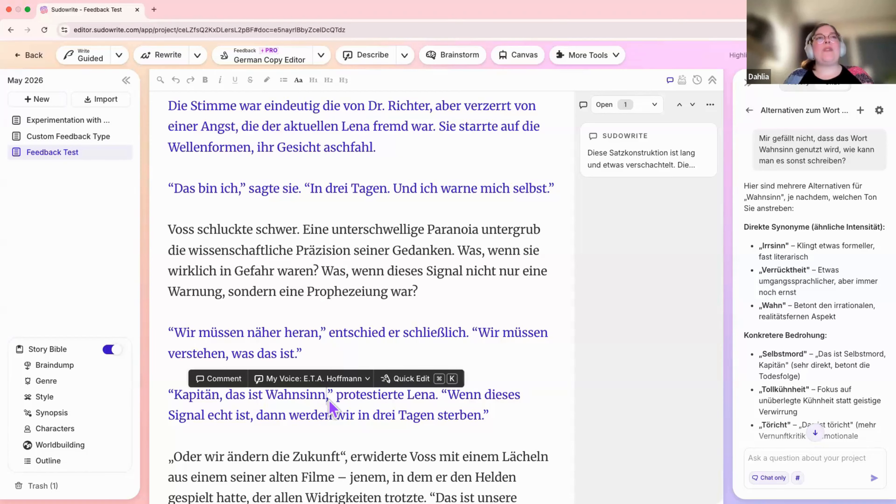
{"action": "left_click", "coordinate": [316, 332]}
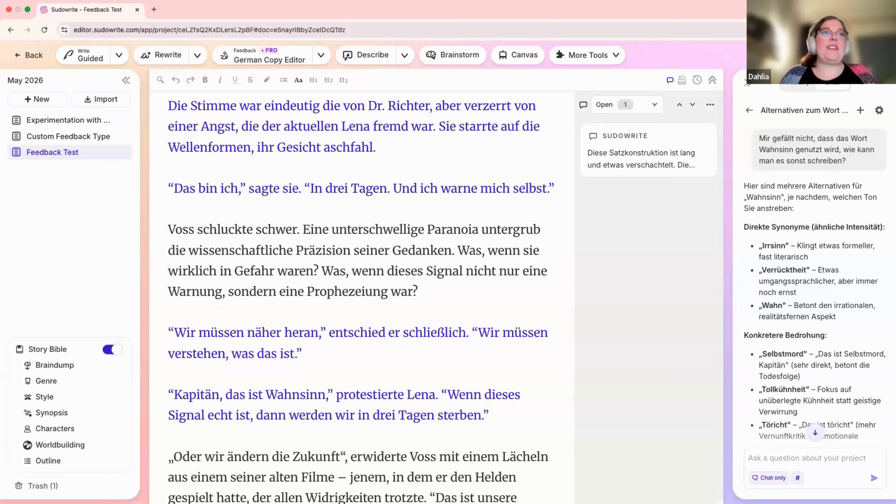
{"action": "left_click", "coordinate": [341, 457]}
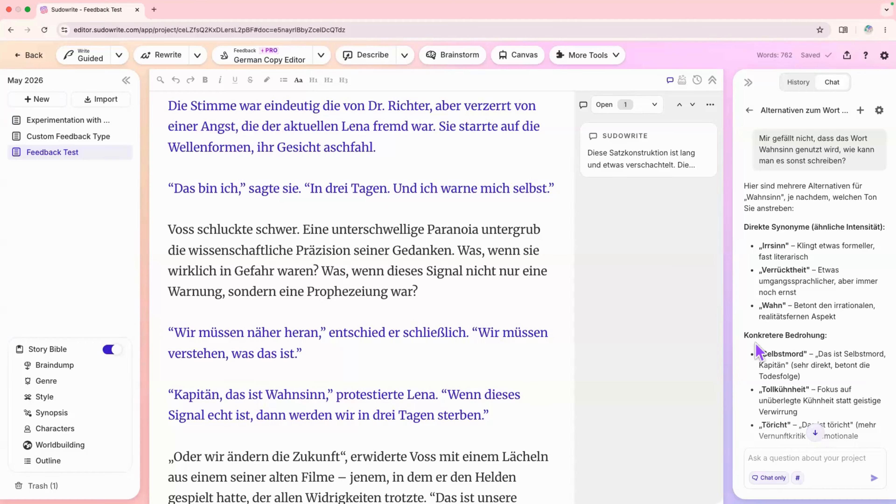
Read through the chat's full list of alternatives for “Wahnsinn”, from the direct synonyms to the context-dependent options.
{"action": "scroll", "coordinate": [758, 351], "scroll_direction": "down", "scroll_amount": 3}
{"action": "scroll", "coordinate": [758, 351], "scroll_direction": "down", "scroll_amount": 2}
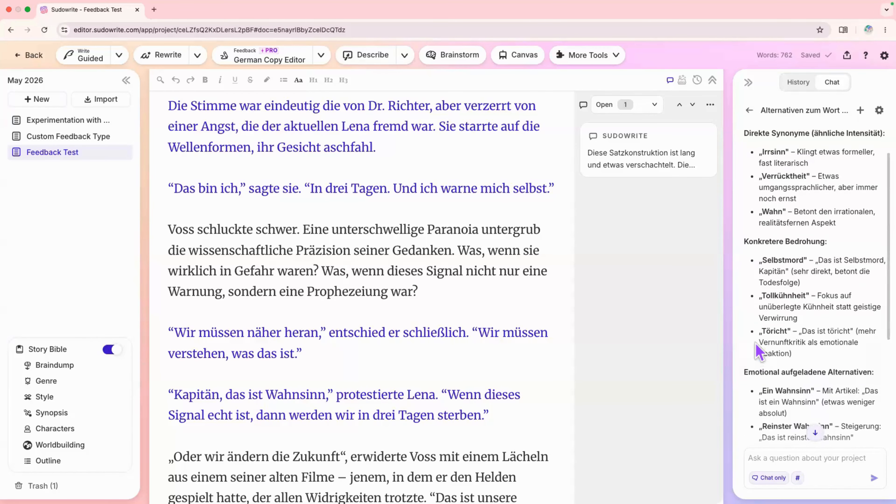
{"action": "scroll", "coordinate": [758, 351], "scroll_direction": "up", "scroll_amount": 3}
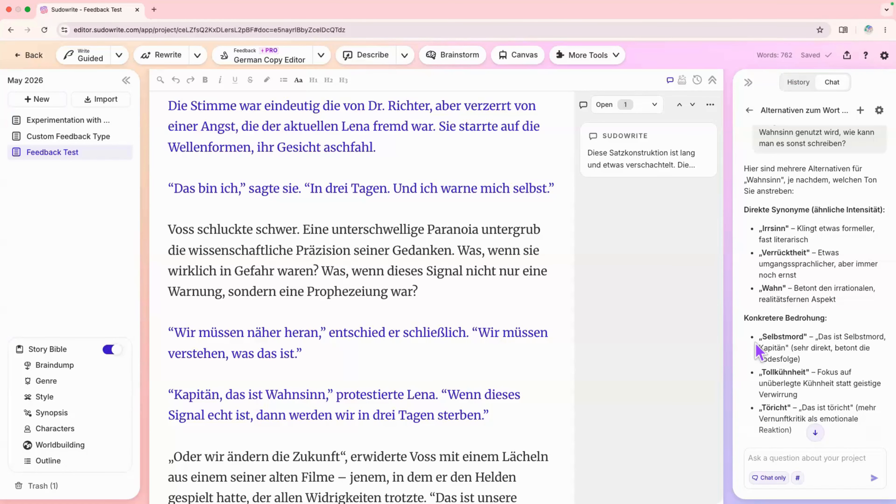
{"action": "scroll", "coordinate": [437, 369], "scroll_direction": "down", "scroll_amount": 8}
{"action": "scroll", "coordinate": [437, 369], "scroll_direction": "down", "scroll_amount": 3}
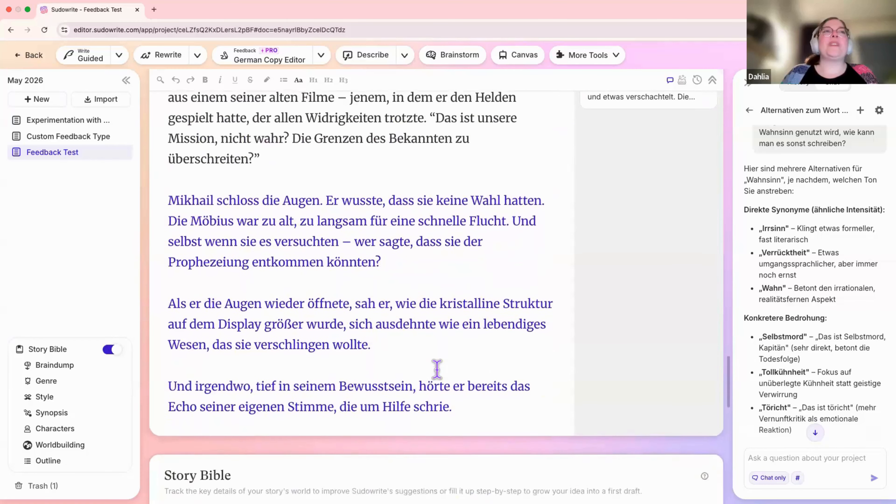
{"action": "scroll", "coordinate": [436, 368], "scroll_direction": "up", "scroll_amount": 7}
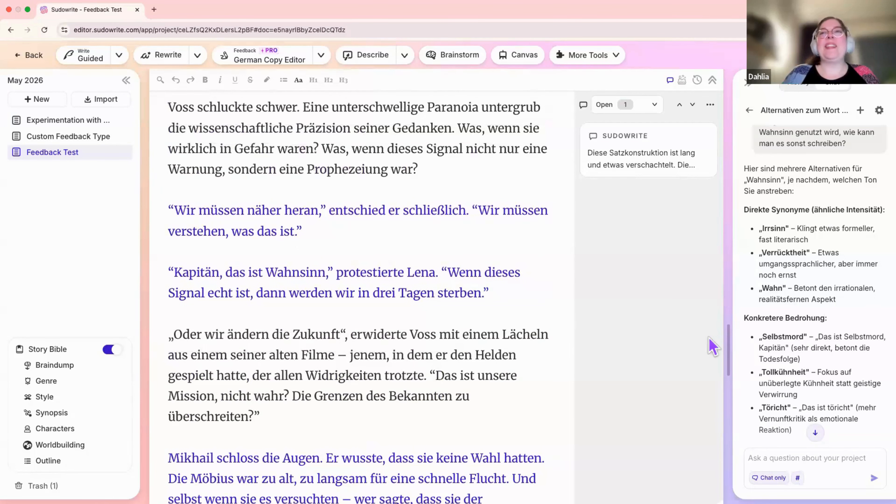
{"action": "scroll", "coordinate": [773, 367], "scroll_direction": "down", "scroll_amount": 3}
{"action": "scroll", "coordinate": [773, 370], "scroll_direction": "down", "scroll_amount": 8}
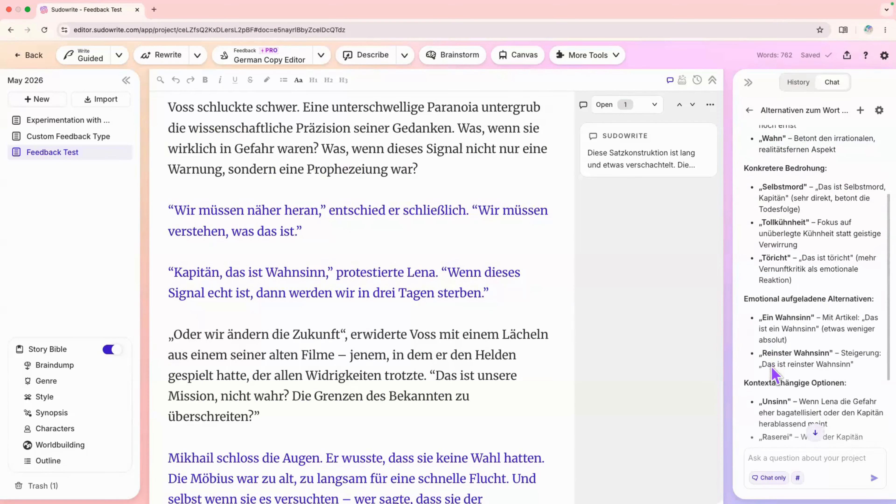
{"action": "scroll", "coordinate": [771, 365], "scroll_direction": "down", "scroll_amount": 2}
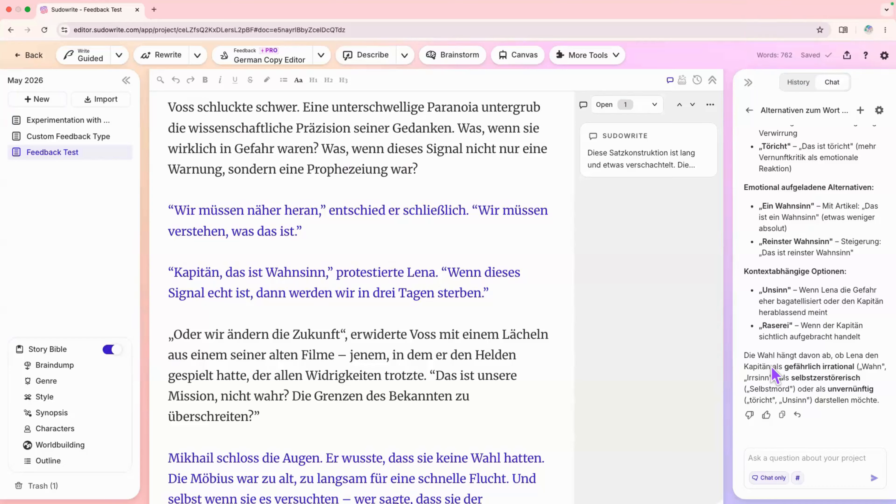
{"action": "scroll", "coordinate": [772, 374], "scroll_direction": "up", "scroll_amount": 1}
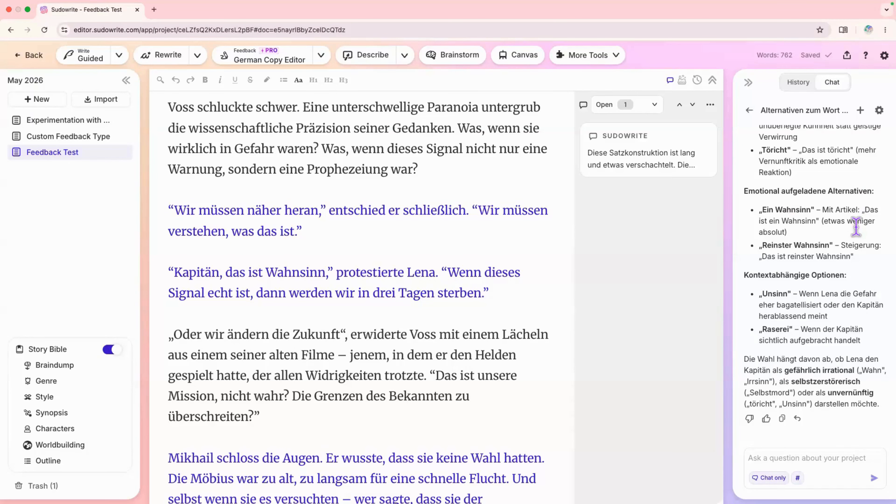
{"action": "scroll", "coordinate": [858, 231], "scroll_direction": "up", "scroll_amount": 1}
{"action": "scroll", "coordinate": [860, 235], "scroll_direction": "up", "scroll_amount": 10}
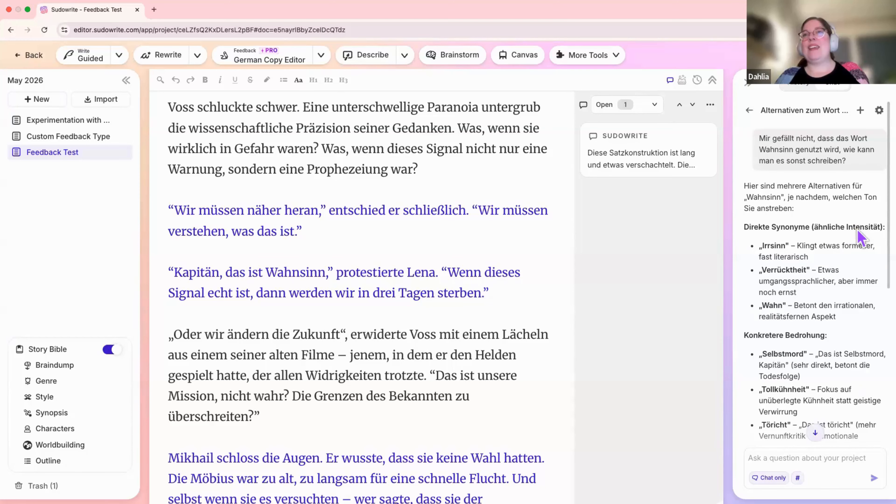
{"action": "scroll", "coordinate": [857, 233], "scroll_direction": "down", "scroll_amount": 3}
{"action": "scroll", "coordinate": [857, 231], "scroll_direction": "down", "scroll_amount": 2}
{"action": "scroll", "coordinate": [856, 226], "scroll_direction": "up", "scroll_amount": 4}
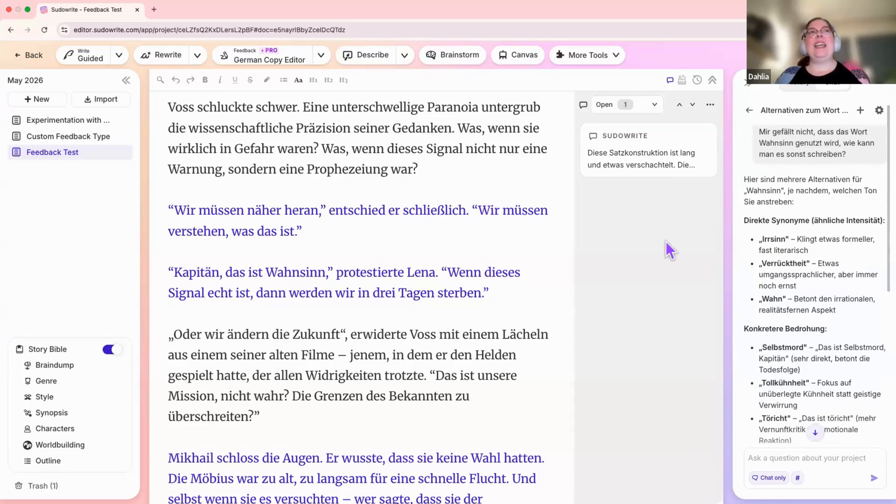
Highlight “Wahnsinn” in Lena's line and weigh the chat's suggested alternatives as replacements for it.
{"action": "double_click", "coordinate": [300, 274]}
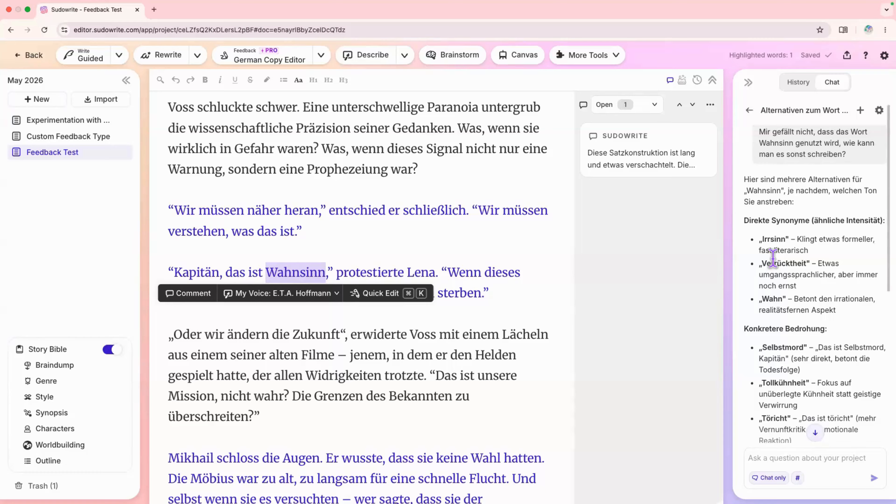
{"action": "scroll", "coordinate": [772, 261], "scroll_direction": "down", "scroll_amount": 3}
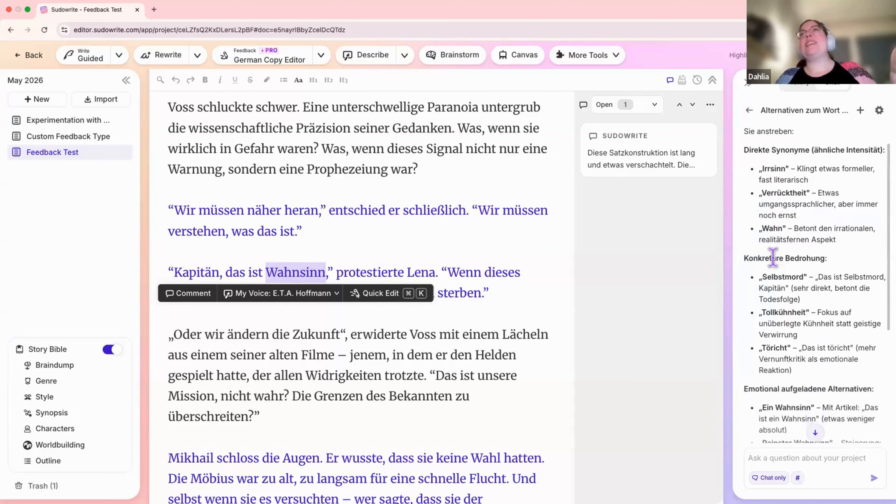
{"action": "scroll", "coordinate": [772, 261], "scroll_direction": "up", "scroll_amount": 5}
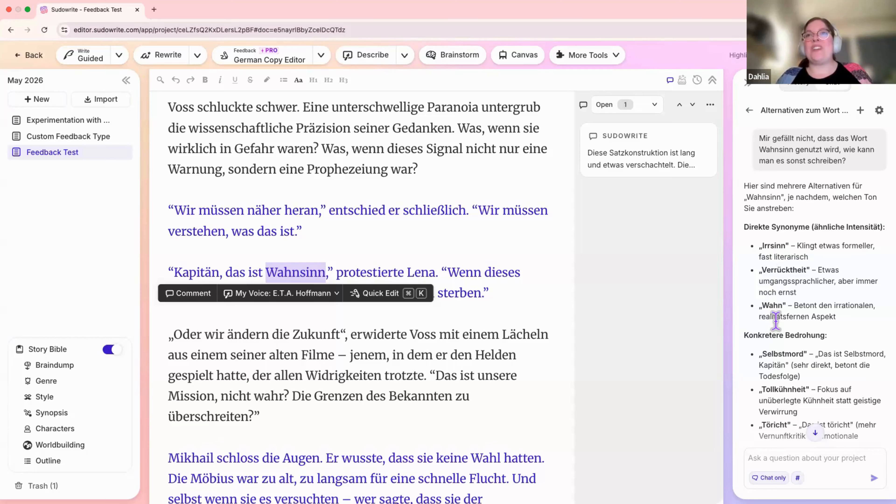
{"action": "scroll", "coordinate": [776, 321], "scroll_direction": "down", "scroll_amount": 3}
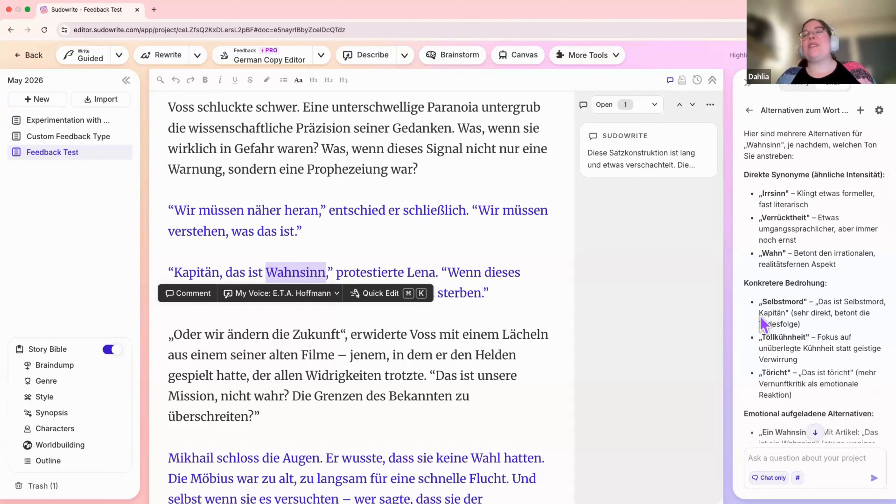
{"action": "scroll", "coordinate": [753, 283], "scroll_direction": "down", "scroll_amount": 10}
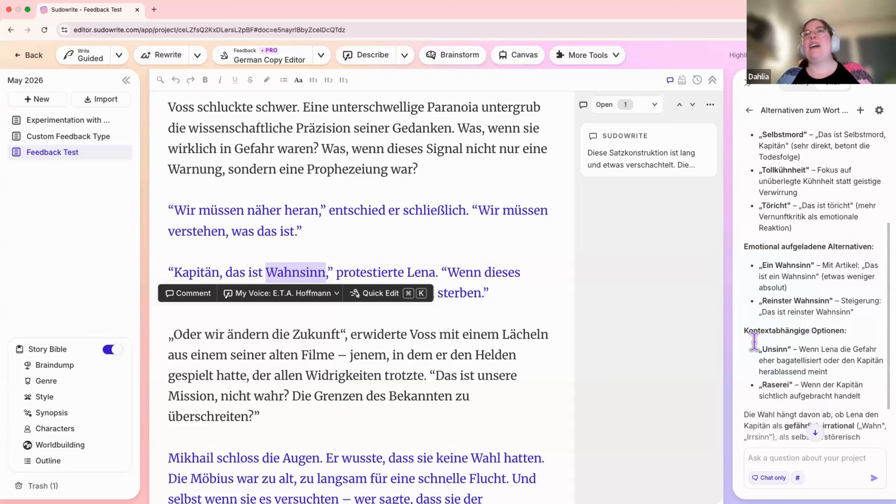
{"action": "scroll", "coordinate": [773, 420], "scroll_direction": "down", "scroll_amount": 2}
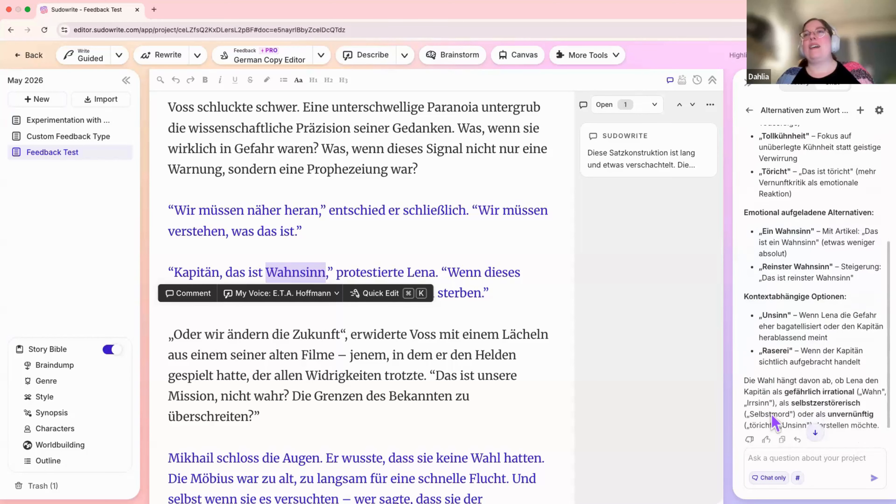
{"action": "scroll", "coordinate": [771, 420], "scroll_direction": "up", "scroll_amount": 10}
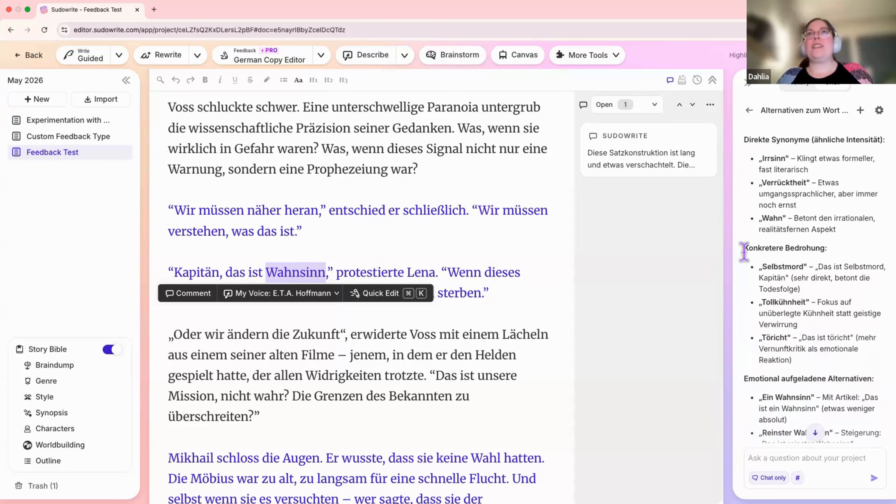
{"action": "scroll", "coordinate": [744, 251], "scroll_direction": "up", "scroll_amount": 4}
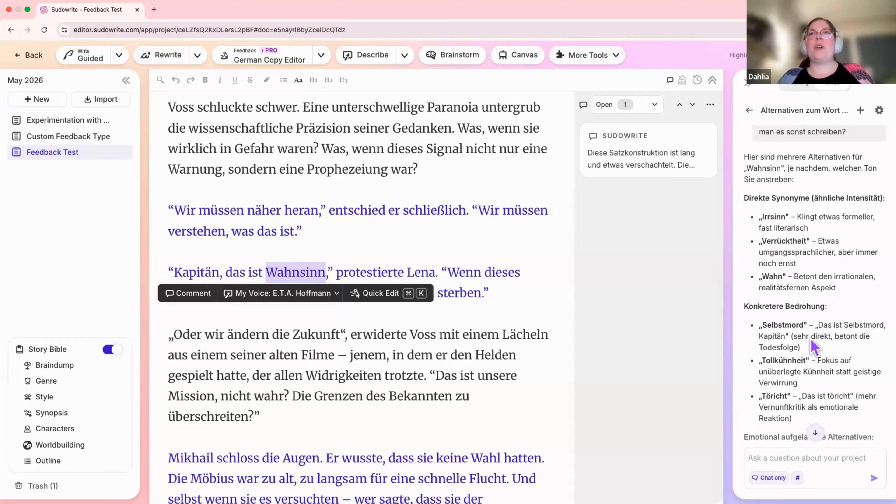
{"action": "scroll", "coordinate": [789, 383], "scroll_direction": "down", "scroll_amount": 6}
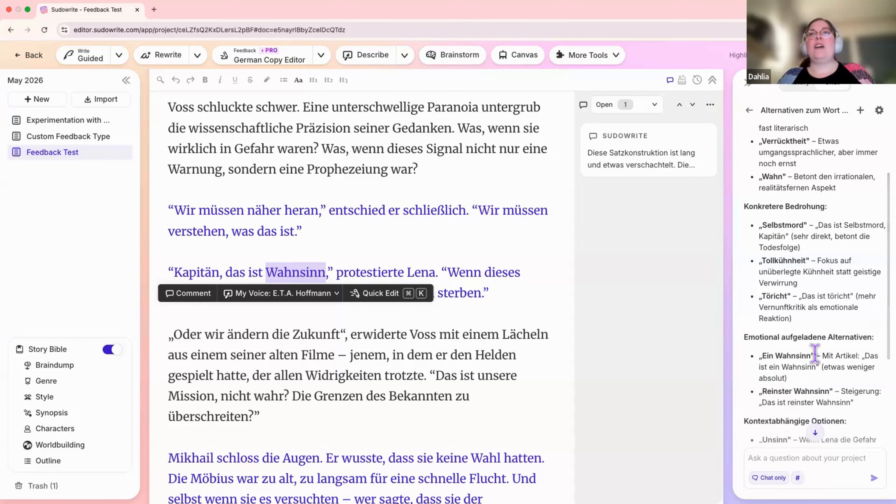
{"action": "scroll", "coordinate": [796, 379], "scroll_direction": "down", "scroll_amount": 1}
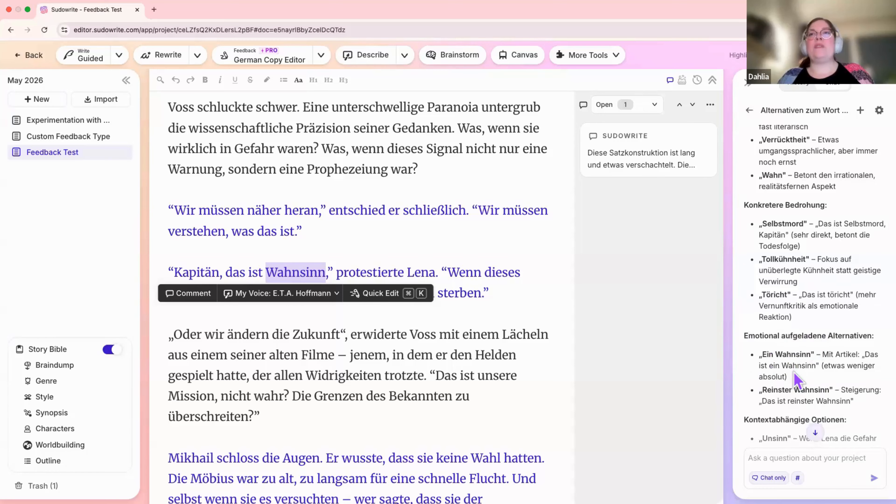
{"action": "scroll", "coordinate": [794, 371], "scroll_direction": "down", "scroll_amount": 4}
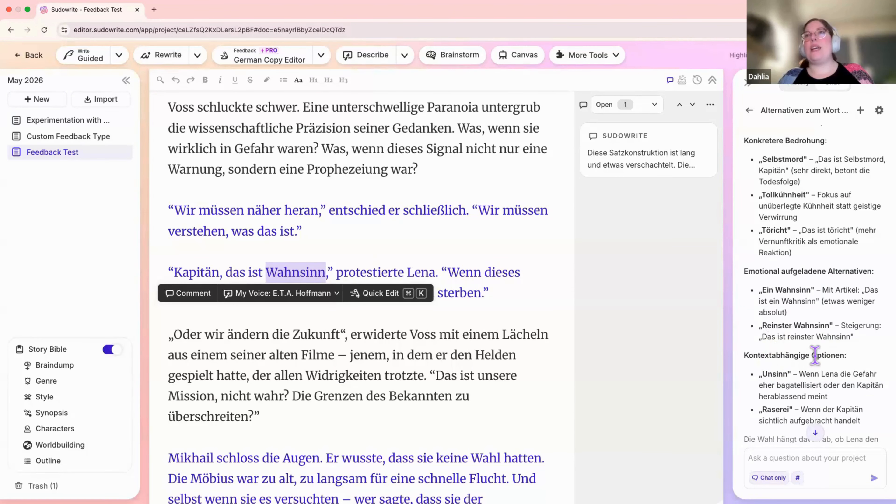
{"action": "scroll", "coordinate": [814, 356], "scroll_direction": "up", "scroll_amount": 3}
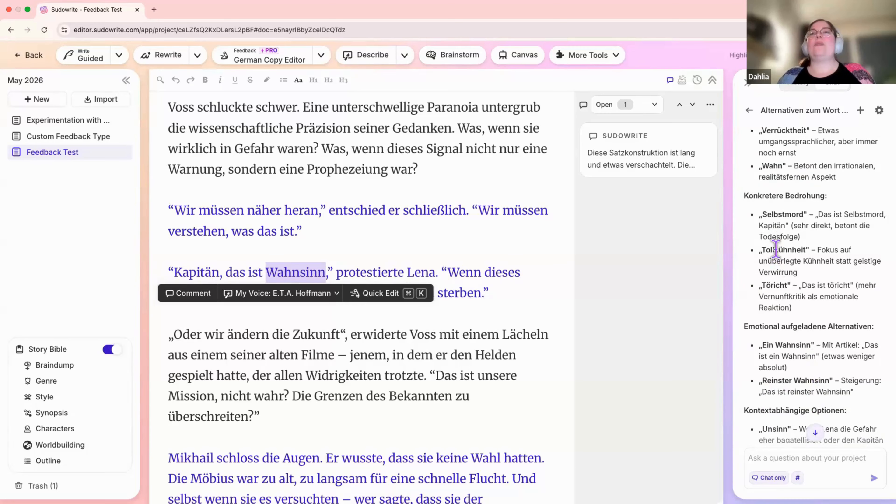
Replace “Wahnsinn” in Lena's line with “Tollkühnheit”, copied from the chat's suggestions.
{"action": "double_click", "coordinate": [776, 249]}
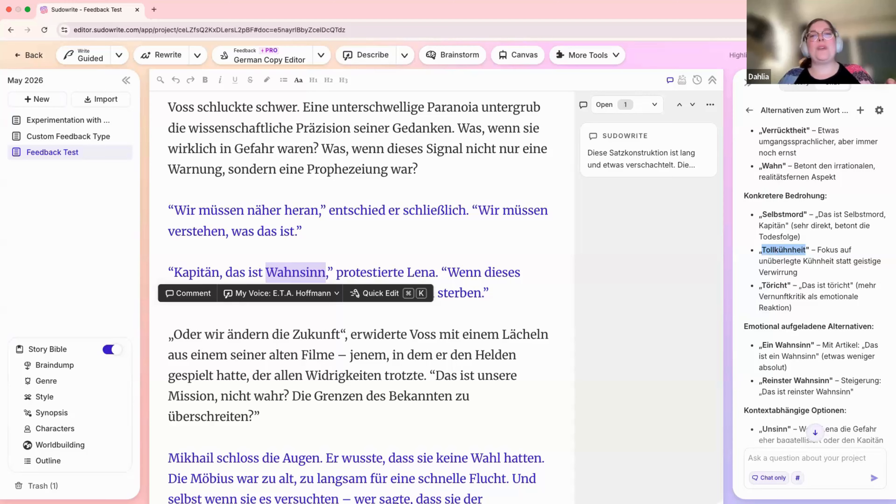
{"action": "key", "text": "super+Tab"}
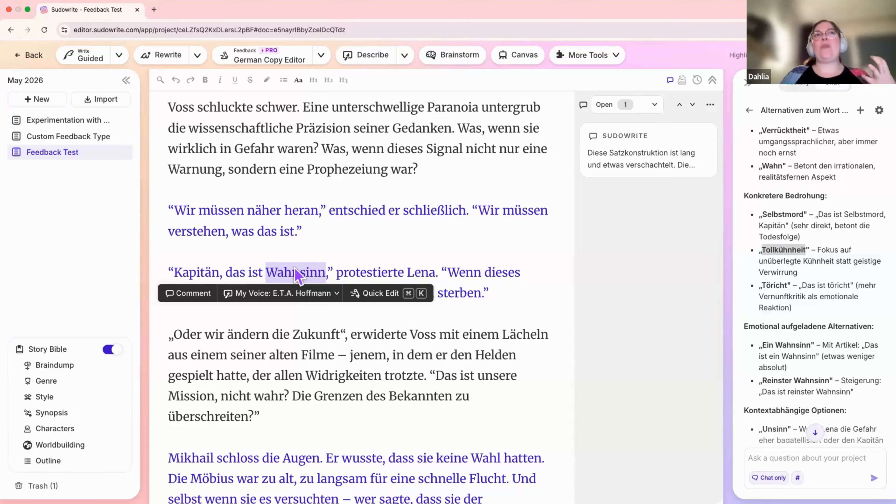
{"action": "left_click", "coordinate": [787, 244]}
{"action": "double_click", "coordinate": [787, 247]}
{"action": "key", "text": "super+c"}
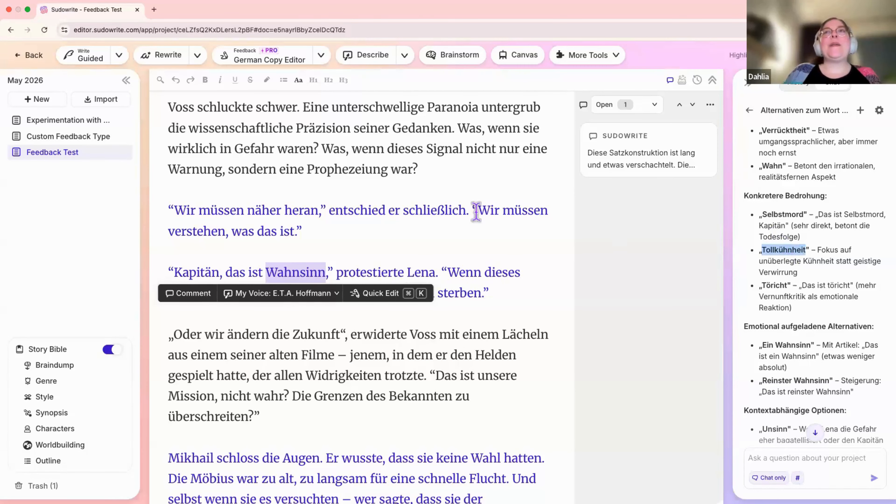
{"action": "double_click", "coordinate": [301, 270]}
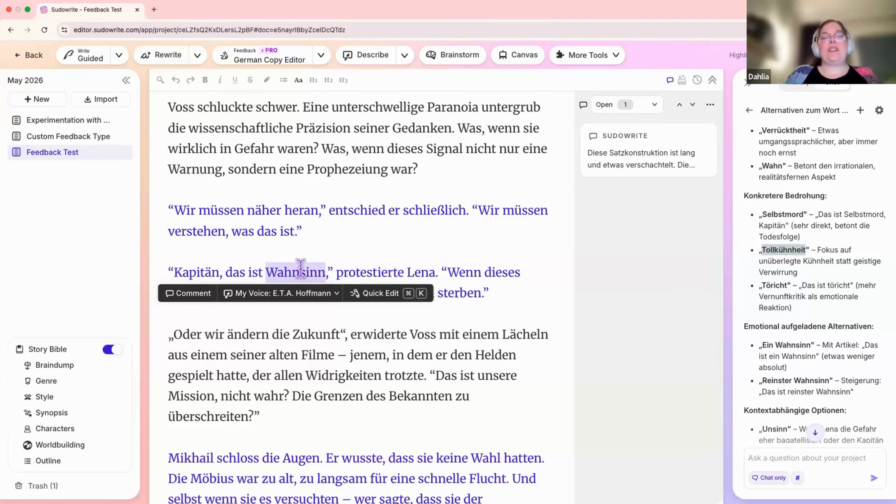
{"action": "key", "text": "super+v"}
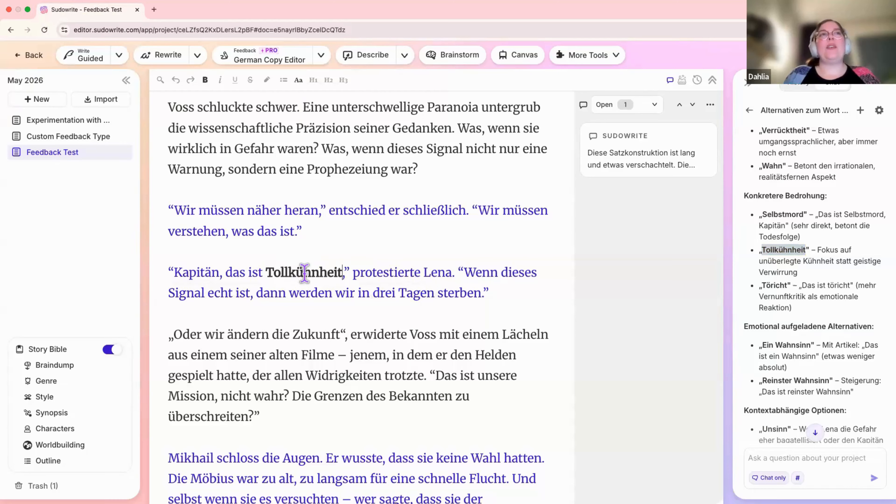
Remove the bold formatting from “Tollkühnheit” in Lena's line.
{"action": "double_click", "coordinate": [301, 270]}
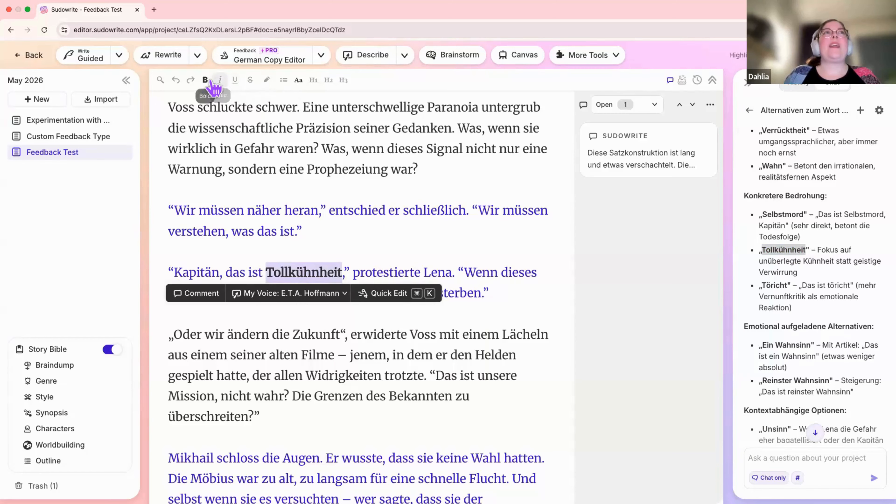
{"action": "left_click", "coordinate": [205, 80]}
{"action": "left_click", "coordinate": [372, 293]}
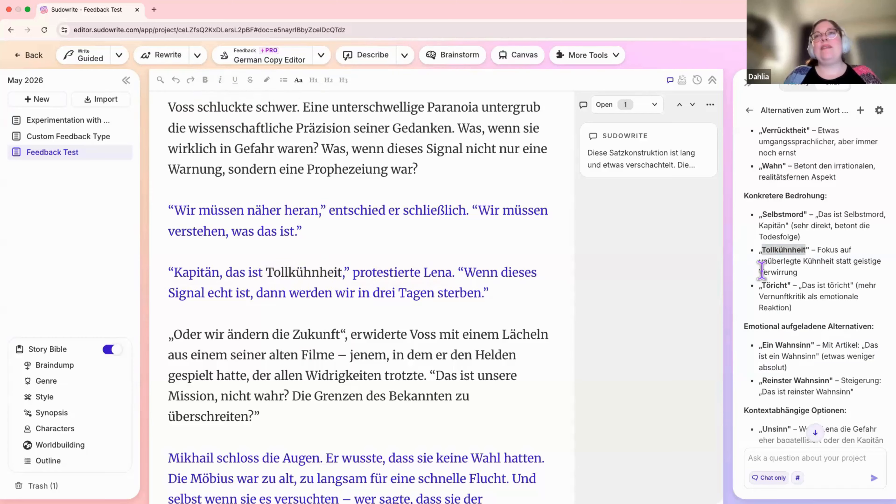
{"action": "scroll", "coordinate": [777, 312], "scroll_direction": "up", "scroll_amount": 5}
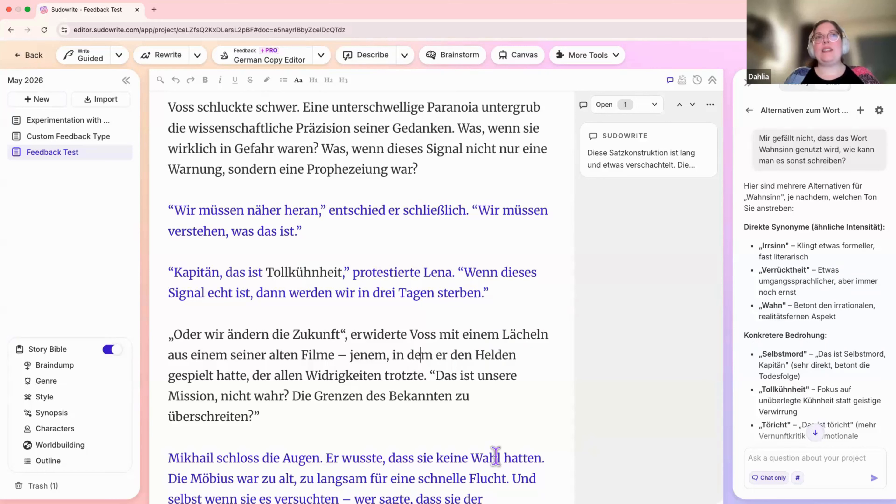
{"action": "left_click", "coordinate": [765, 467]}
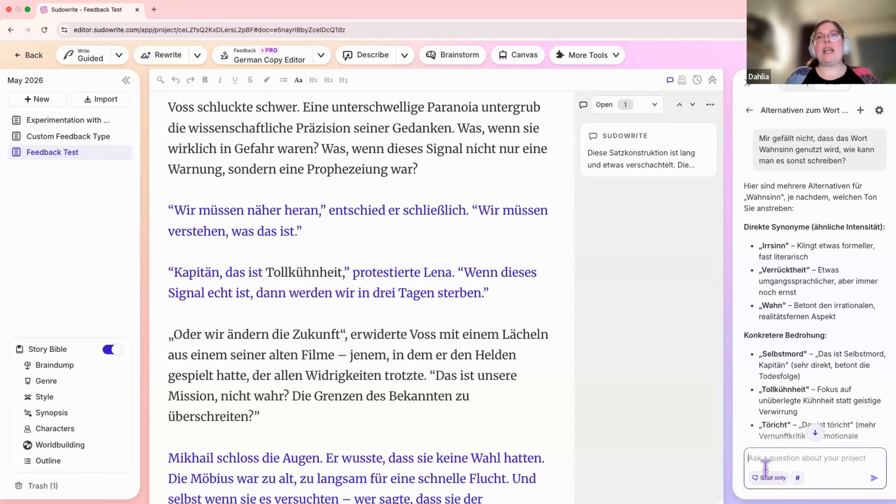
{"action": "left_click", "coordinate": [764, 475]}
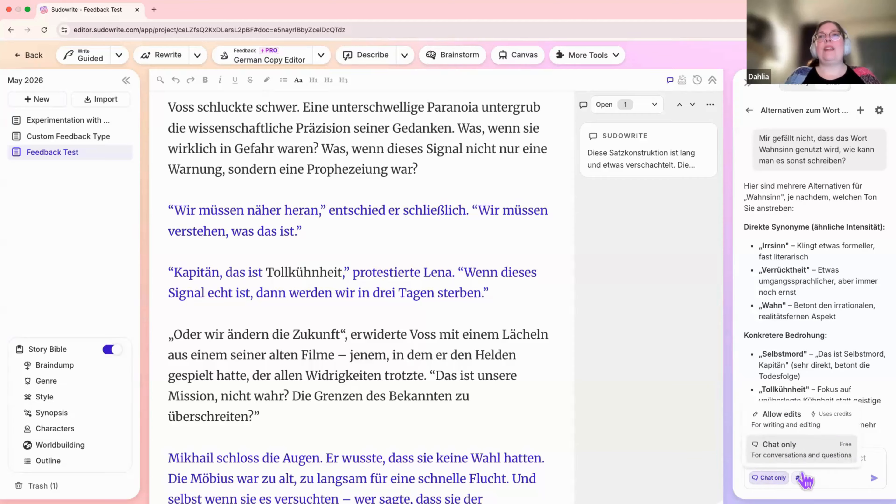
{"action": "left_click", "coordinate": [785, 422]}
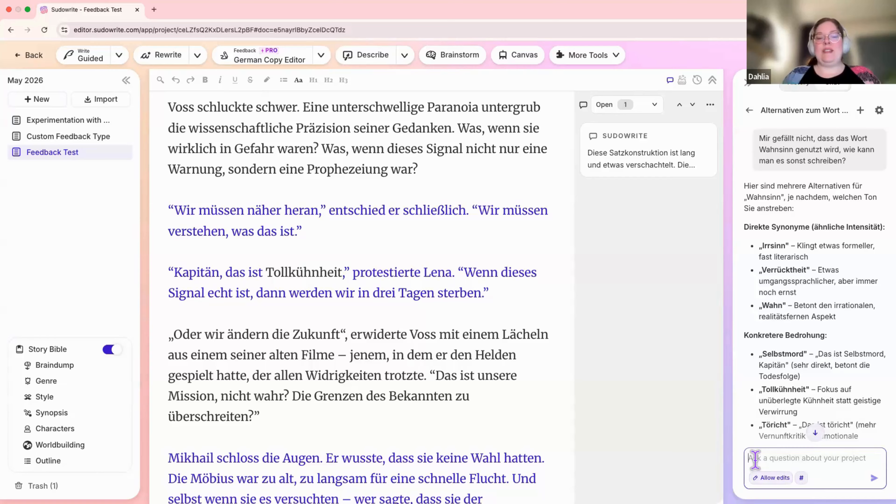
{"action": "left_click", "coordinate": [764, 476]}
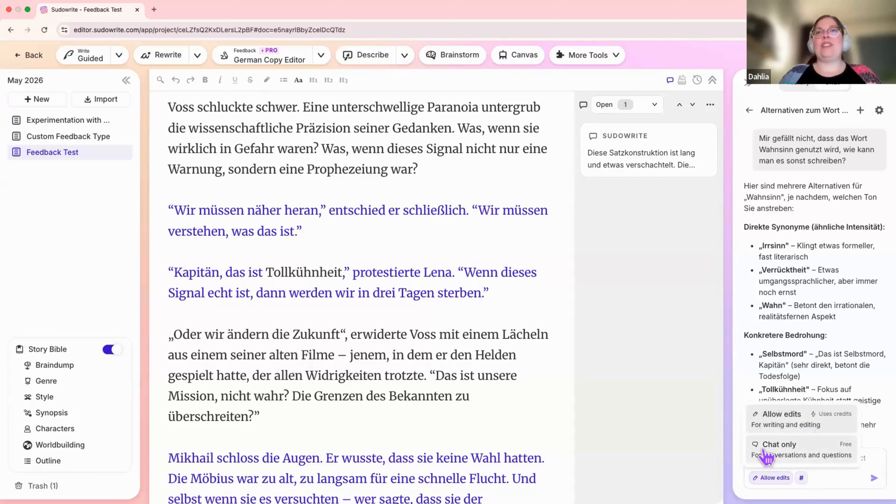
{"action": "left_click", "coordinate": [764, 445]}
Ask the chat “Kennst du die Kommaregeln beim Dialog in Deutsch?” in Chat only mode.
{"action": "left_click", "coordinate": [759, 459]}
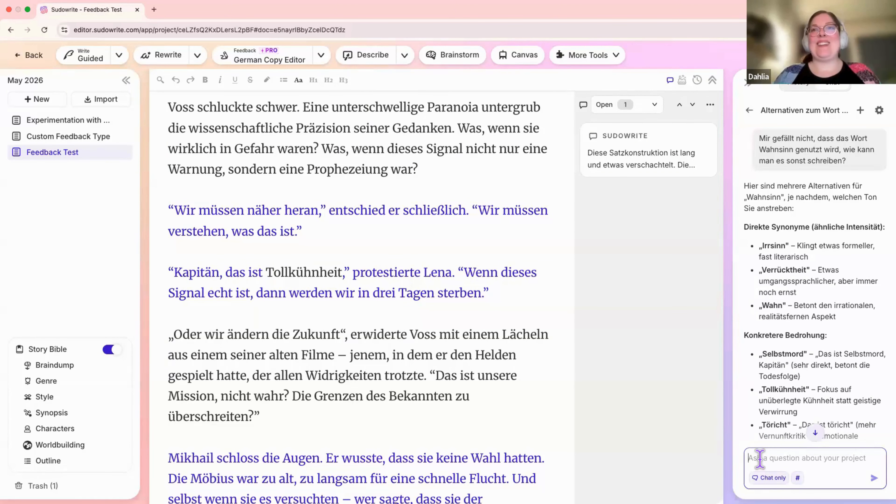
{"action": "type", "text": "Kennst du die "}
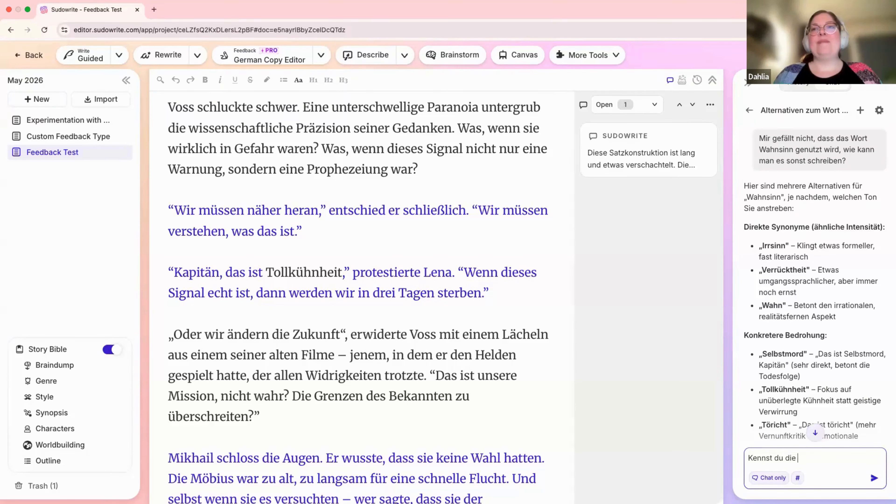
{"action": "type", "text": "Kommar"}
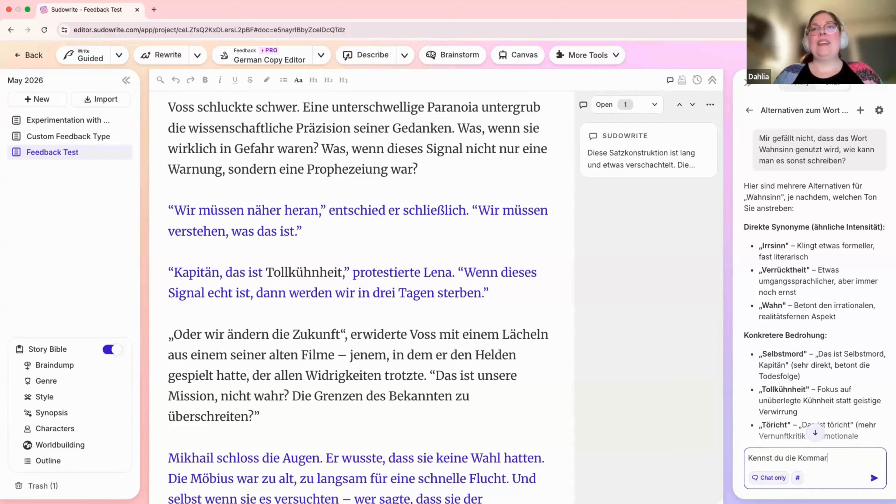
{"action": "type", "text": "egeln beim Dial"}
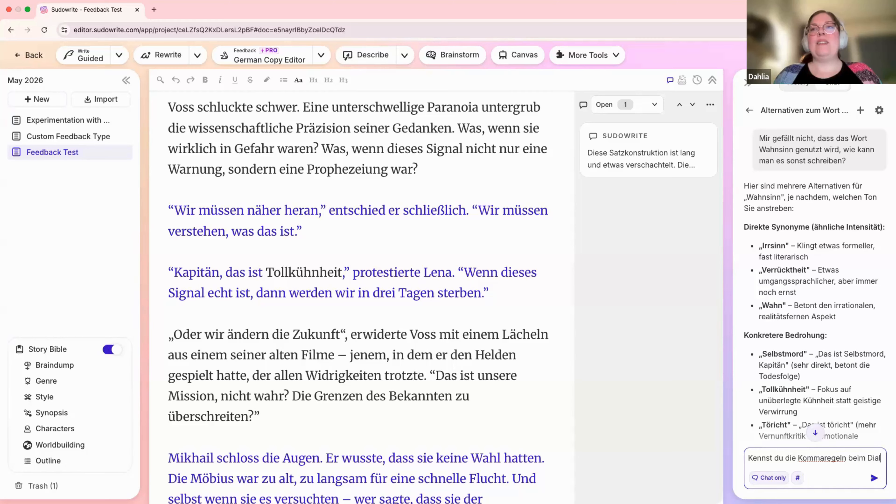
{"action": "type", "text": "og in Deutsch"}
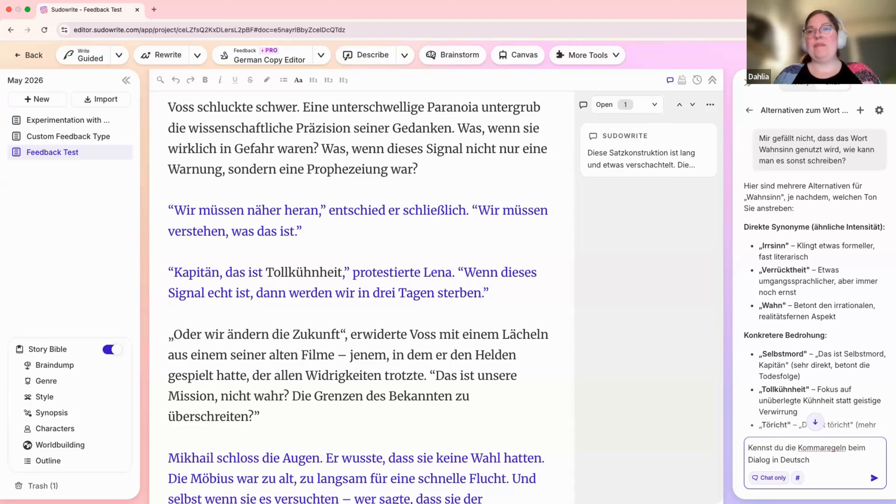
{"action": "type", "text": "?"}
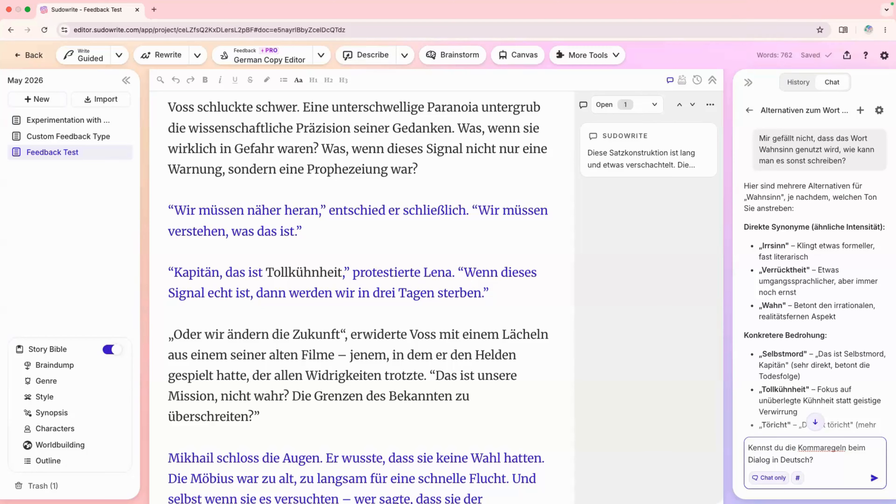
{"action": "key", "text": "Return"}
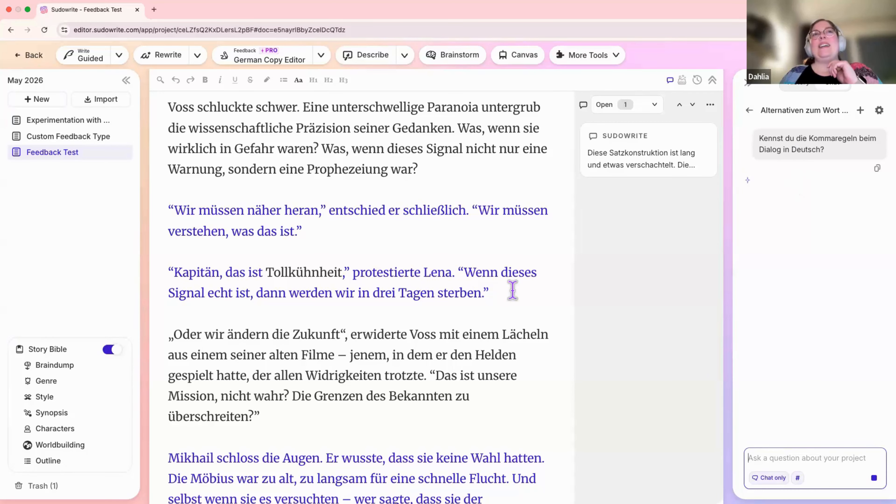
Look over the chapter's dialogue and read the chat's full answer on German comma rules for direct speech.
{"action": "scroll", "coordinate": [513, 291], "scroll_direction": "down", "scroll_amount": 8}
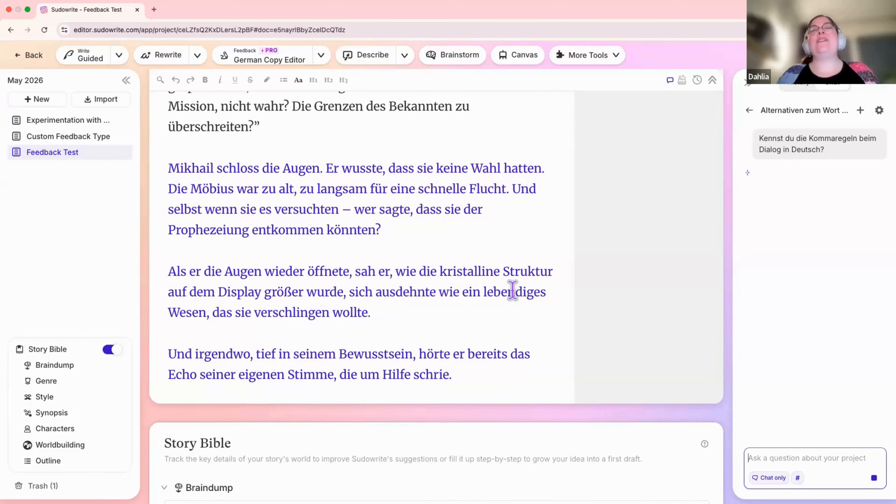
{"action": "scroll", "coordinate": [512, 291], "scroll_direction": "up", "scroll_amount": 1}
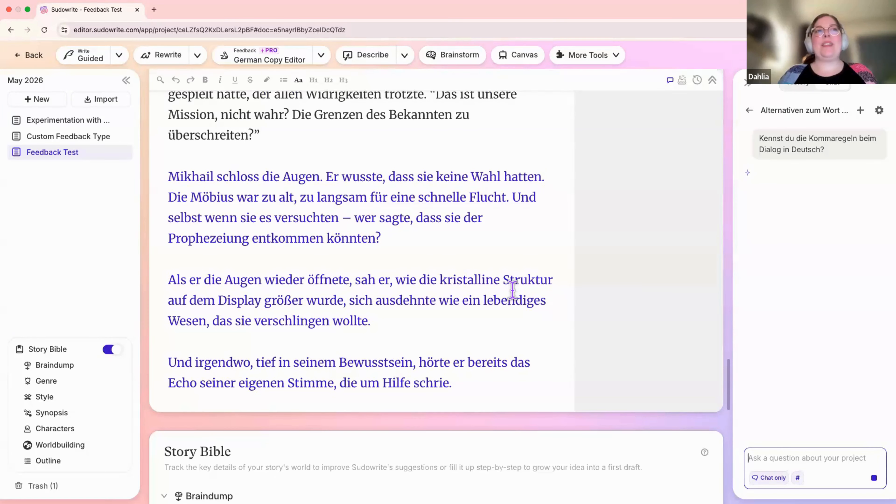
{"action": "scroll", "coordinate": [512, 291], "scroll_direction": "up", "scroll_amount": 3}
{"action": "scroll", "coordinate": [512, 290], "scroll_direction": "up", "scroll_amount": 10}
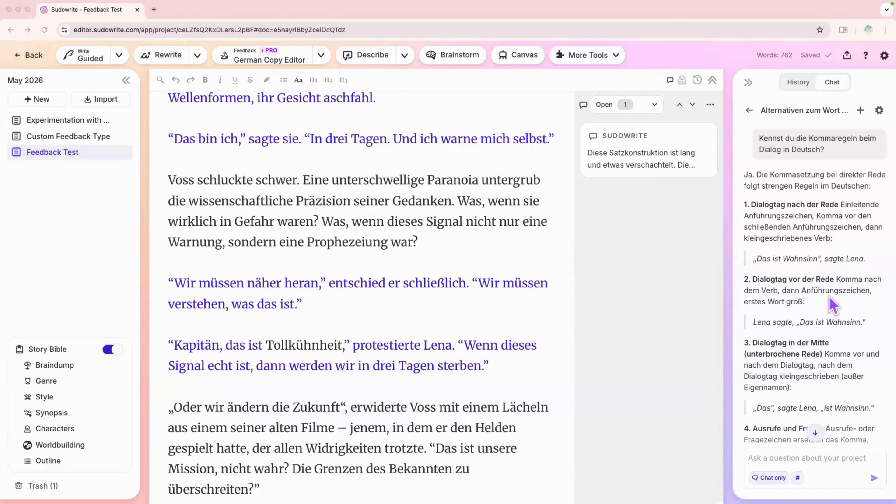
{"action": "left_click", "coordinate": [805, 221]}
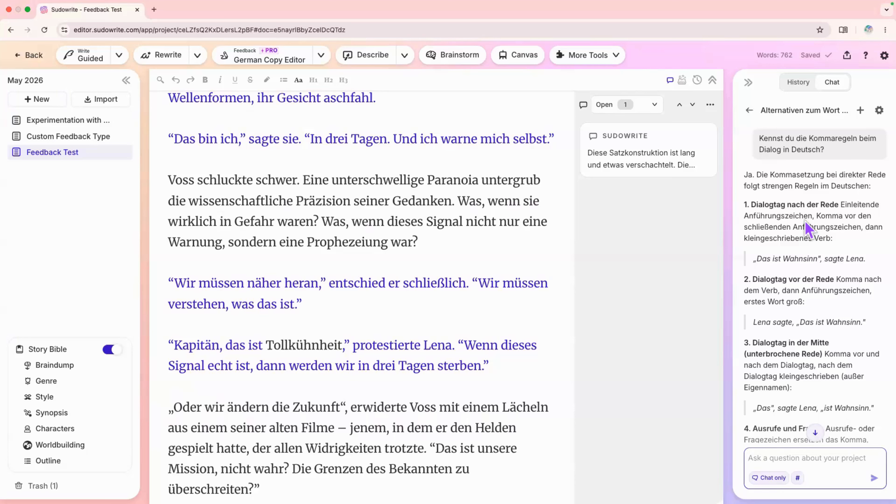
{"action": "scroll", "coordinate": [808, 230], "scroll_direction": "down", "scroll_amount": 8}
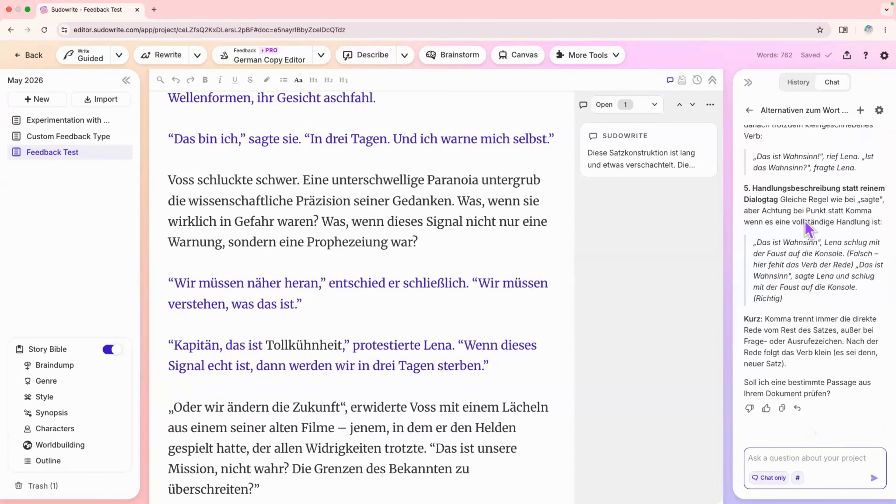
Set the chat to Allow edits and begin a request with “Bitte lies”, followed by a reference to the Feedback Test document.
{"action": "left_click", "coordinate": [768, 477]}
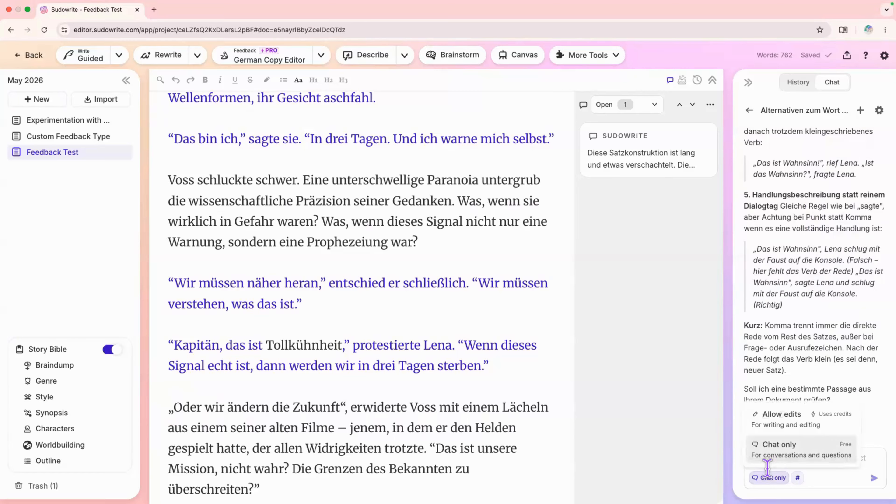
{"action": "left_click", "coordinate": [772, 420]}
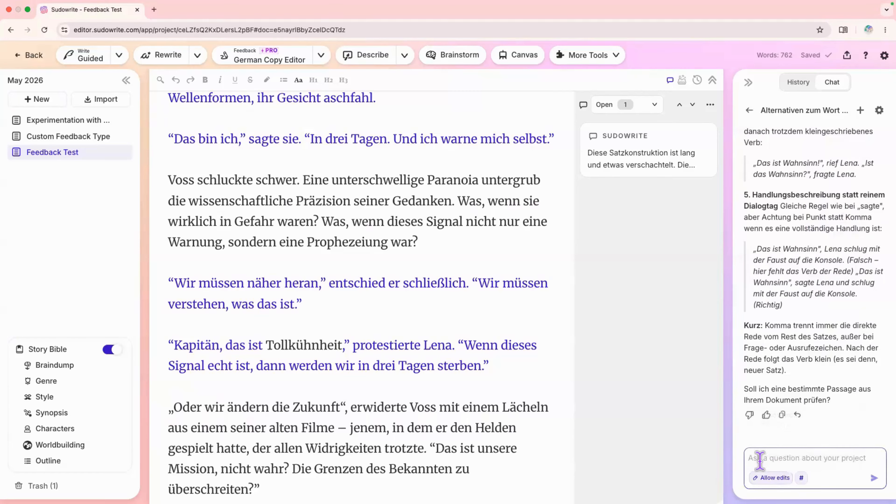
{"action": "type", "text": "Bitte lie"}
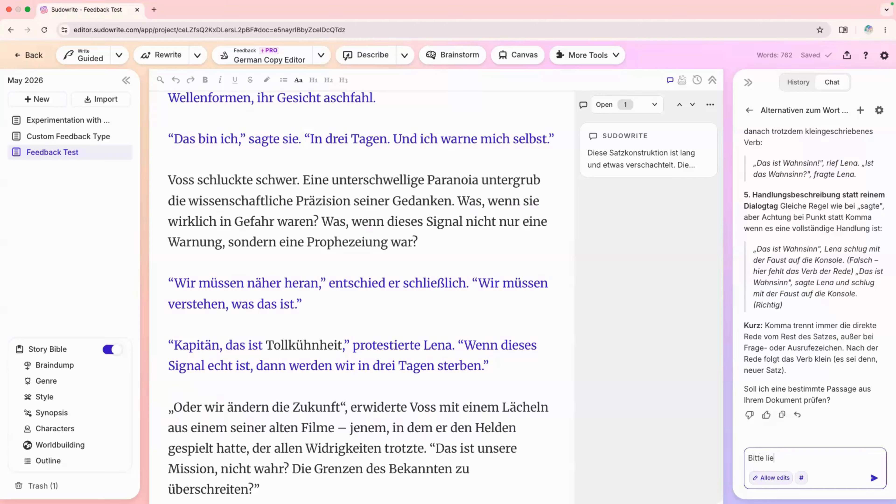
{"action": "type", "text": "st"}
{"action": "type", "text": "#"}
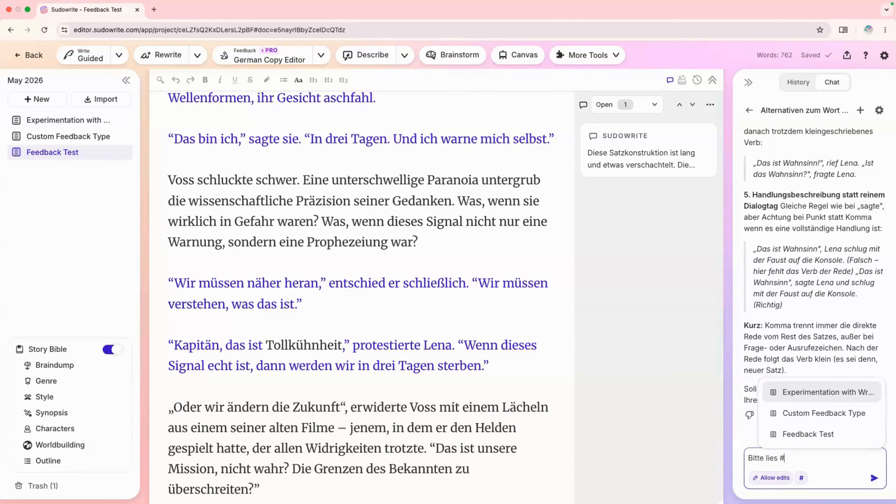
{"action": "left_click", "coordinate": [797, 434]}
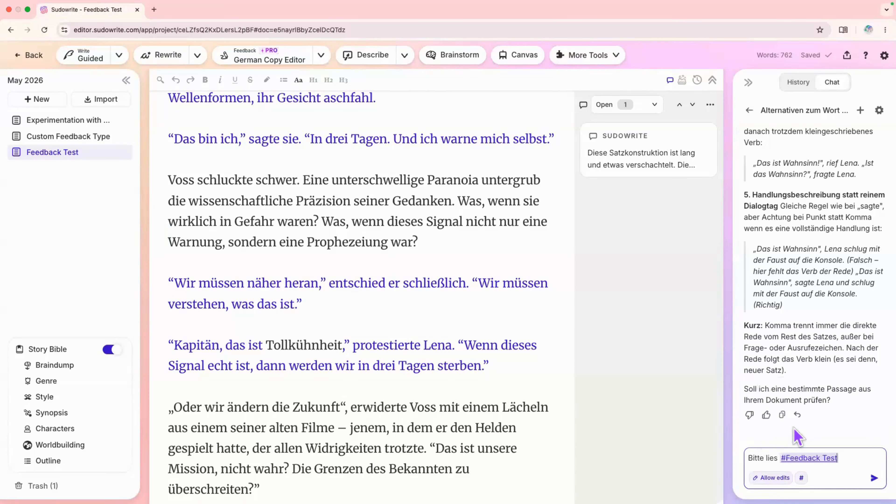
Complete the chat request with “und korrigiere die Kommasetzung. Highlighte deine Änderungen in blau.”.
{"action": "type", "text": "und korriie"}
{"action": "key", "text": "BackSpace"}
{"action": "key", "text": "BackSpace"}
{"action": "type", "text": "giere"}
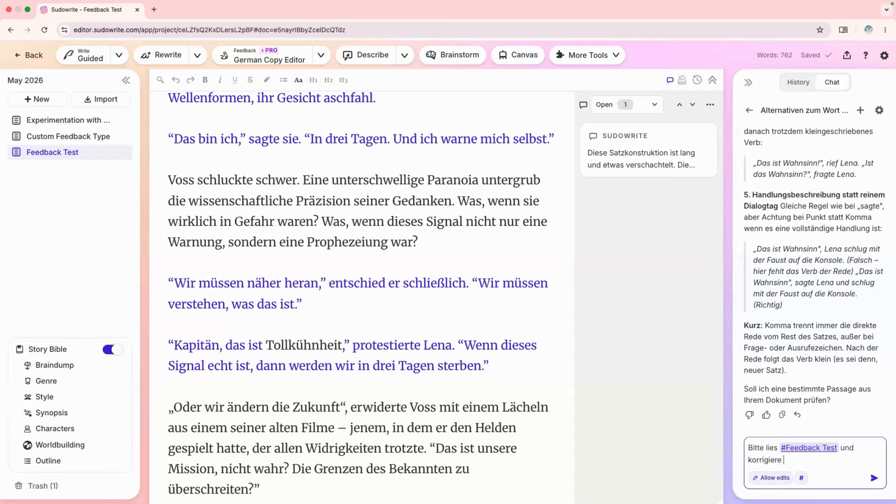
{"action": "type", "text": "die "}
{"action": "type", "text": "Kommase"}
{"action": "type", "text": "z"}
{"action": "type", "text": "tzung"}
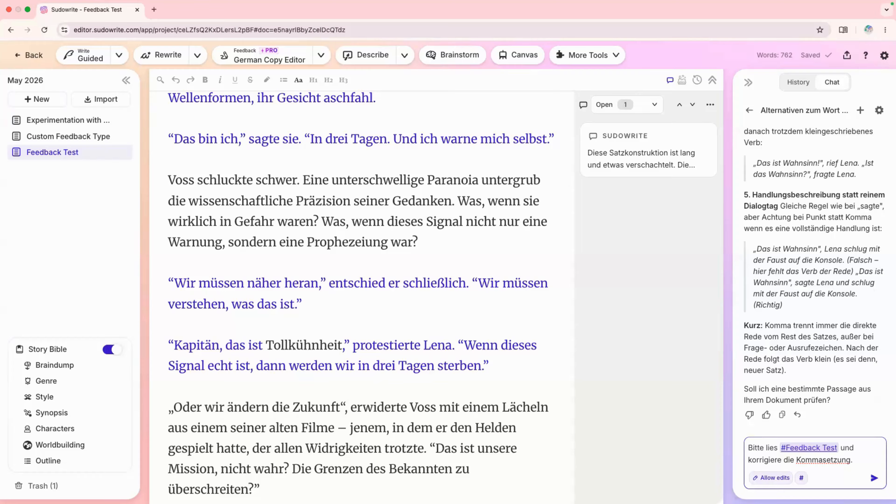
{"action": "type", "text": "Highlighte deine Ä"}
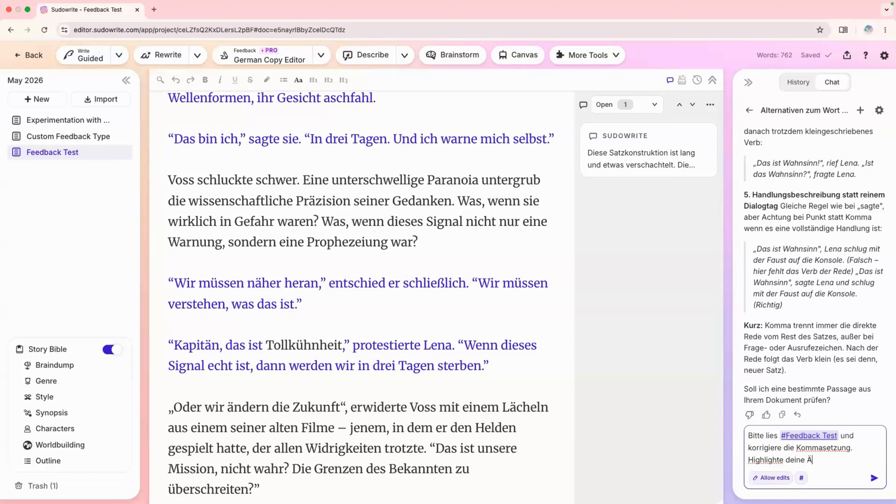
{"action": "type", "text": "nderungen in blau."}
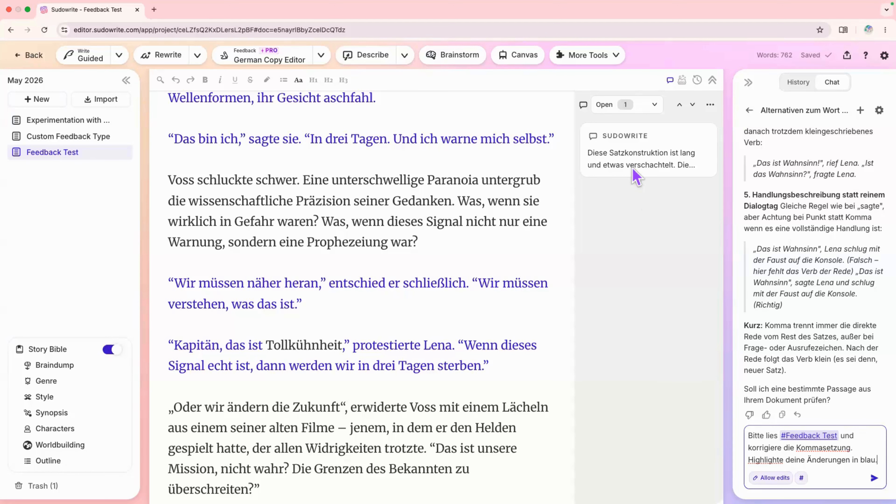
Review the open Sudowrite comment on the nested opening sentence, including its second rewrite variant, and dismiss the comment.
{"action": "left_click", "coordinate": [636, 176]}
{"action": "scroll", "coordinate": [640, 367], "scroll_direction": "down", "scroll_amount": 4}
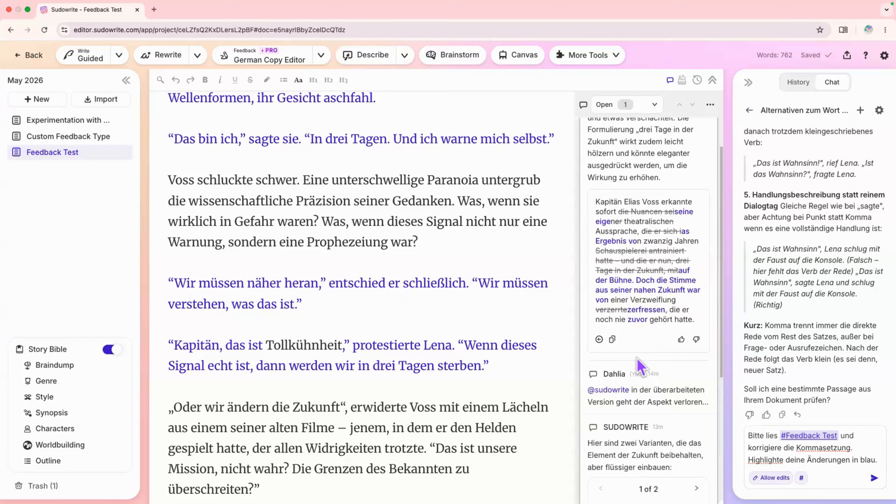
{"action": "scroll", "coordinate": [637, 358], "scroll_direction": "up", "scroll_amount": 5}
{"action": "scroll", "coordinate": [555, 329], "scroll_direction": "up", "scroll_amount": 20}
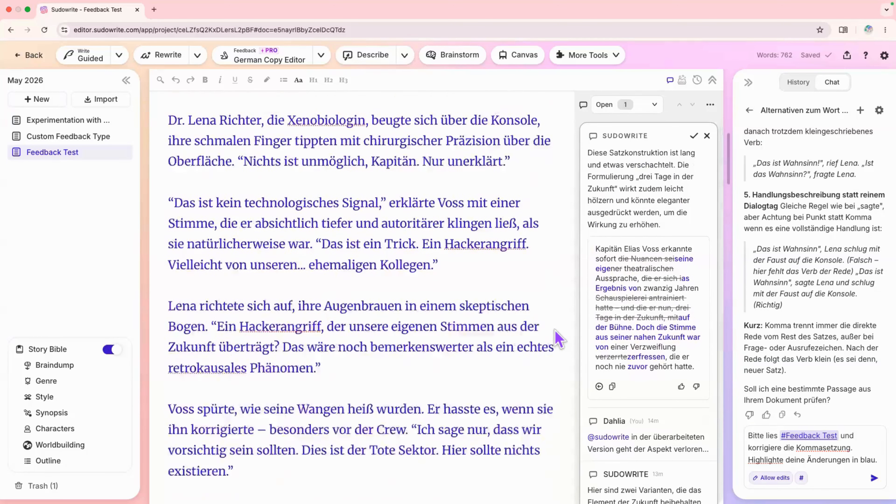
{"action": "scroll", "coordinate": [630, 366], "scroll_direction": "down", "scroll_amount": 8}
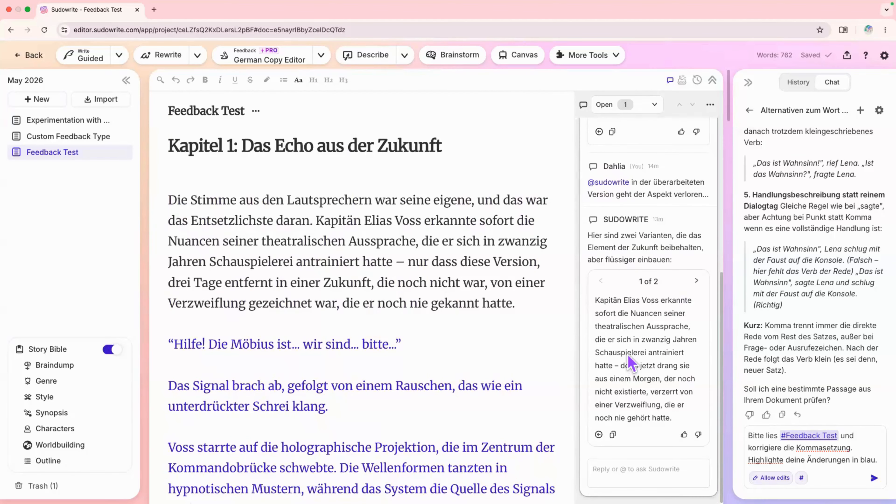
{"action": "left_click", "coordinate": [697, 281]}
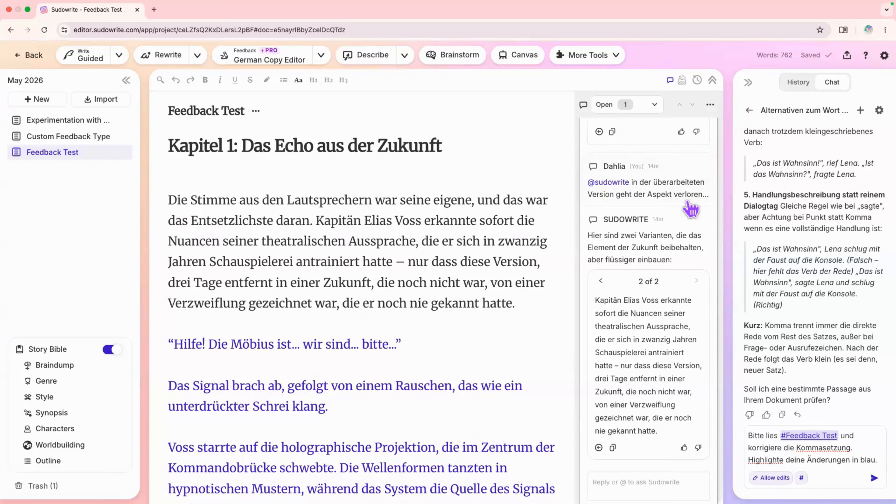
{"action": "scroll", "coordinate": [692, 190], "scroll_direction": "up", "scroll_amount": 7}
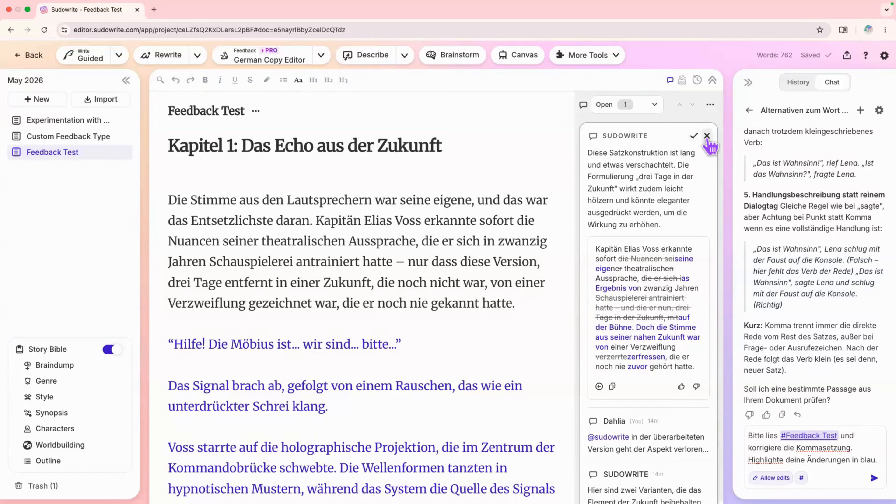
{"action": "left_click", "coordinate": [706, 135]}
Send the chat the prepared request to correct the commas in Feedback Test and highlight its changes in blue.
{"action": "scroll", "coordinate": [526, 251], "scroll_direction": "down", "scroll_amount": 15}
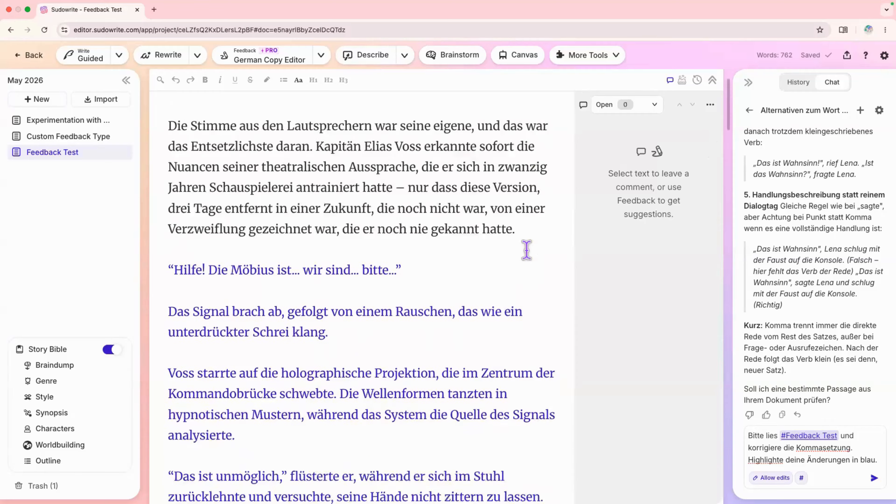
{"action": "scroll", "coordinate": [522, 253], "scroll_direction": "down", "scroll_amount": 1}
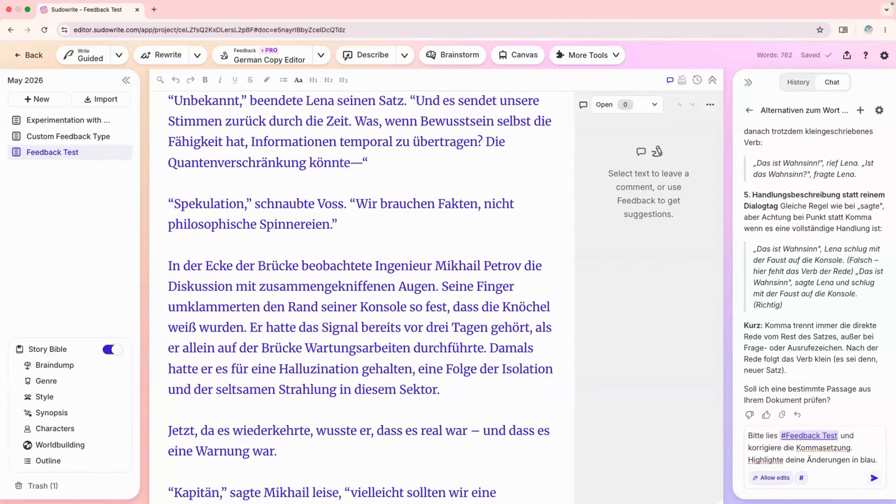
{"action": "left_click", "coordinate": [874, 478]}
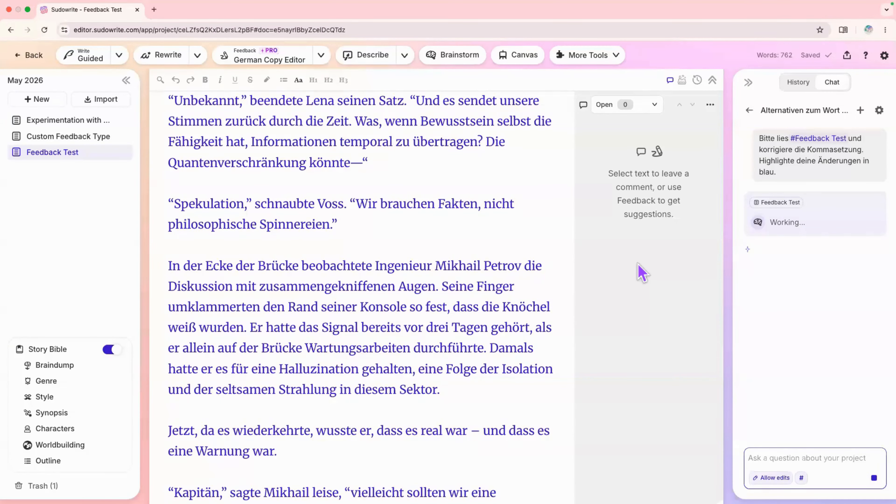
{"action": "scroll", "coordinate": [642, 274], "scroll_direction": "up", "scroll_amount": 15}
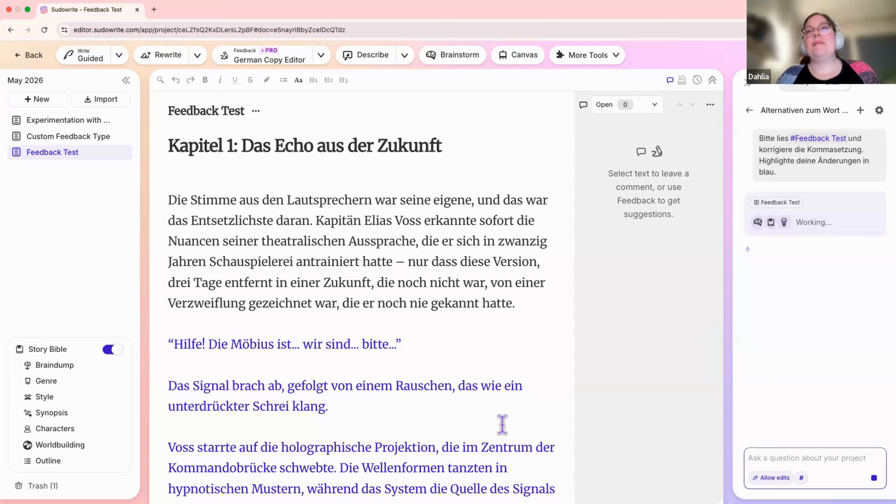
Read through the narration and dialogue of the Feedback Test chapter, examining its comma placement while the chat processes the request.
{"action": "scroll", "coordinate": [503, 423], "scroll_direction": "down", "scroll_amount": 15}
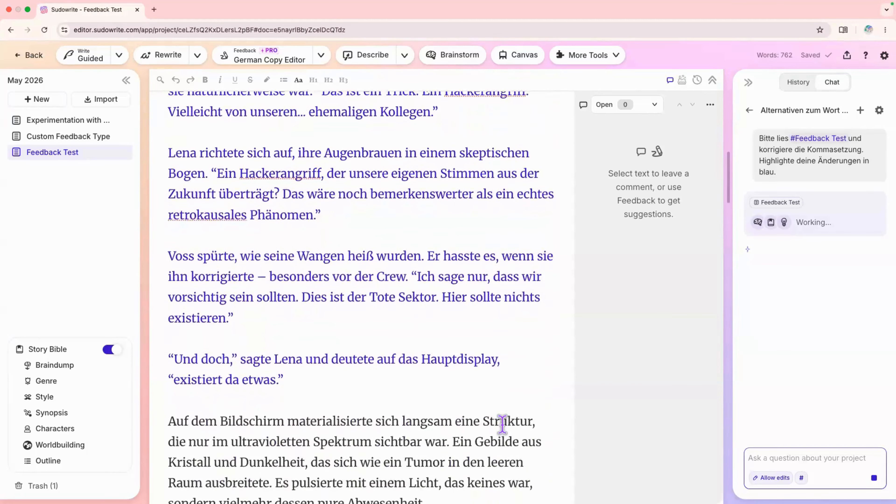
{"action": "scroll", "coordinate": [502, 424], "scroll_direction": "up", "scroll_amount": 1}
{"action": "scroll", "coordinate": [502, 424], "scroll_direction": "down", "scroll_amount": 10}
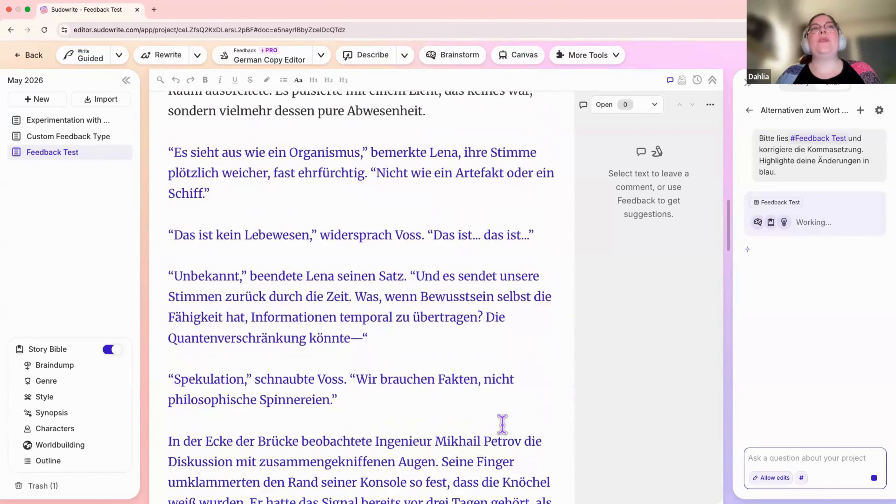
{"action": "scroll", "coordinate": [502, 423], "scroll_direction": "down", "scroll_amount": 12}
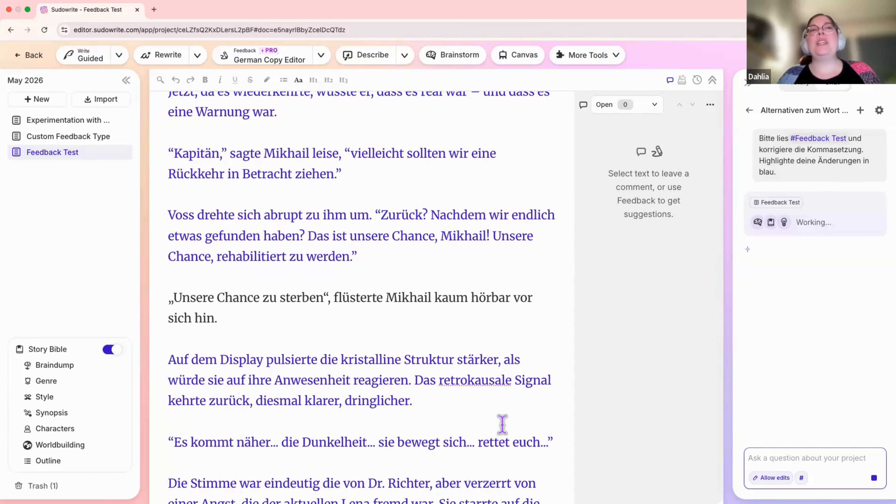
{"action": "scroll", "coordinate": [502, 423], "scroll_direction": "down", "scroll_amount": 8}
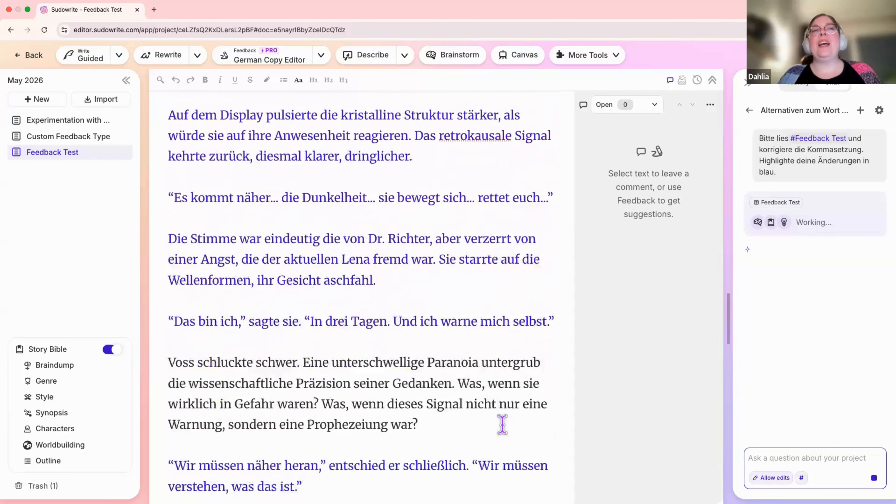
{"action": "scroll", "coordinate": [503, 424], "scroll_direction": "down", "scroll_amount": 8}
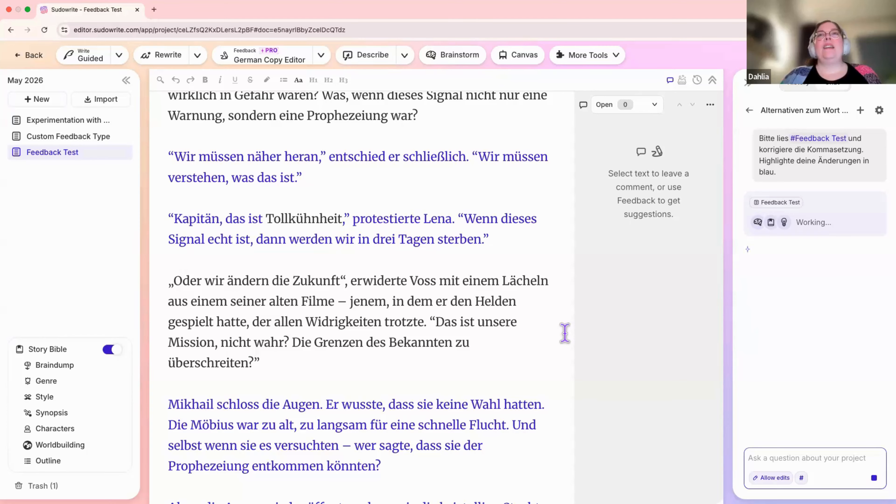
{"action": "scroll", "coordinate": [414, 422], "scroll_direction": "up", "scroll_amount": 15}
{"action": "scroll", "coordinate": [414, 422], "scroll_direction": "up", "scroll_amount": 8}
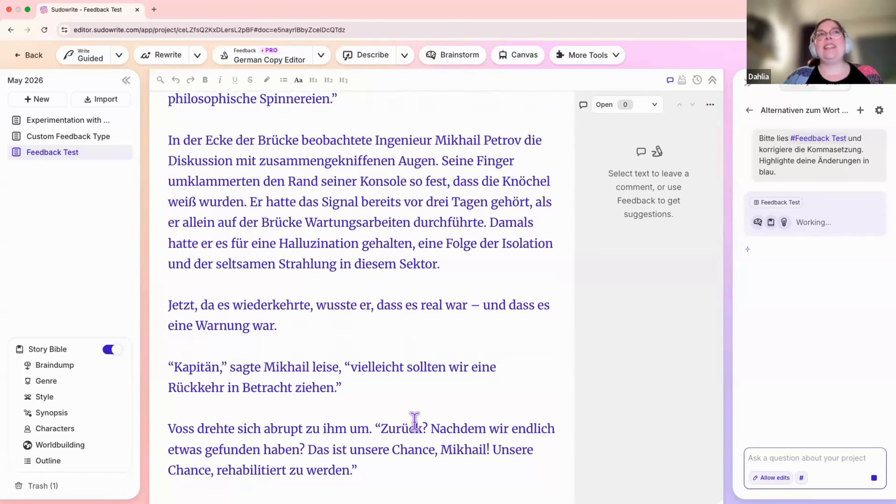
{"action": "scroll", "coordinate": [414, 422], "scroll_direction": "up", "scroll_amount": 7}
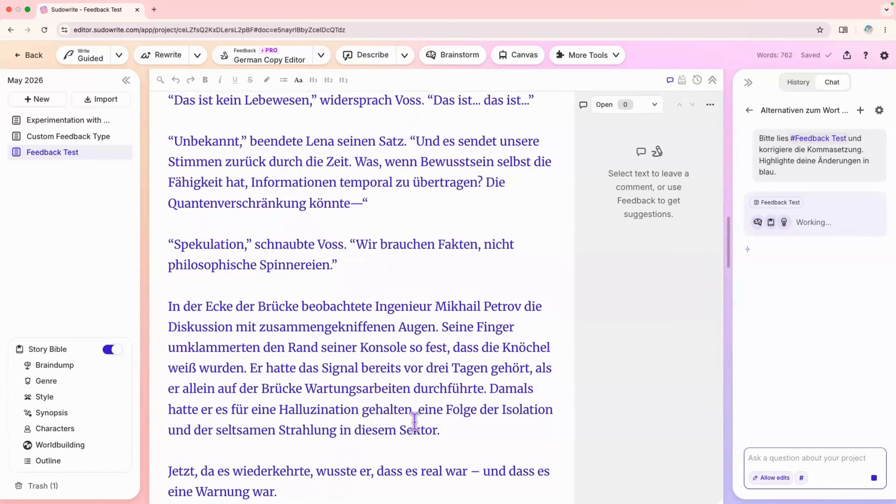
{"action": "scroll", "coordinate": [415, 422], "scroll_direction": "up", "scroll_amount": 11}
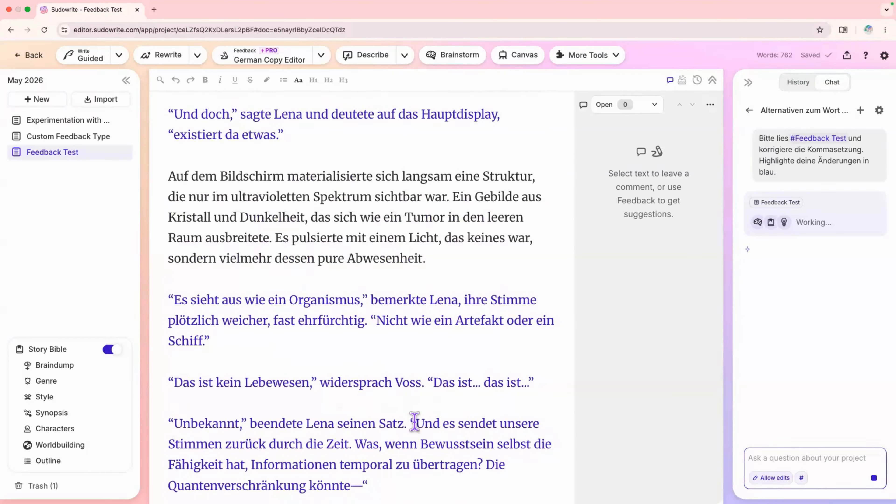
{"action": "scroll", "coordinate": [414, 422], "scroll_direction": "up", "scroll_amount": 1}
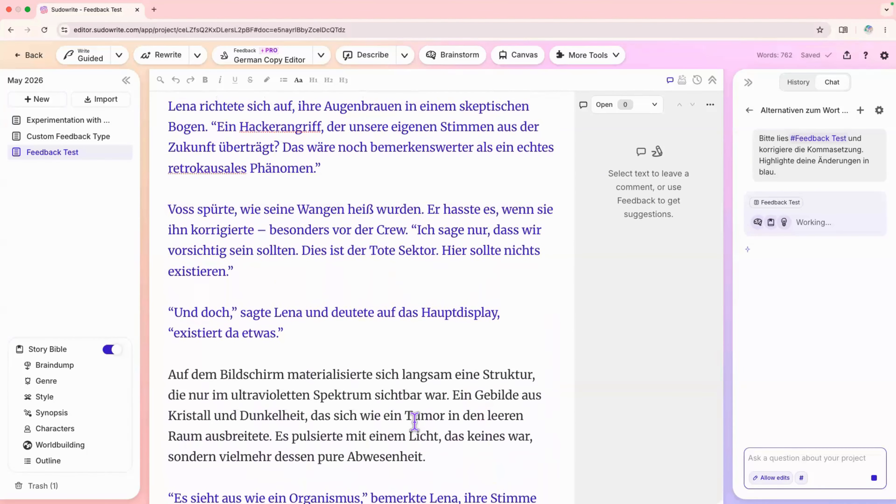
{"action": "scroll", "coordinate": [414, 422], "scroll_direction": "up", "scroll_amount": 4}
{"action": "scroll", "coordinate": [415, 422], "scroll_direction": "up", "scroll_amount": 1}
{"action": "scroll", "coordinate": [415, 422], "scroll_direction": "up", "scroll_amount": 14}
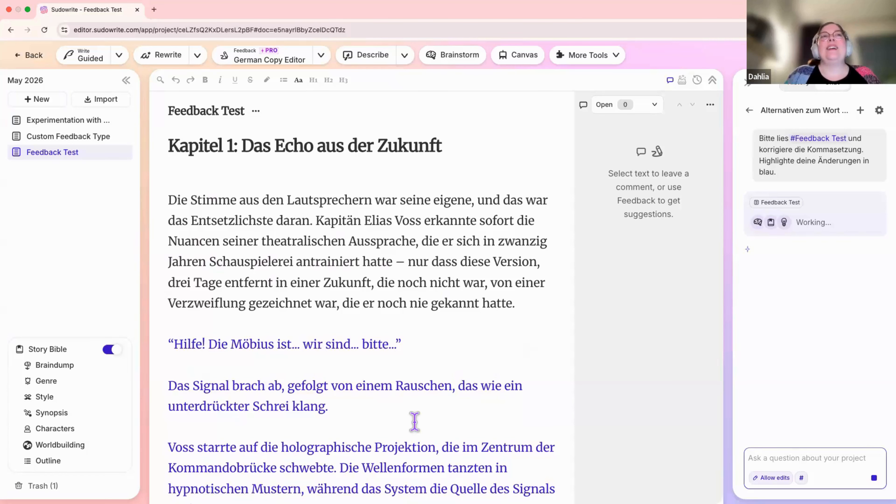
{"action": "scroll", "coordinate": [414, 421], "scroll_direction": "down", "scroll_amount": 12}
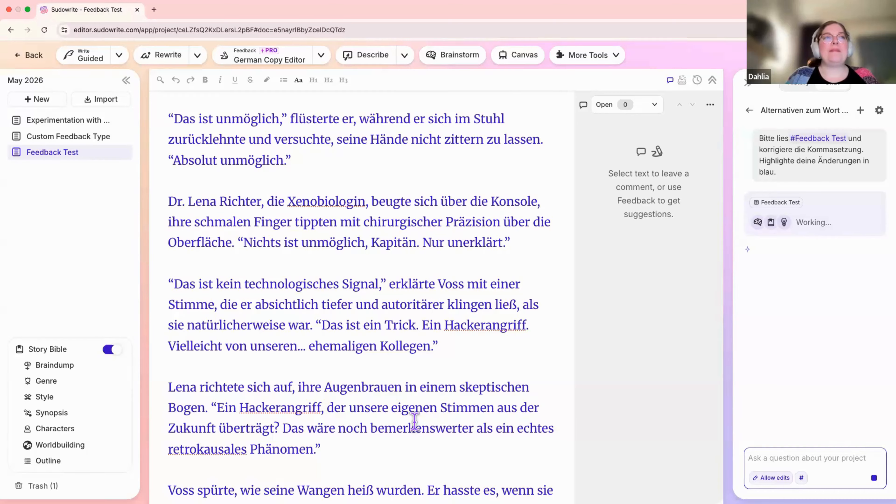
{"action": "scroll", "coordinate": [414, 422], "scroll_direction": "down", "scroll_amount": 7}
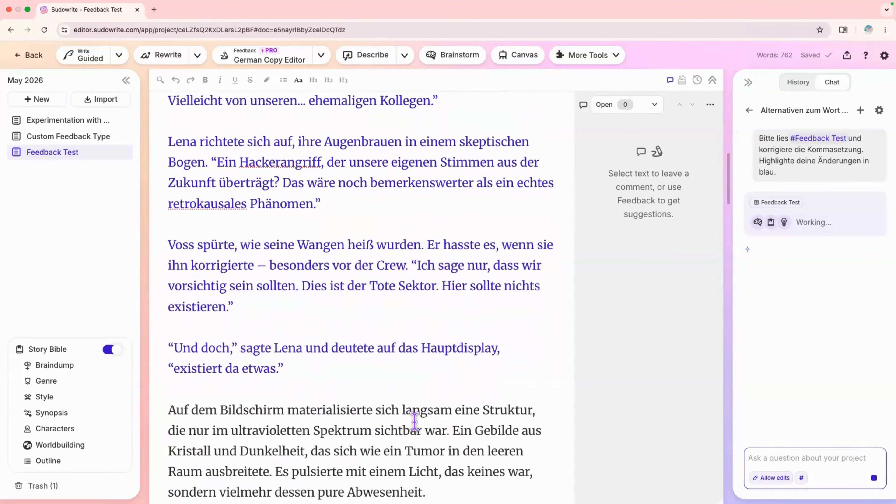
{"action": "scroll", "coordinate": [414, 421], "scroll_direction": "down", "scroll_amount": 9}
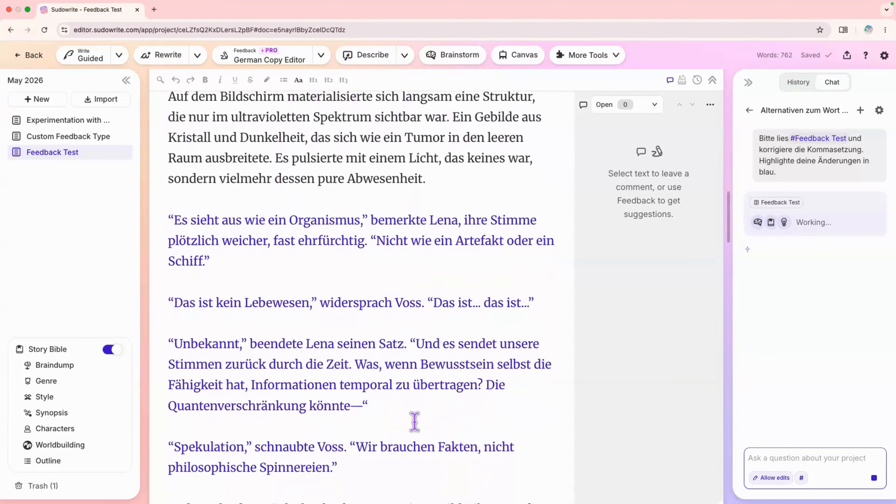
{"action": "scroll", "coordinate": [415, 422], "scroll_direction": "up", "scroll_amount": 2}
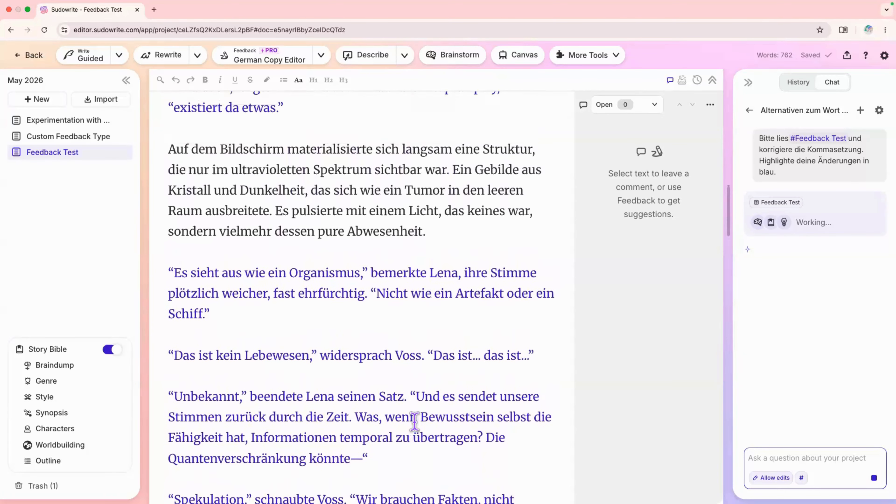
{"action": "scroll", "coordinate": [414, 422], "scroll_direction": "up", "scroll_amount": 10}
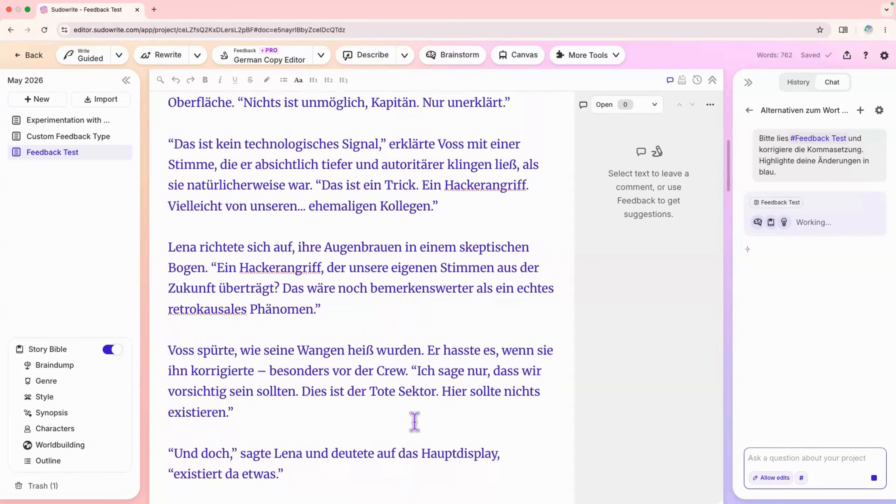
{"action": "scroll", "coordinate": [415, 422], "scroll_direction": "up", "scroll_amount": 8}
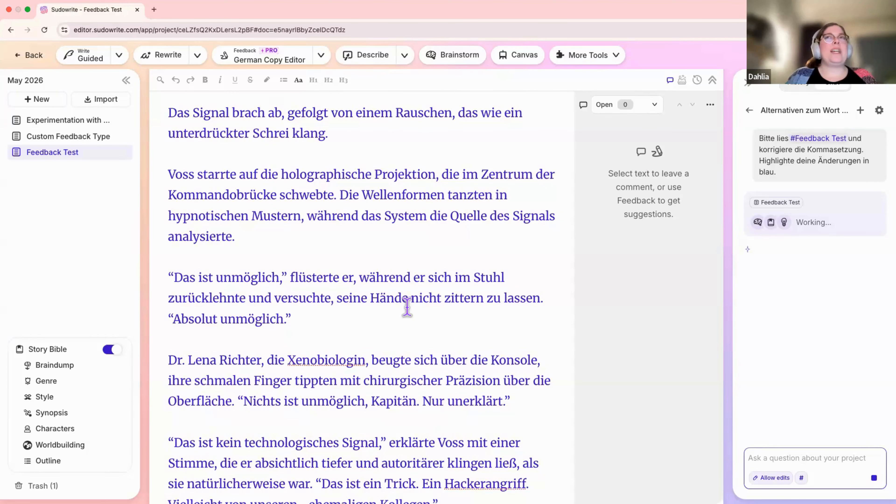
{"action": "scroll", "coordinate": [407, 306], "scroll_direction": "up", "scroll_amount": 5}
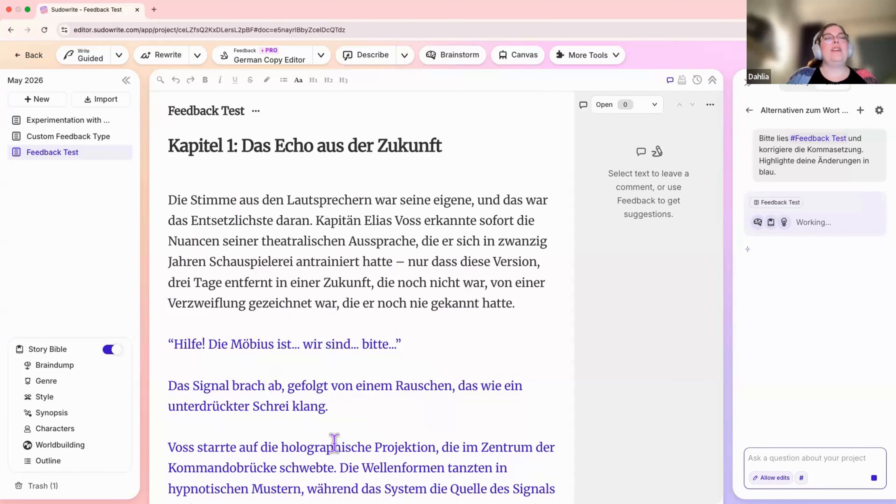
{"action": "scroll", "coordinate": [335, 442], "scroll_direction": "down", "scroll_amount": 15}
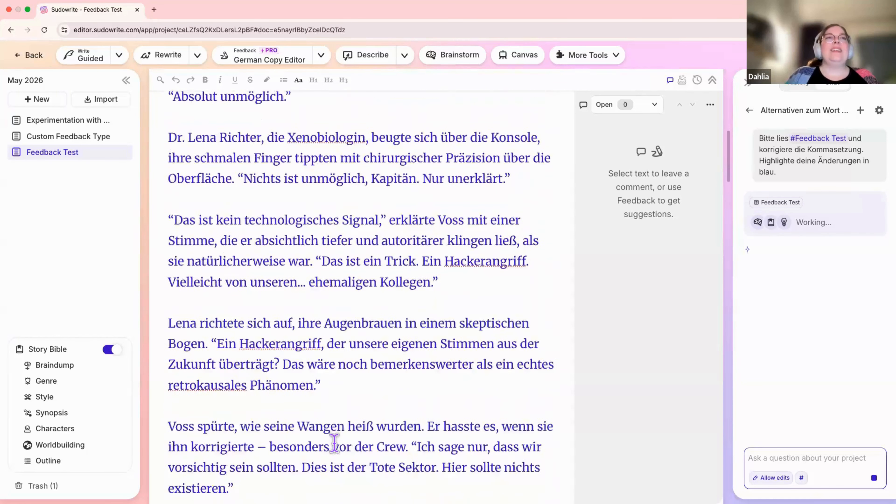
{"action": "scroll", "coordinate": [334, 442], "scroll_direction": "down", "scroll_amount": 10}
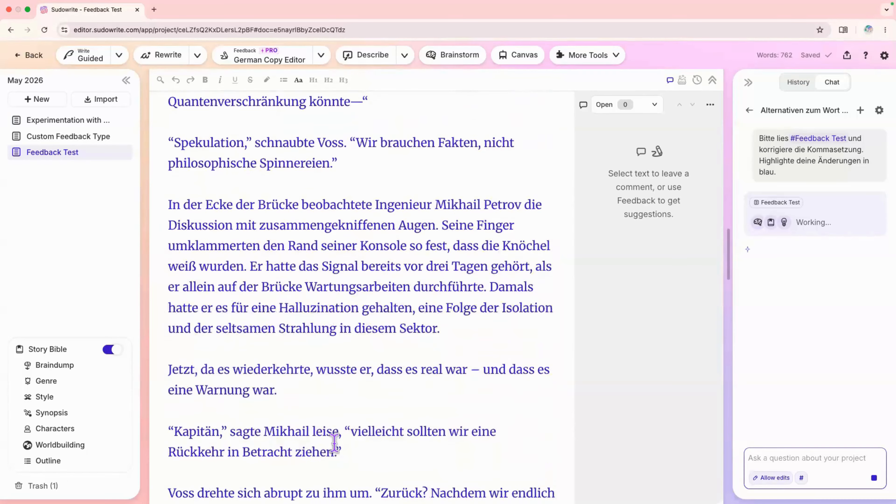
{"action": "scroll", "coordinate": [335, 442], "scroll_direction": "down", "scroll_amount": 5}
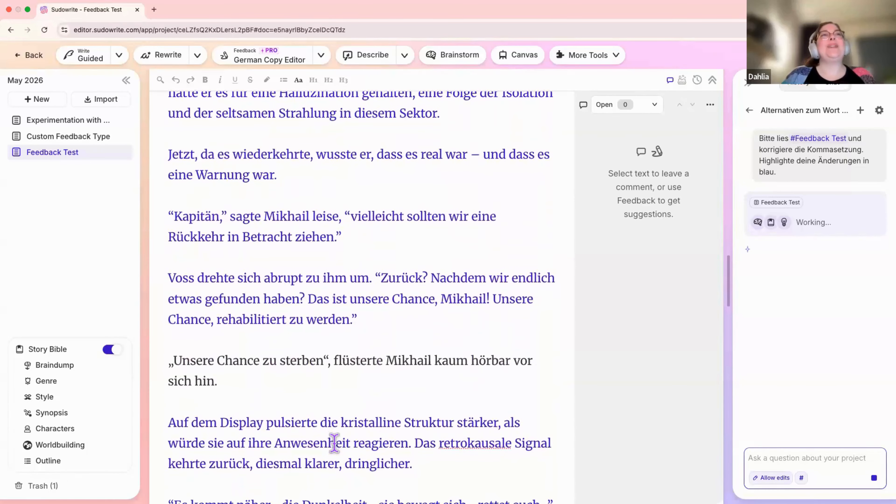
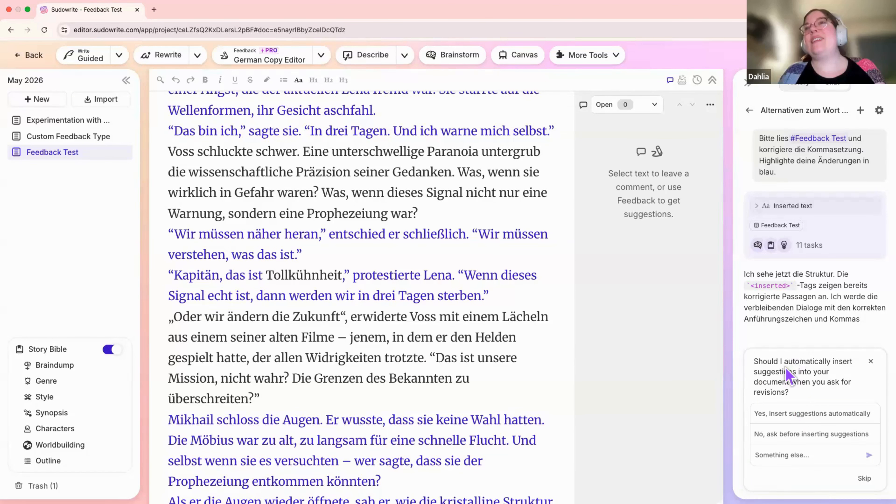
Allow the chat to insert revision suggestions automatically, and accept all changes in the Feedback Test document.
{"action": "left_click", "coordinate": [787, 415]}
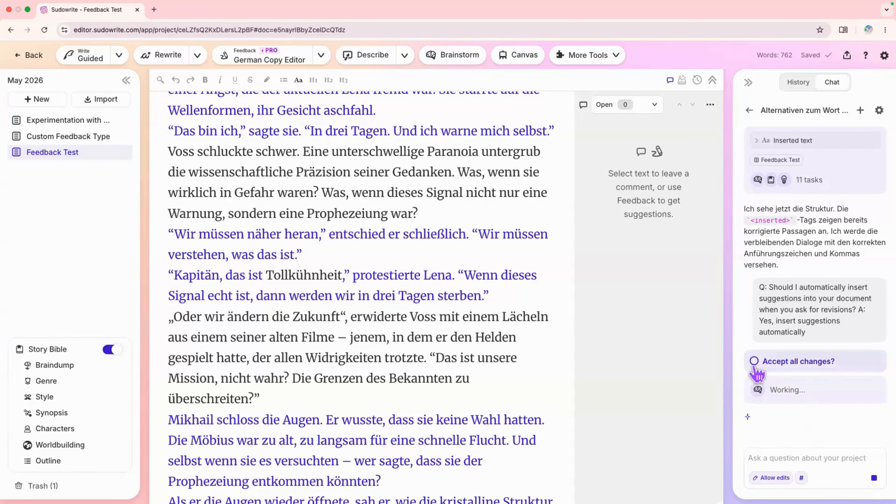
{"action": "scroll", "coordinate": [655, 432], "scroll_direction": "down", "scroll_amount": 1}
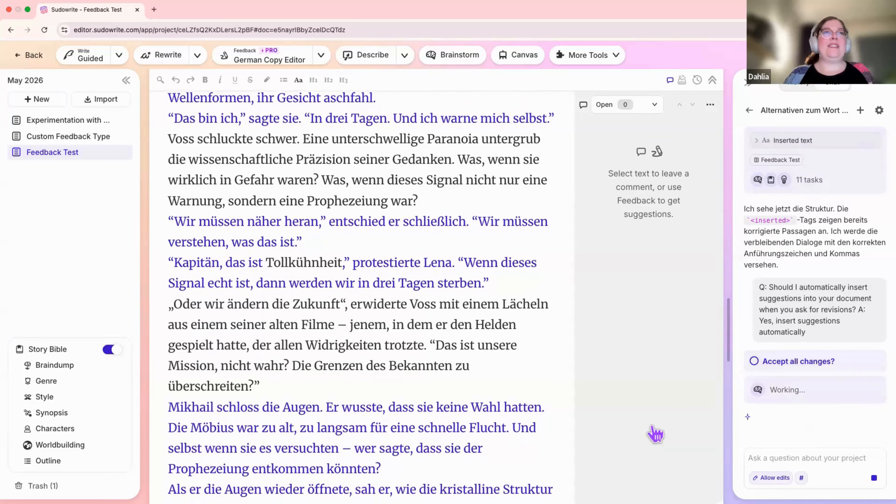
{"action": "scroll", "coordinate": [655, 432], "scroll_direction": "down", "scroll_amount": 10}
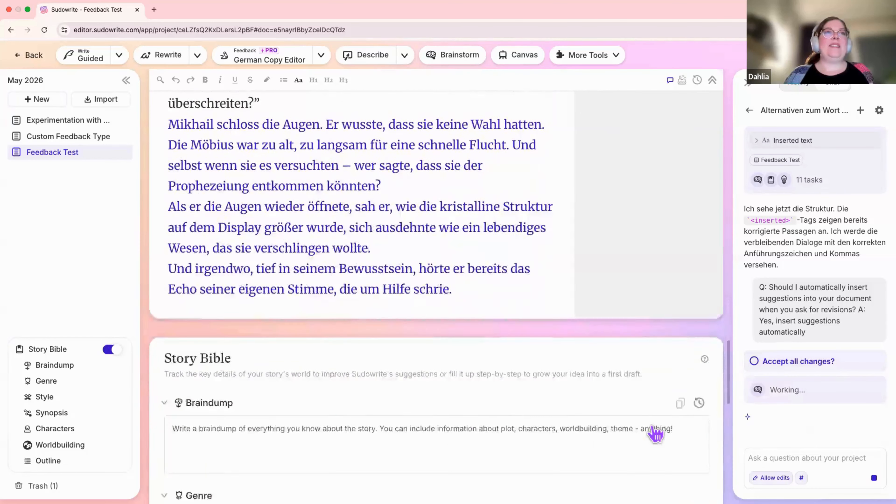
{"action": "scroll", "coordinate": [655, 432], "scroll_direction": "up", "scroll_amount": 15}
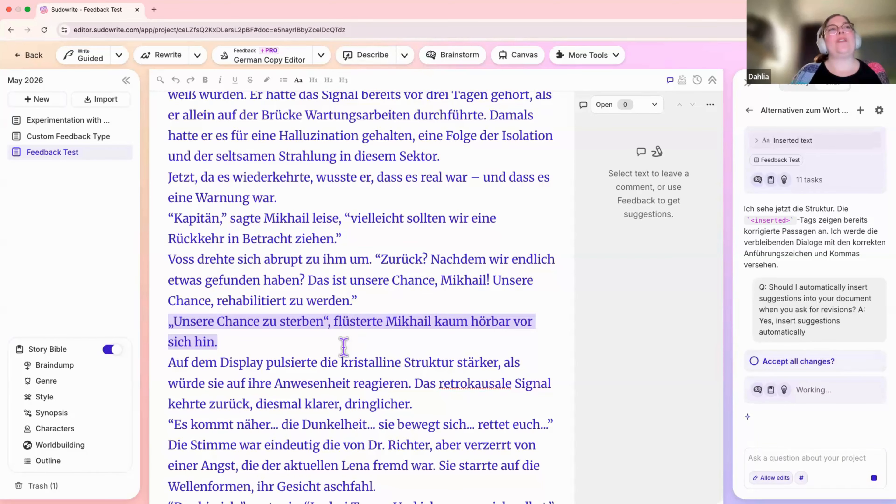
{"action": "scroll", "coordinate": [349, 349], "scroll_direction": "down", "scroll_amount": 5}
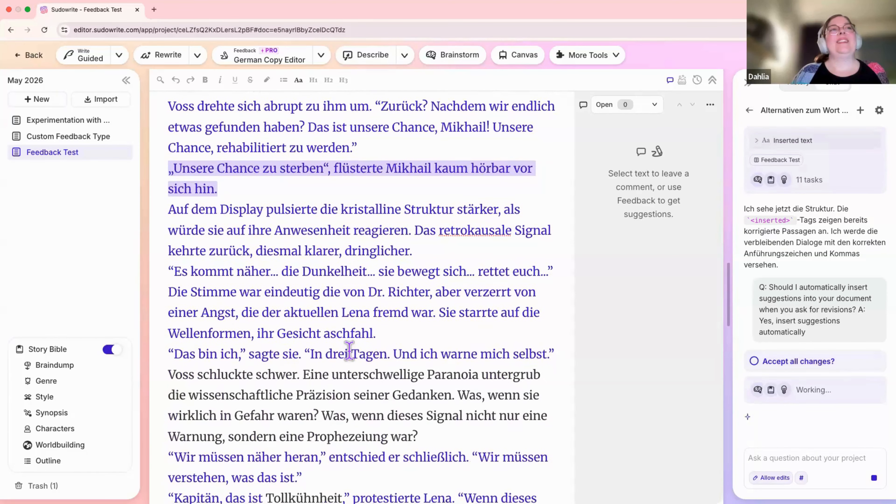
{"action": "scroll", "coordinate": [338, 381], "scroll_direction": "down", "scroll_amount": 4}
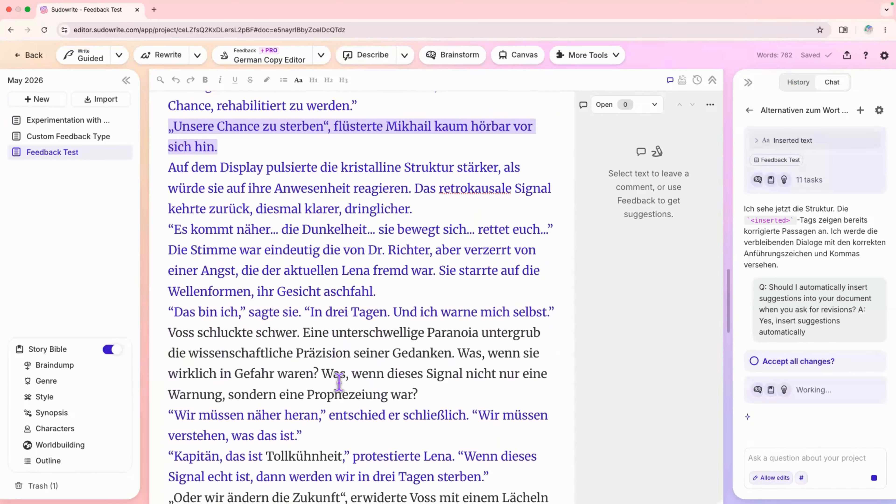
{"action": "scroll", "coordinate": [339, 381], "scroll_direction": "up", "scroll_amount": 8}
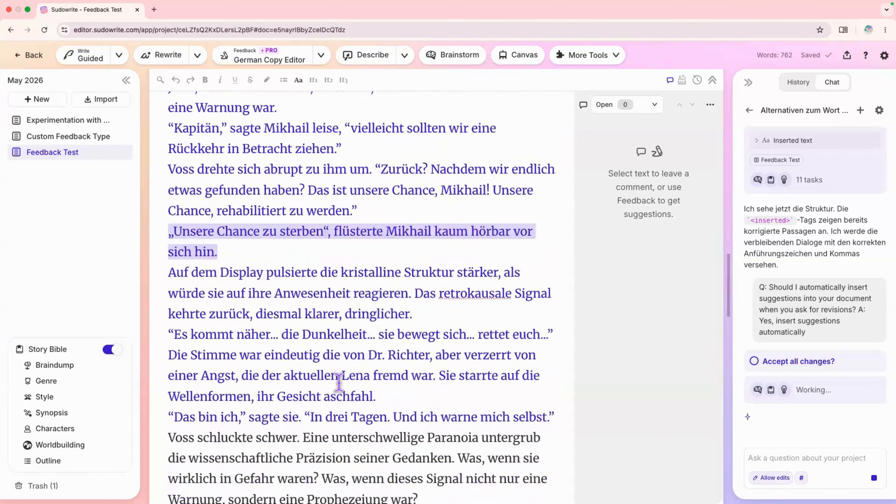
{"action": "left_click", "coordinate": [754, 363]}
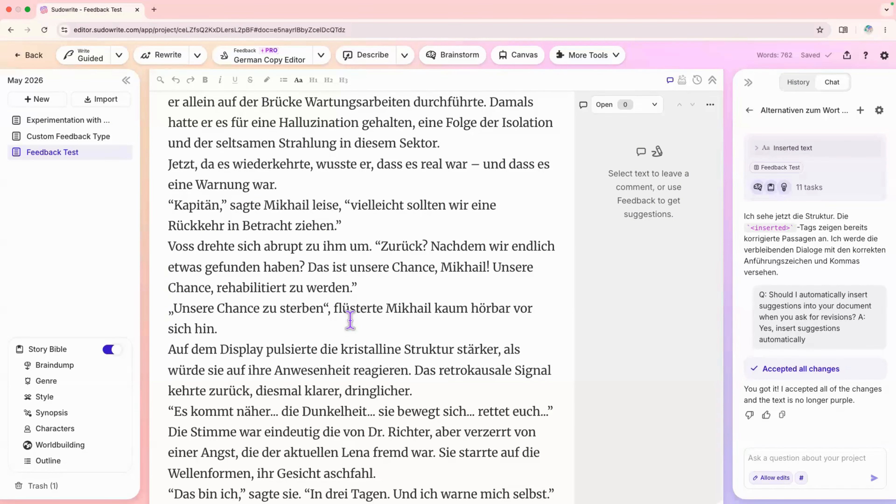
Open the Feedback Test reference in the chat reply and compare the chat's explanation with the purple and black passages in the chapter.
{"action": "left_click", "coordinate": [776, 169]}
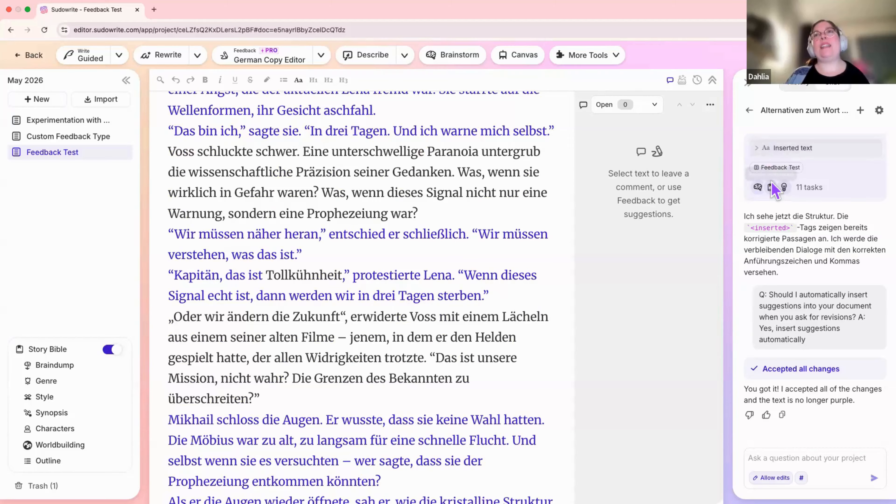
{"action": "scroll", "coordinate": [776, 247], "scroll_direction": "up", "scroll_amount": 10}
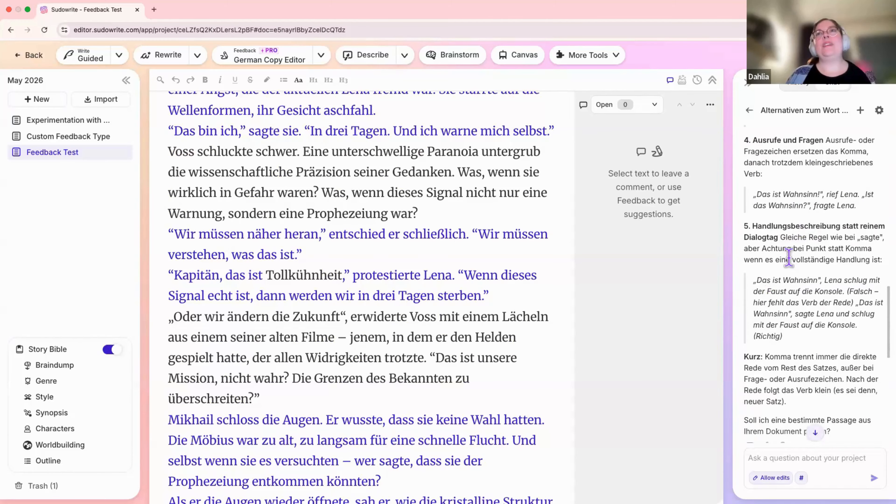
{"action": "scroll", "coordinate": [791, 268], "scroll_direction": "up", "scroll_amount": 5}
{"action": "scroll", "coordinate": [790, 261], "scroll_direction": "down", "scroll_amount": 15}
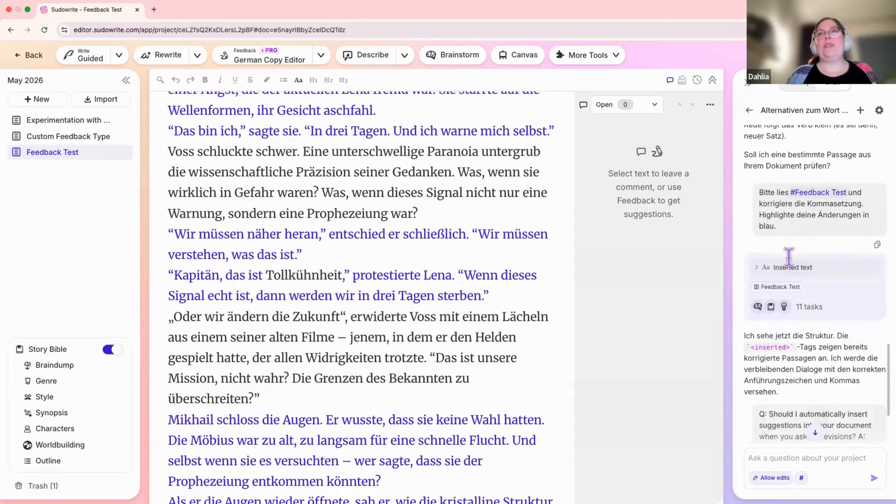
{"action": "mouse_move", "coordinate": [794, 177]}
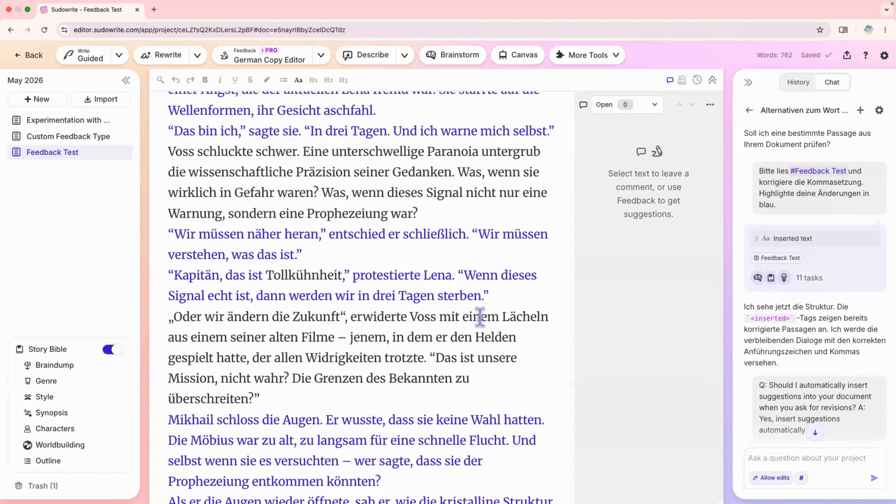
{"action": "scroll", "coordinate": [295, 358], "scroll_direction": "down", "scroll_amount": 5}
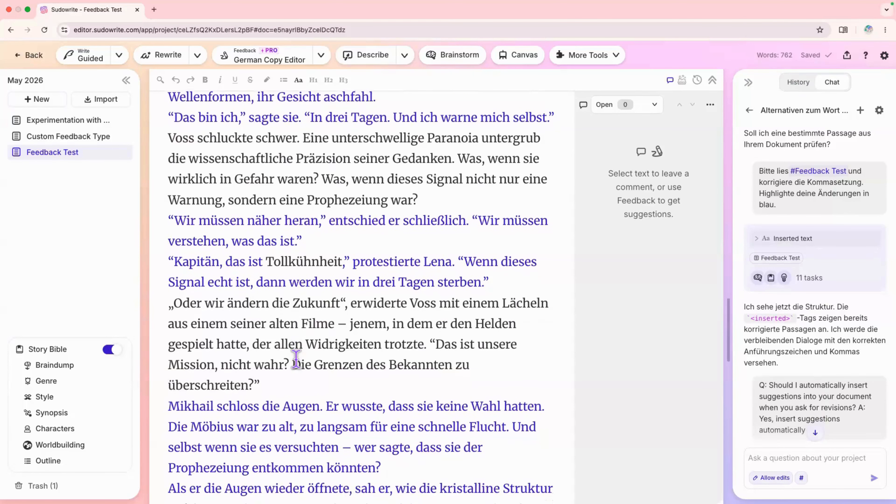
{"action": "scroll", "coordinate": [296, 358], "scroll_direction": "up", "scroll_amount": 10}
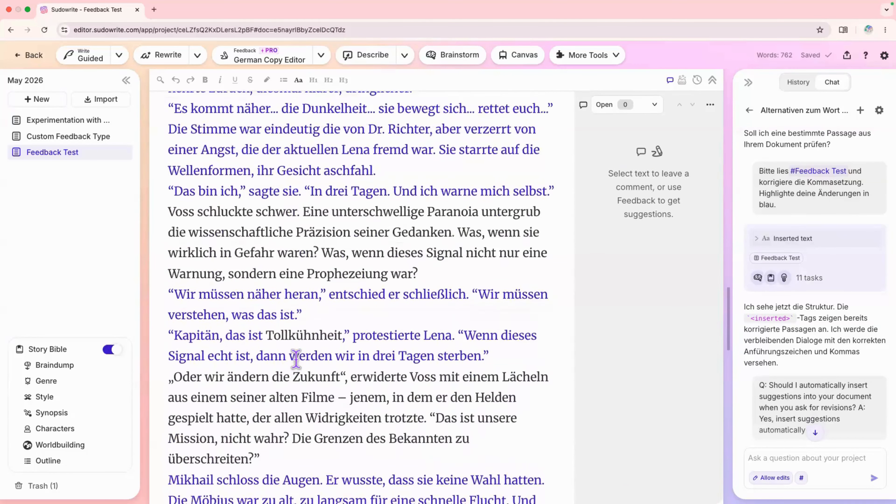
{"action": "scroll", "coordinate": [296, 358], "scroll_direction": "up", "scroll_amount": 3}
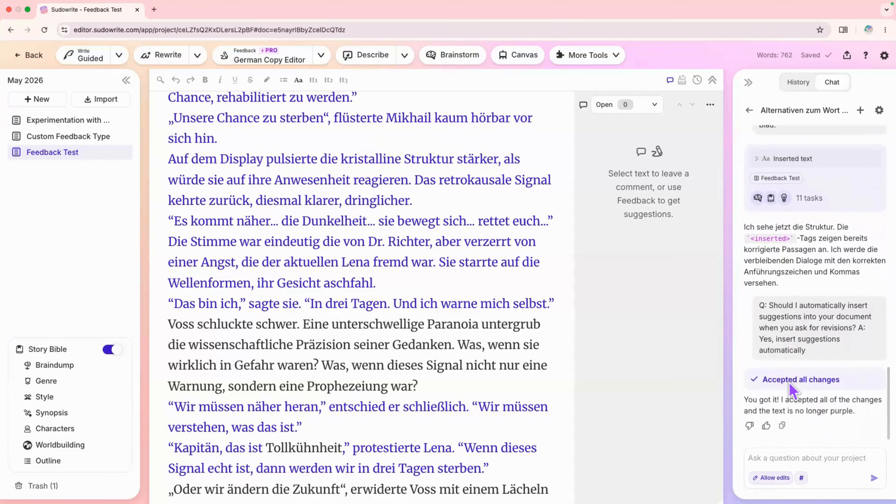
{"action": "scroll", "coordinate": [788, 379], "scroll_direction": "up", "scroll_amount": 5}
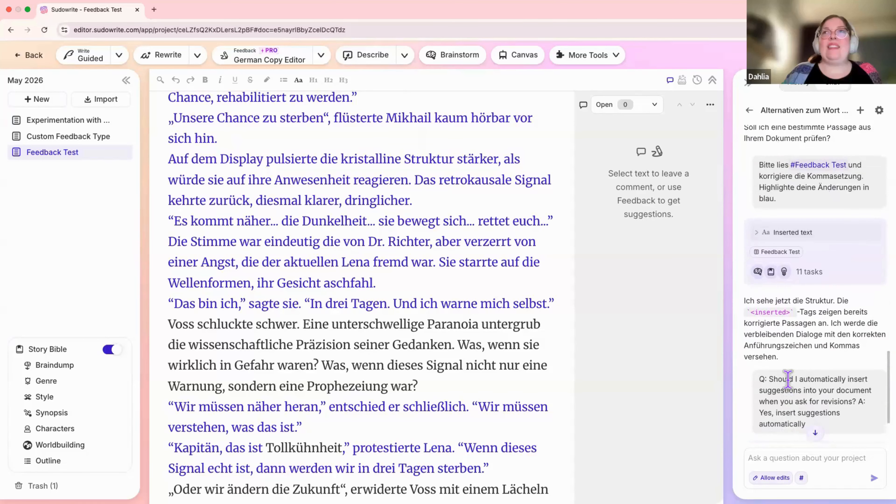